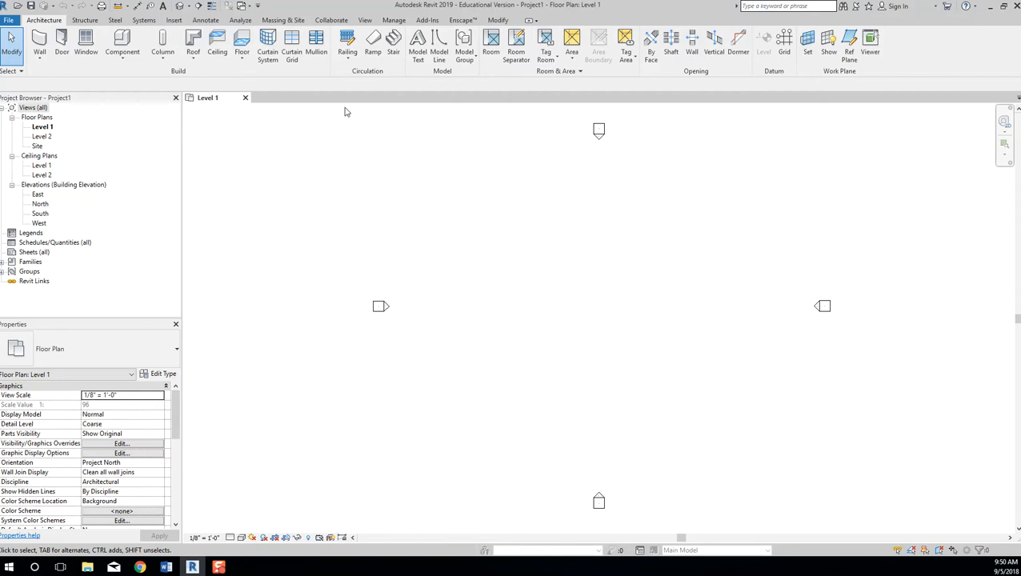
Save the project as a new file in Desktop\2510, named with the user's surname.
left_click(10, 21)
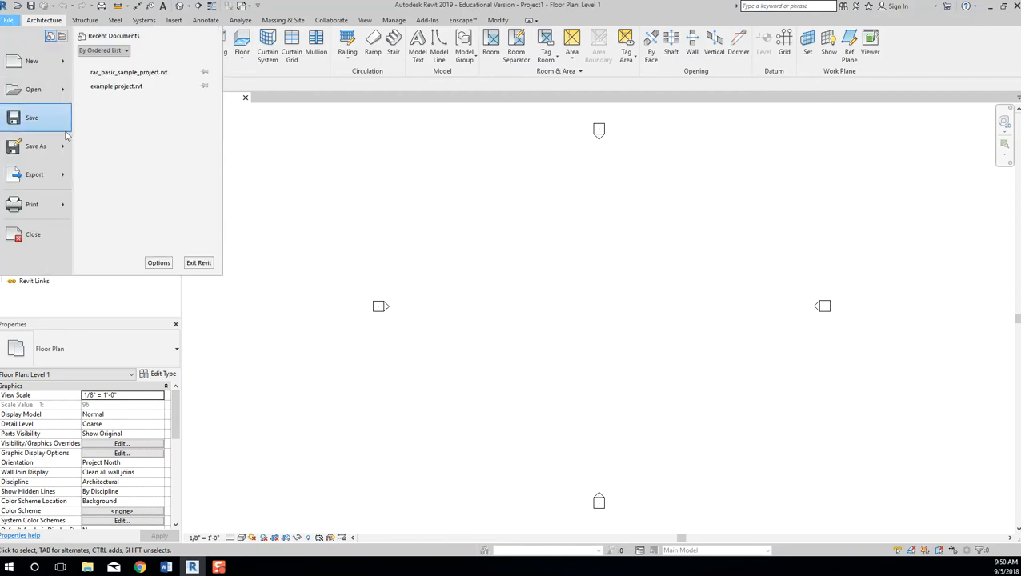
mouse_move(69, 150)
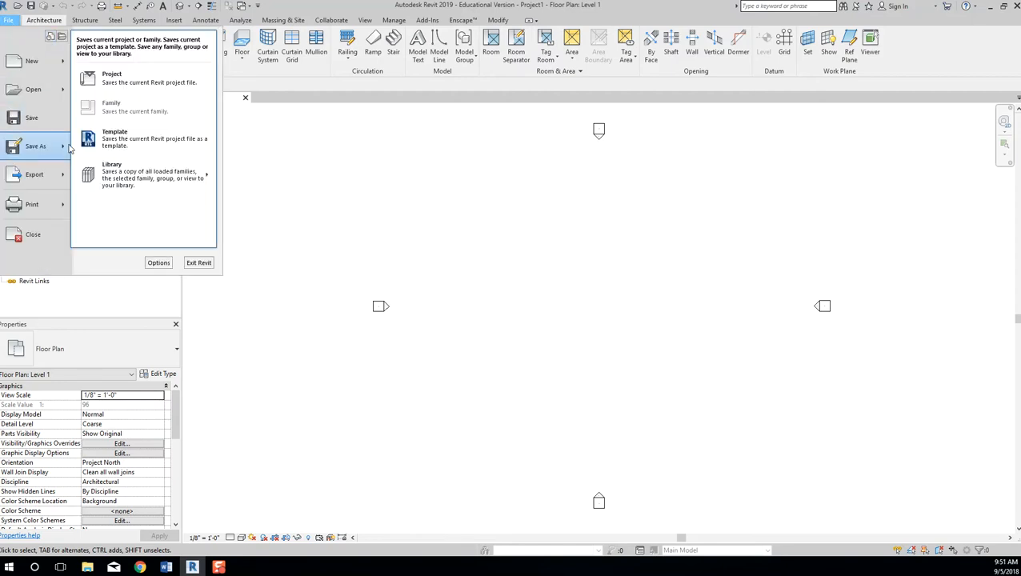
left_click(118, 80)
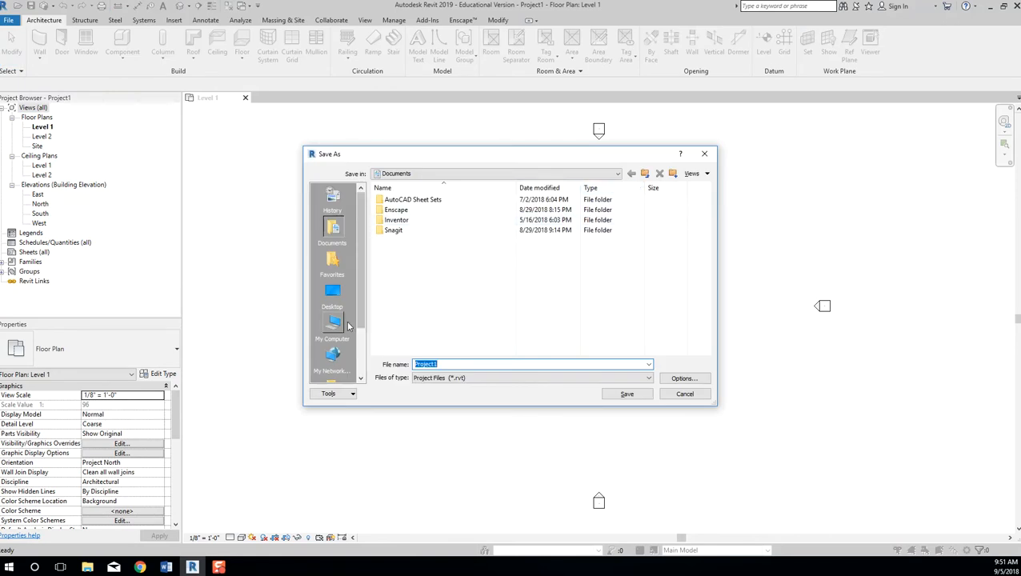
left_click(333, 298)
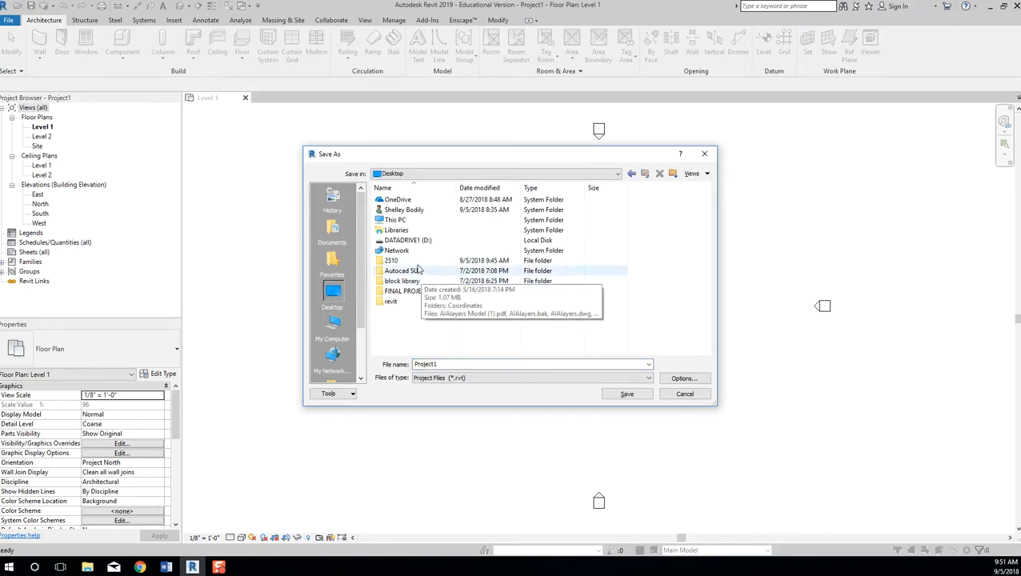
double_click(391, 261)
double_click(526, 365)
type("UR_")
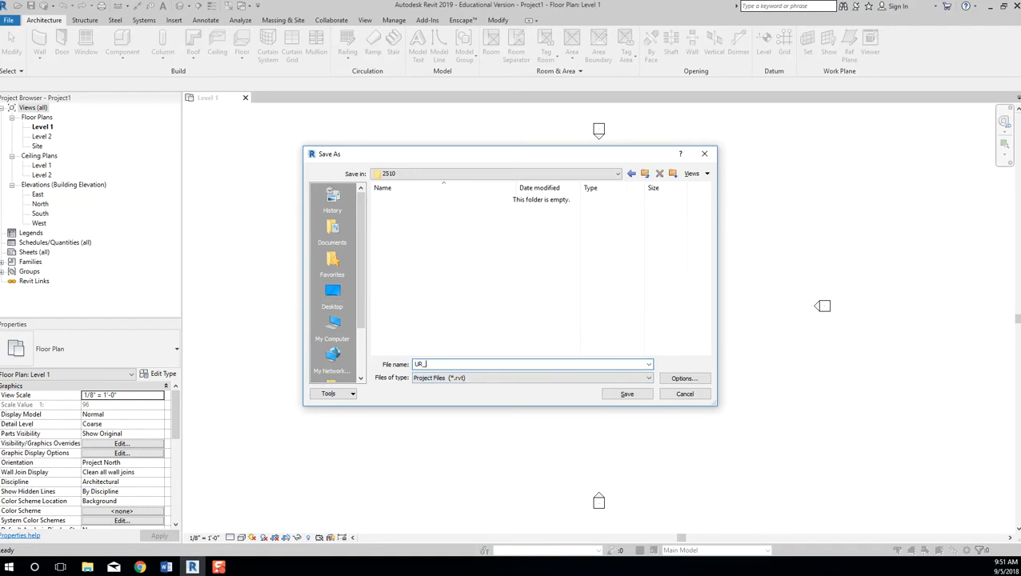
type("bodily")
Set the maximum backups value in the save options and save the project file.
left_click(682, 379)
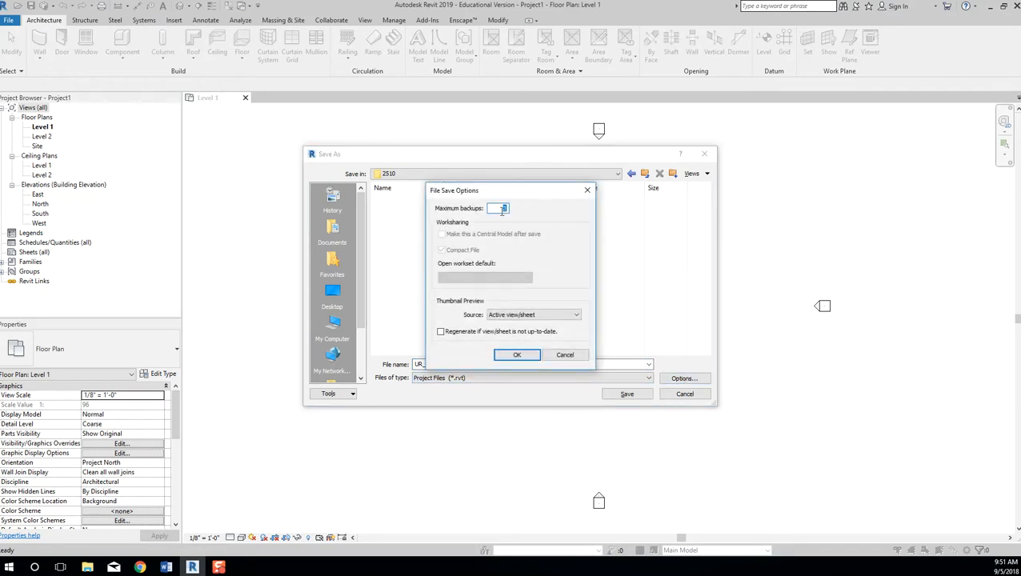
double_click(503, 209)
left_click(516, 357)
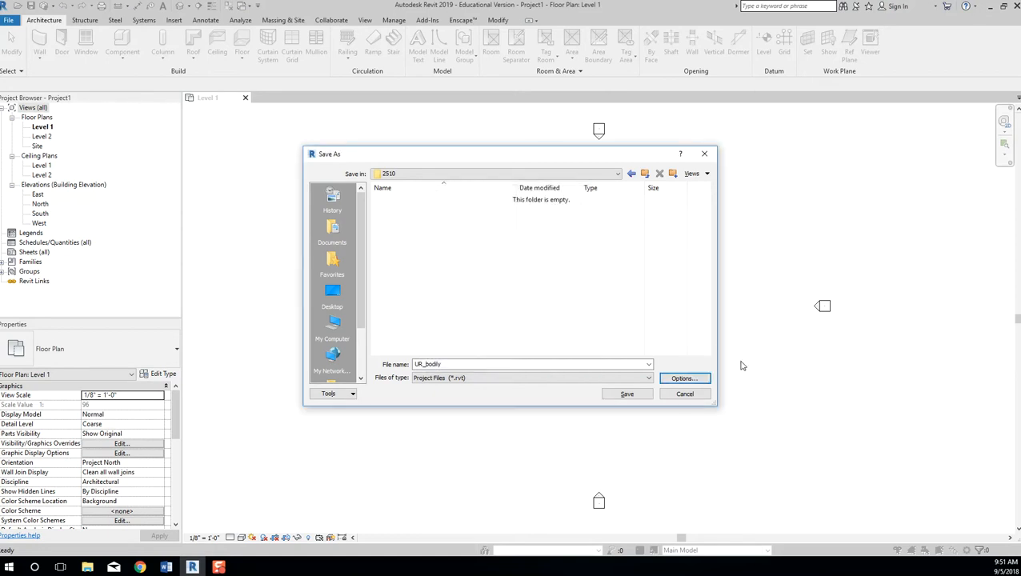
left_click(627, 394)
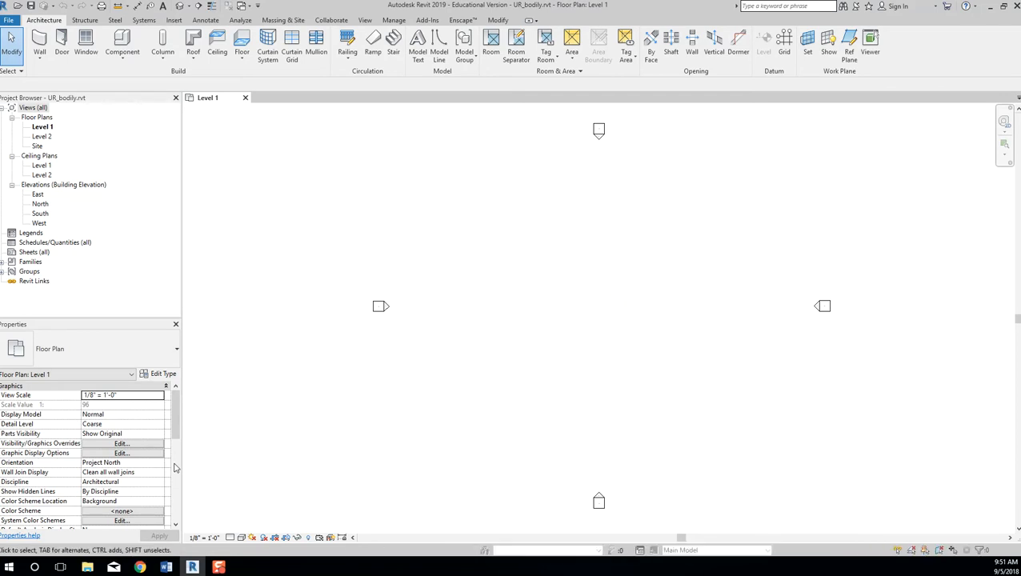
Check the .rvt file and its three backups in File Explorer's 2510 folder, then close Revit's project.
left_click(87, 568)
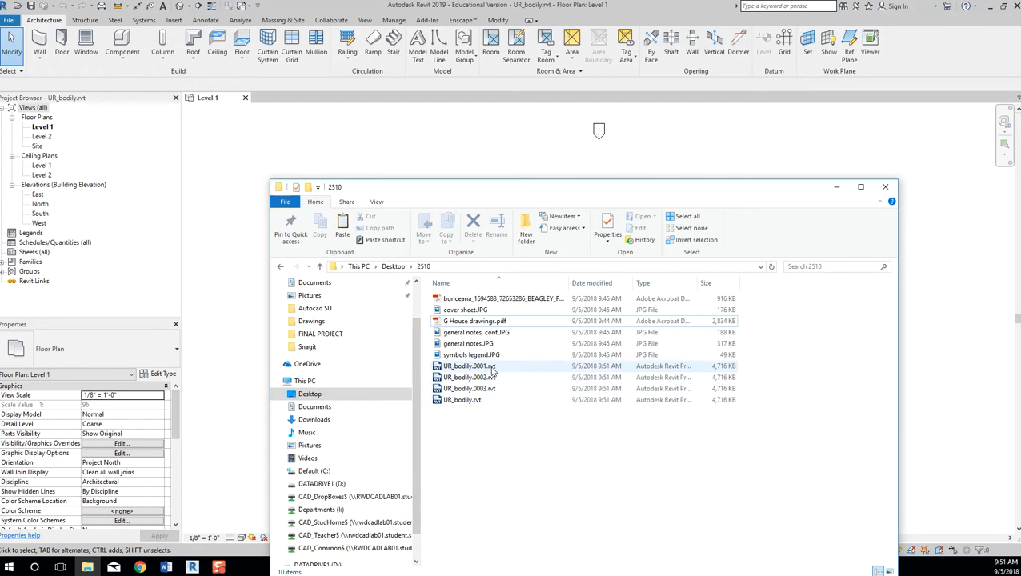
left_click_drag(618, 193, 607, 117)
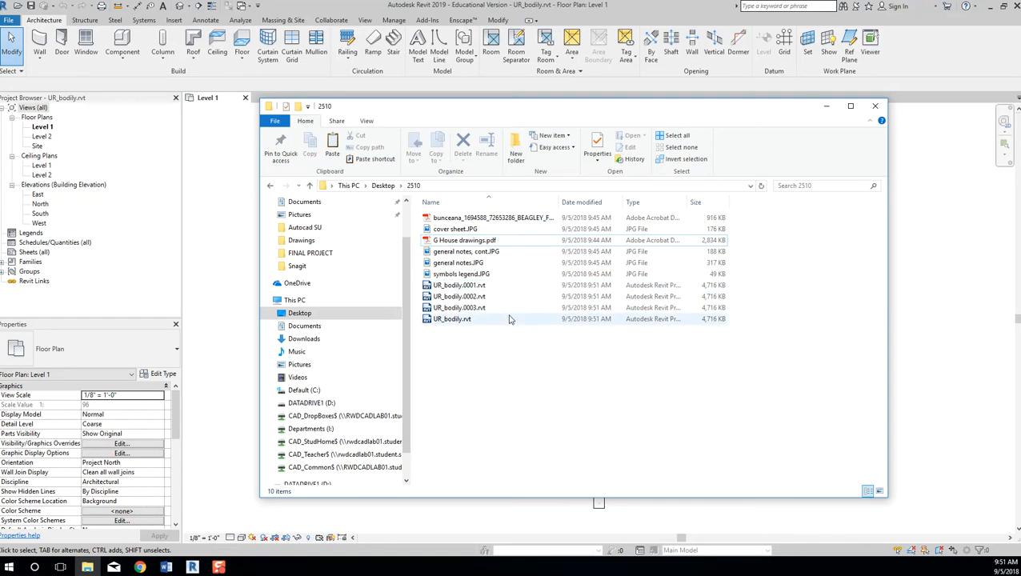
left_click(207, 212)
left_click(245, 98)
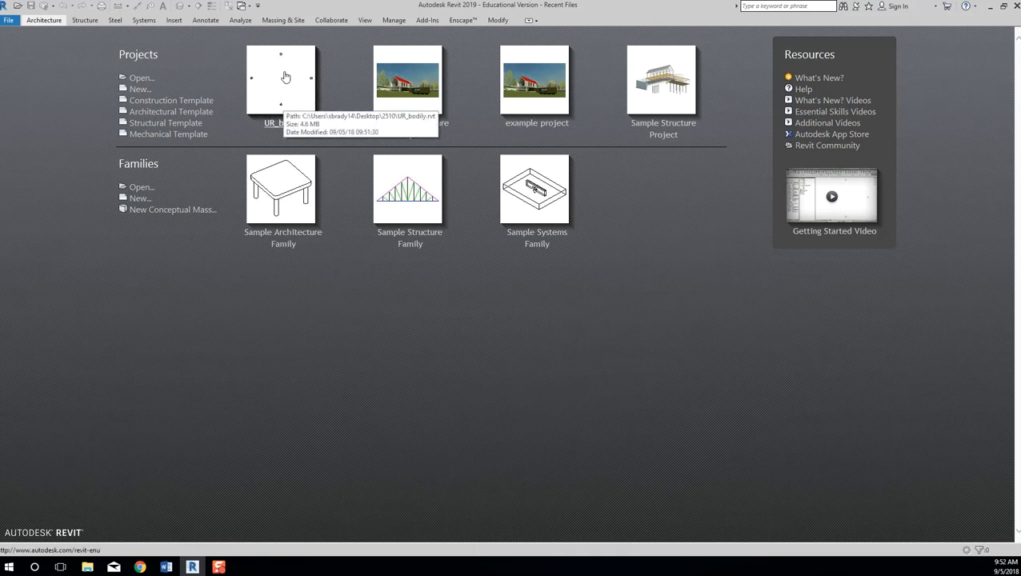
Open the main .rvt project from This PC > Desktop > 2510.
left_click(138, 78)
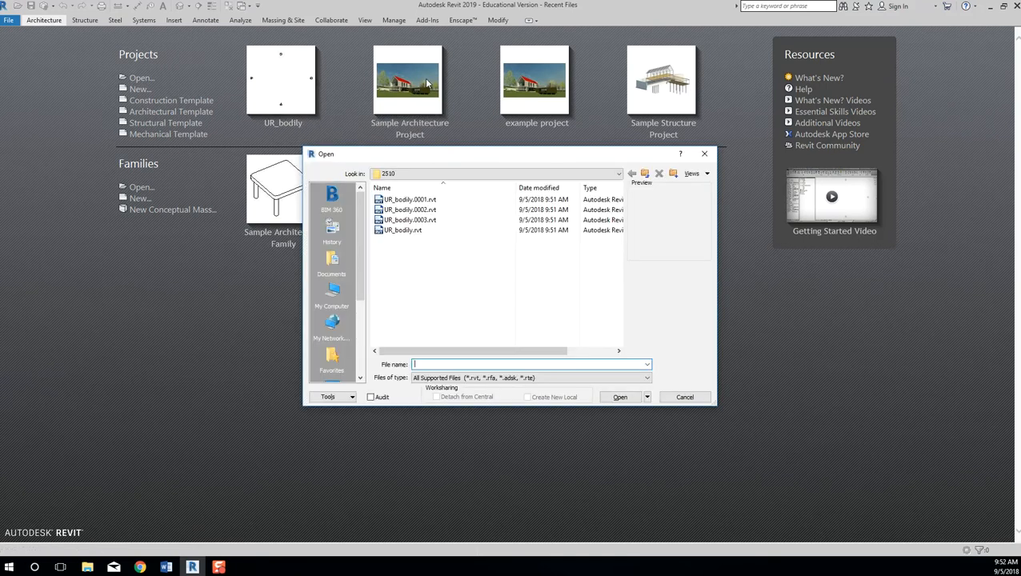
left_click(332, 295)
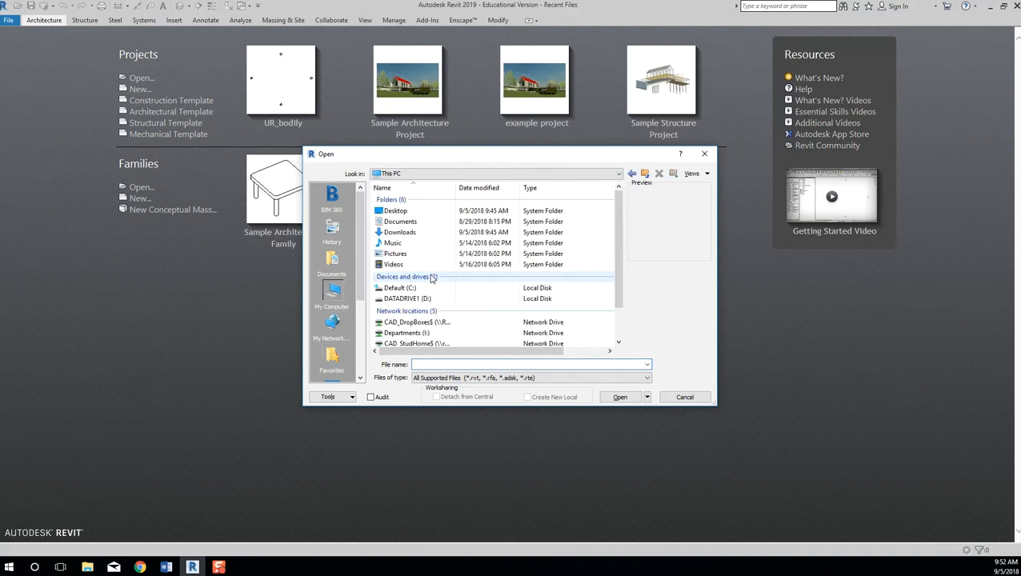
double_click(397, 211)
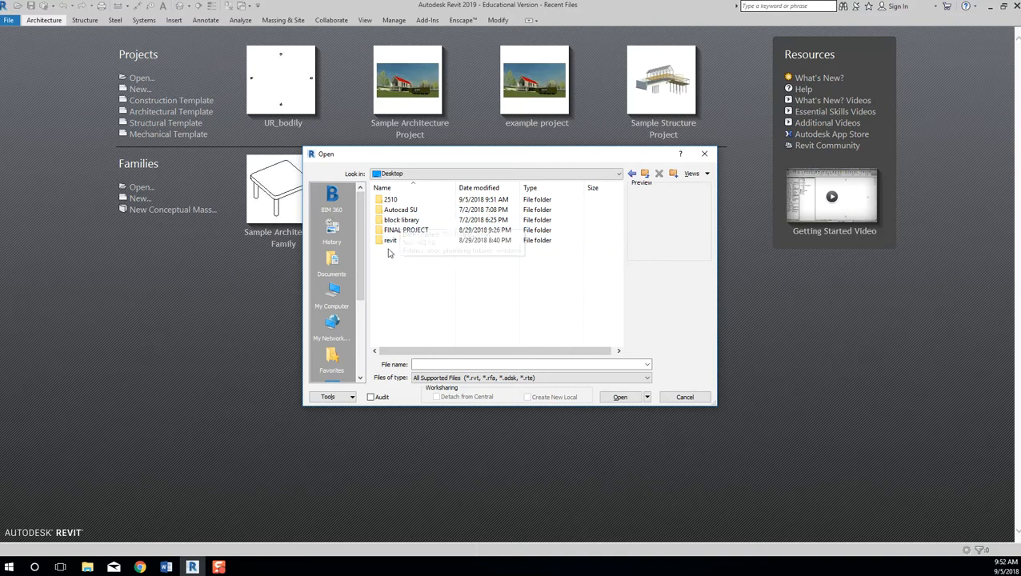
double_click(392, 200)
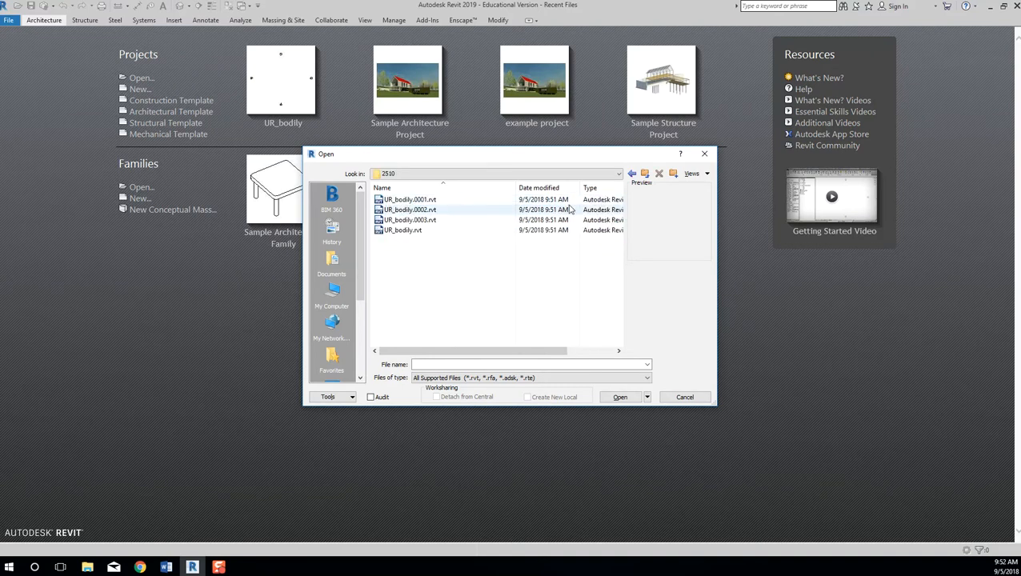
left_click(404, 230)
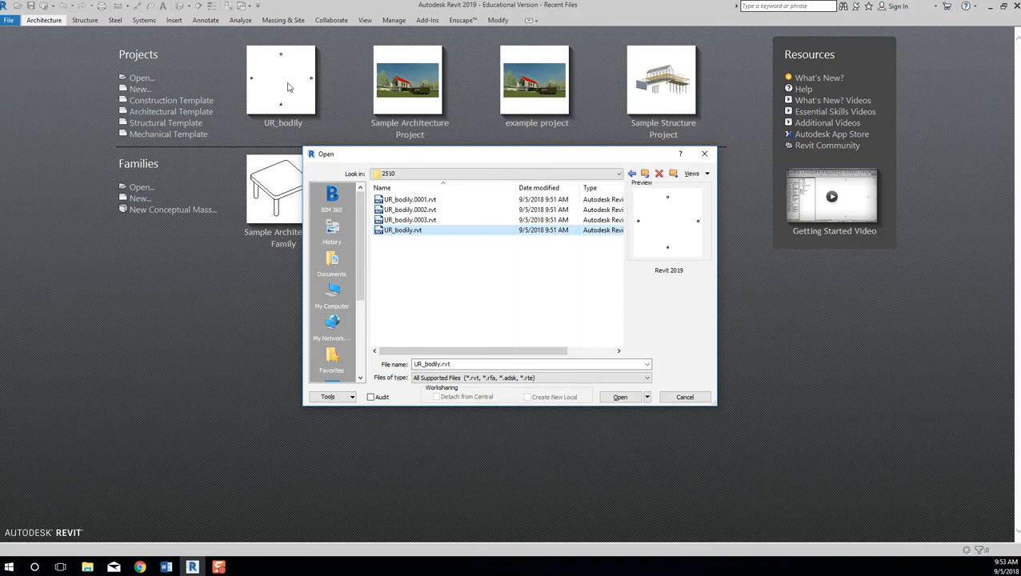
left_click(476, 305)
left_click(403, 230)
left_click(620, 397)
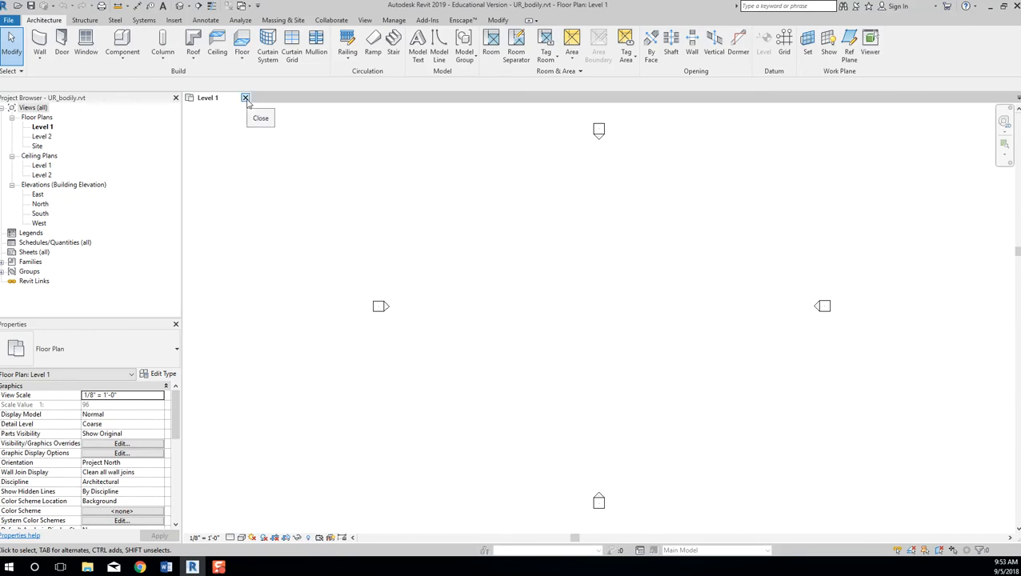
Close the project and open the .0003.rvt backup from the 2510 folder instead.
left_click(246, 97)
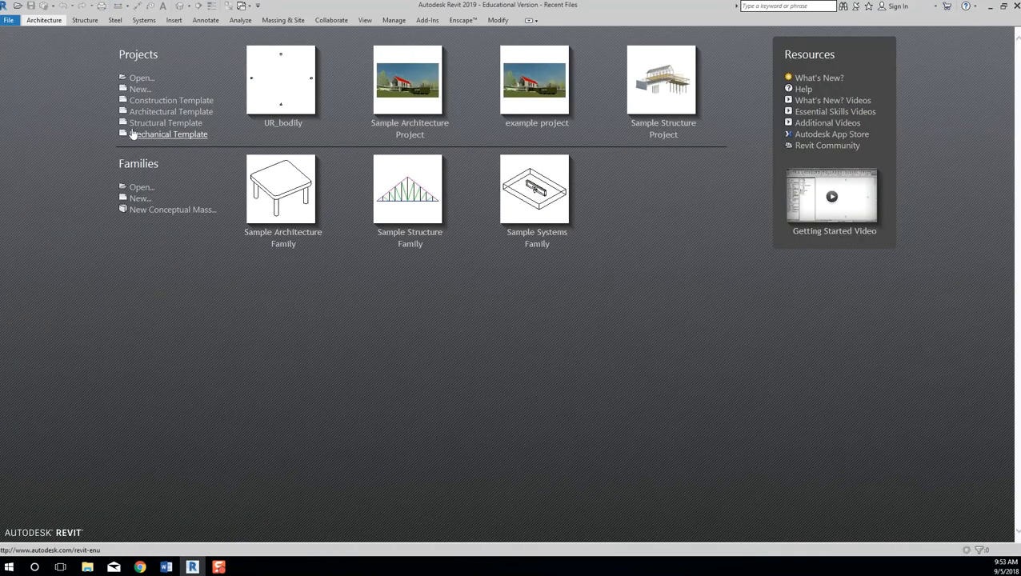
left_click(136, 79)
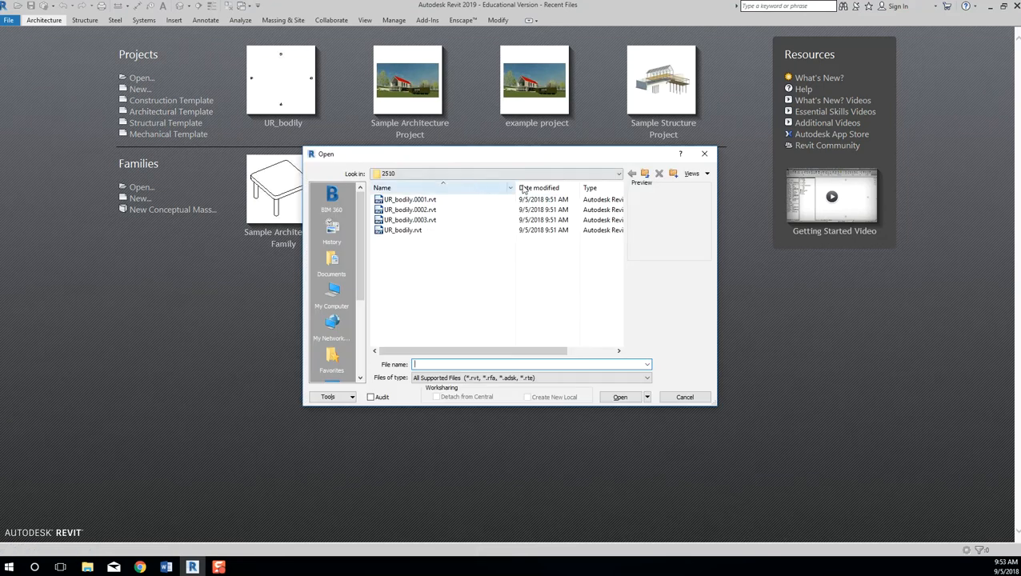
left_click_drag(516, 186, 417, 186)
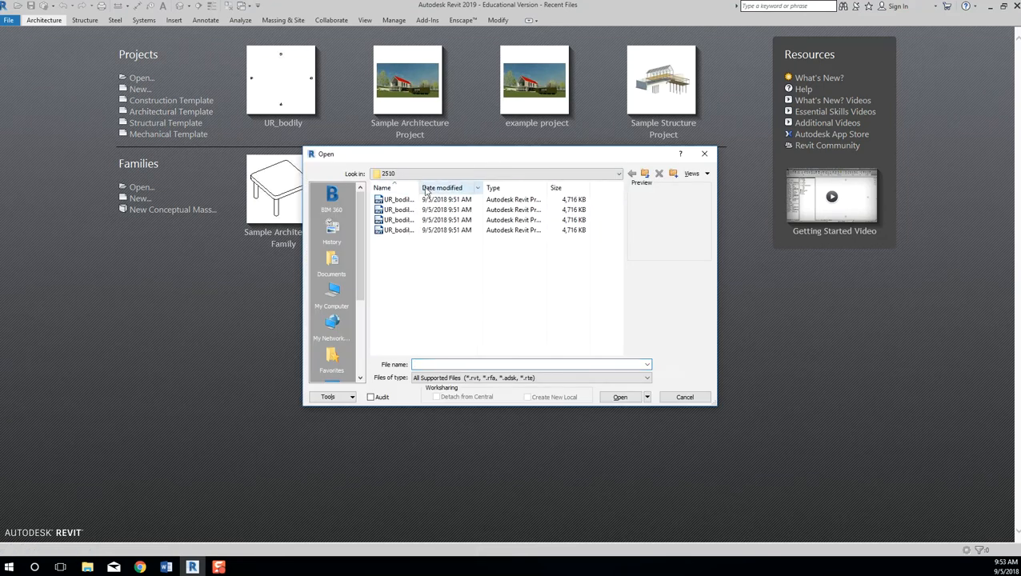
left_click(400, 230)
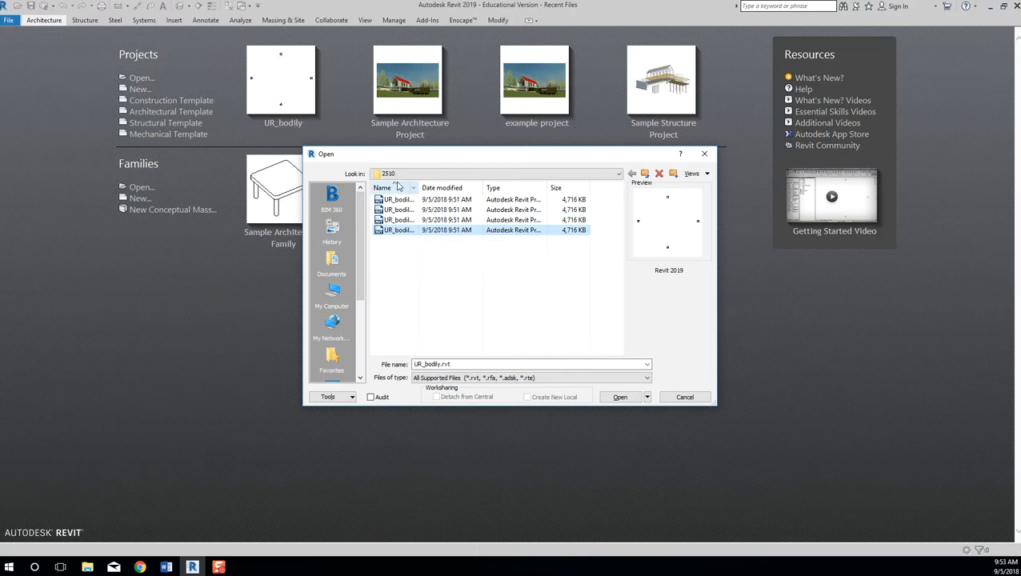
left_click_drag(417, 187, 460, 188)
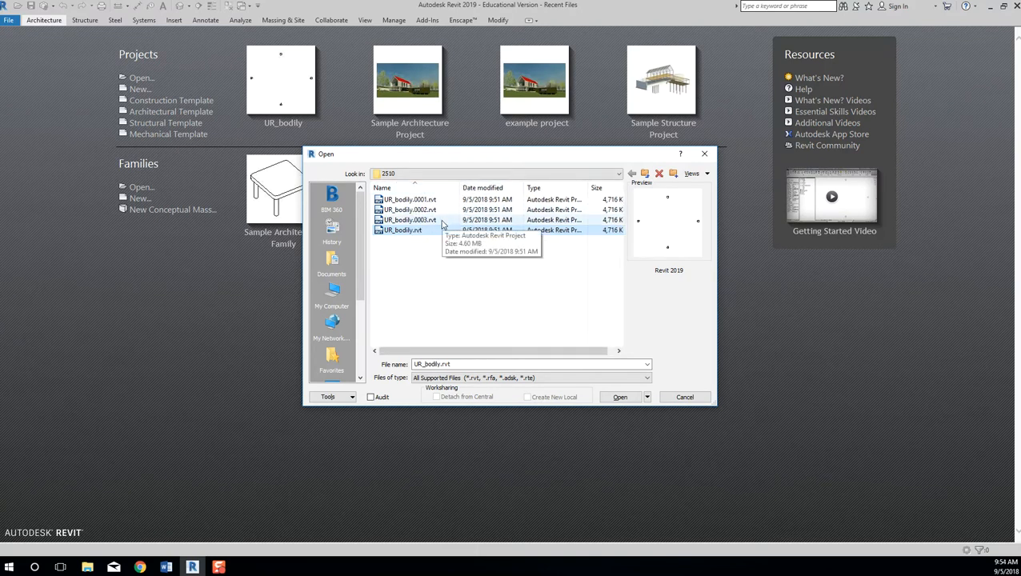
left_click(424, 280)
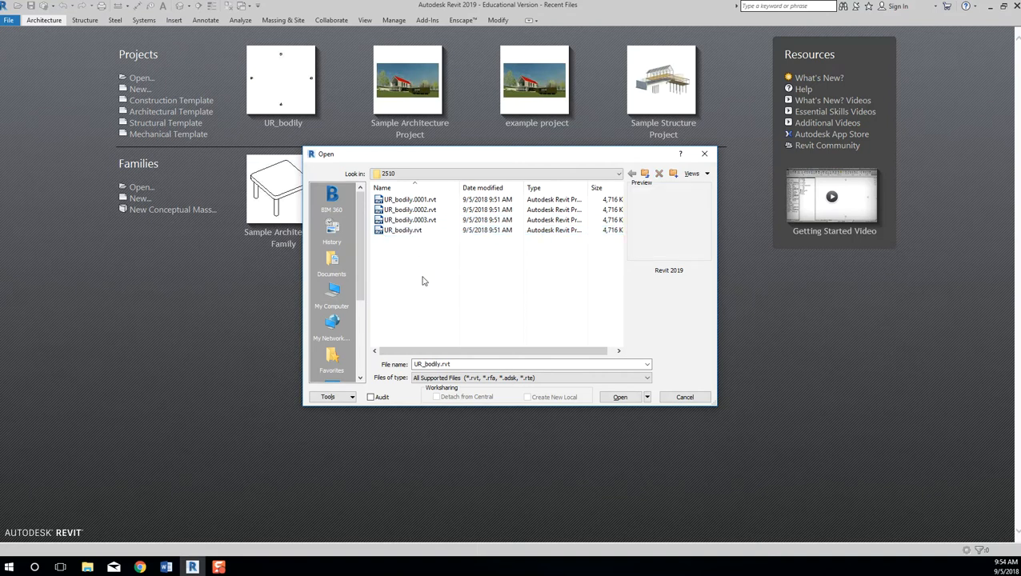
left_click(430, 220)
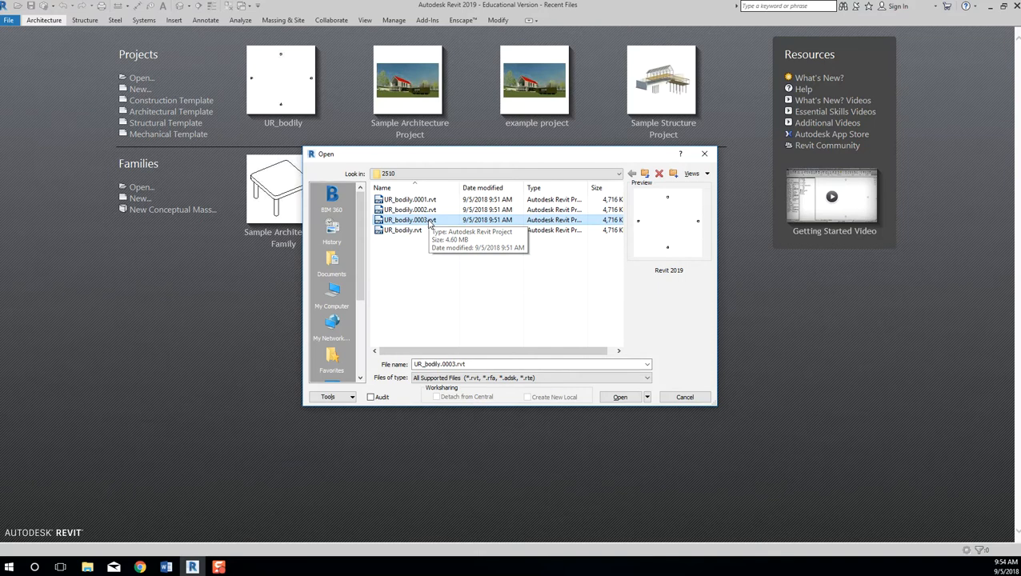
left_click(628, 398)
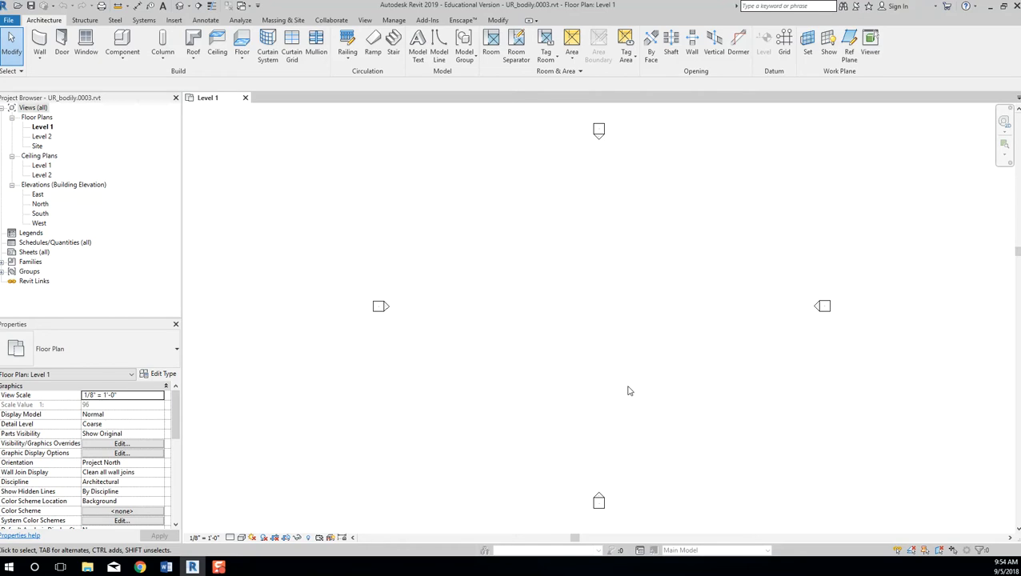
Inspect the .0001, .0003 and main .rvt files in File Explorer, then return to Revit.
key("alt+Tab")
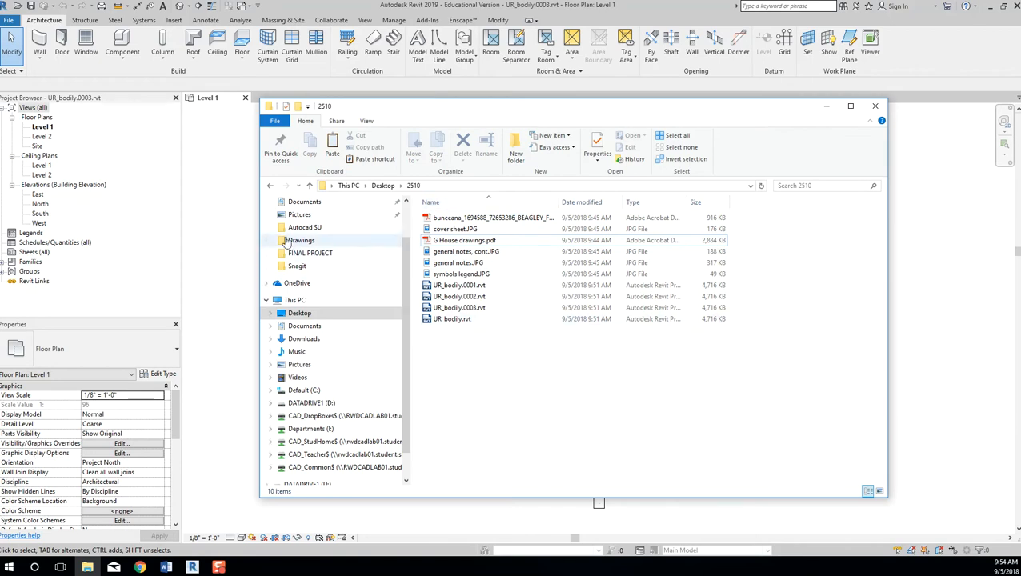
left_click(480, 308)
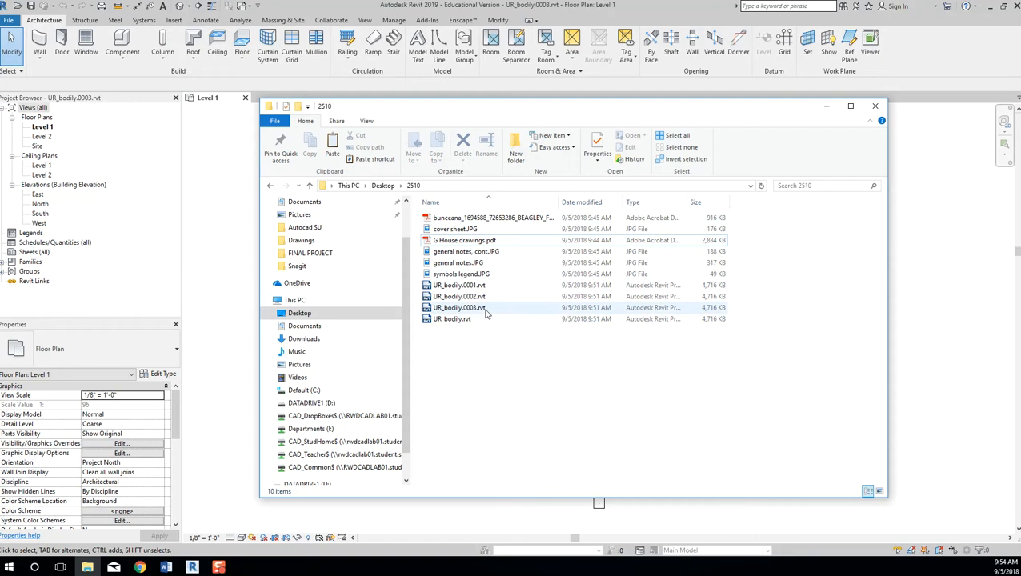
left_click(485, 287)
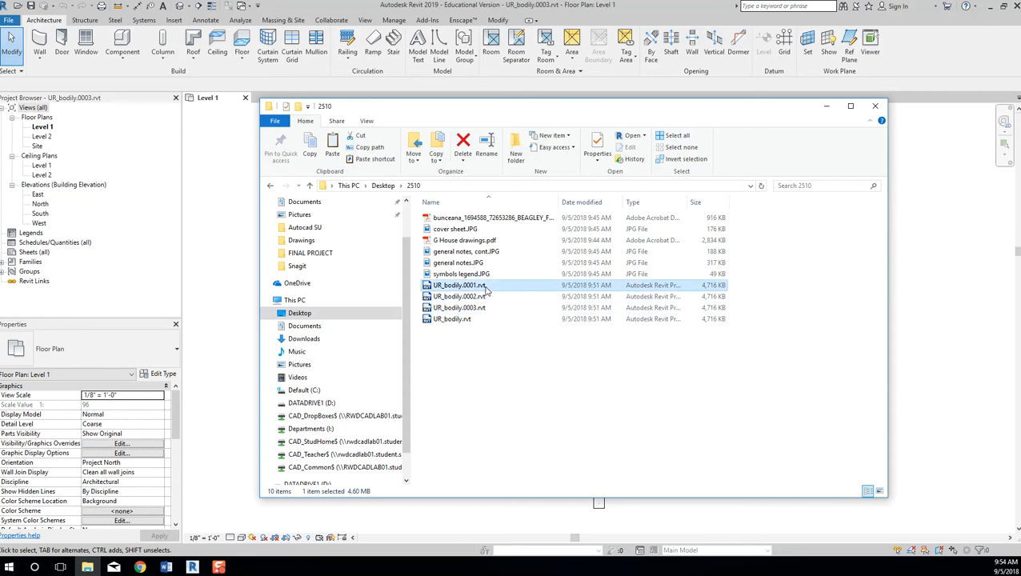
left_click(477, 320)
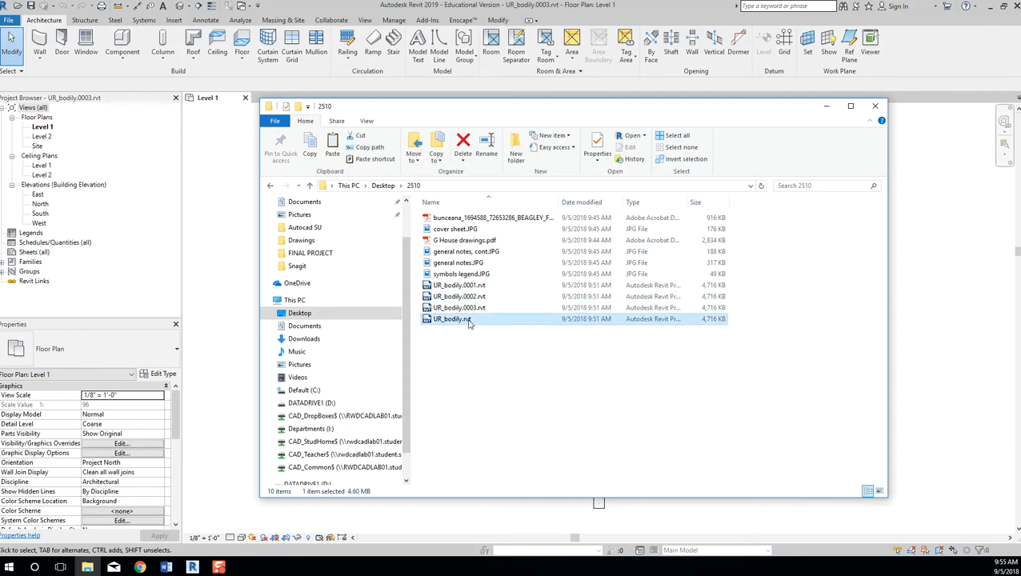
left_click(477, 357)
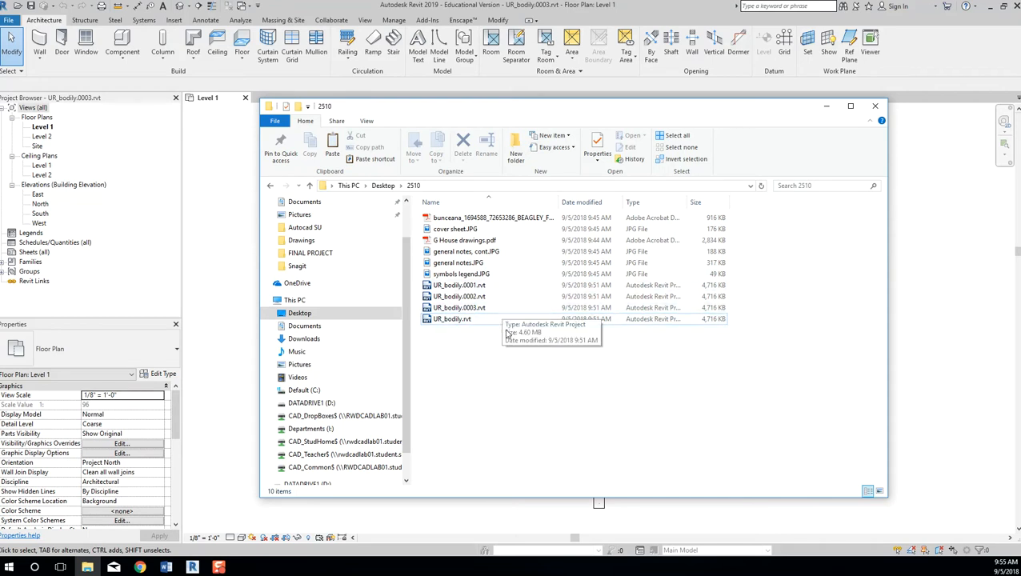
left_click(448, 320)
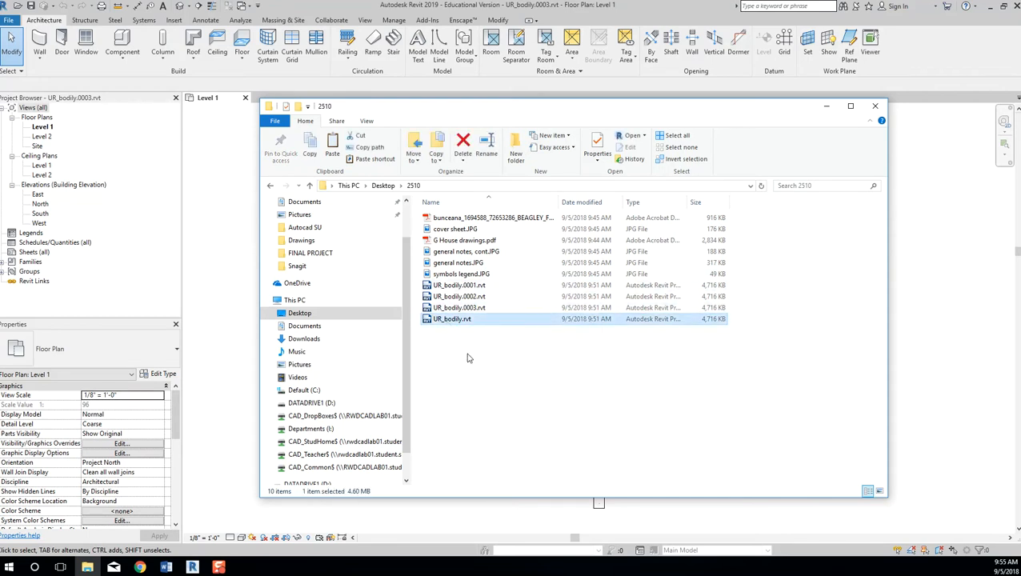
left_click(469, 358)
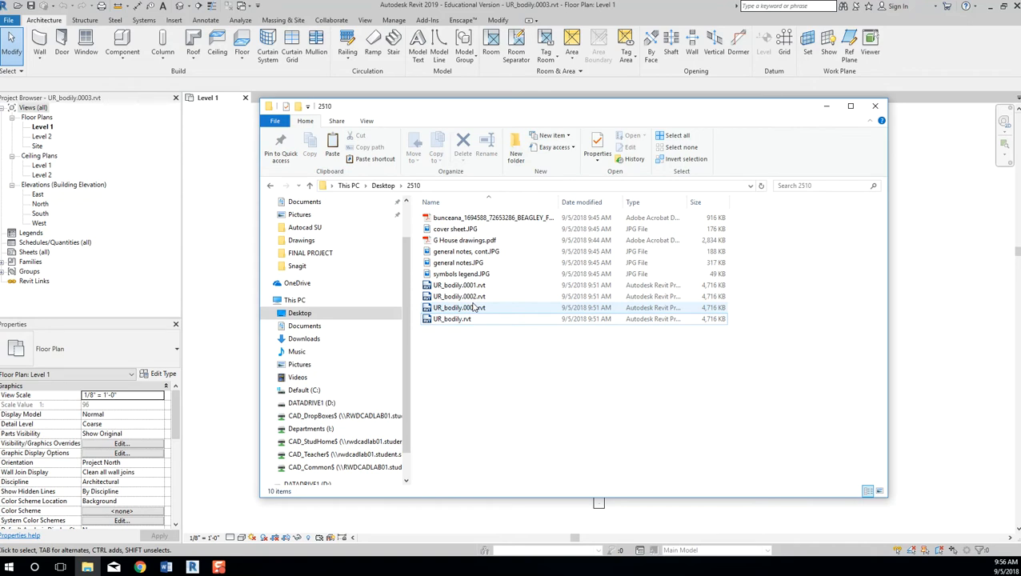
left_click(204, 231)
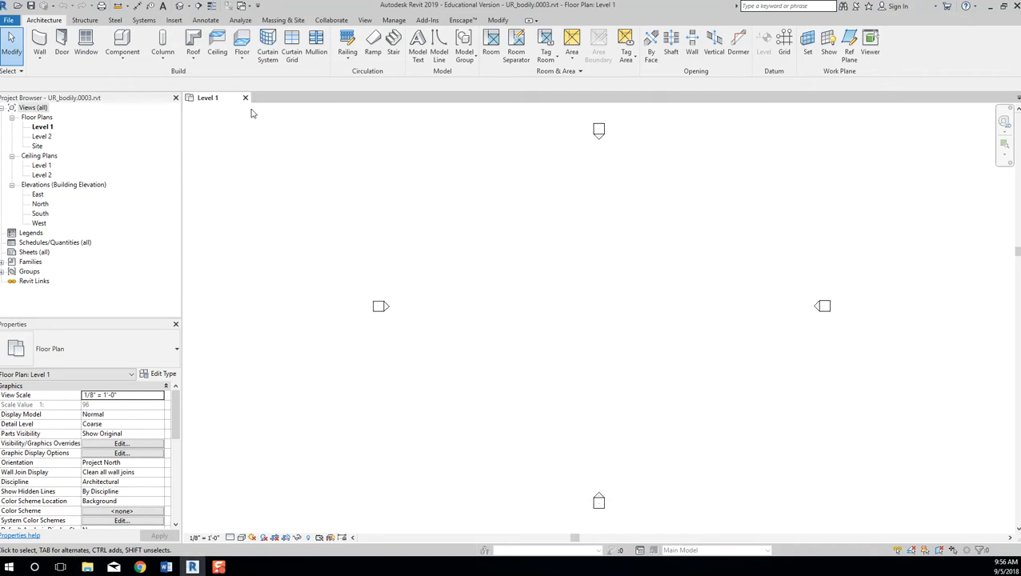
Close the .0003 backup and open the main .rvt project from Recent Files, panning the plan.
left_click(245, 98)
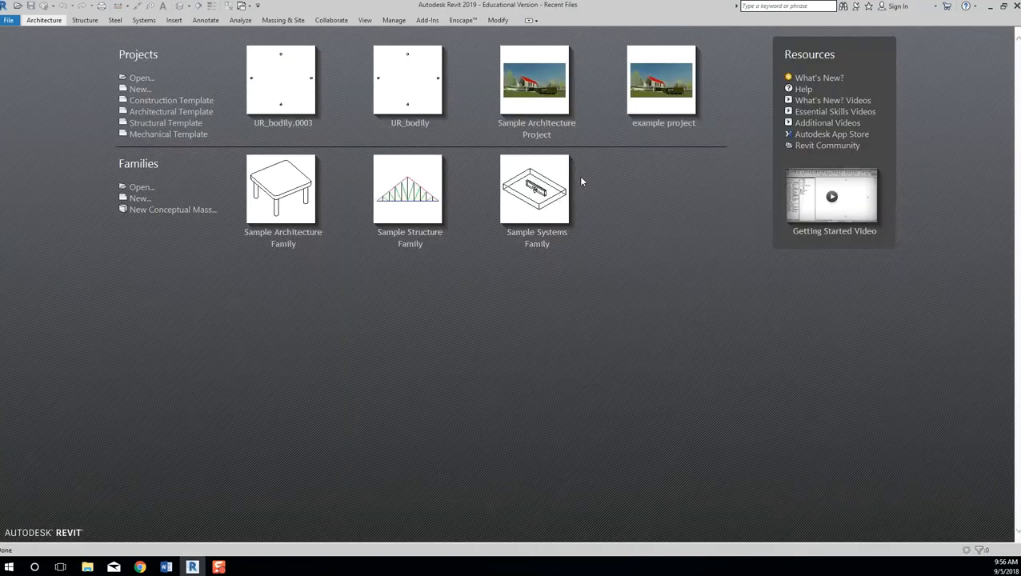
left_click(142, 79)
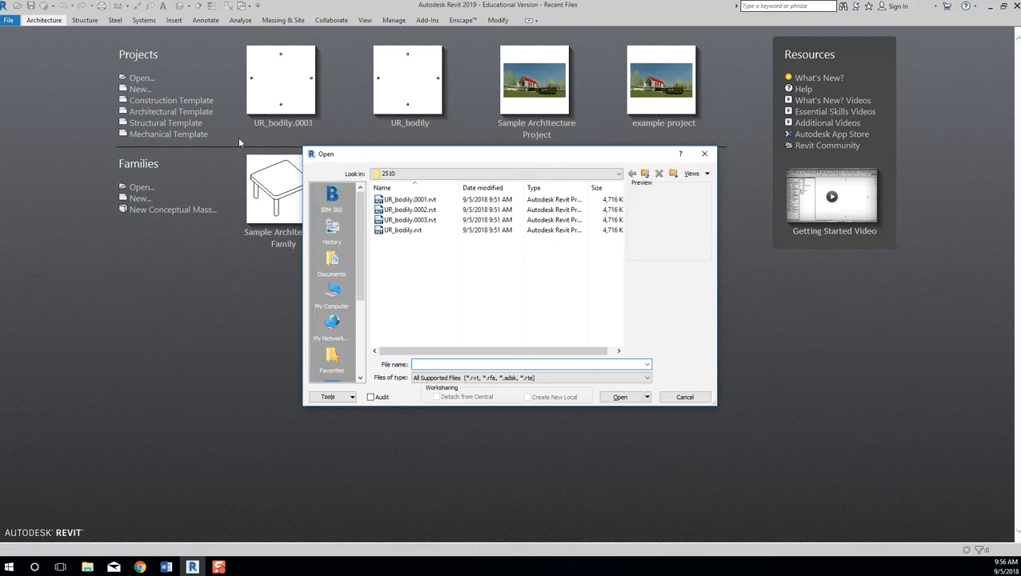
left_click(405, 231)
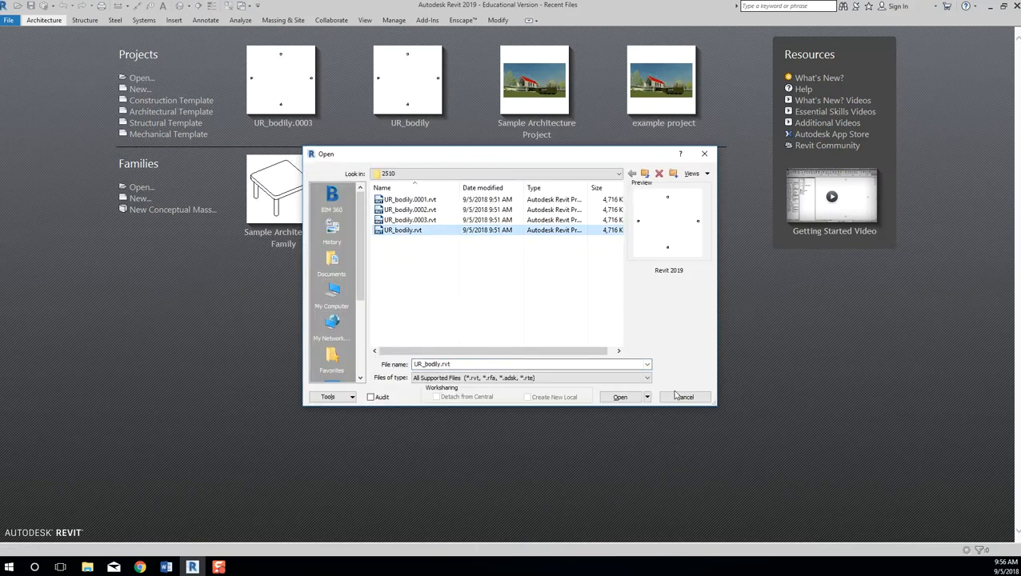
left_click(620, 397)
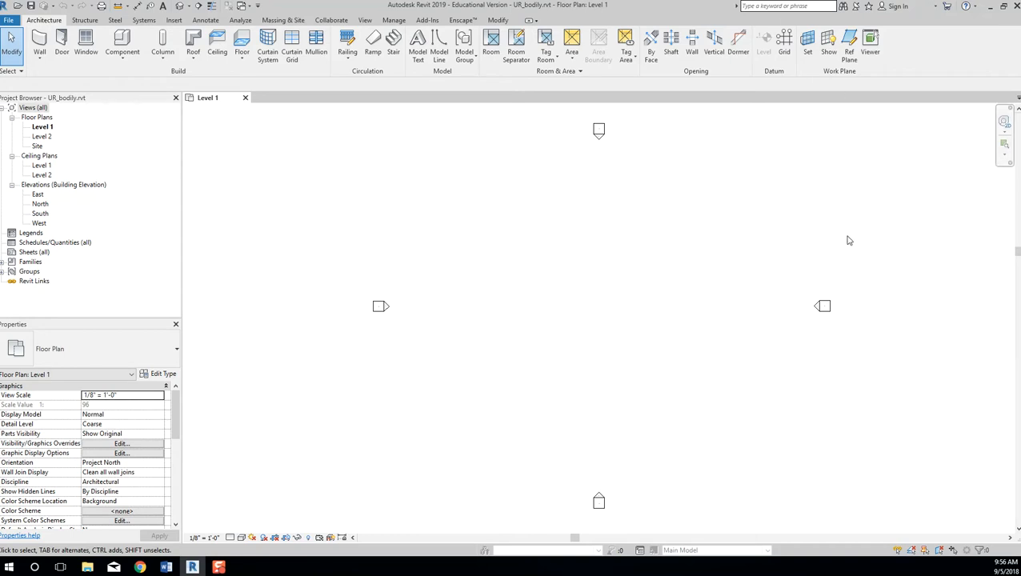
middle_click_drag(764, 290, 706, 285)
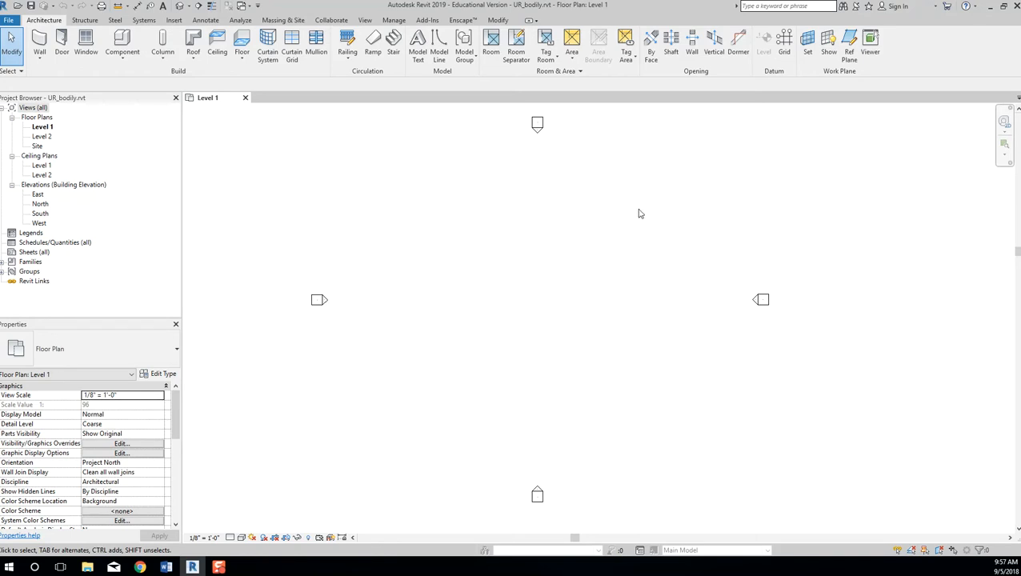
middle_click_drag(645, 214, 663, 222)
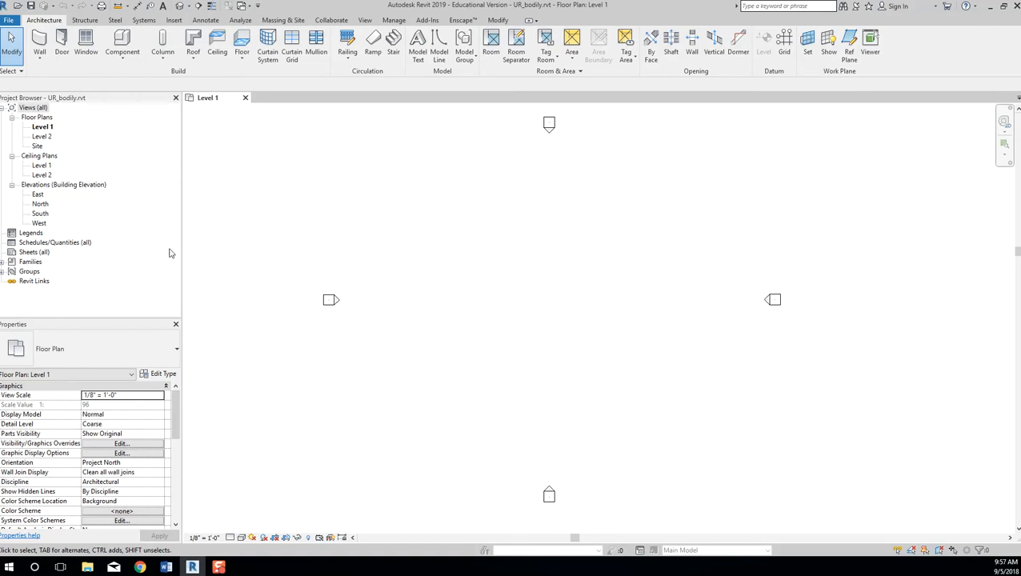
Expand Families and its Annotation Symbols category in the Project Browser.
left_click(29, 262)
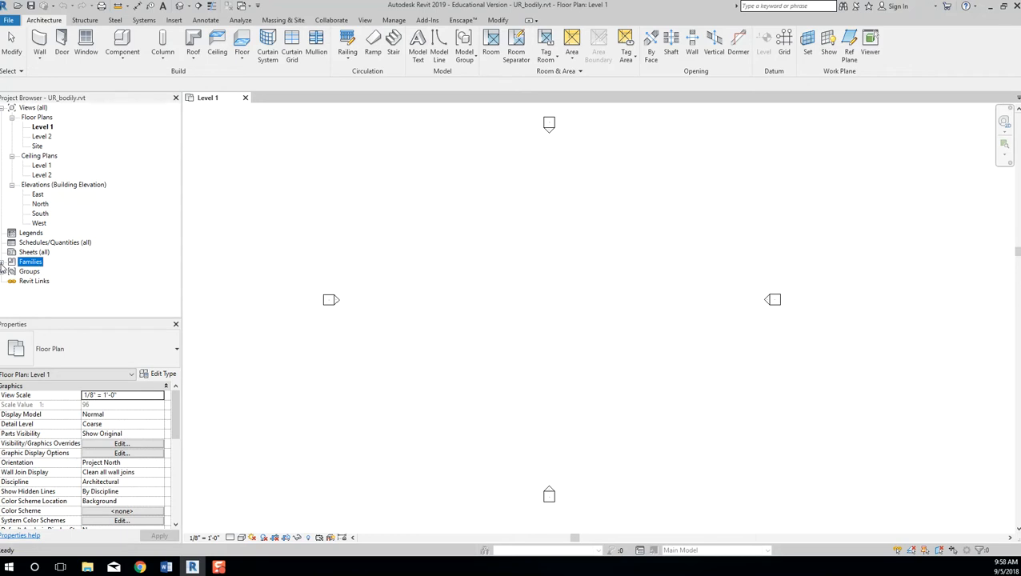
left_click(2, 264)
mouse_move(176, 223)
left_mouse_down()
mouse_move(177, 276)
mouse_move(177, 178)
mouse_move(180, 277)
mouse_move(179, 216)
left_mouse_up()
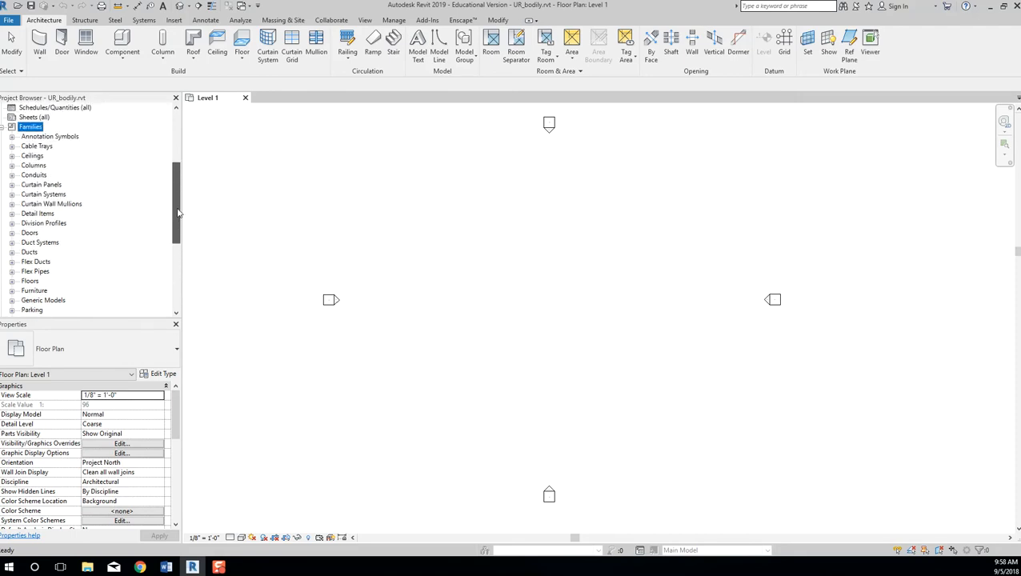
left_click(12, 136)
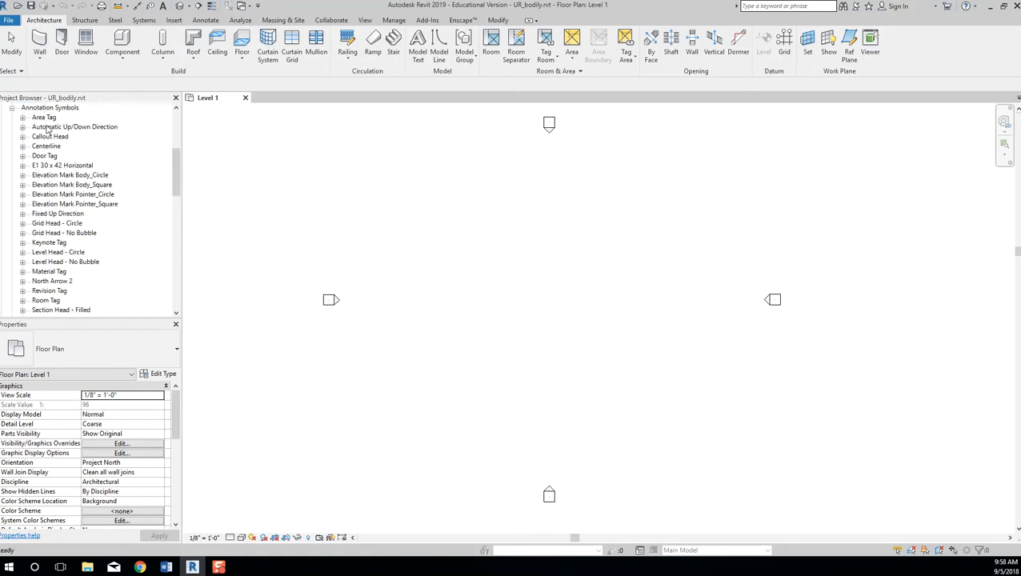
left_click_drag(181, 166, 182, 216)
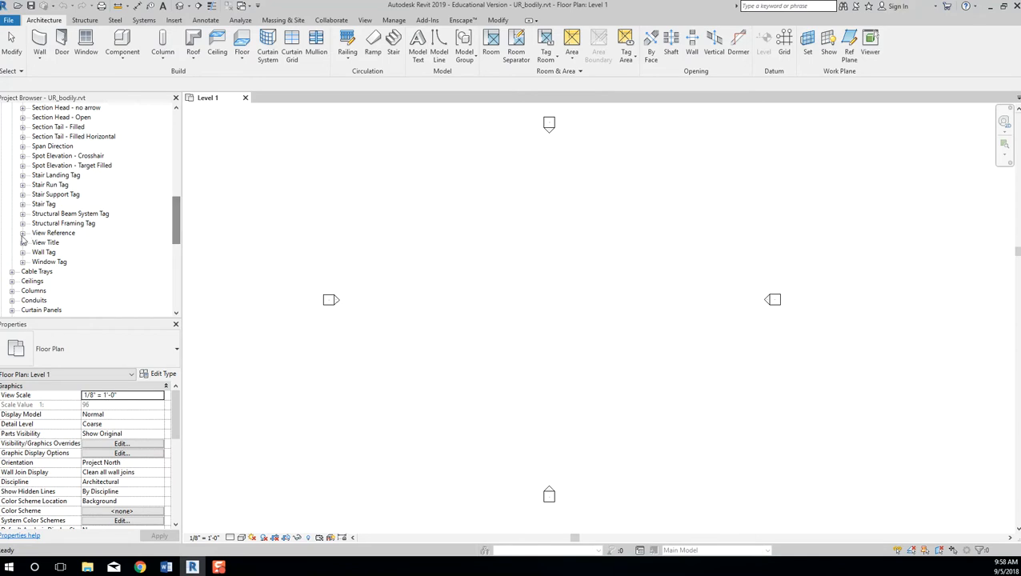
Browse the Section Tail - Filled Horizontal and Stair Support Tag families in the list.
left_click(64, 137)
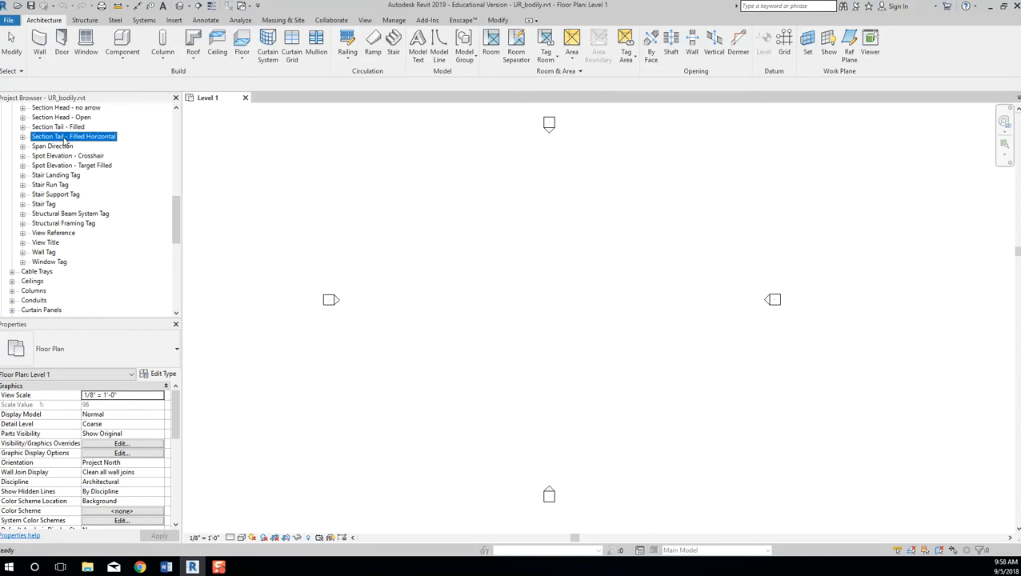
scroll(100, 192, "up", 3)
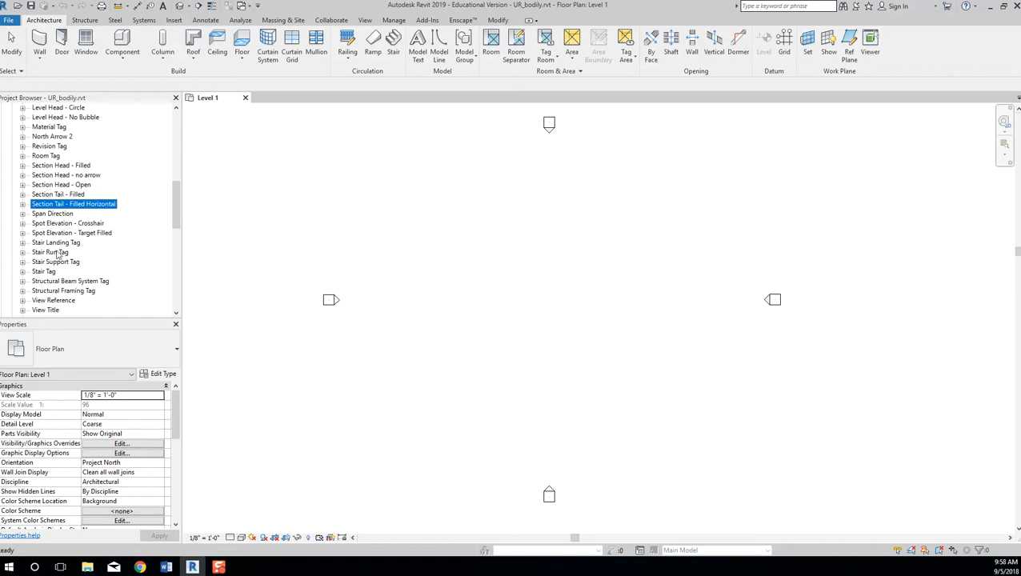
scroll(54, 272, "down", 3)
left_click(59, 224)
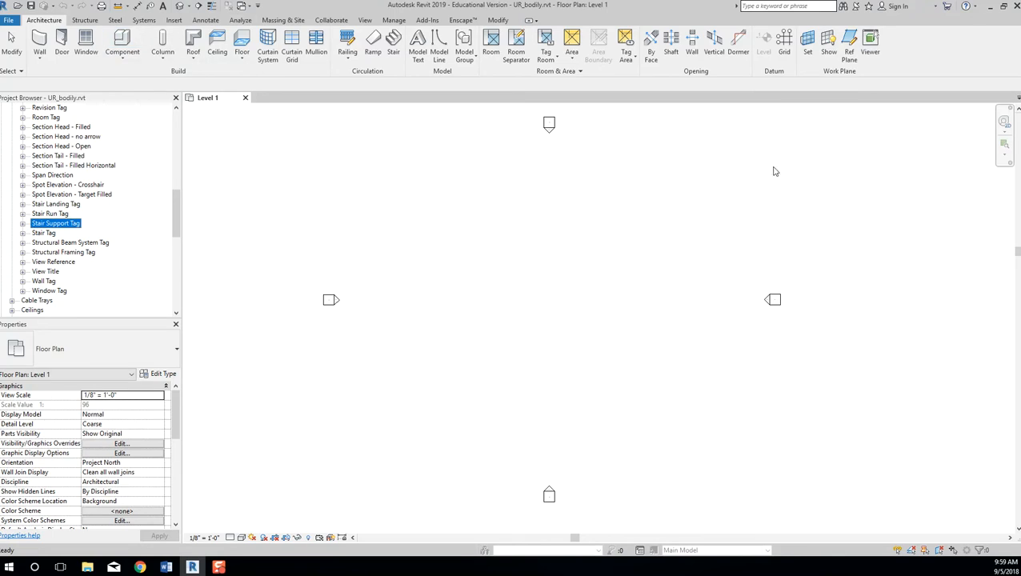
left_click(576, 286)
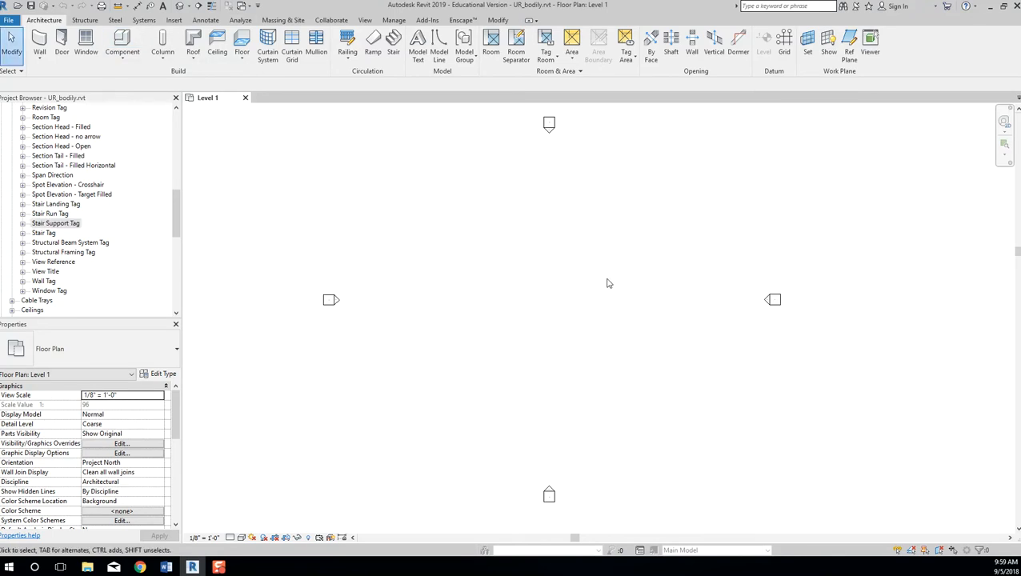
left_click(106, 167)
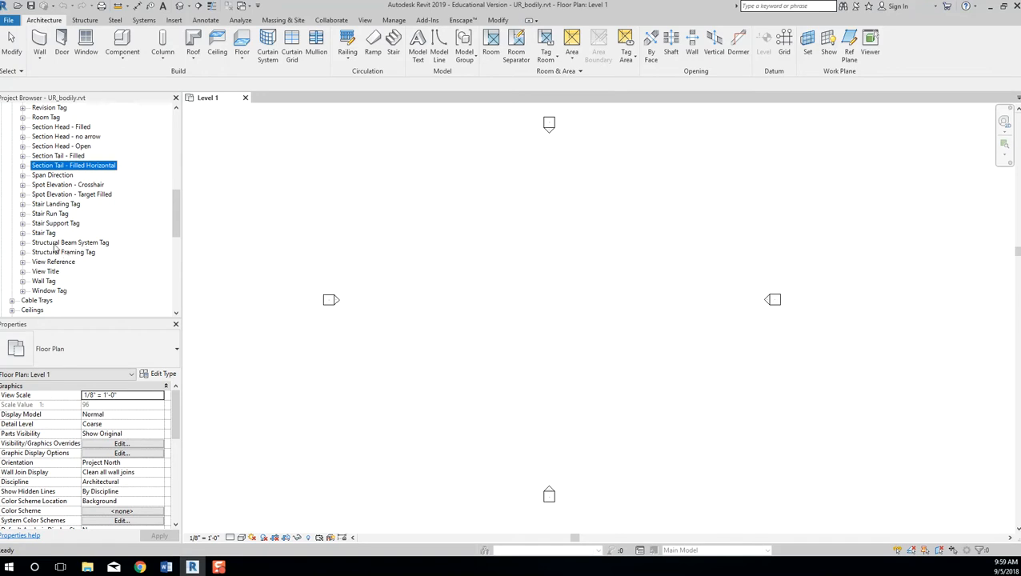
scroll(64, 192, "down", 9)
scroll(46, 246, "down", 3)
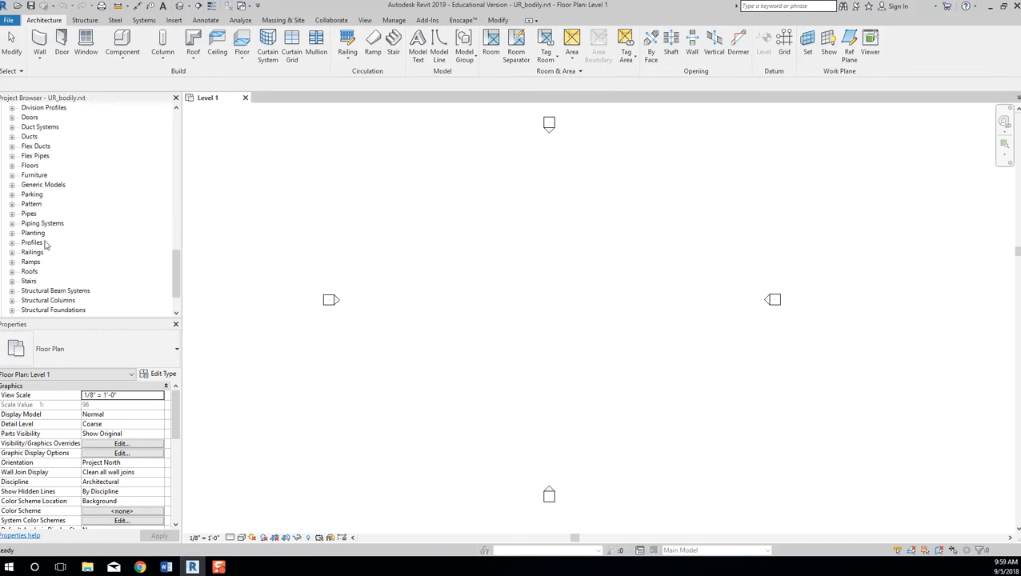
scroll(90, 218, "up", 1)
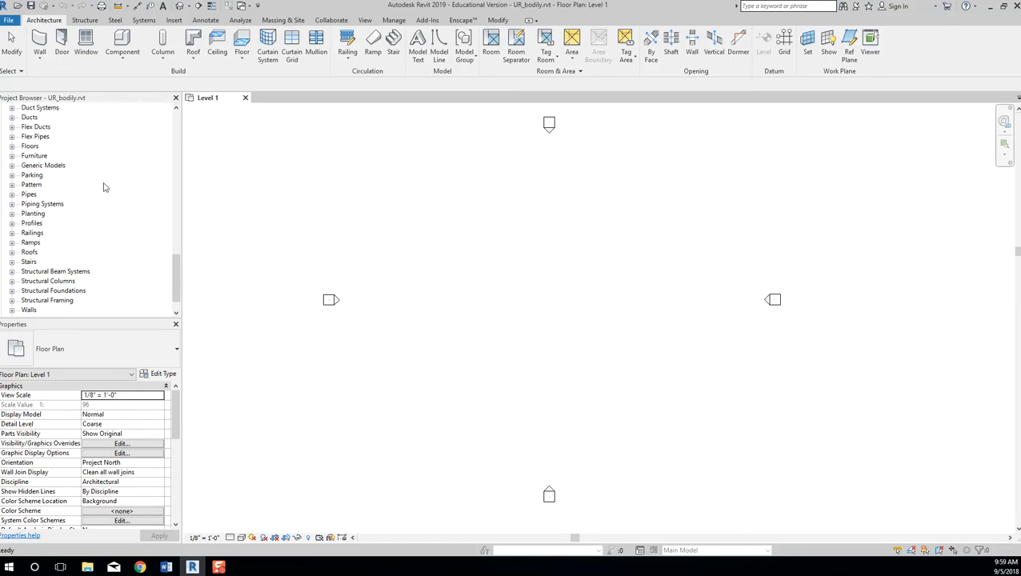
Search the Project Browser for "title block" and dismiss the no-match message.
key("ctrl+f")
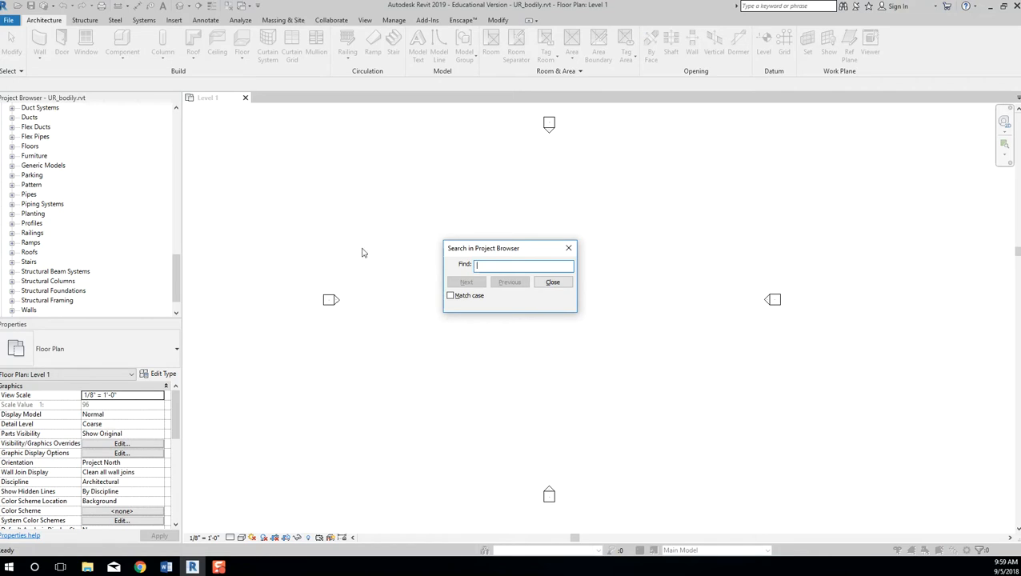
type("title")
key("Return")
type("block")
left_click(569, 248)
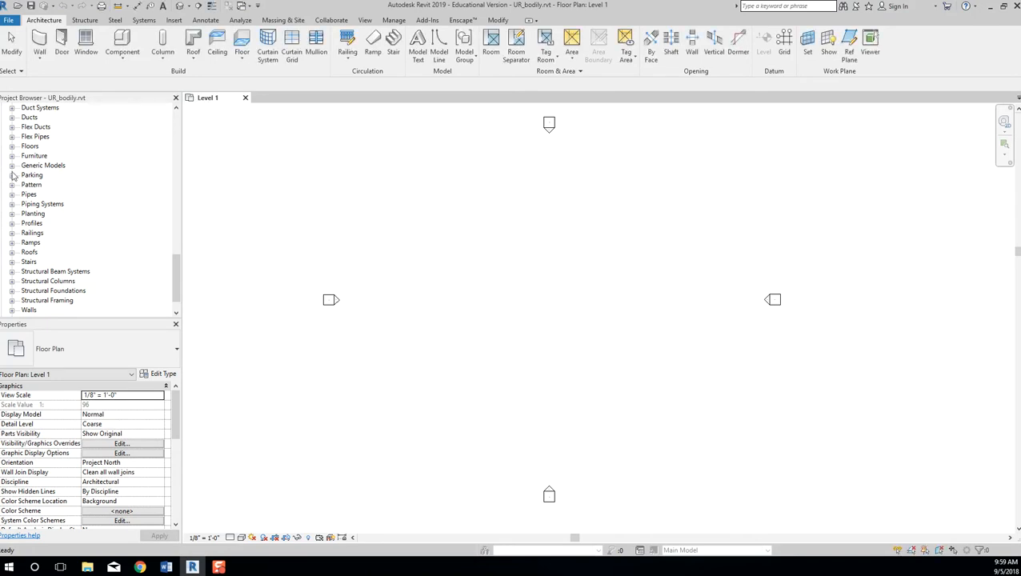
Collapse Annotation Symbols in the Project Browser and nudge the floor plan view.
left_click_drag(171, 277, 171, 141)
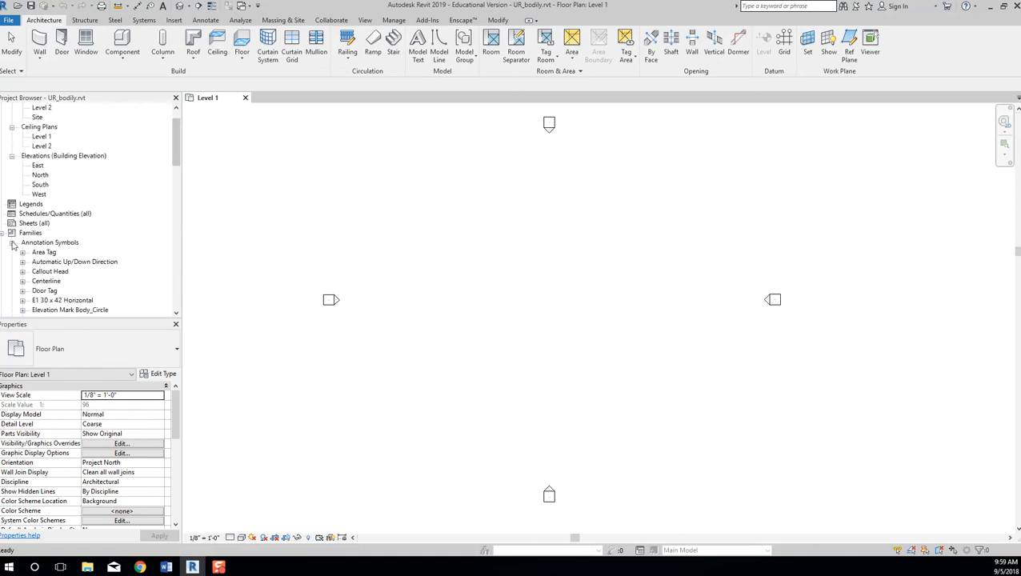
double_click(49, 242)
scroll(105, 216, "down", 1)
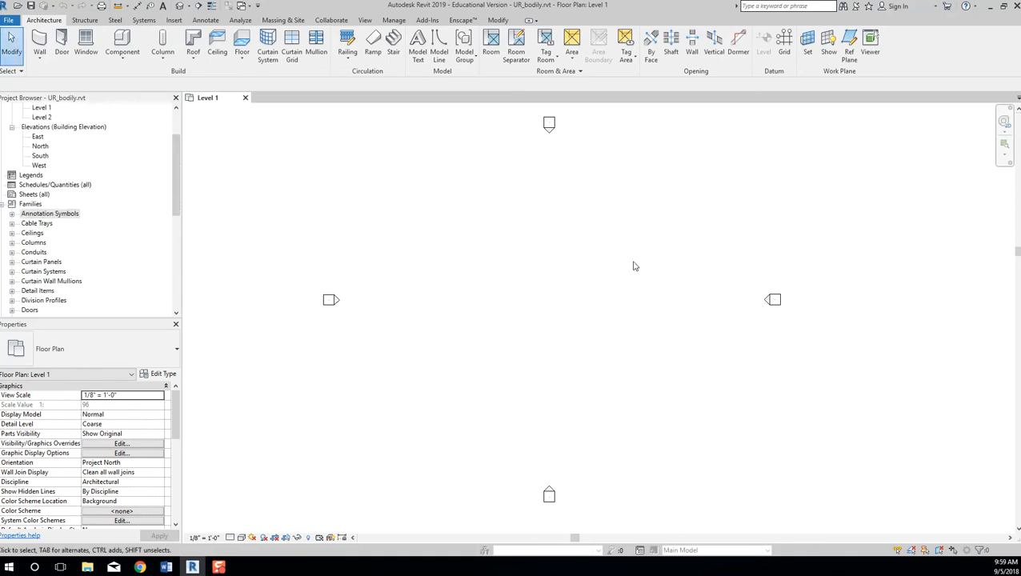
middle_click_drag(633, 273, 638, 275)
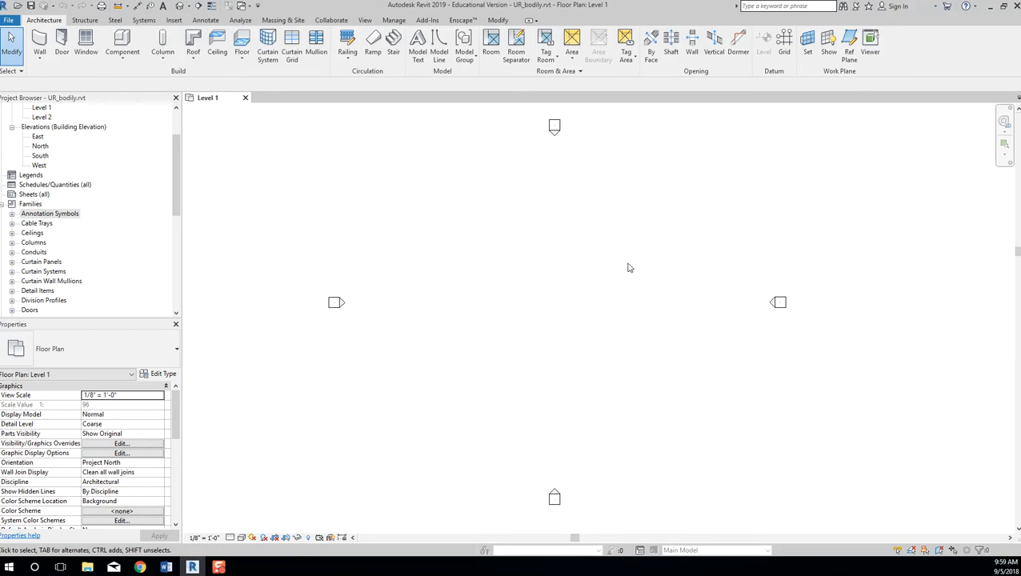
middle_click_drag(627, 267, 639, 268)
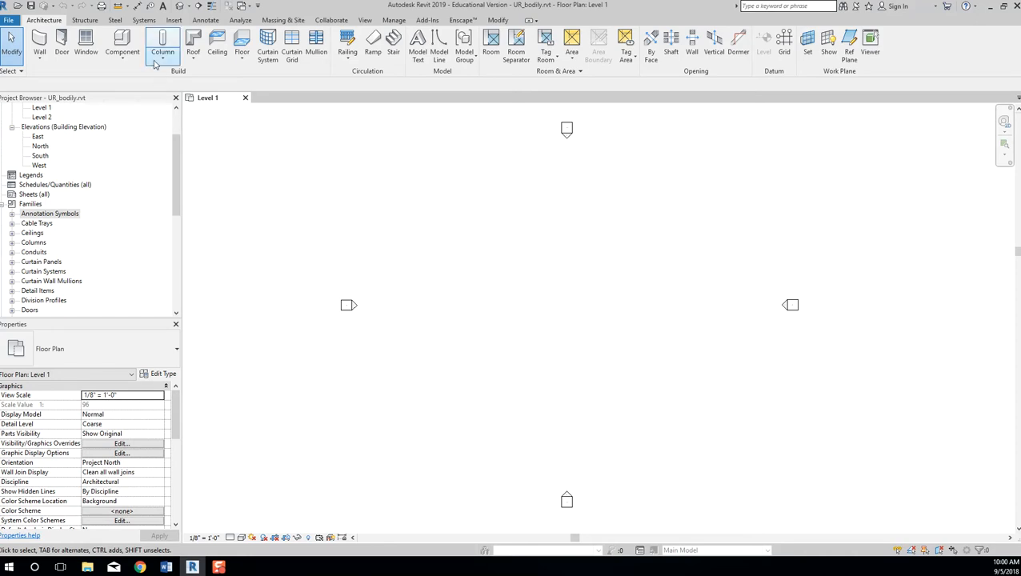
Load the six Titleblocks library families, A 8.5 x 11 Vertical through E1 30 x 42, overwriting E1.
left_click(171, 22)
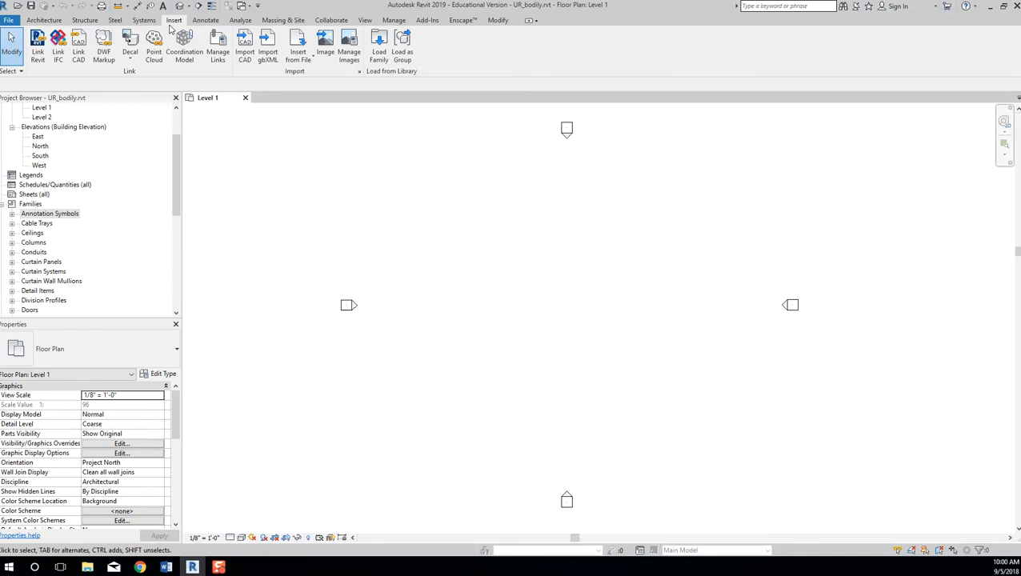
left_click(380, 57)
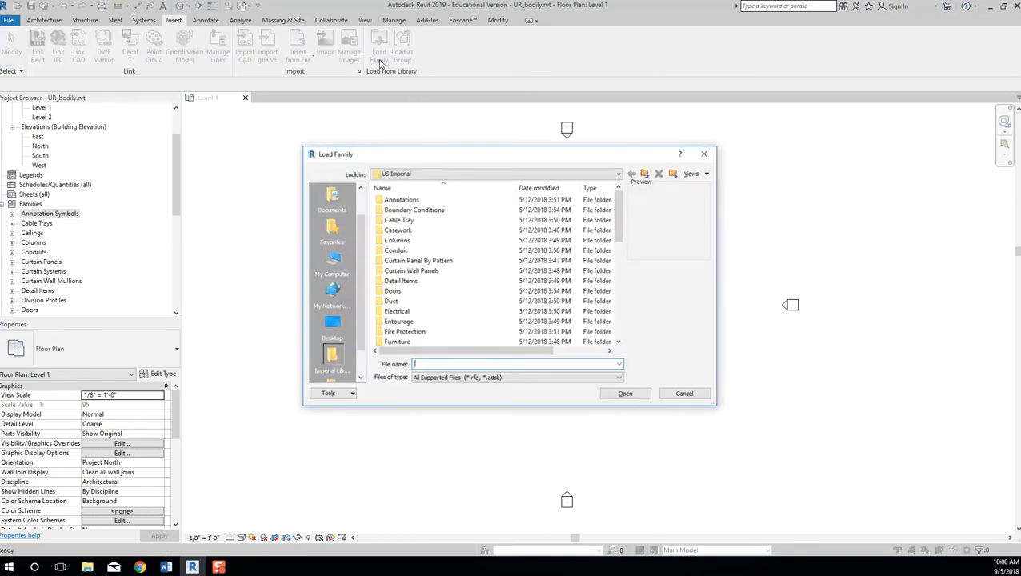
scroll(414, 290, "down", 3)
scroll(412, 288, "up", 3)
scroll(410, 287, "down", 6)
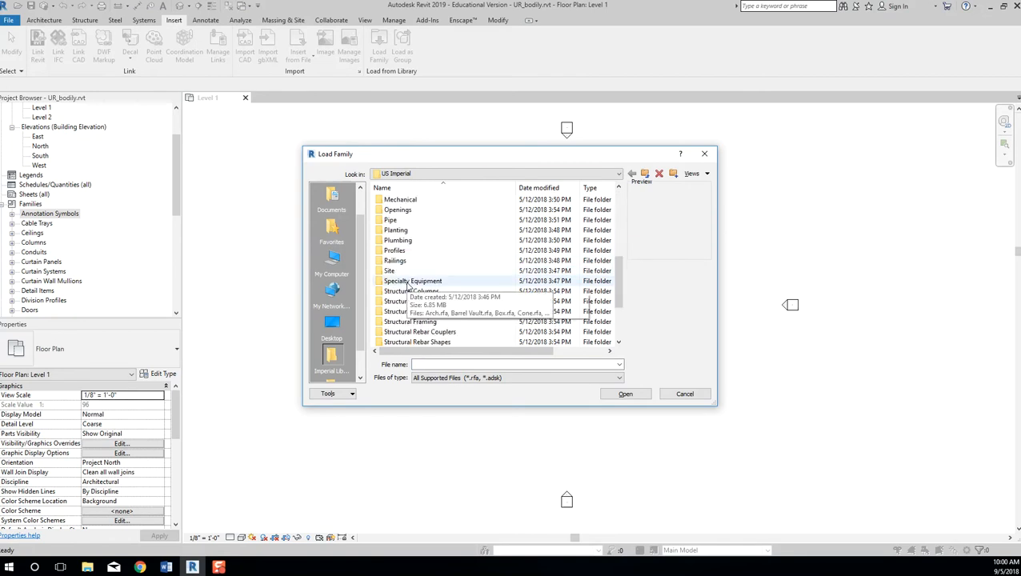
scroll(412, 240, "down", 3)
double_click(416, 322)
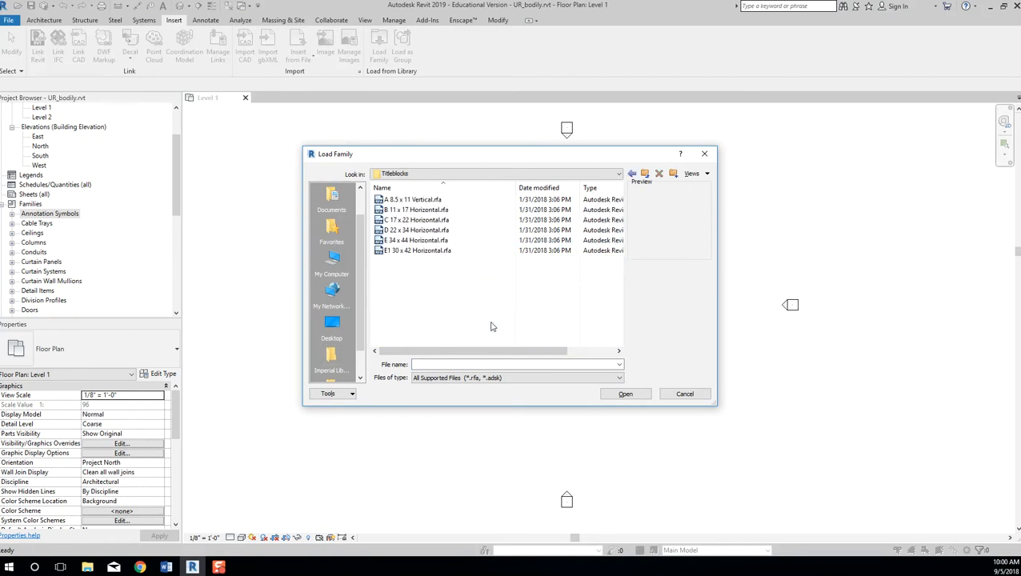
left_click(424, 199)
left_click(437, 251, "shift")
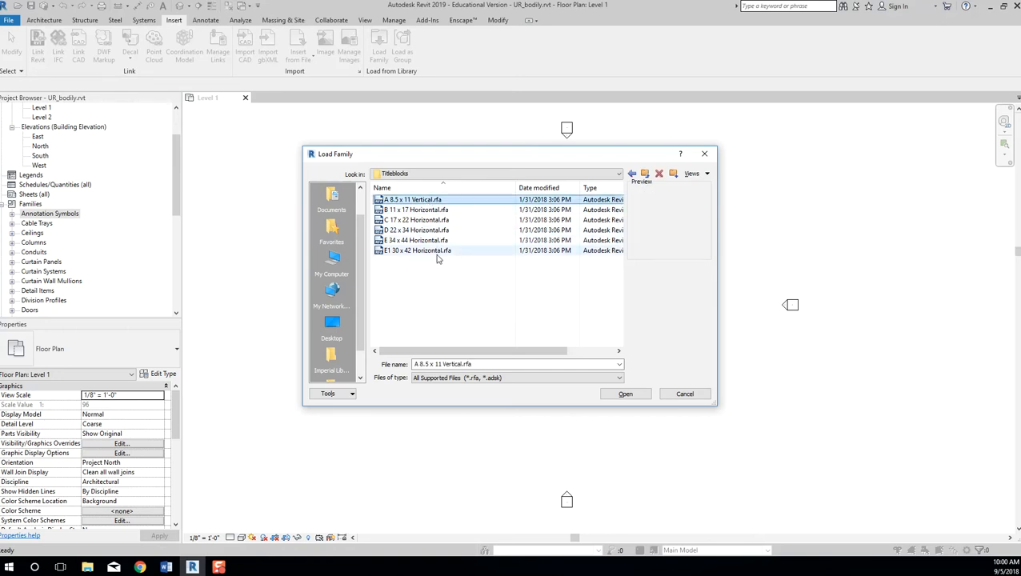
left_click(625, 394)
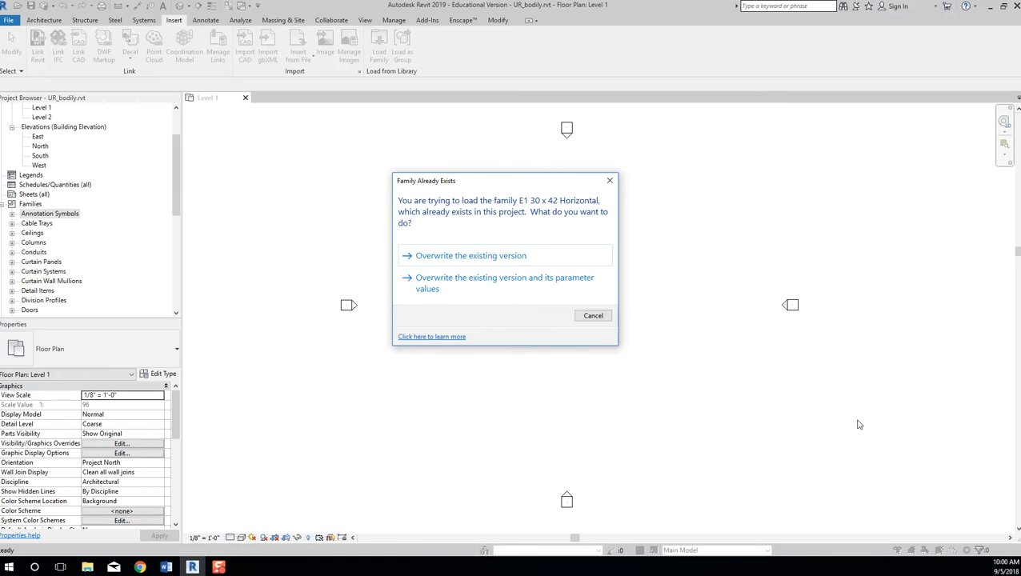
left_click(517, 258)
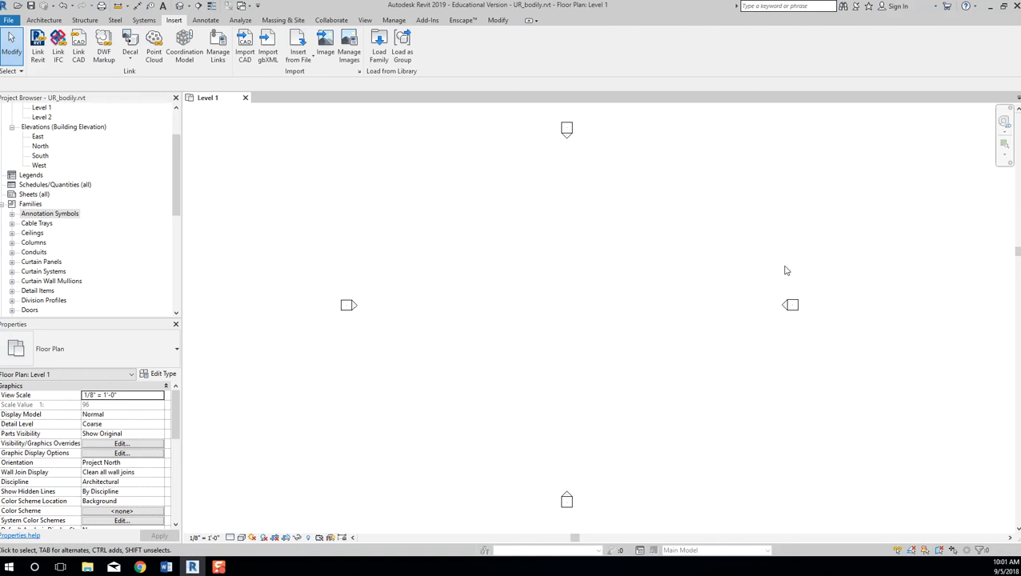
Expand Annotation Symbols under Families and scroll through its entries.
left_click(177, 168)
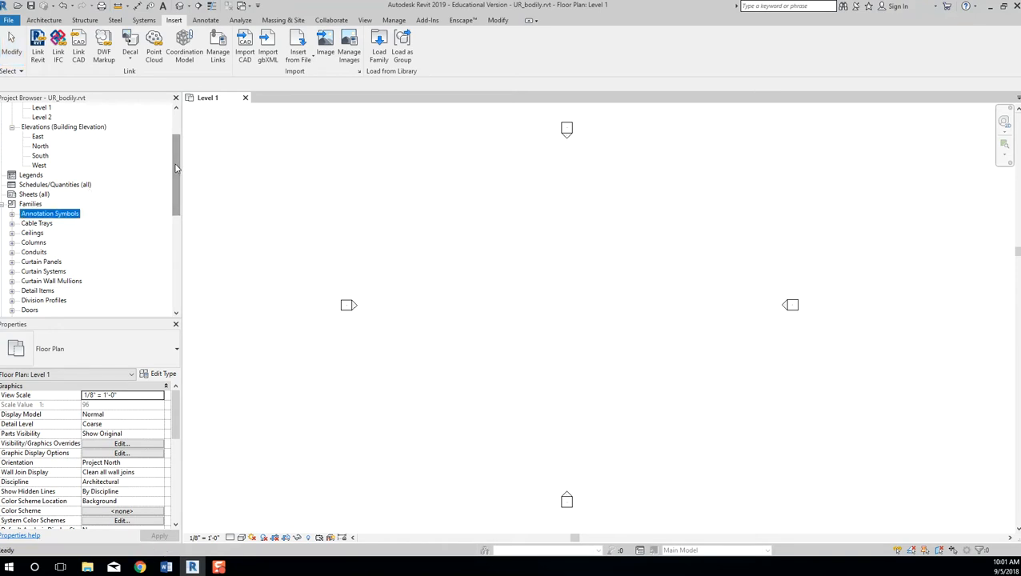
left_click(36, 194)
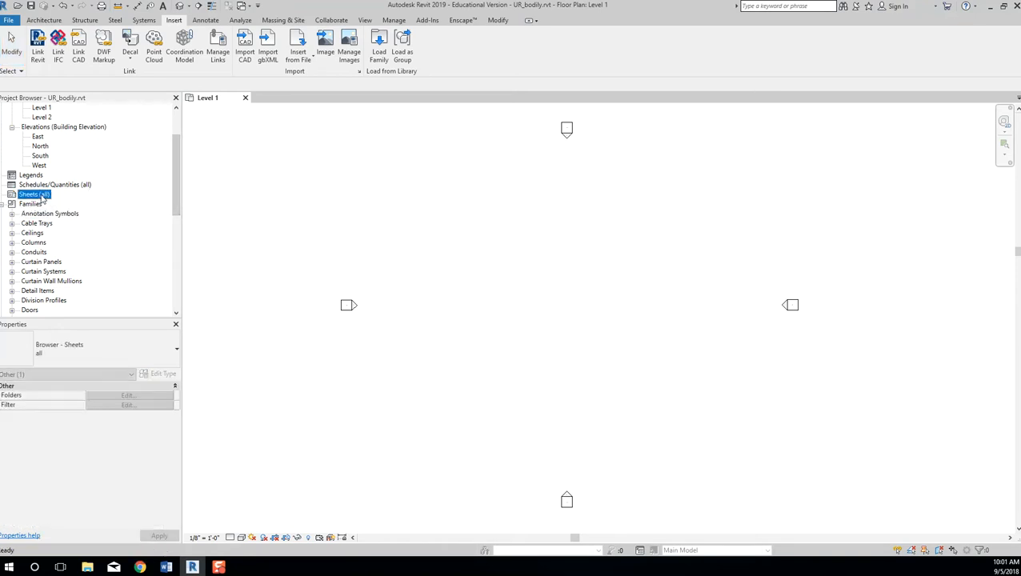
left_click(11, 214)
scroll(72, 212, "down", 5)
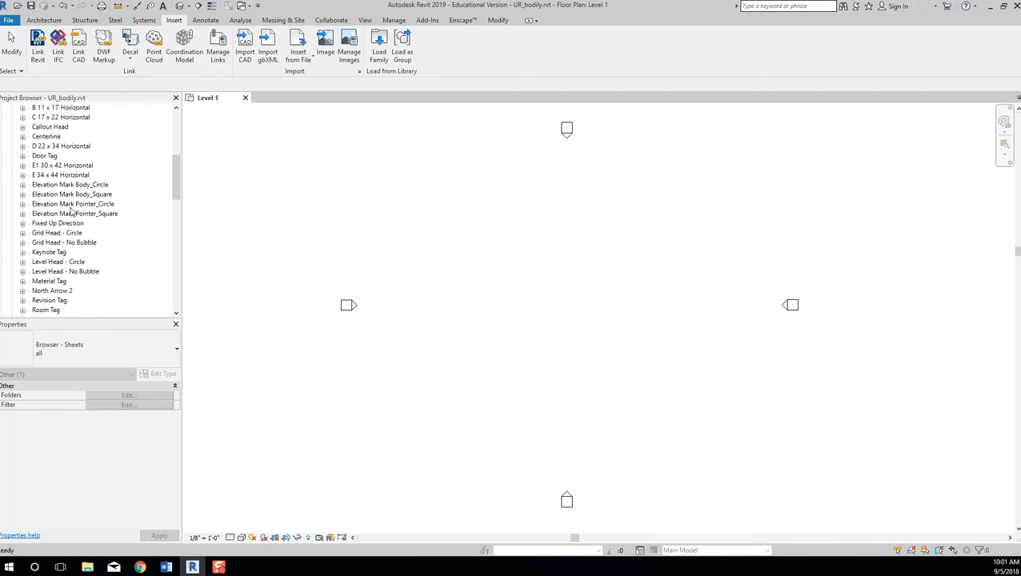
scroll(72, 214, "down", 2)
scroll(72, 216, "down", 2)
scroll(72, 216, "up", 6)
scroll(72, 216, "up", 6)
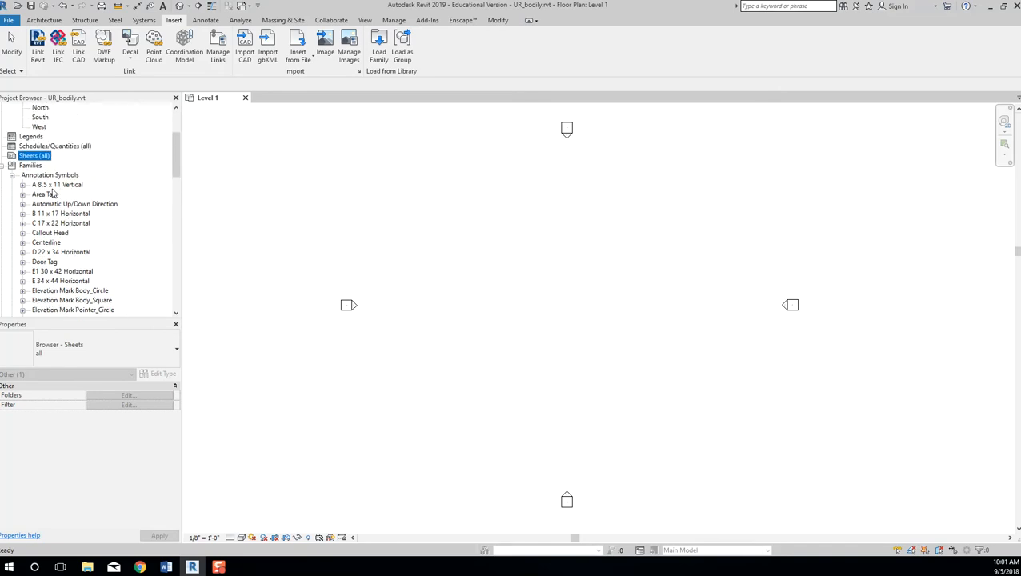
Browse title blocks A 8.5 x 11 through E 34 x 44 Horizontal, expanding E 34 x 44 to its type.
left_click(54, 187)
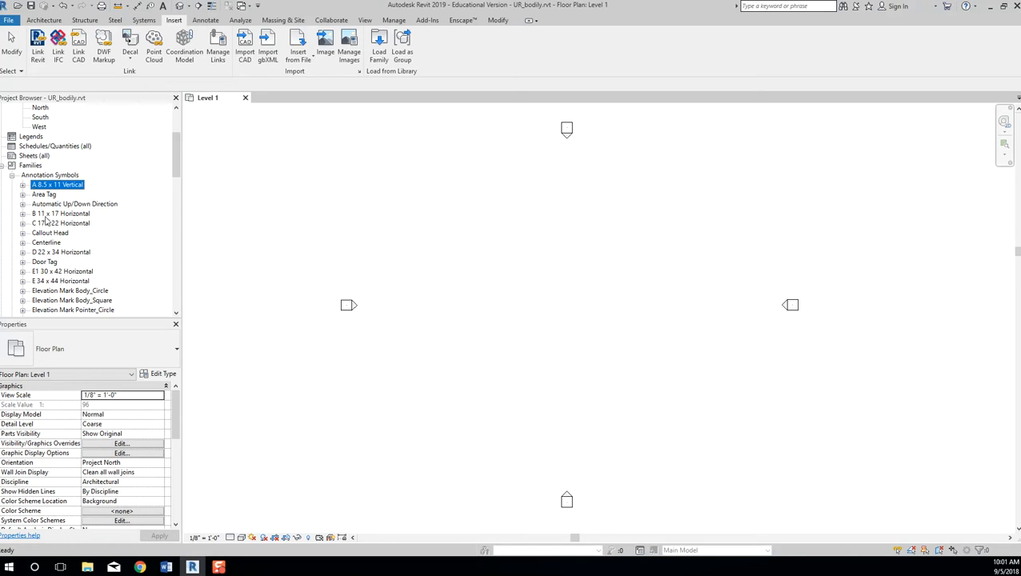
left_click(46, 213)
left_click(48, 224)
left_click(50, 253)
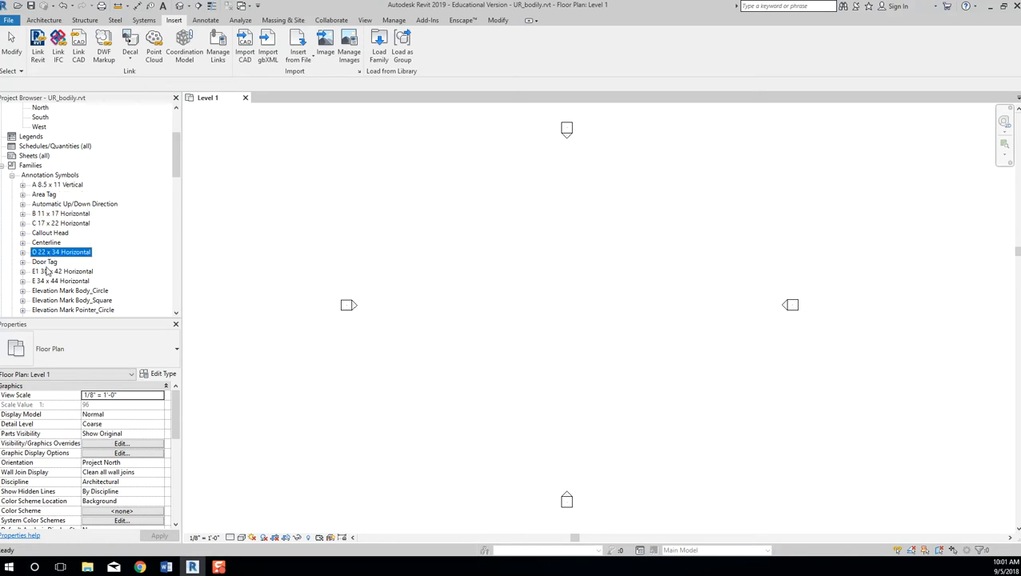
left_click(48, 272)
left_click(52, 282)
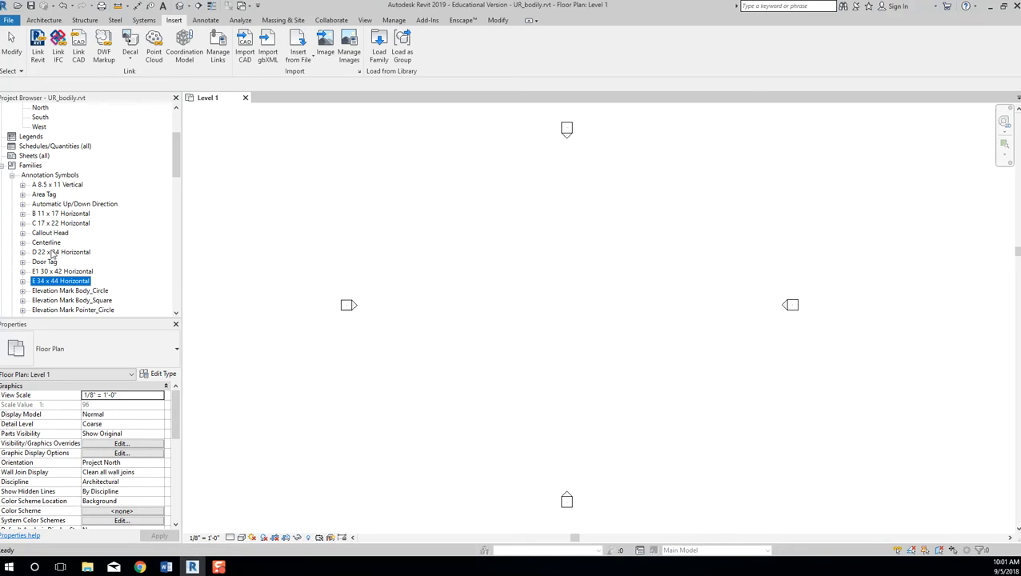
left_click(23, 282)
left_click(76, 291)
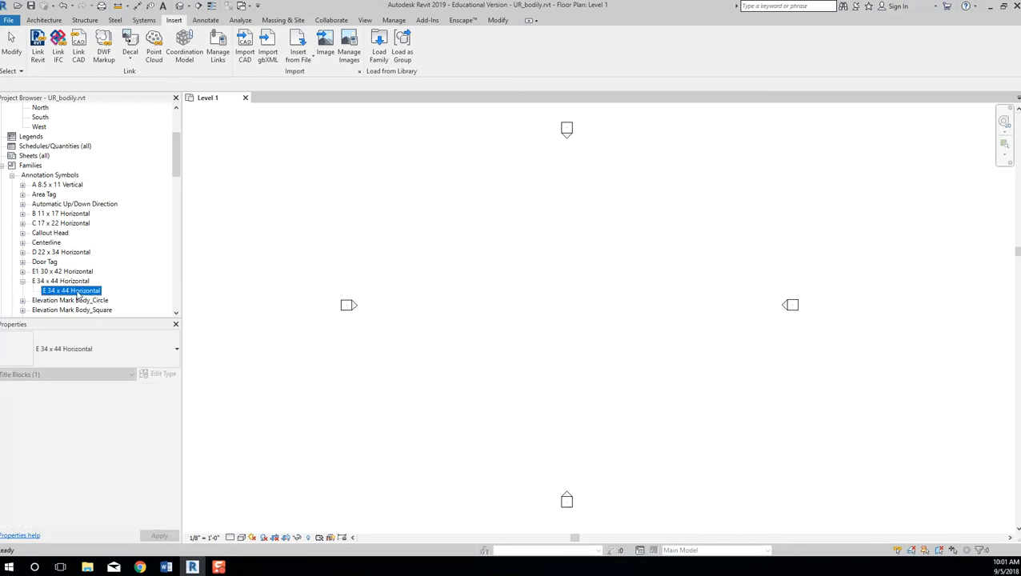
Try dragging the E 34 x 44 Horizontal title block into the Level 1 floor plan.
double_click(77, 293)
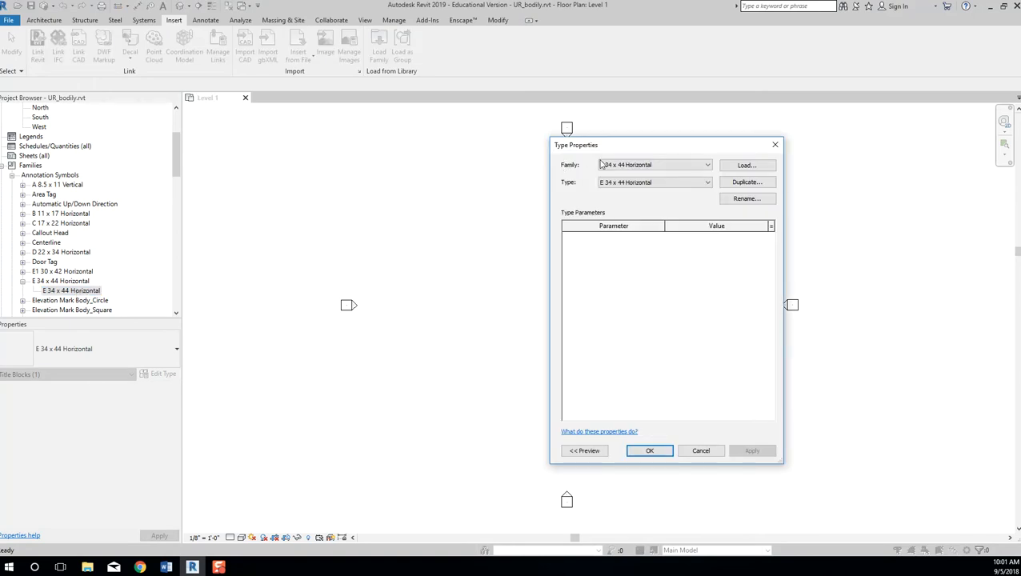
key("Escape")
left_click_drag(61, 297, 567, 298)
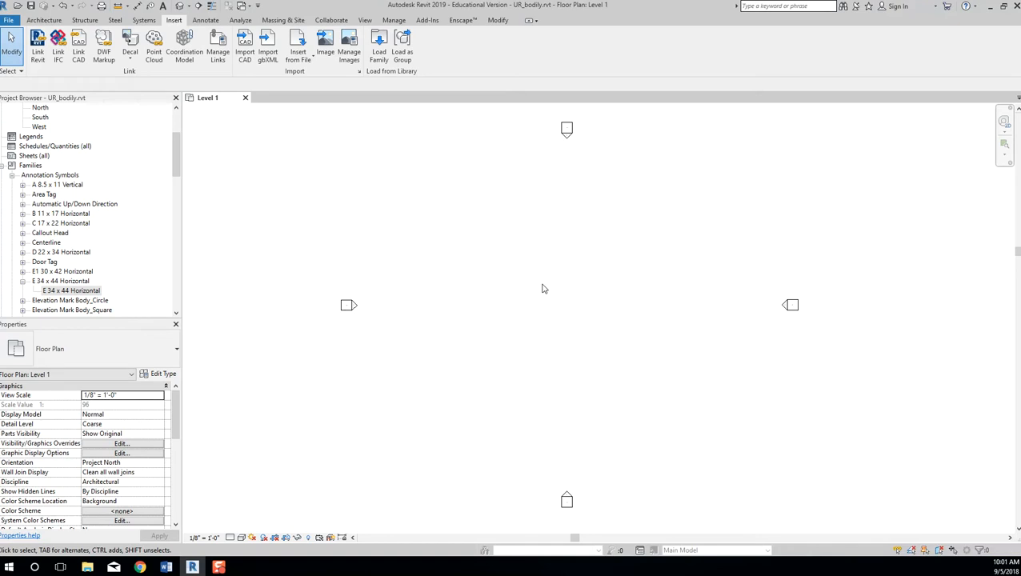
Collapse the E 34 x 44 and Annotation Symbols families and select Sheets (all).
left_click(23, 281)
left_click(12, 175)
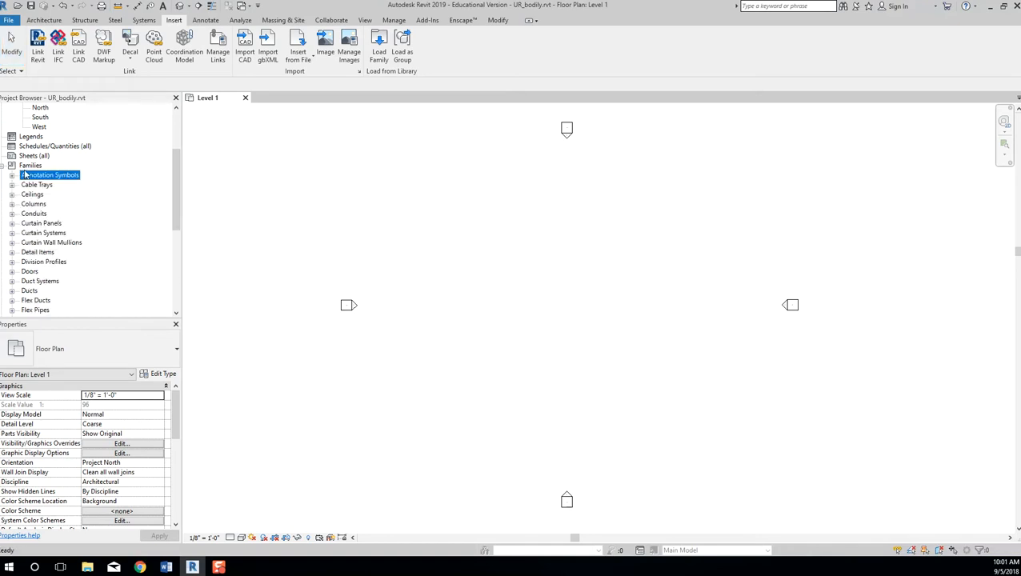
left_click(32, 157)
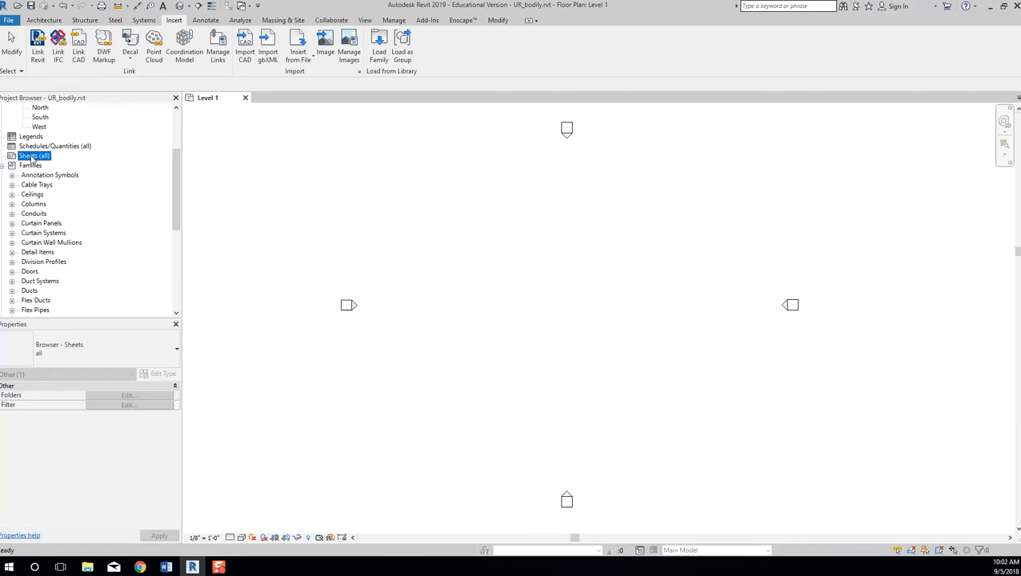
Add a new sheet under Sheets (all) using the D 22 x 34 Horizontal title block.
right_click(32, 158)
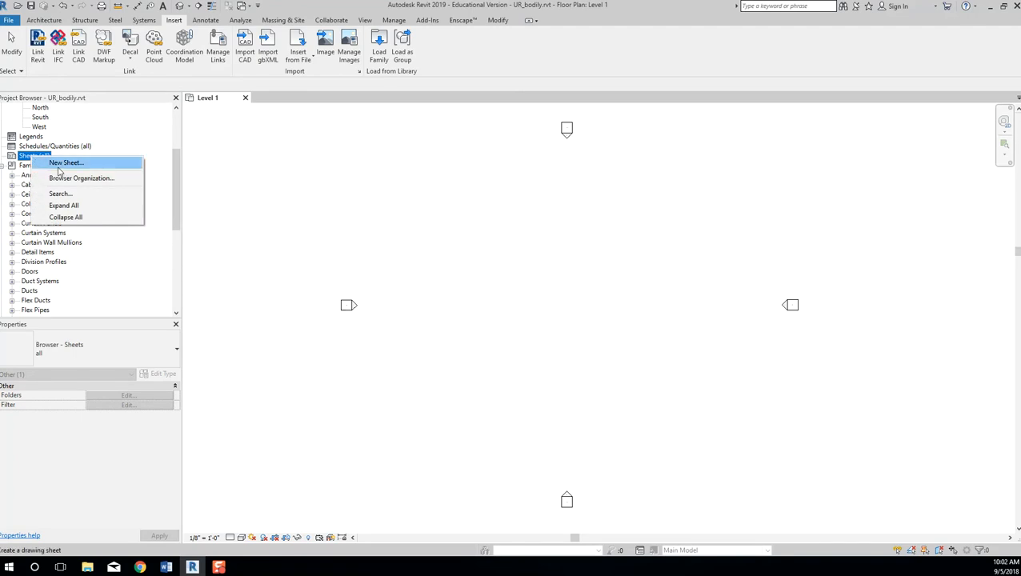
left_click(64, 163)
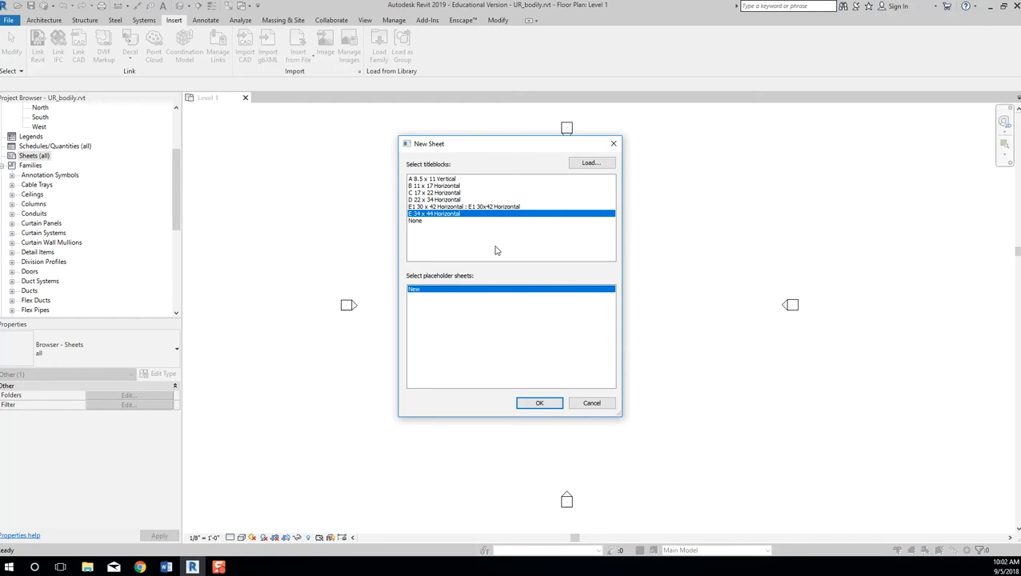
left_click(438, 199)
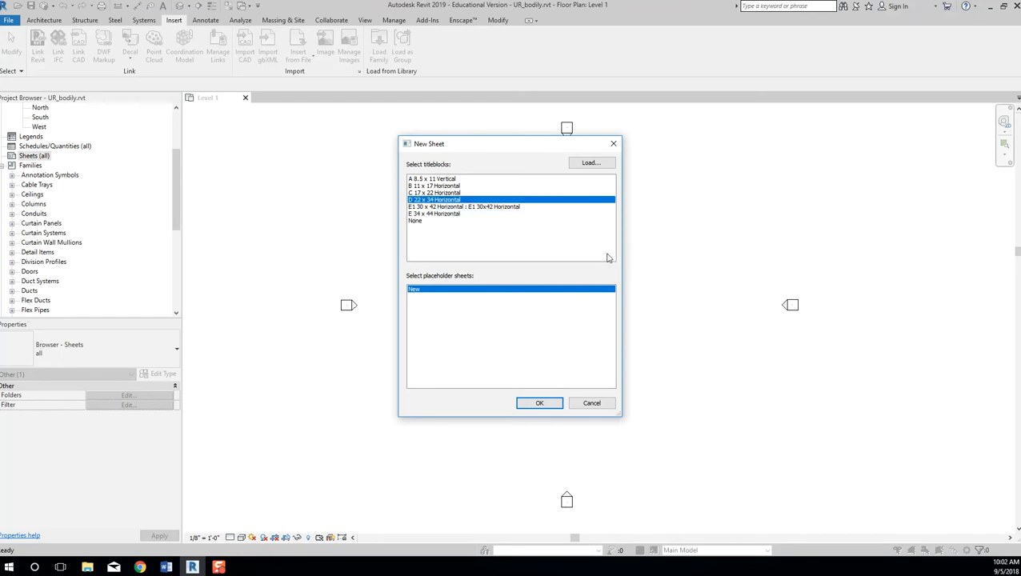
left_click(536, 403)
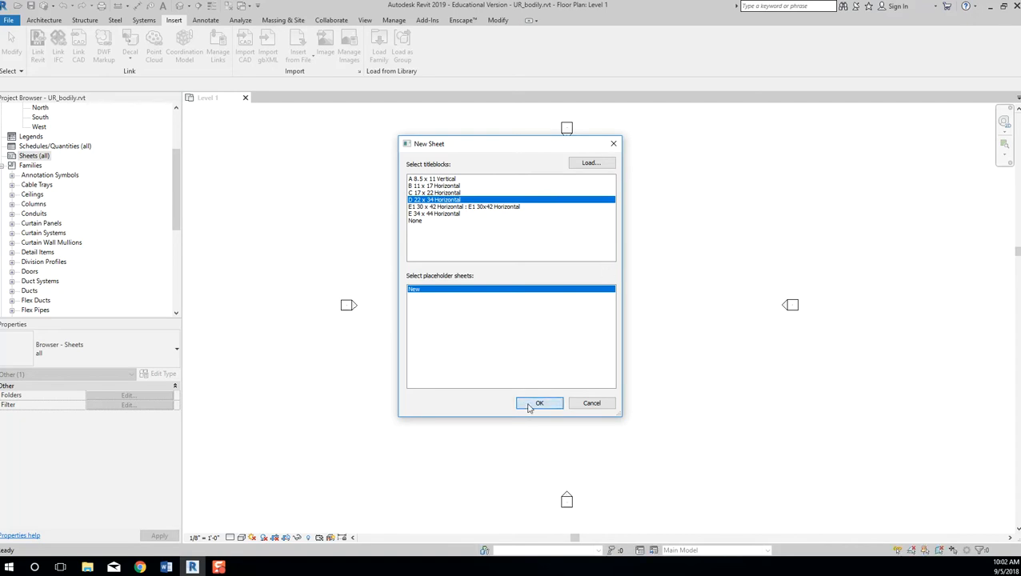
Collapse Families, expand Sheets (all) and open sheet A101 - Unnamed.
left_click(2, 166)
left_click(2, 252)
left_click(67, 261)
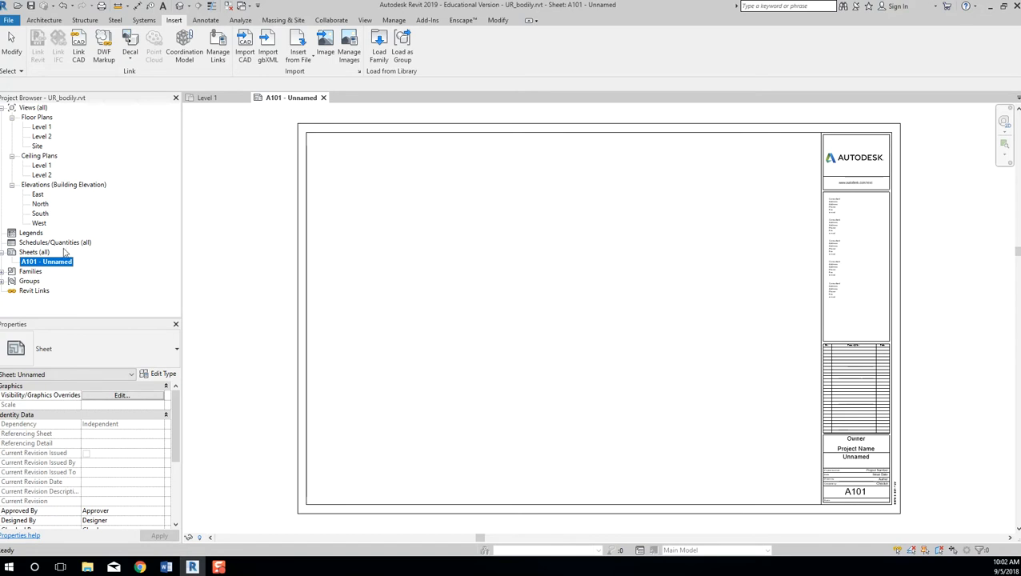
left_click(792, 436)
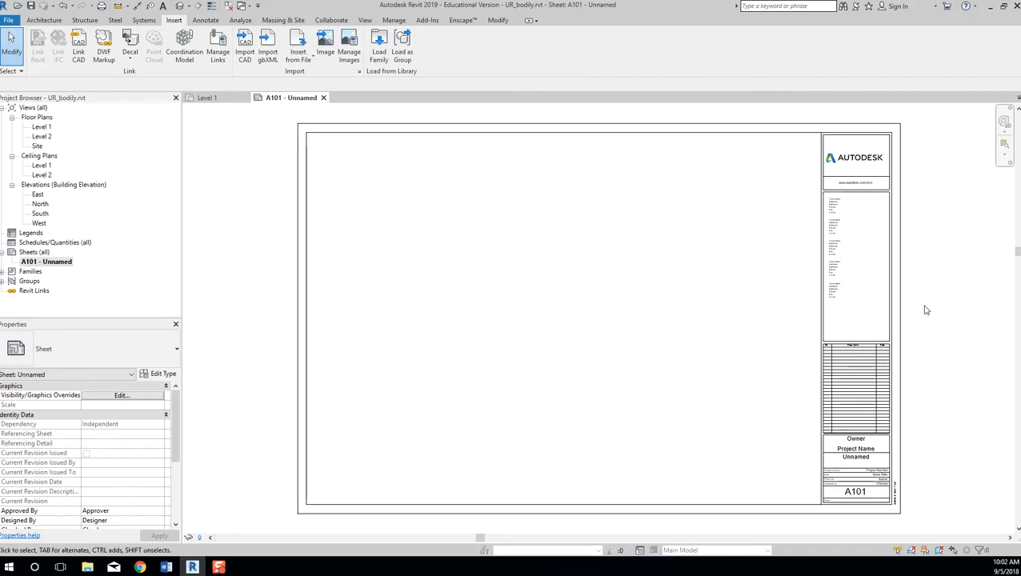
Pan and zoom around sheet A101, then select its D 22 x 34 Horizontal title block.
middle_click_drag(917, 435, 913, 362)
scroll(912, 362, "up", 6)
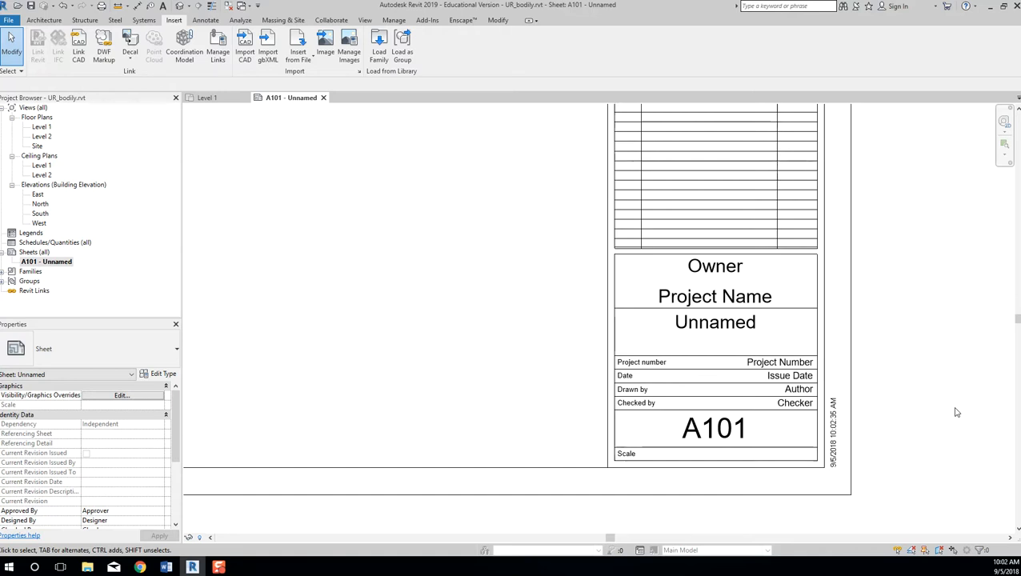
scroll(902, 390, "down", 5)
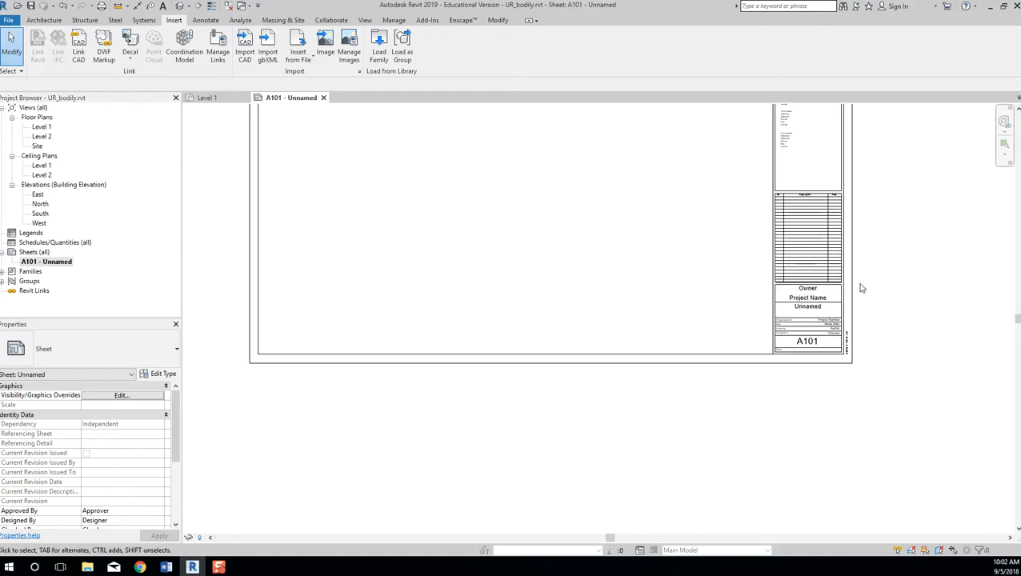
middle_click_drag(902, 389, 918, 426)
scroll(937, 386, "down", 1)
middle_click_drag(941, 388, 926, 389)
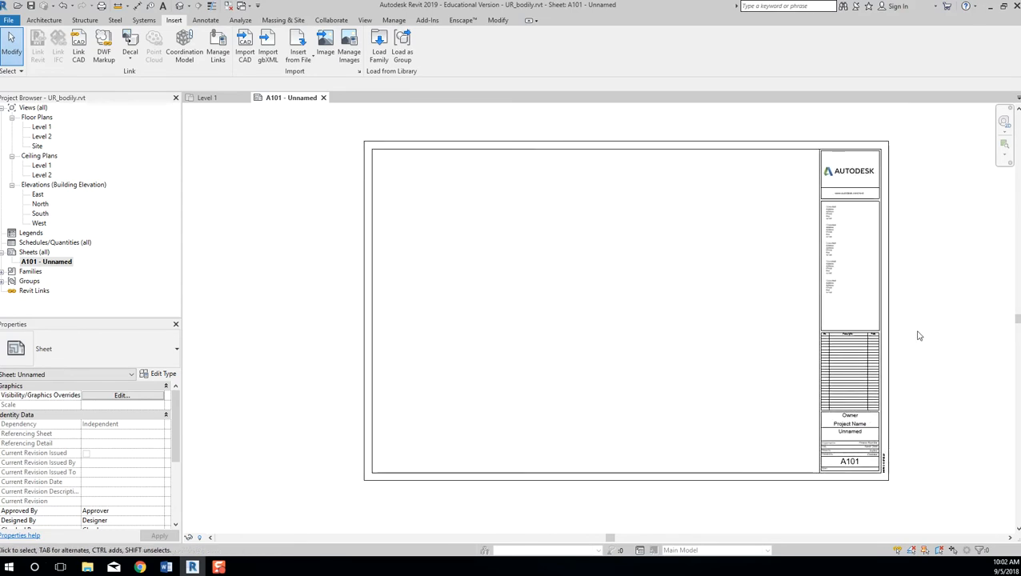
middle_click_drag(919, 335, 899, 339)
left_click(867, 325)
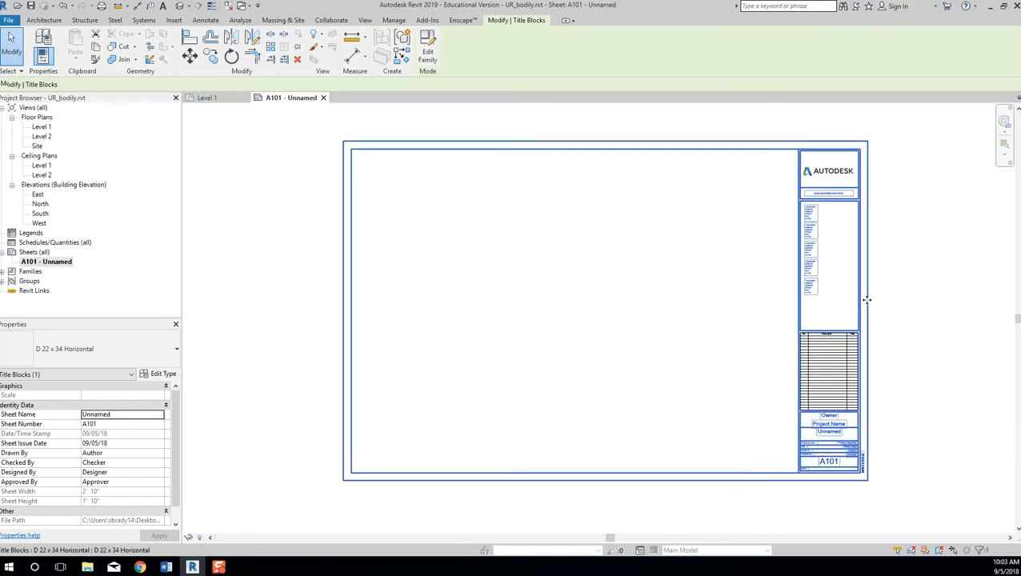
left_click(920, 296)
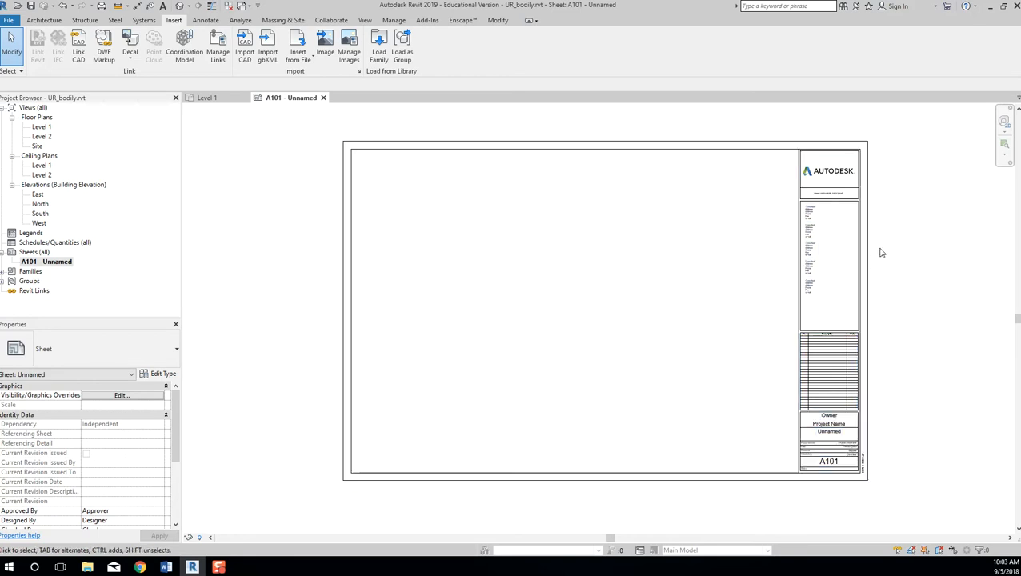
left_click(868, 220)
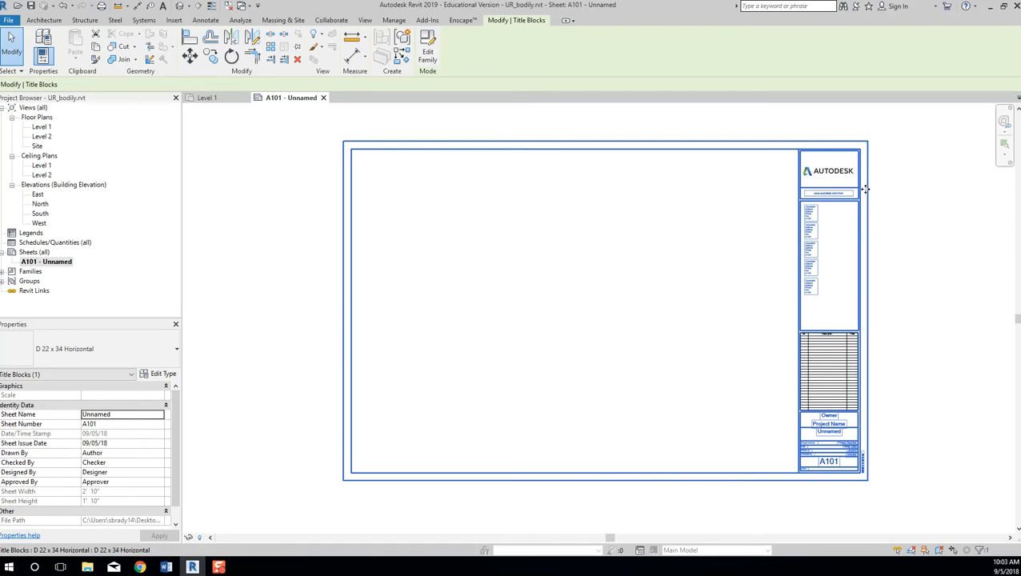
Open the D 22 x 34 Horizontal title block in the Family Editor and check the open windows.
left_click(429, 52)
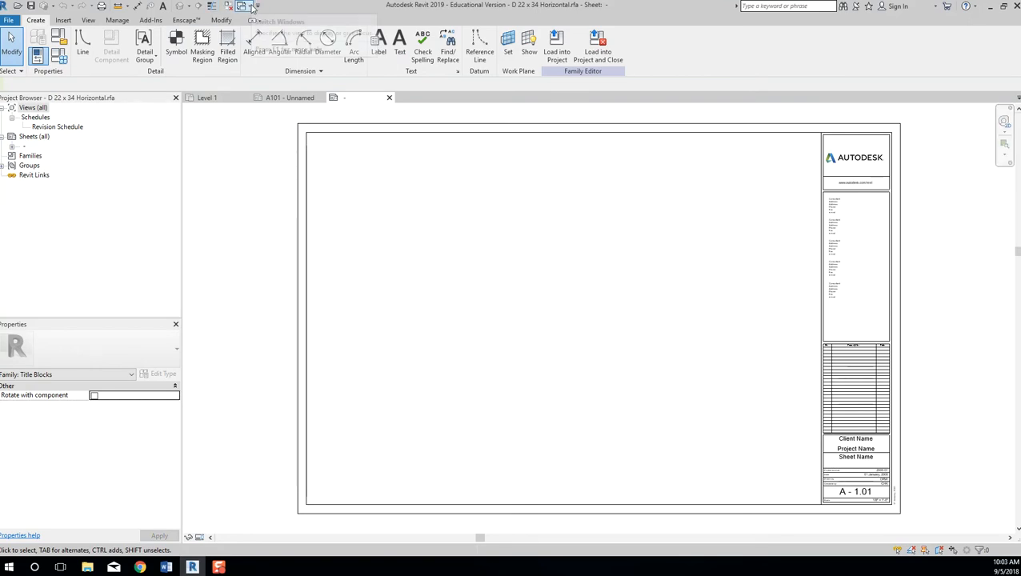
left_click(252, 7)
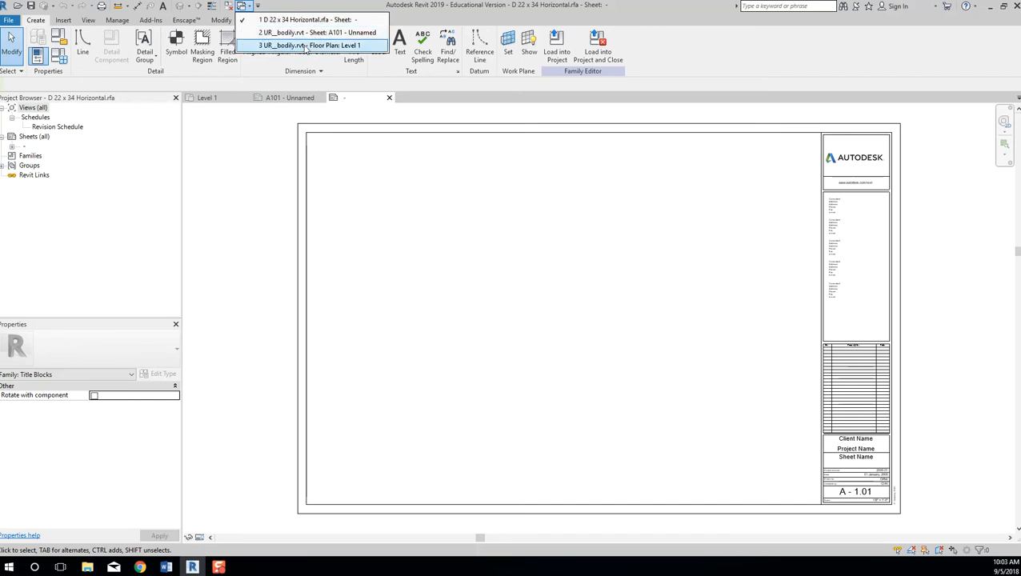
left_click(370, 190)
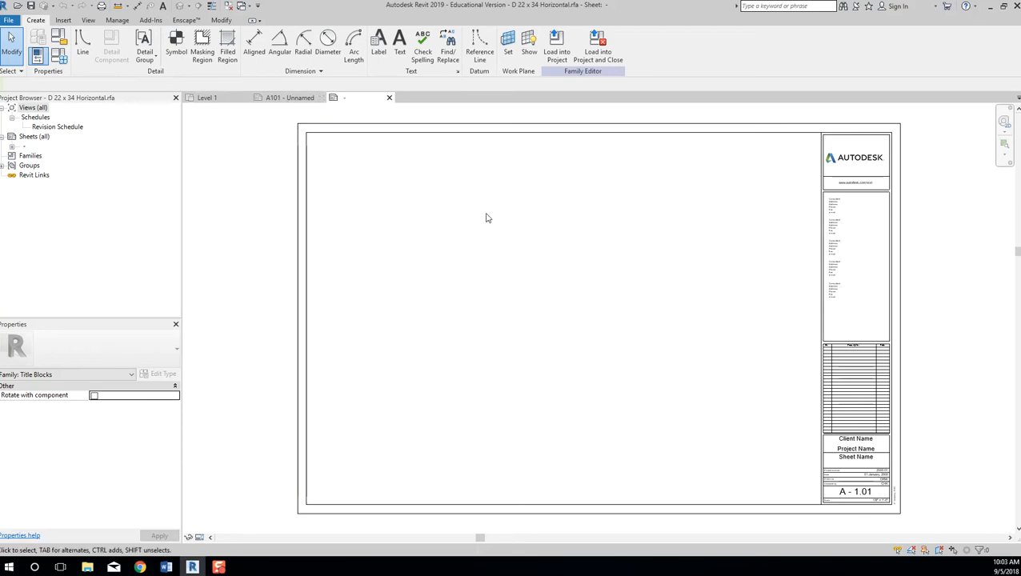
middle_click_drag(766, 314, 748, 314)
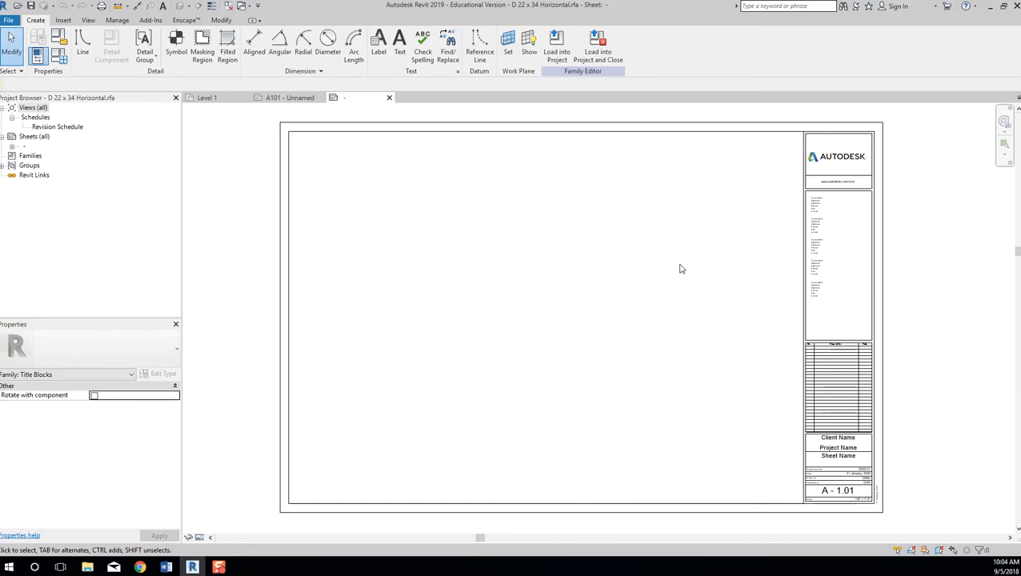
Open the 2510 folder, maximize Acrobat on the SLCC 2017 Project Home PDF, then return to the folder.
left_click(87, 567)
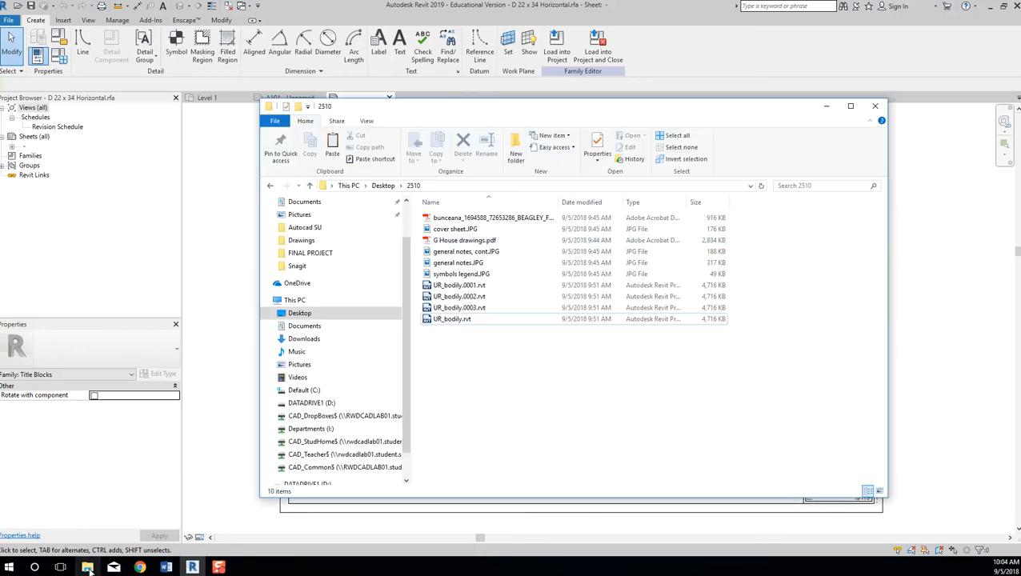
left_click(486, 219)
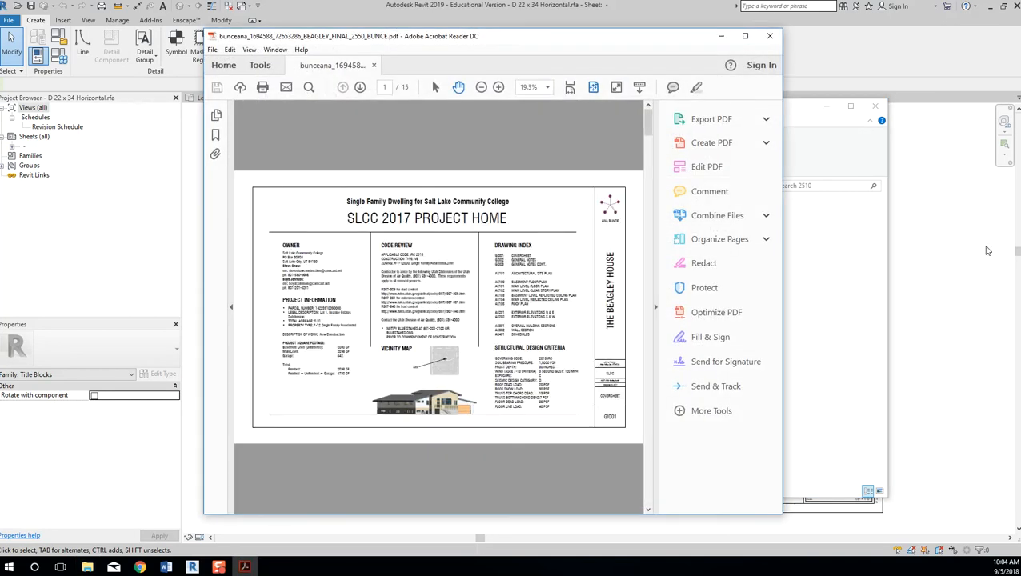
left_click(745, 36)
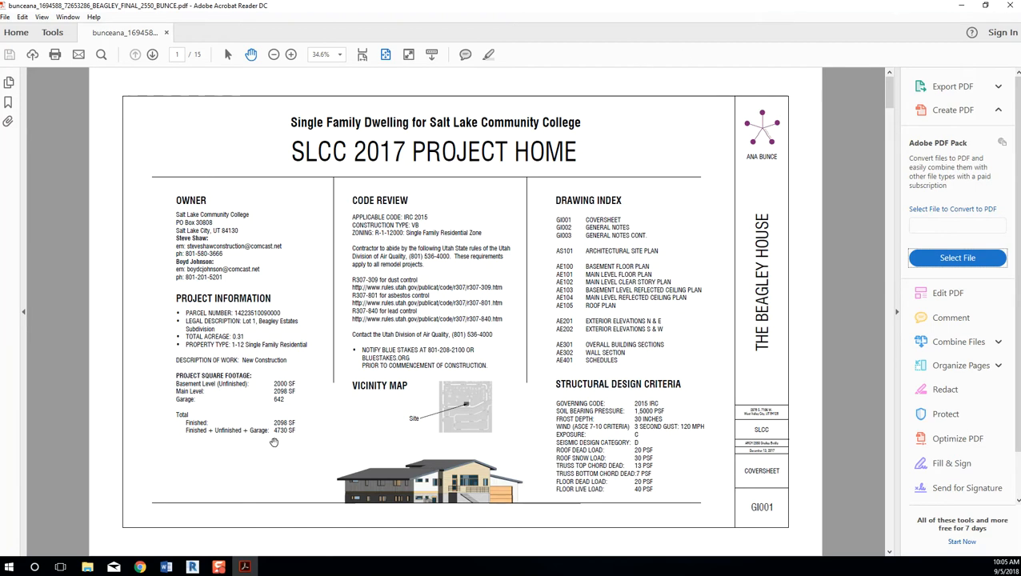
left_click(87, 567)
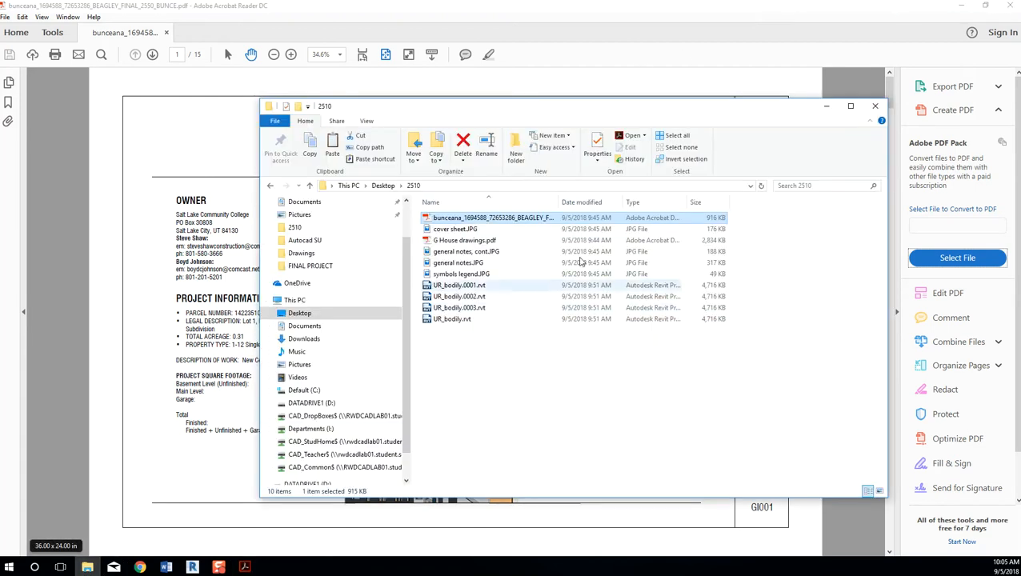
Open G House drawings.pdf, scroll through its pages, and close it.
double_click(480, 240)
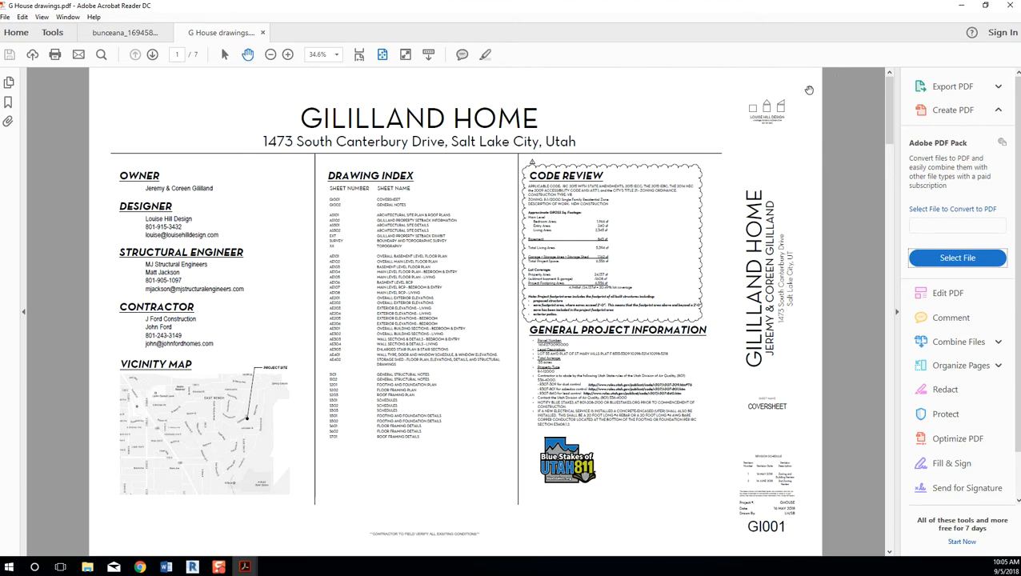
scroll(807, 94, "down", 1)
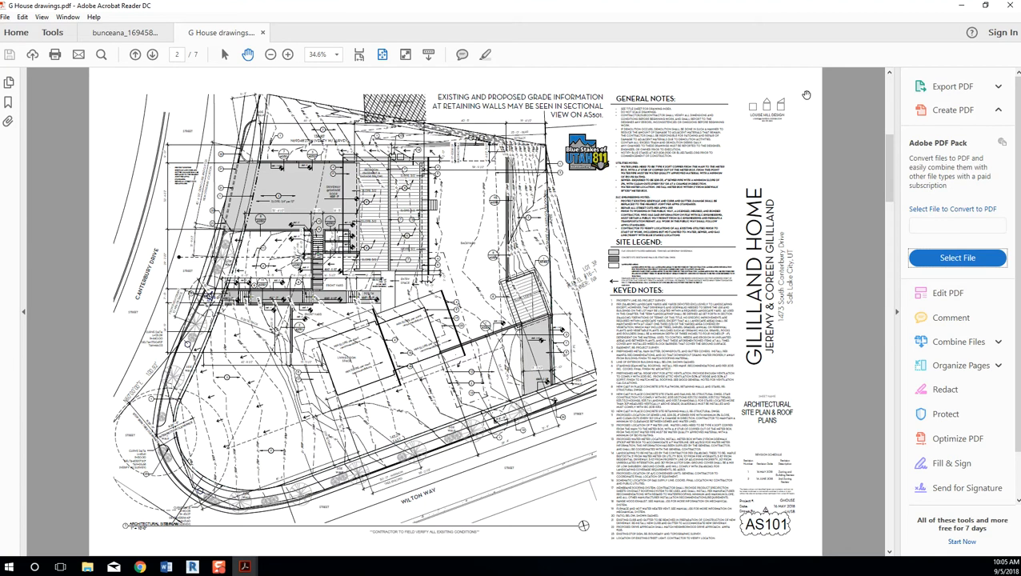
scroll(806, 95, "up", 1)
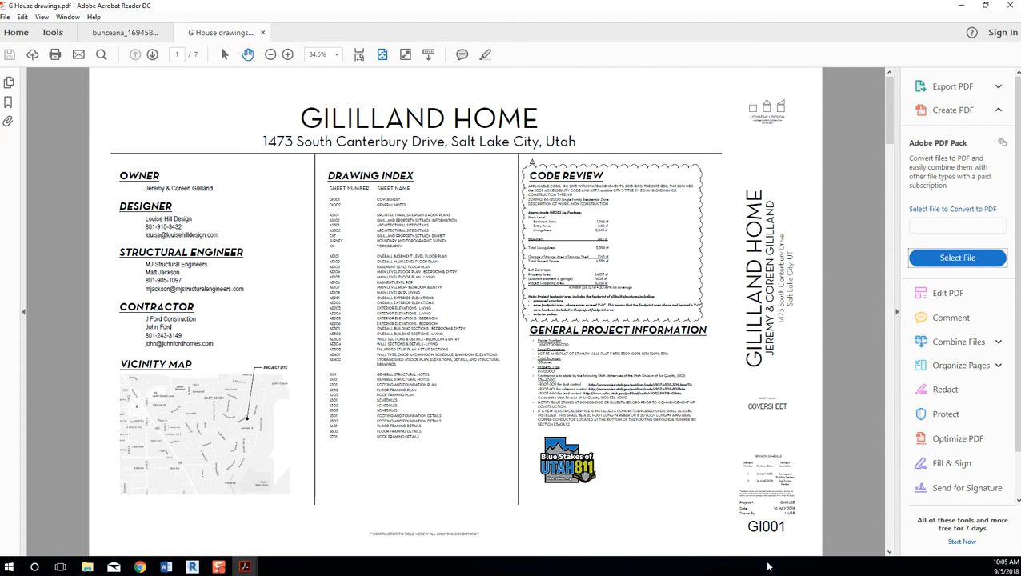
left_click(263, 34)
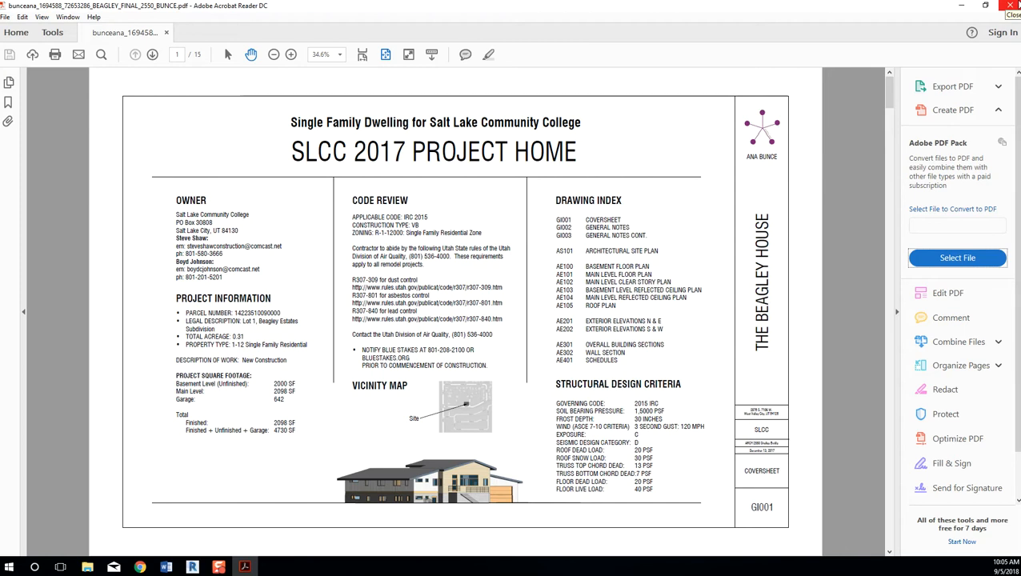
Close Acrobat, move the Chrome assignment page aside, and refocus Revit's title block family.
left_click(1013, 7)
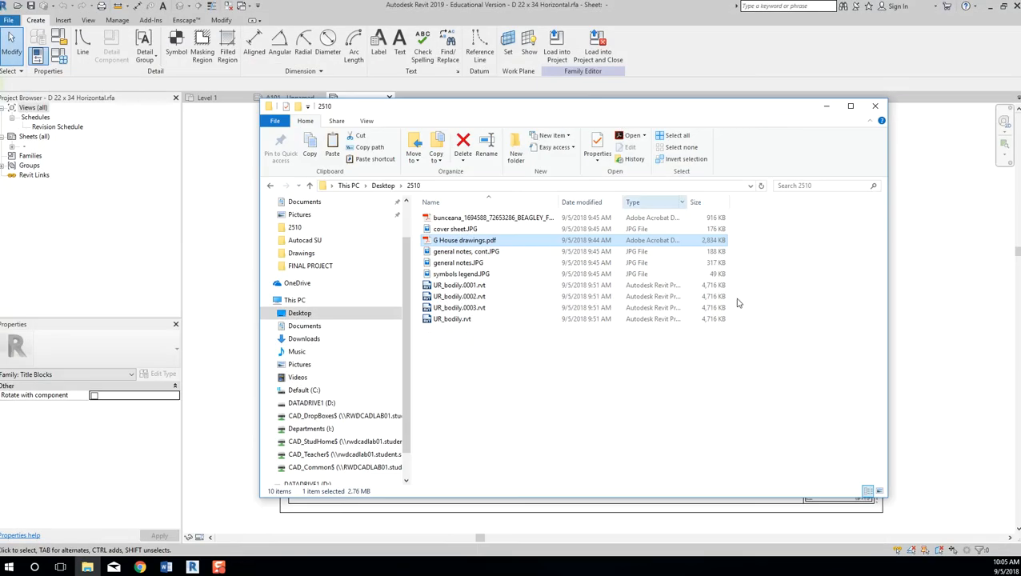
left_click(891, 298)
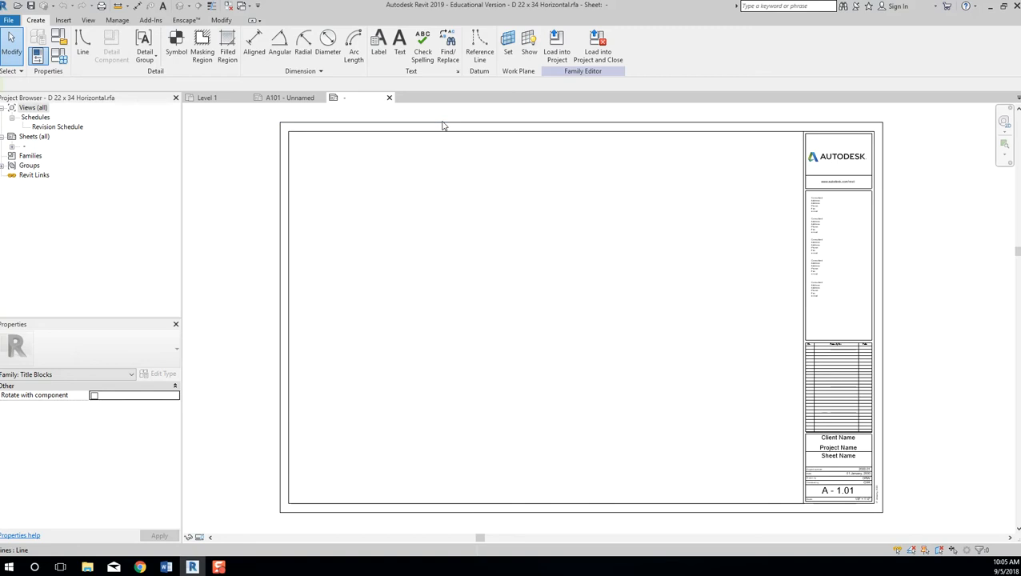
key("alt+Tab")
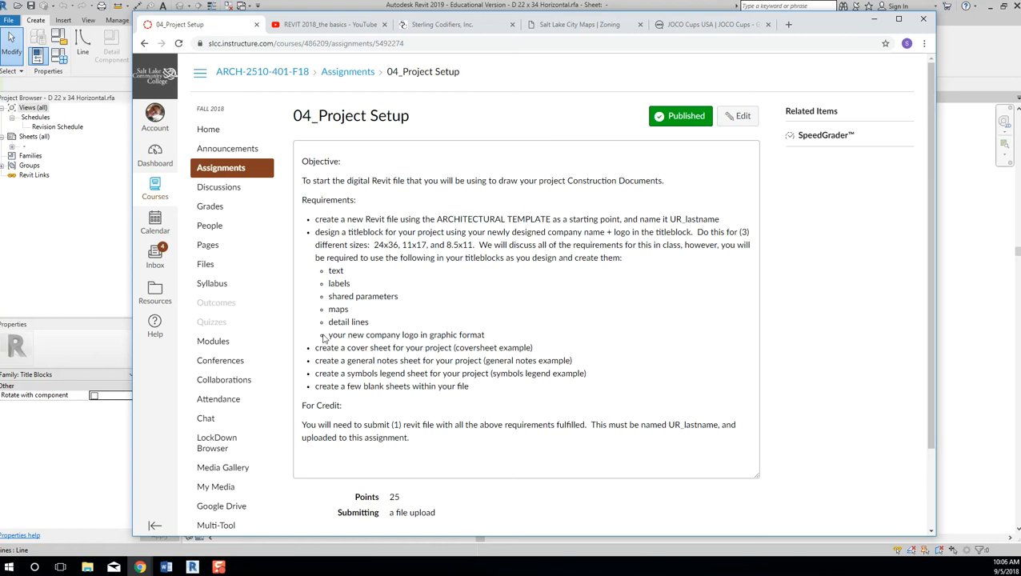
left_click_drag(826, 28, 1020, 16)
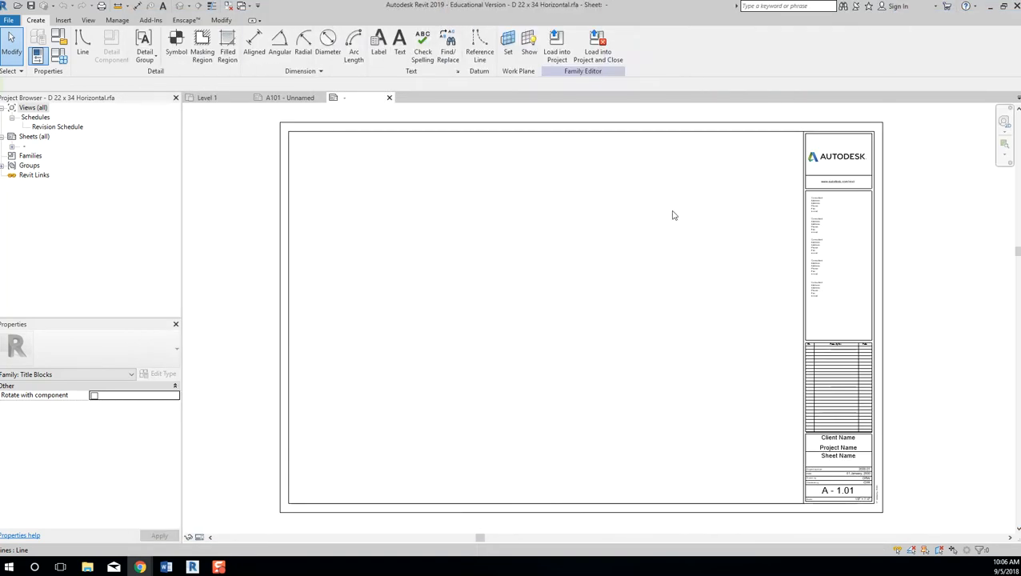
left_click(633, 218)
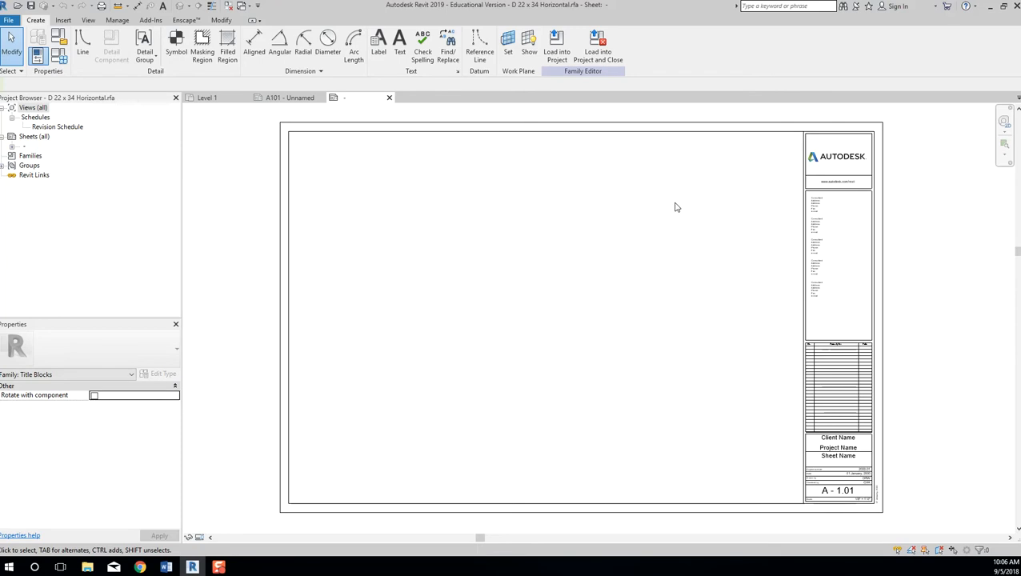
Zoom to the top Consultant note and drag its width grip wider.
middle_click_drag(681, 169, 560, 160)
scroll(697, 182, "up", 3)
scroll(709, 210, "up", 2)
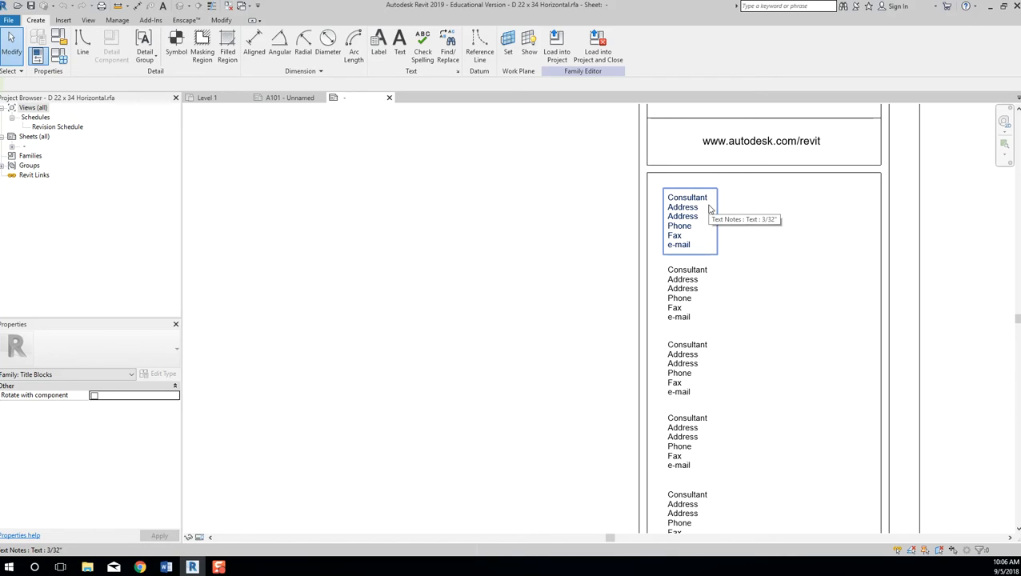
left_click(690, 215)
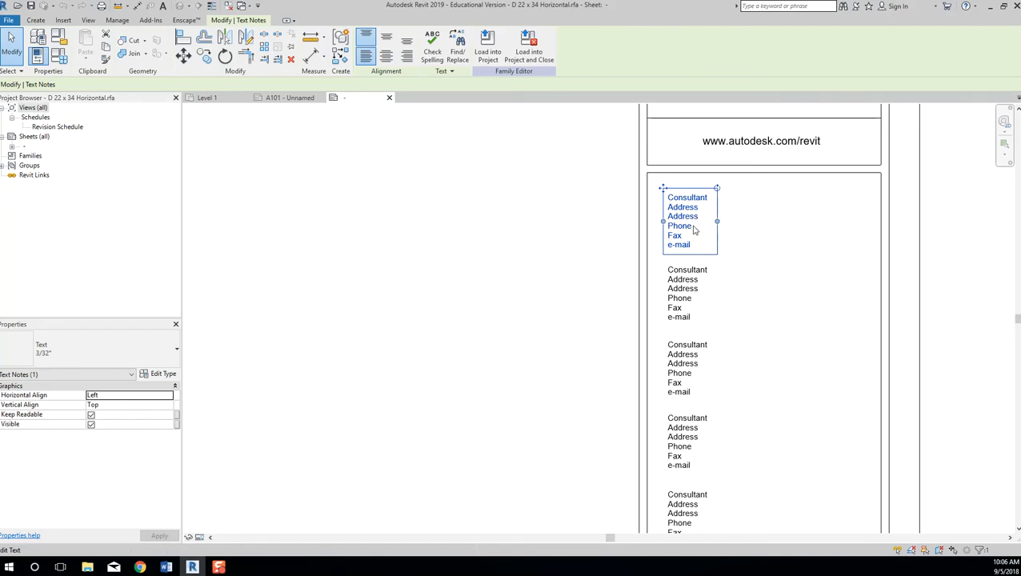
left_click_drag(718, 221, 864, 222)
left_click(677, 205)
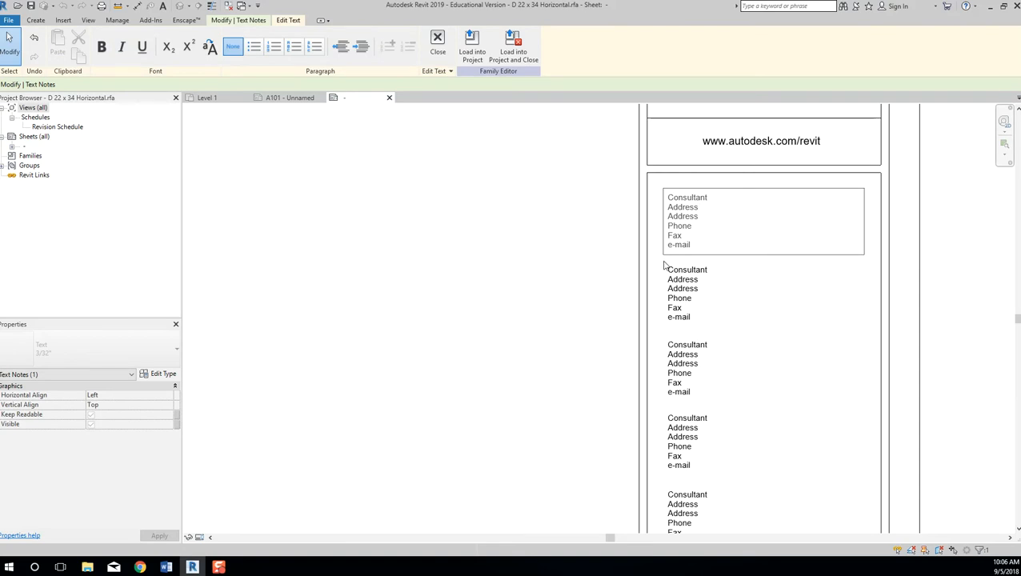
left_click(512, 245)
Zoom out to view the full title block and deselect the note.
scroll(517, 244, "down", 4)
scroll(519, 243, "down", 1)
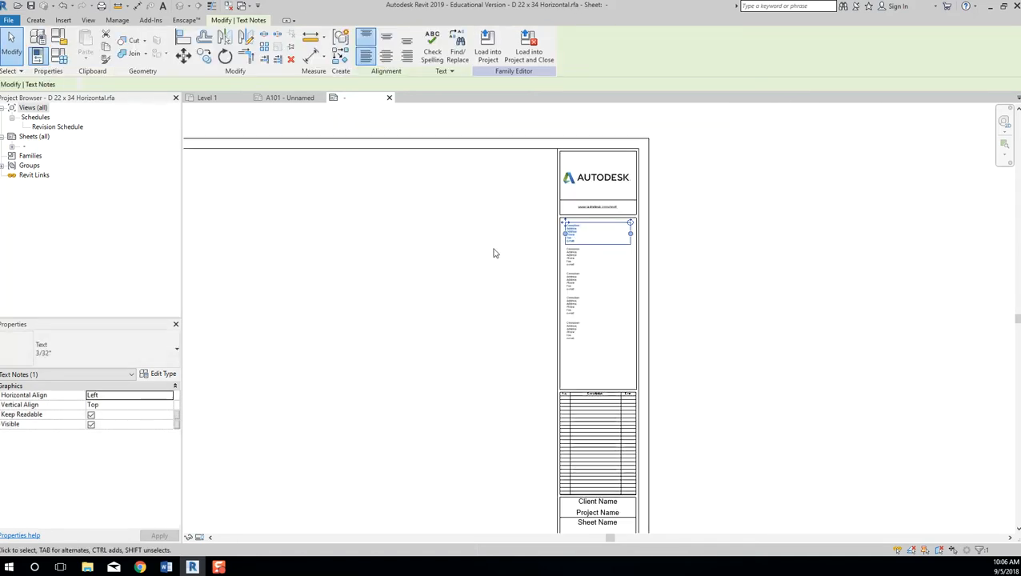
middle_click_drag(424, 318, 465, 295)
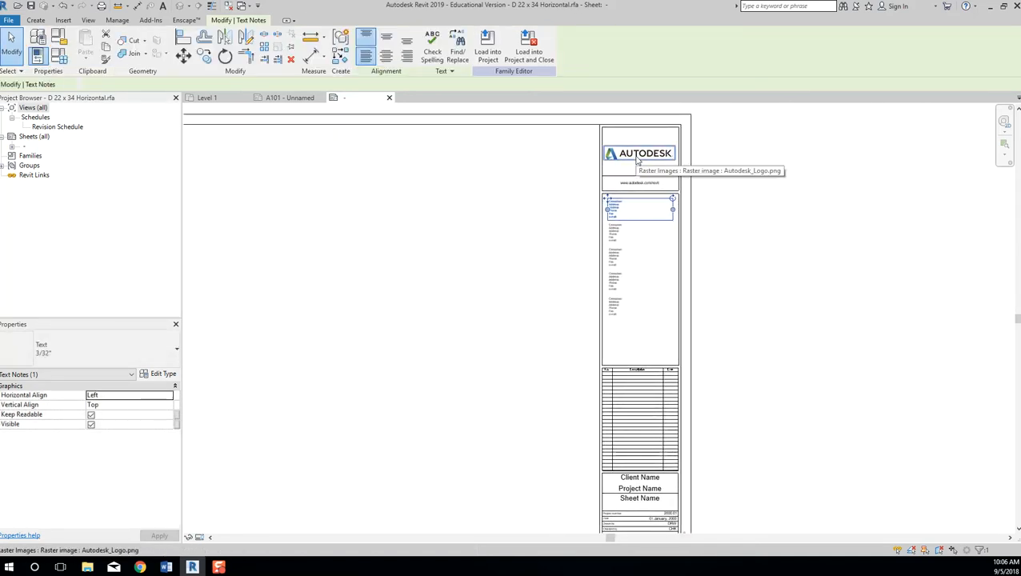
middle_click_drag(515, 369, 543, 293)
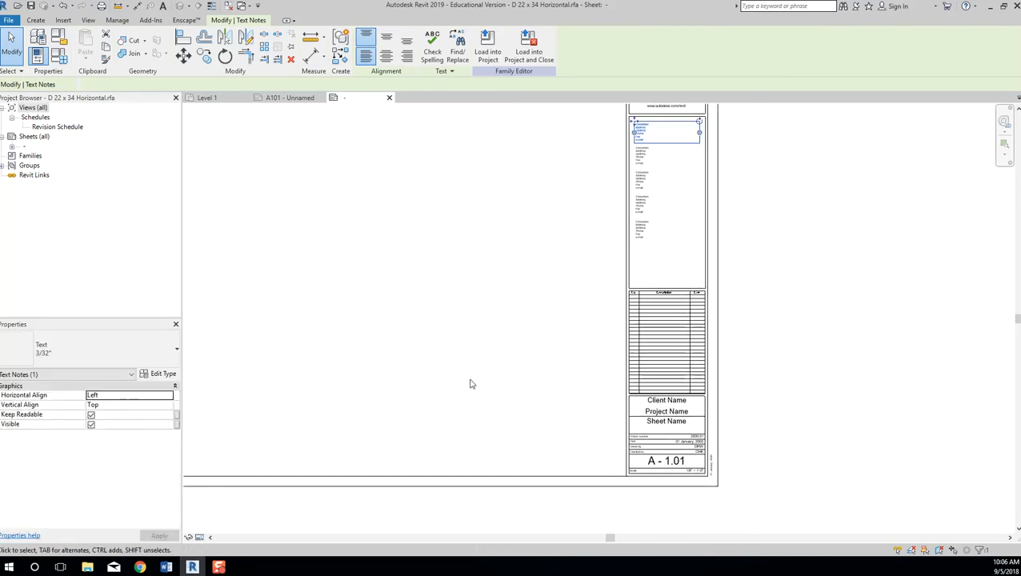
middle_click_drag(492, 358, 670, 425)
left_click(930, 228)
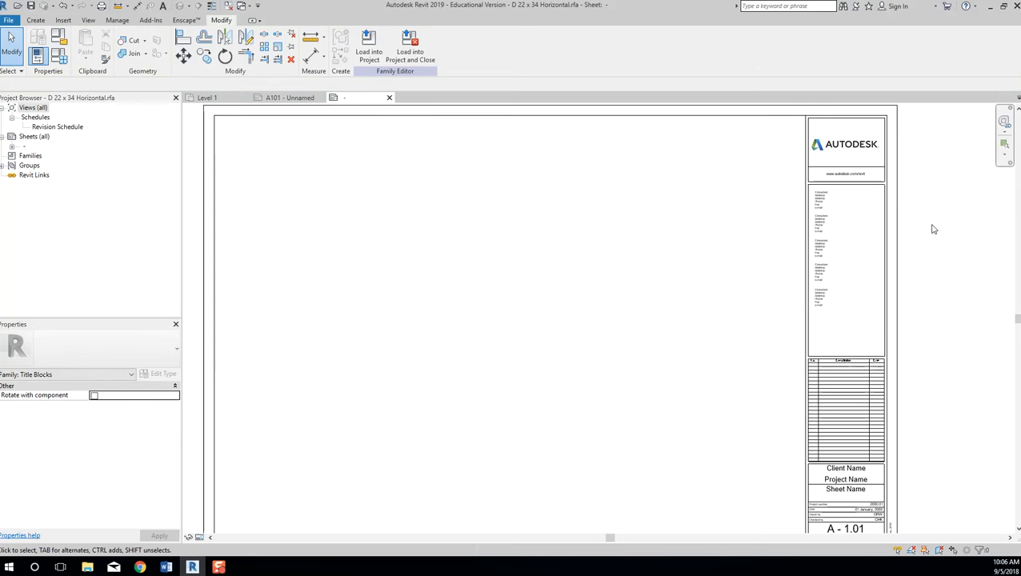
Replace the note's Consultant-through-Fax lines with 'dafsdfdssdf', leaving the e-mail line.
left_click(818, 204)
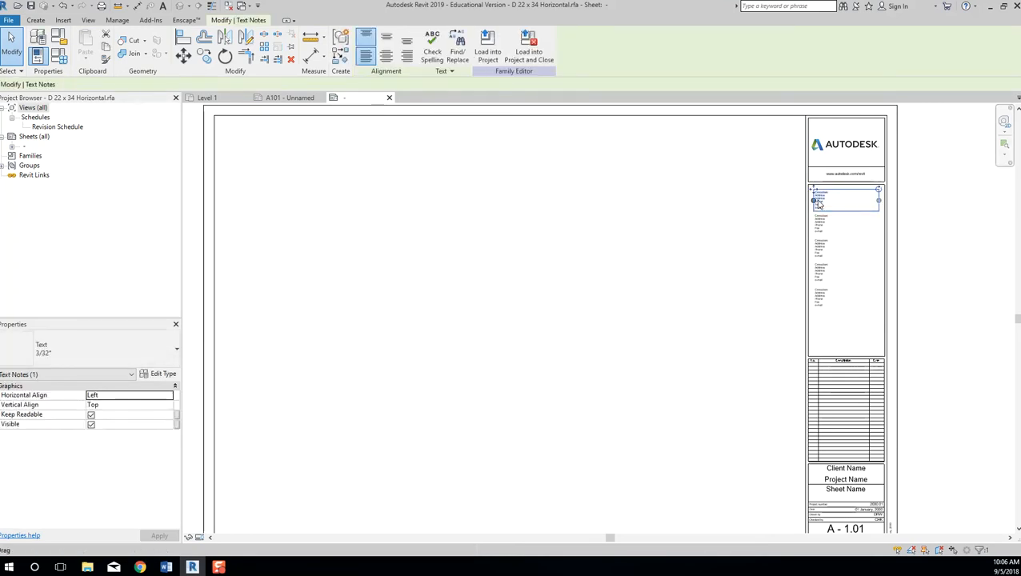
scroll(828, 201, "up", 5)
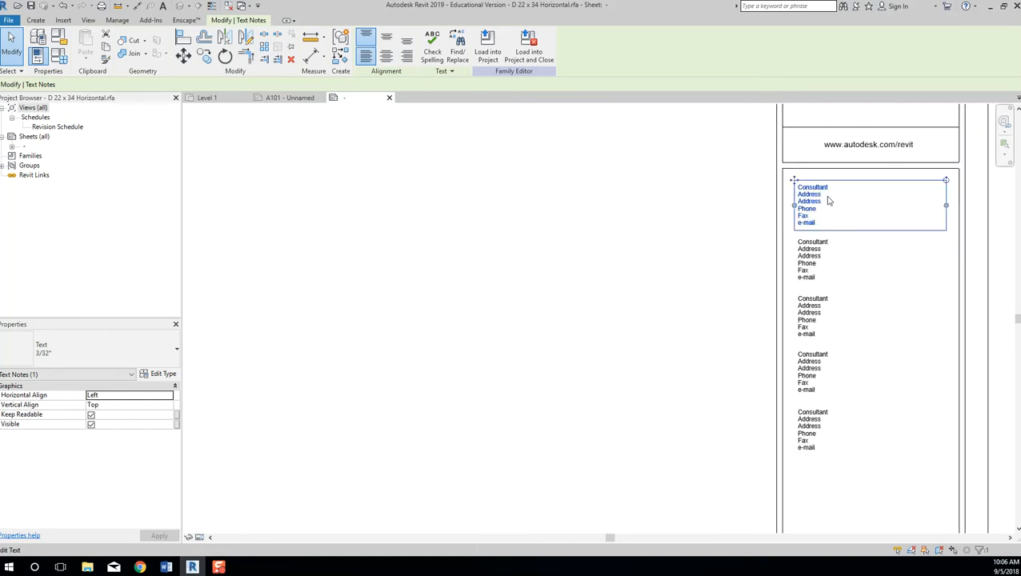
left_click(832, 399)
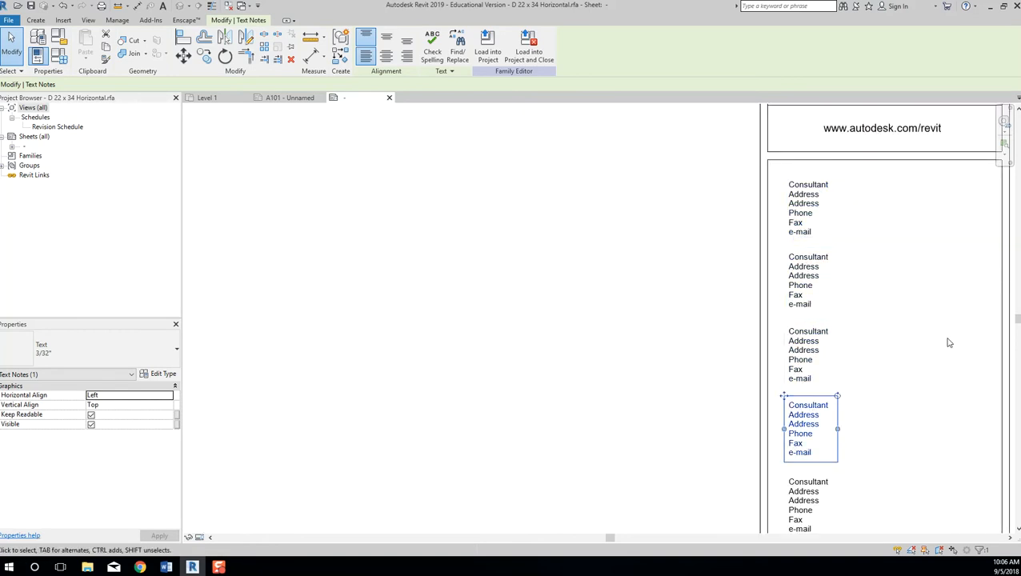
double_click(837, 193)
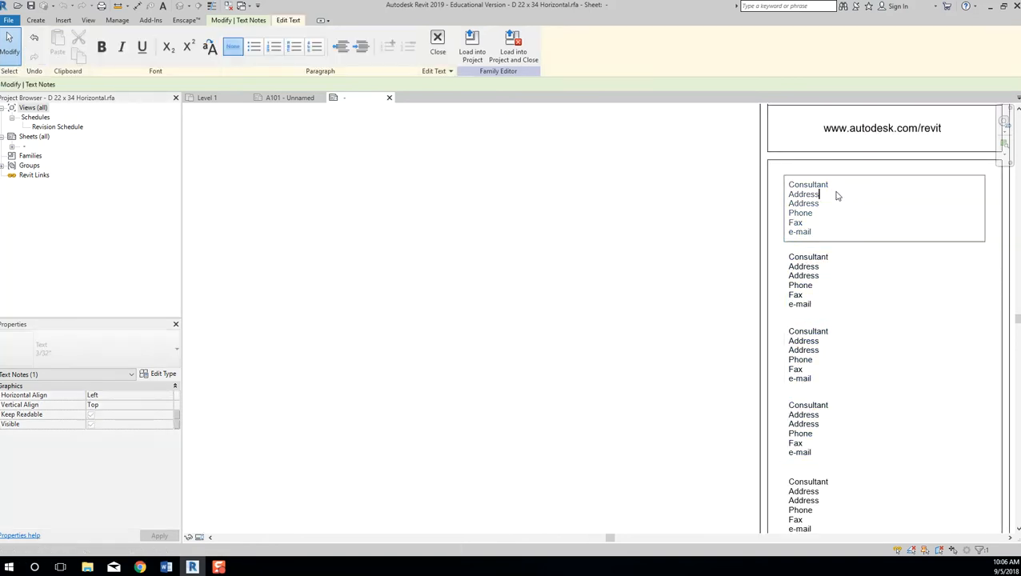
left_click_drag(827, 227, 788, 181)
type("dafsdfdssdf")
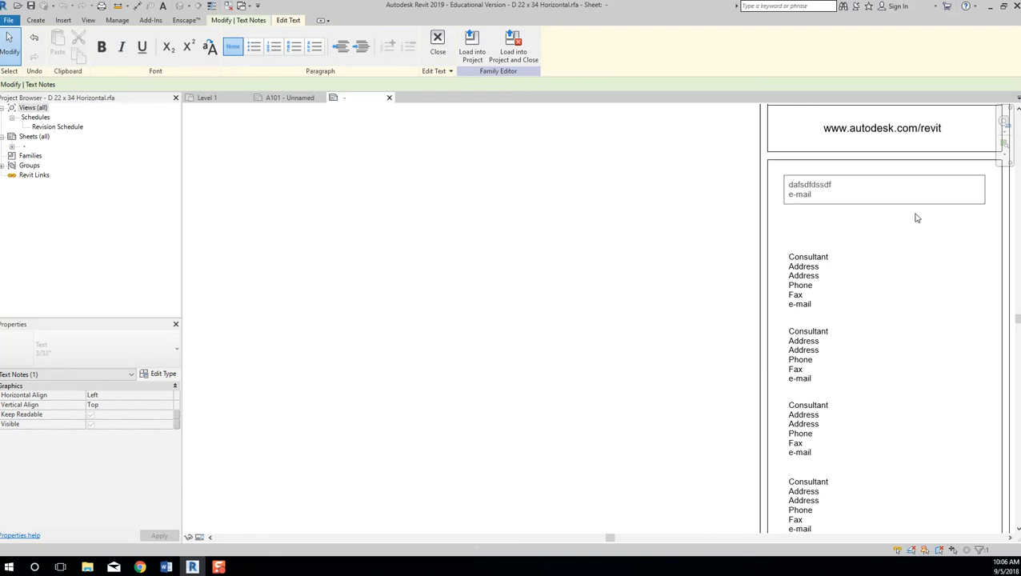
left_click(736, 236)
left_click(549, 200)
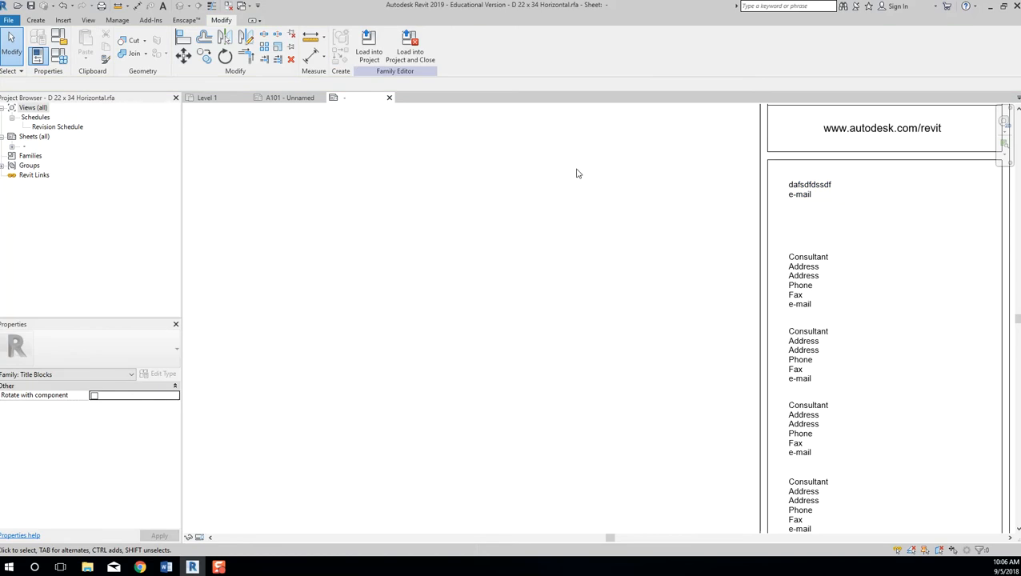
Place a new wrapping text note reading 'dfsdjflksadjf;lksajdf' left of the title block.
left_click(37, 20)
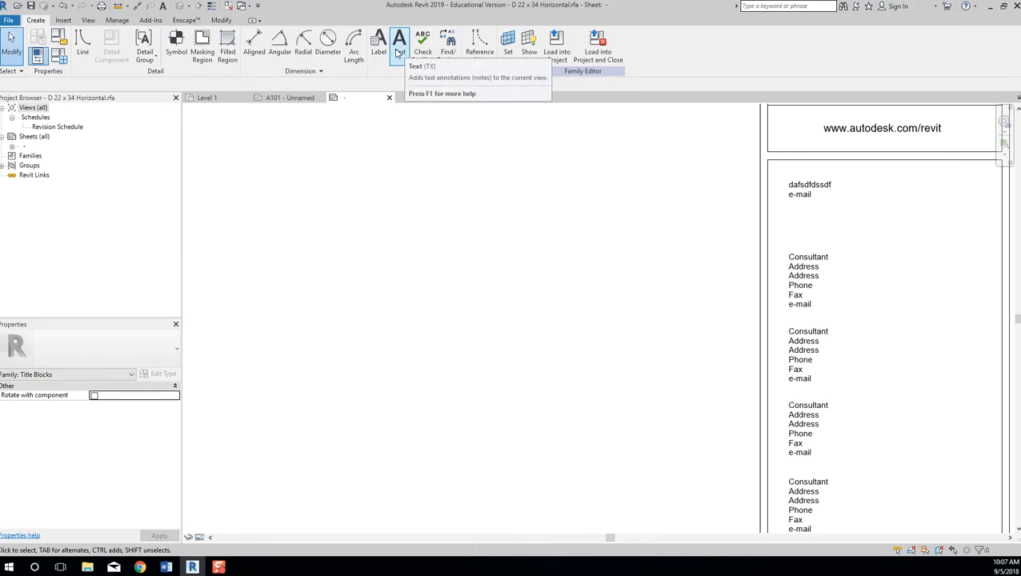
left_click(399, 53)
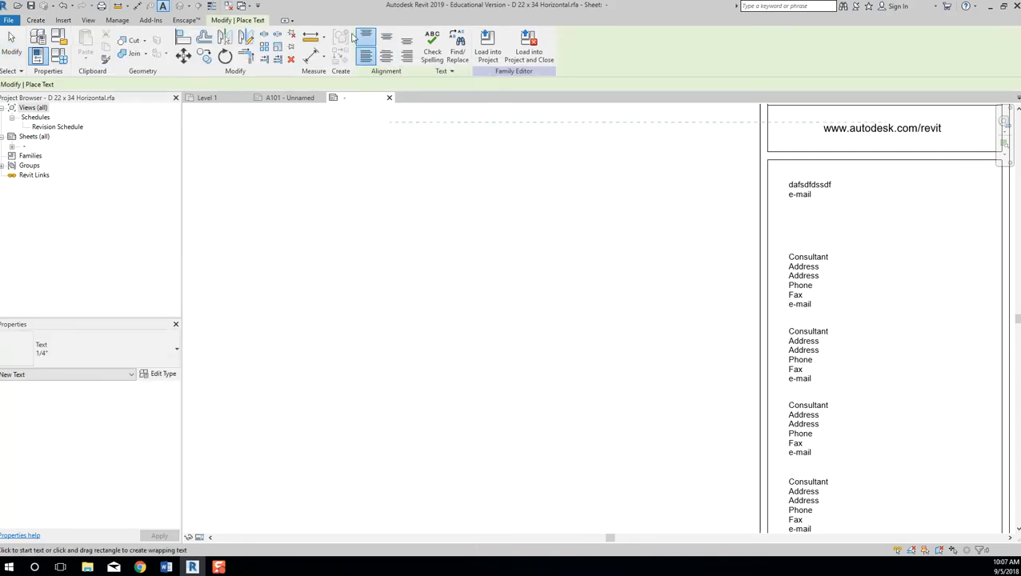
left_click_drag(425, 165, 706, 271)
type("df")
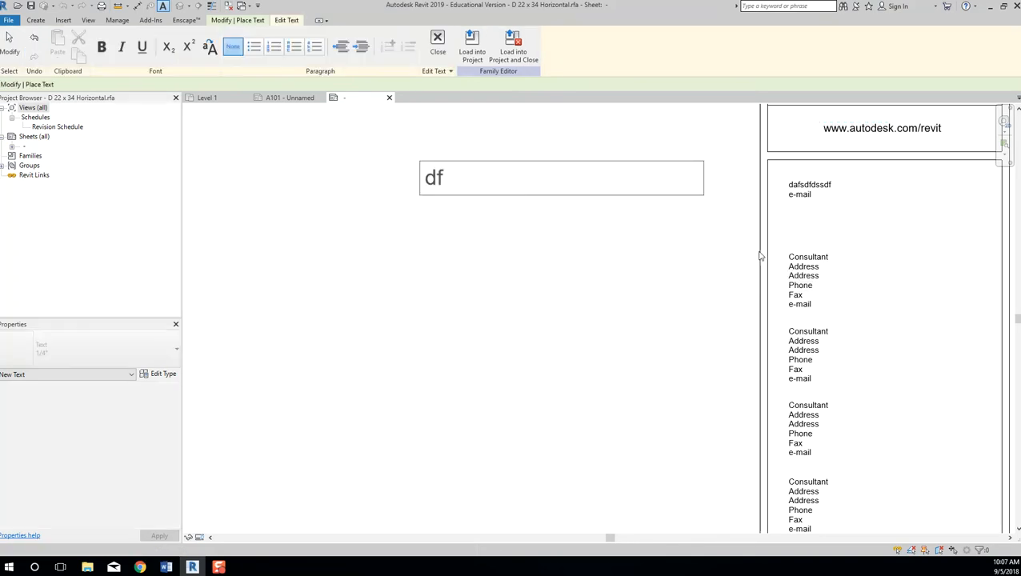
type("sdjflksadjf;lksajdf")
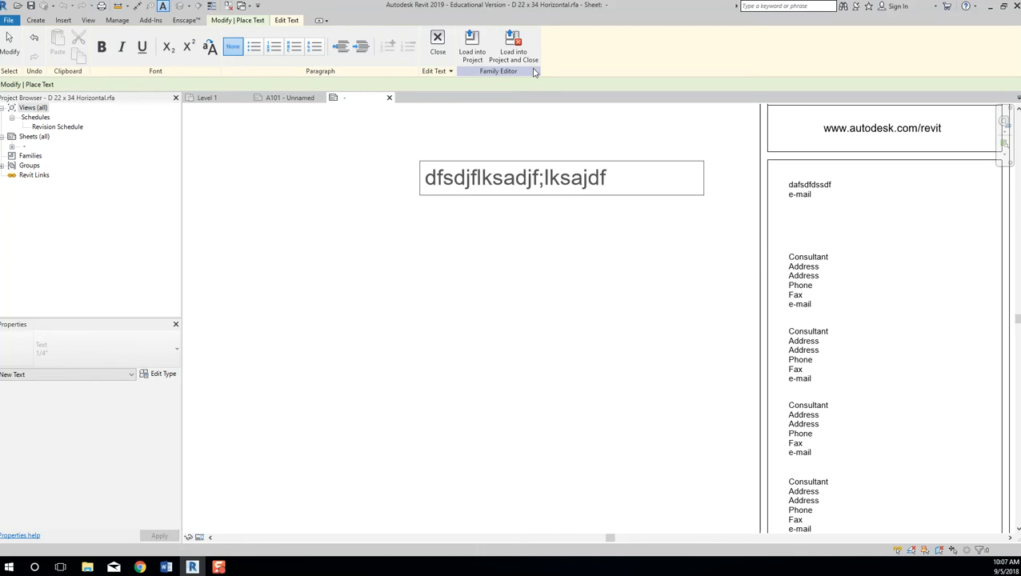
left_click(440, 53)
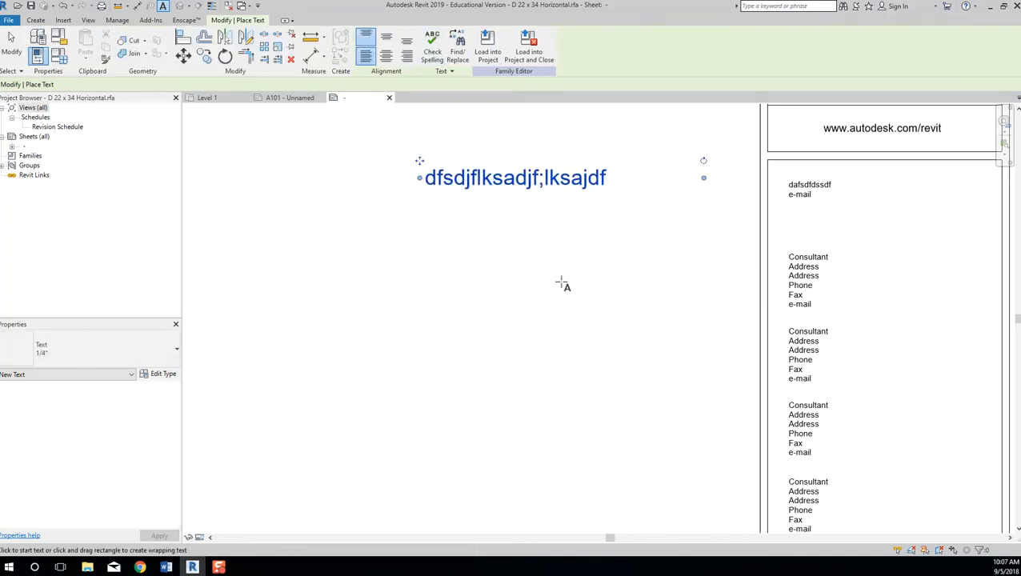
left_click(578, 289)
Switch the text note's type to 1/8, then to 3/16", and reselect it.
scroll(578, 289, "down", 1)
left_click(578, 207)
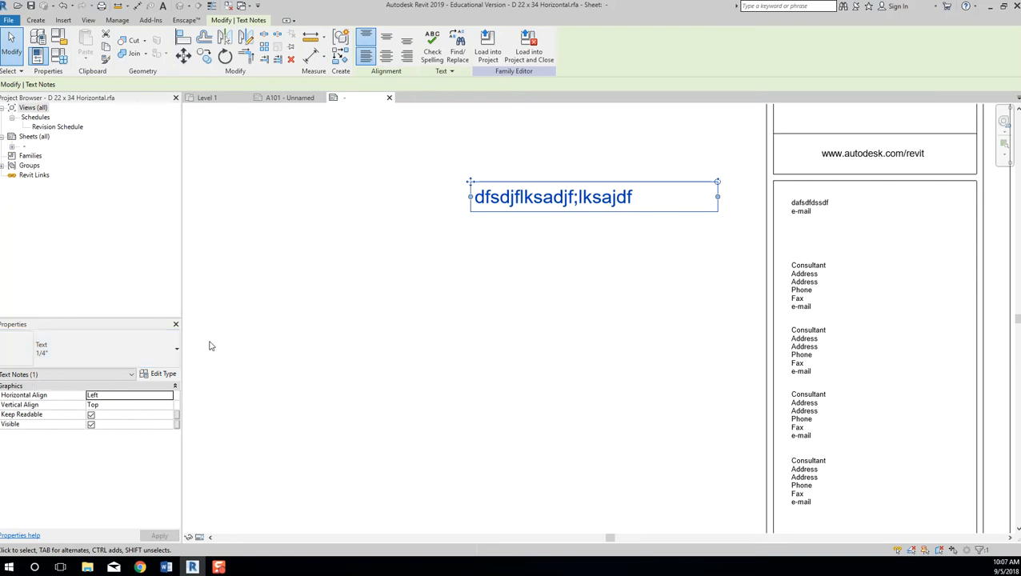
left_click(176, 350)
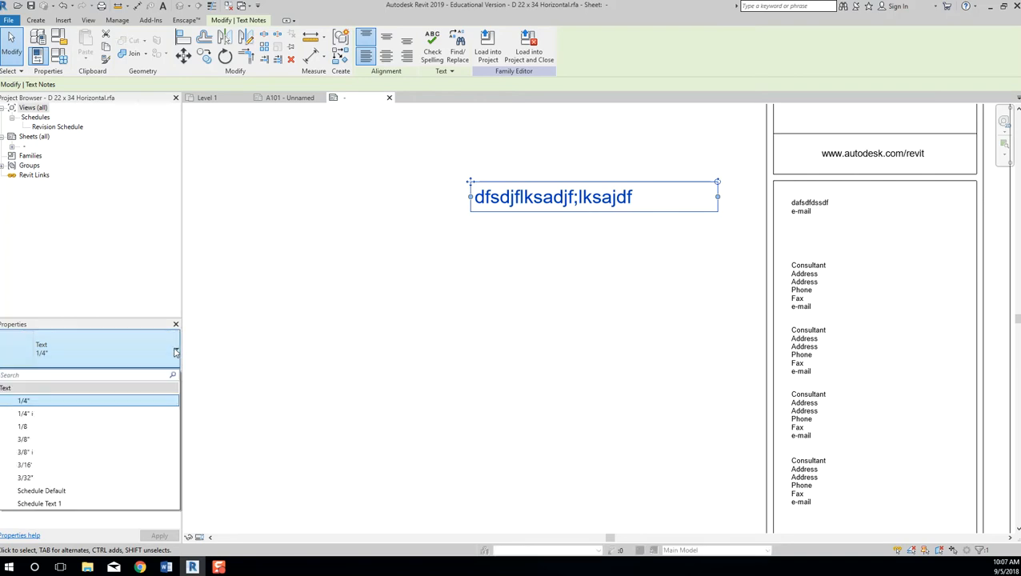
left_click(164, 426)
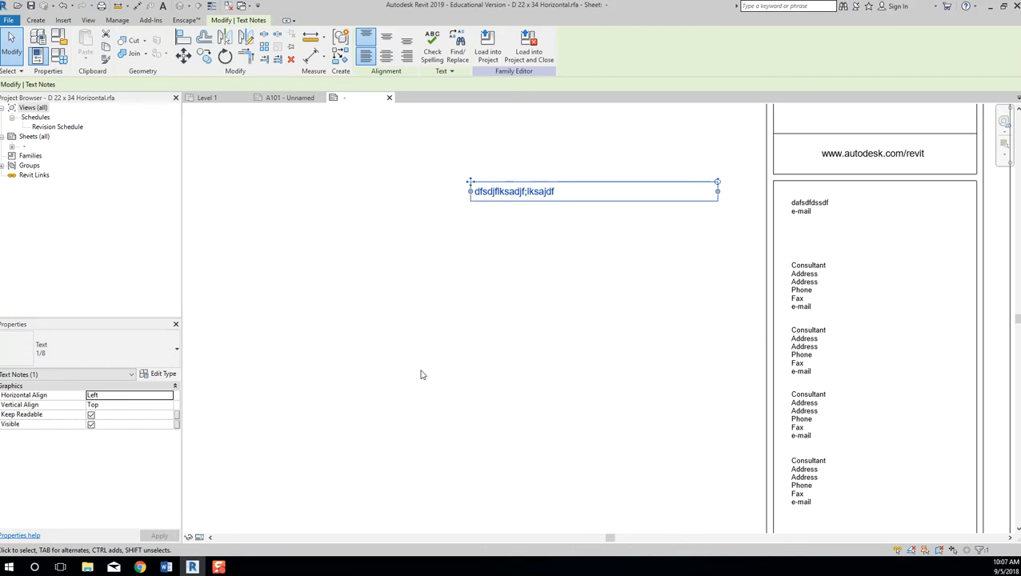
left_click(172, 352)
left_click(140, 360)
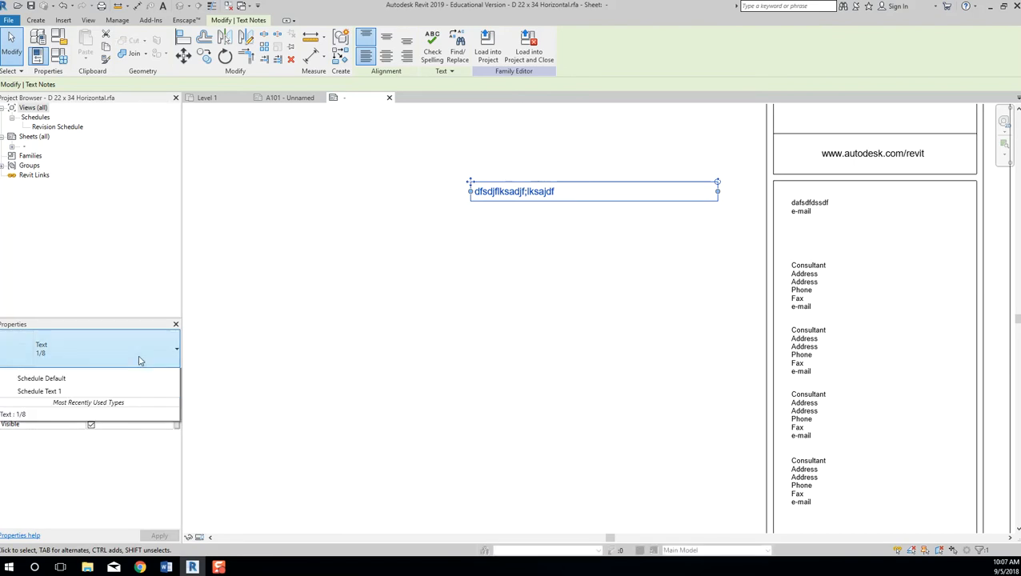
left_click(74, 463)
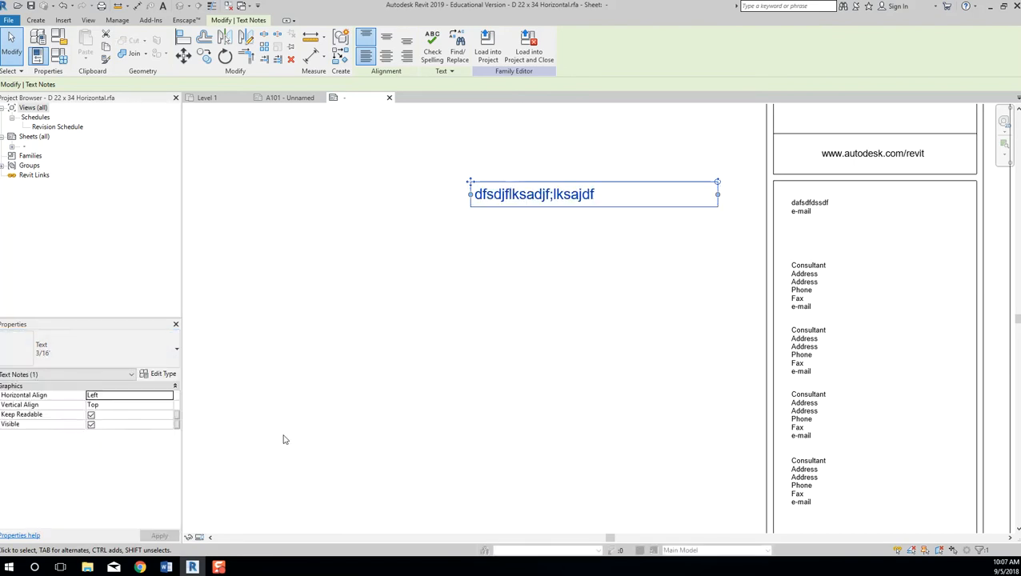
left_click(480, 400)
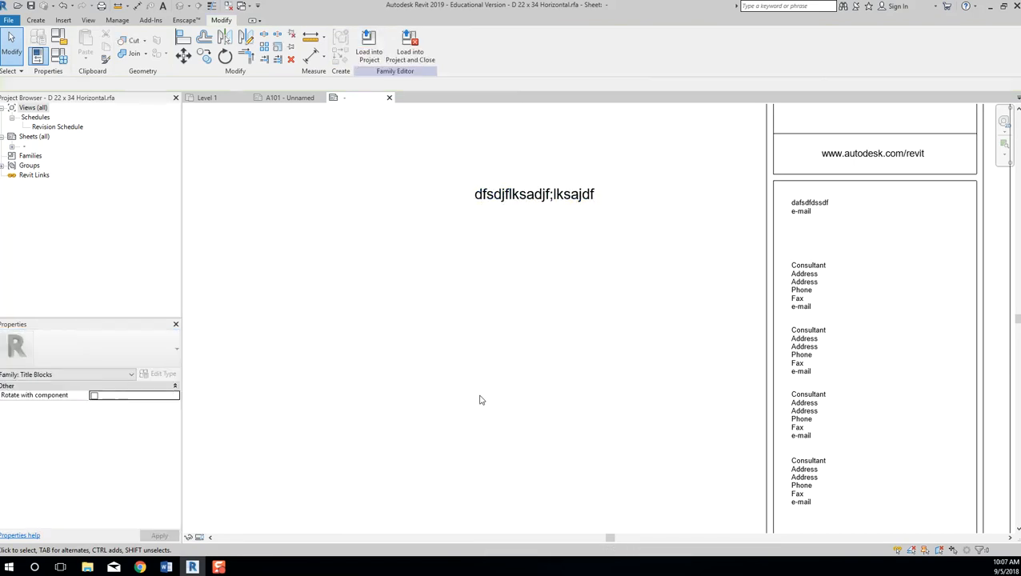
left_click(521, 207)
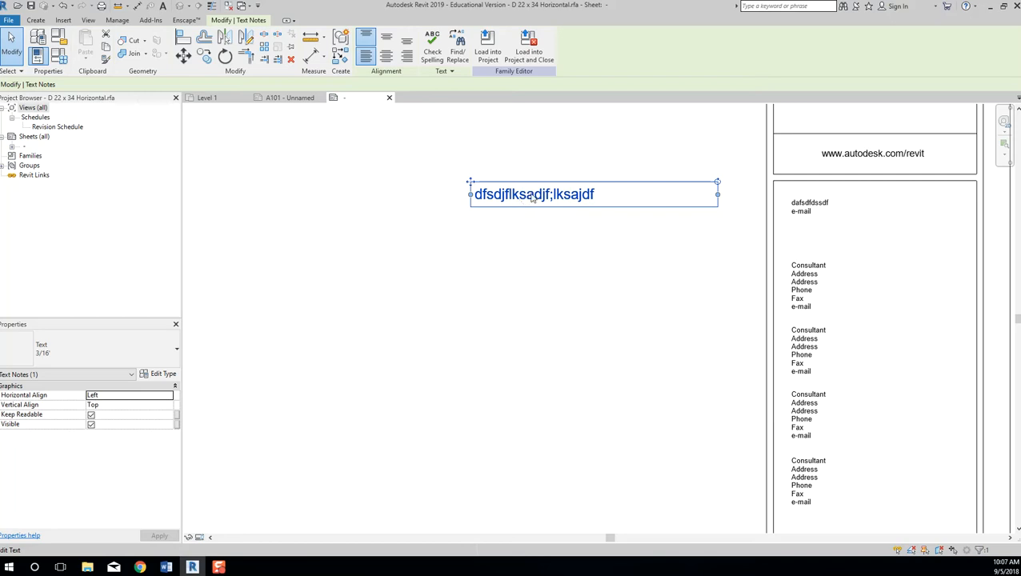
Duplicate the text type as 1/16" with Text Size 1/16 and apply it to the note.
left_click(164, 373)
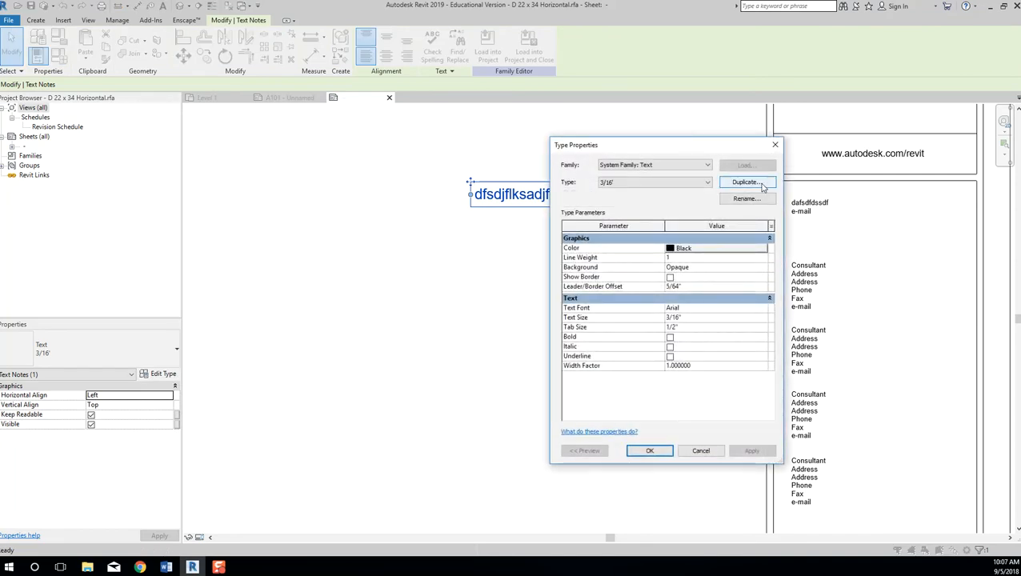
left_click(762, 184)
type("1/16\"")
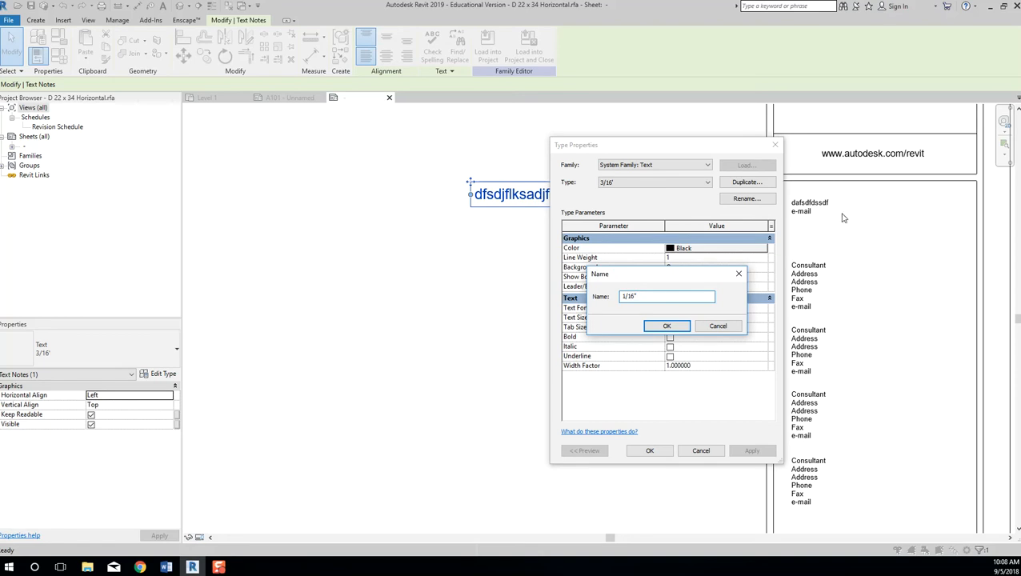
left_click(665, 325)
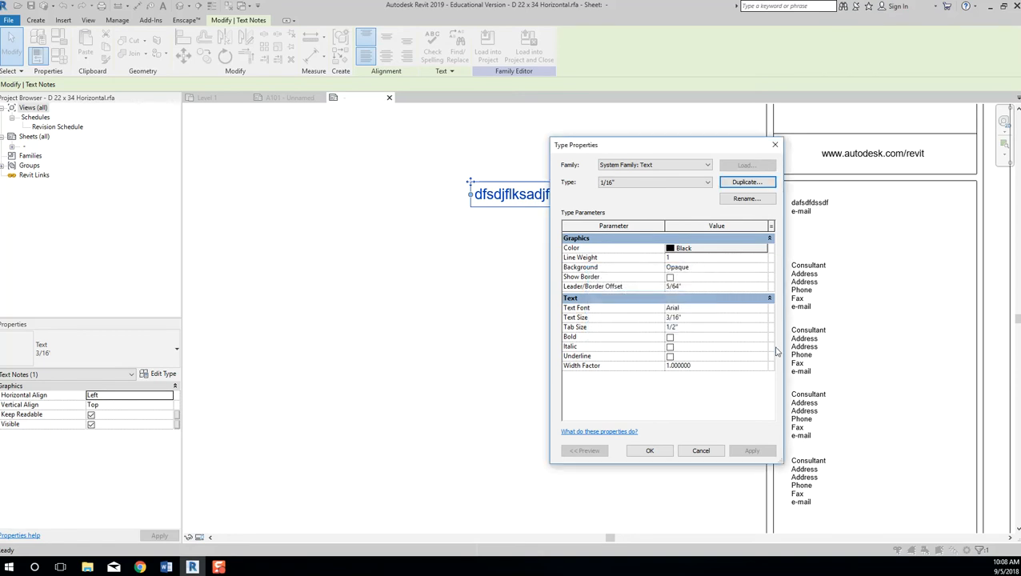
left_click(693, 318)
type("1")
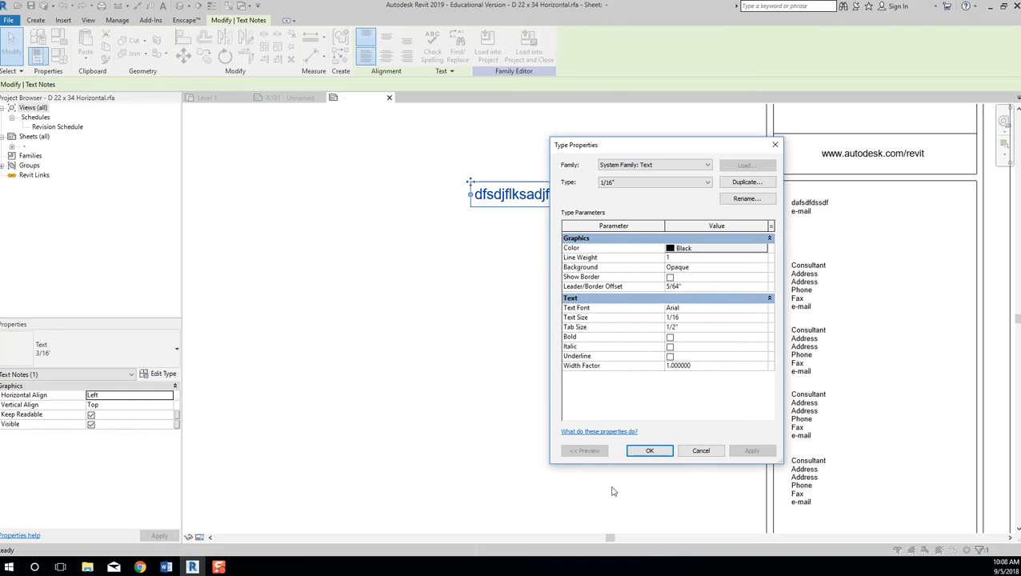
left_click(648, 451)
left_click(686, 474)
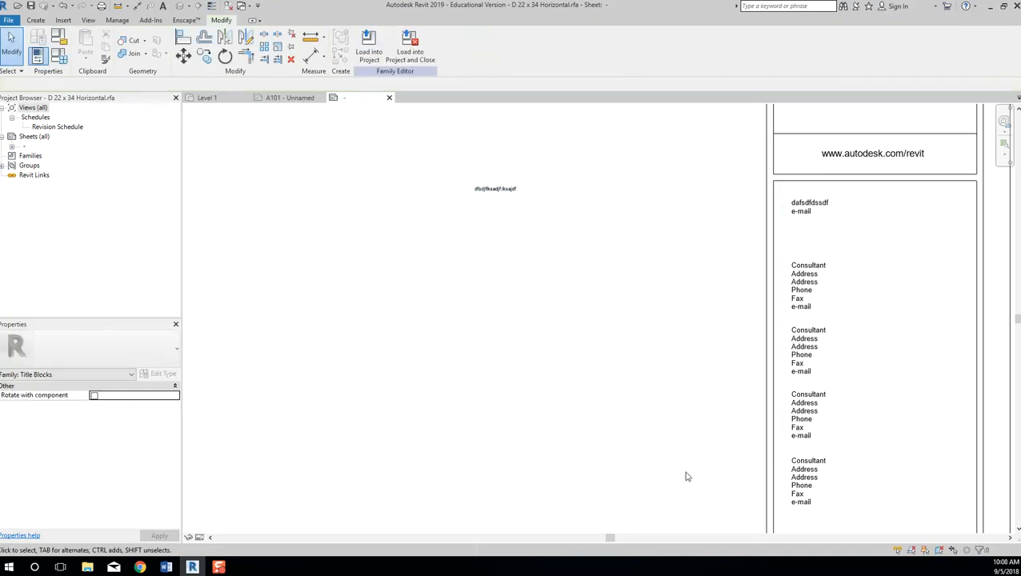
left_click(508, 192)
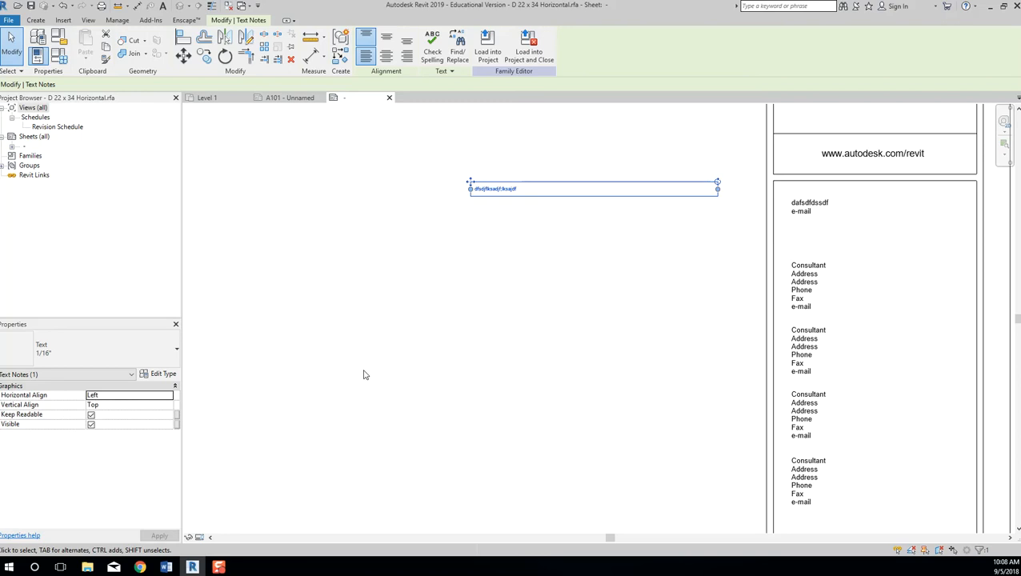
Delete the sample text note and pan out to show the whole title block sheet.
left_click(440, 365)
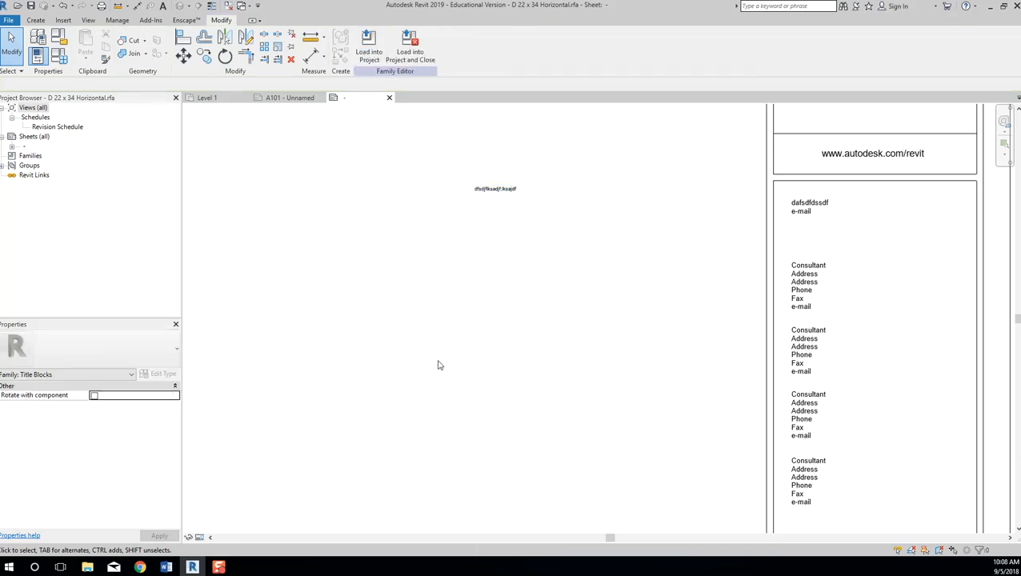
left_click(534, 199)
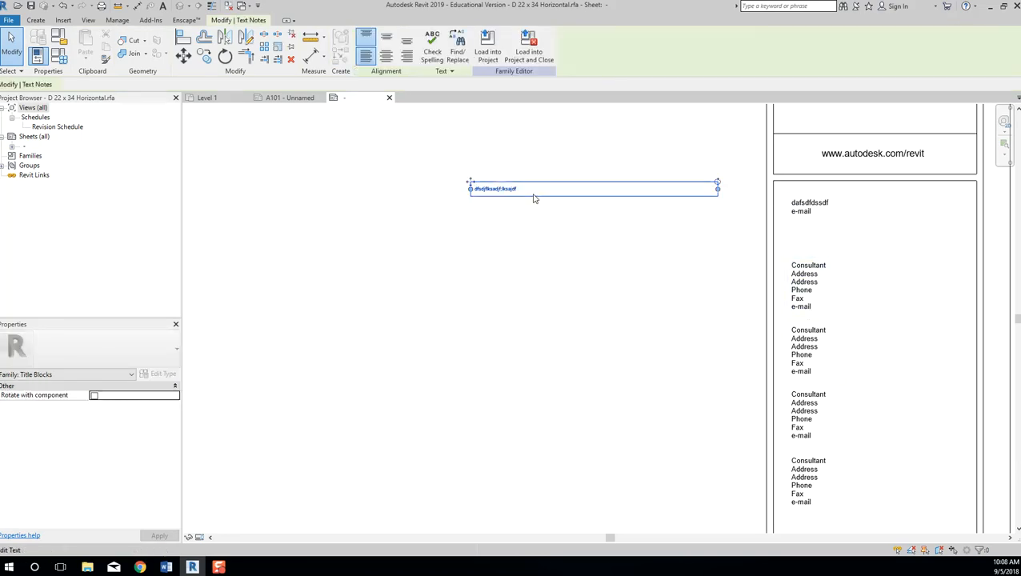
key("Delete")
scroll(532, 219, "down", 4)
middle_click_drag(554, 224, 705, 212)
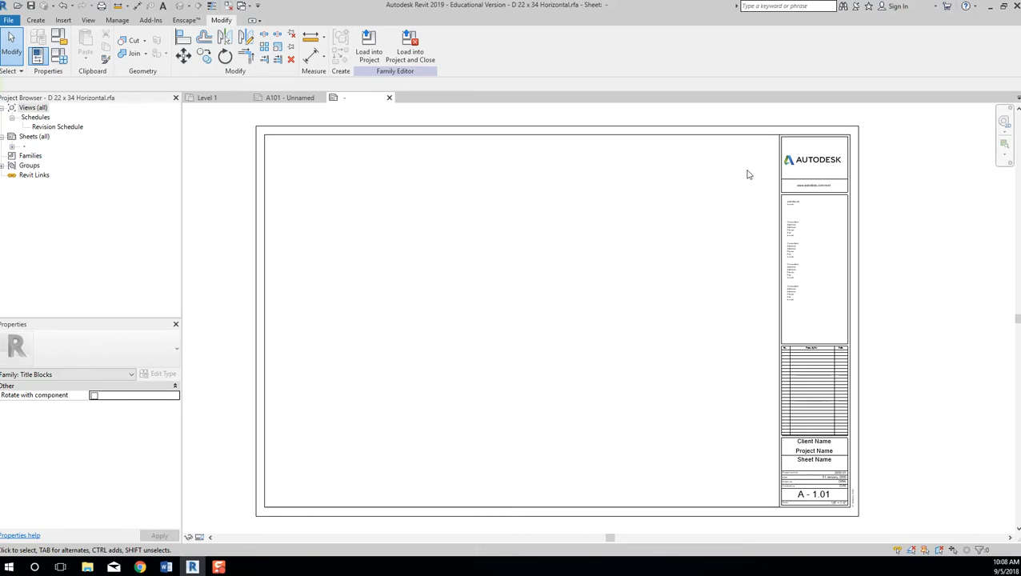
Select the Autodesk logo image (3 131/256" by 87/128"), zoom in to inspect it, then deselect it.
left_click(823, 166)
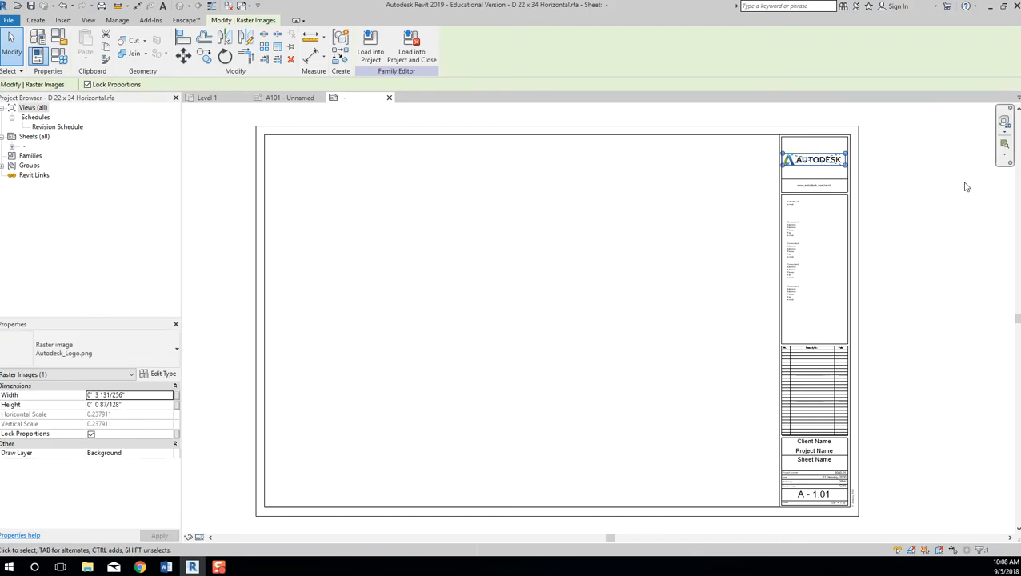
scroll(888, 208, "up", 3)
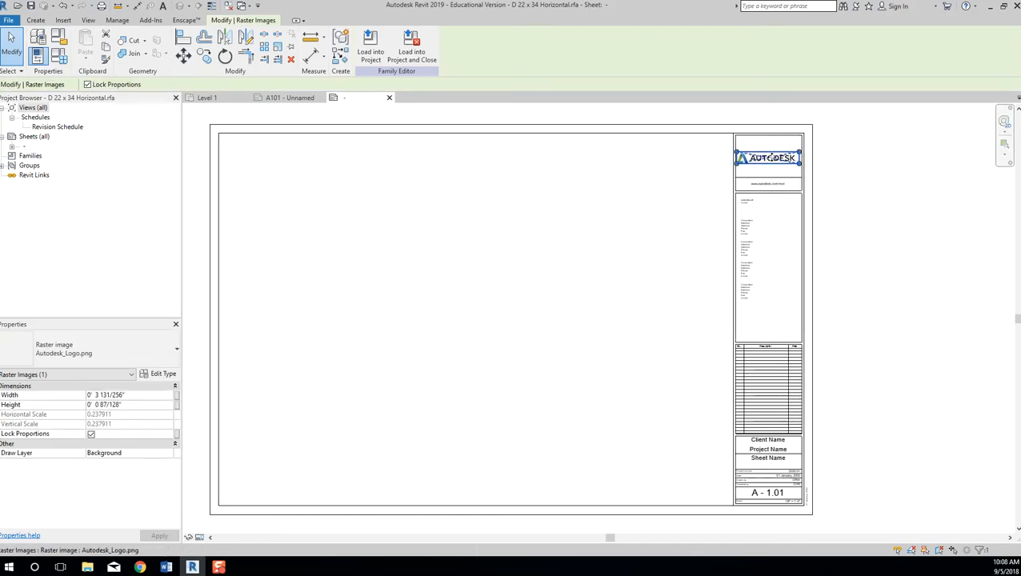
scroll(773, 160, "up", 1)
scroll(894, 192, "up", 1)
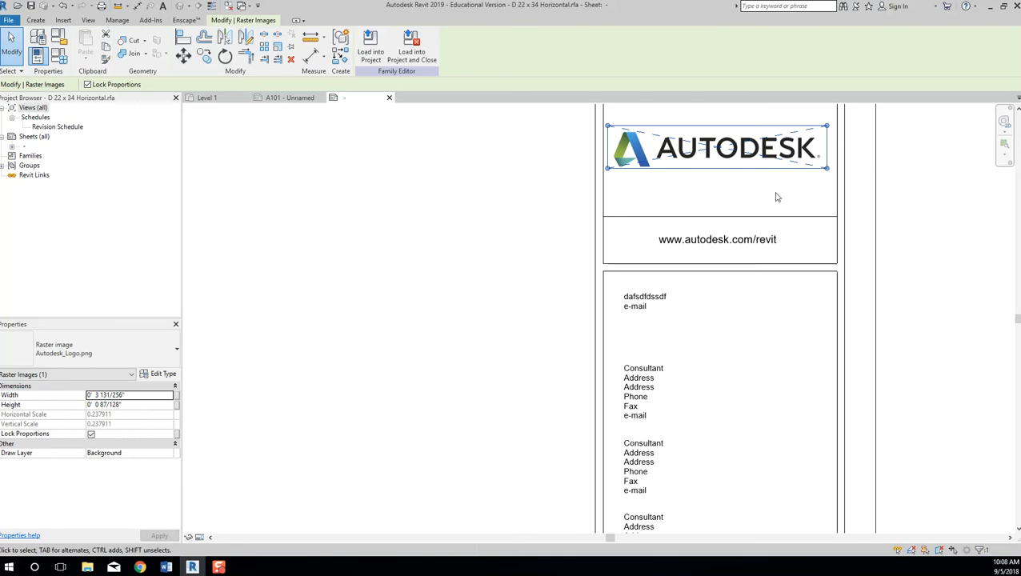
scroll(750, 190, "down", 2)
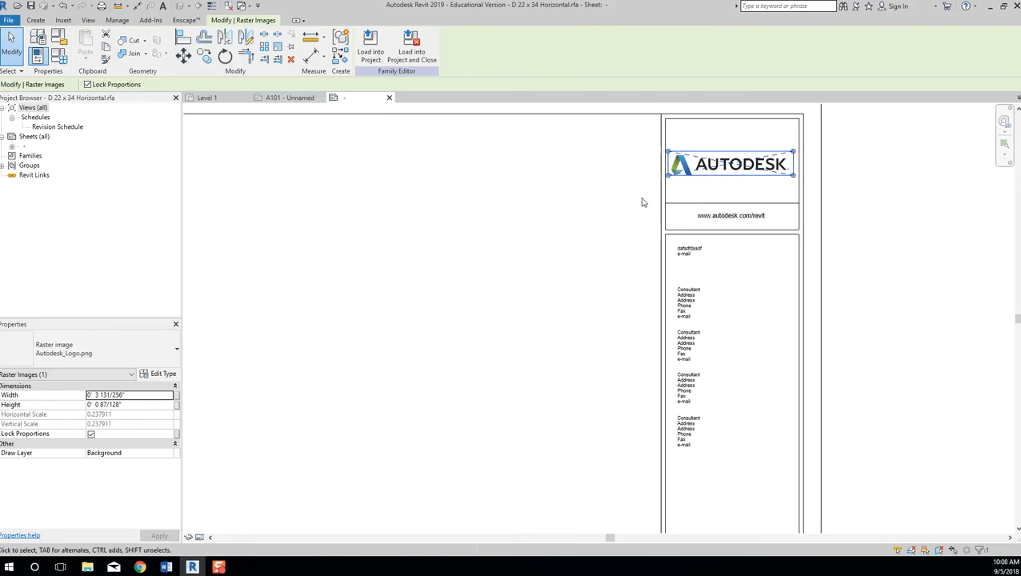
left_click(763, 190)
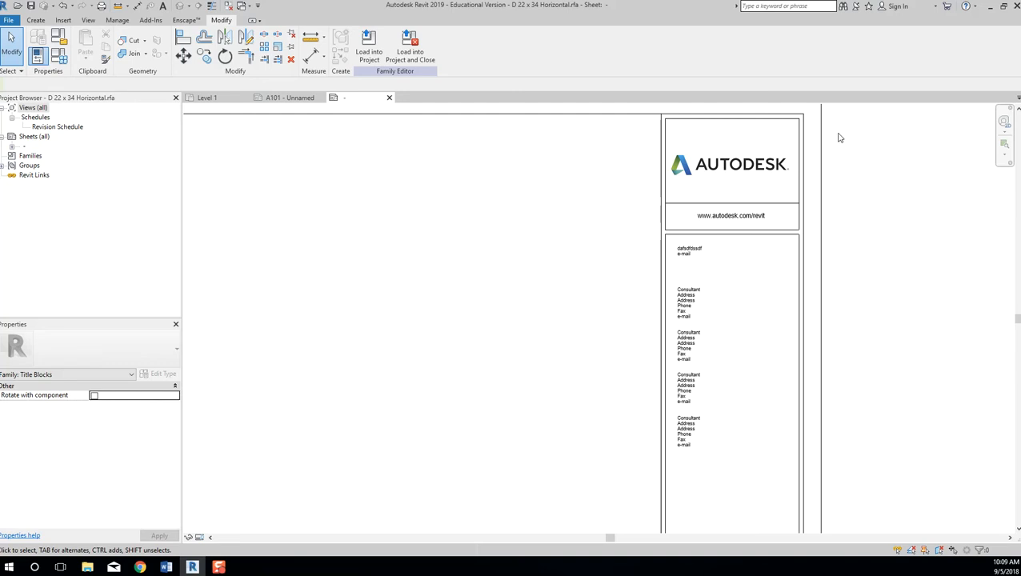
left_click(756, 159)
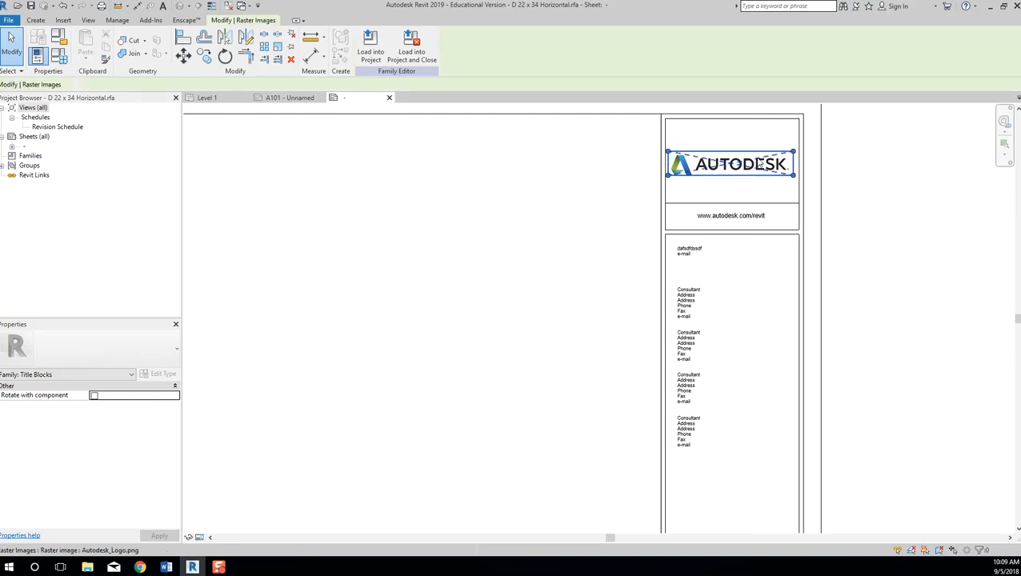
left_click(902, 162)
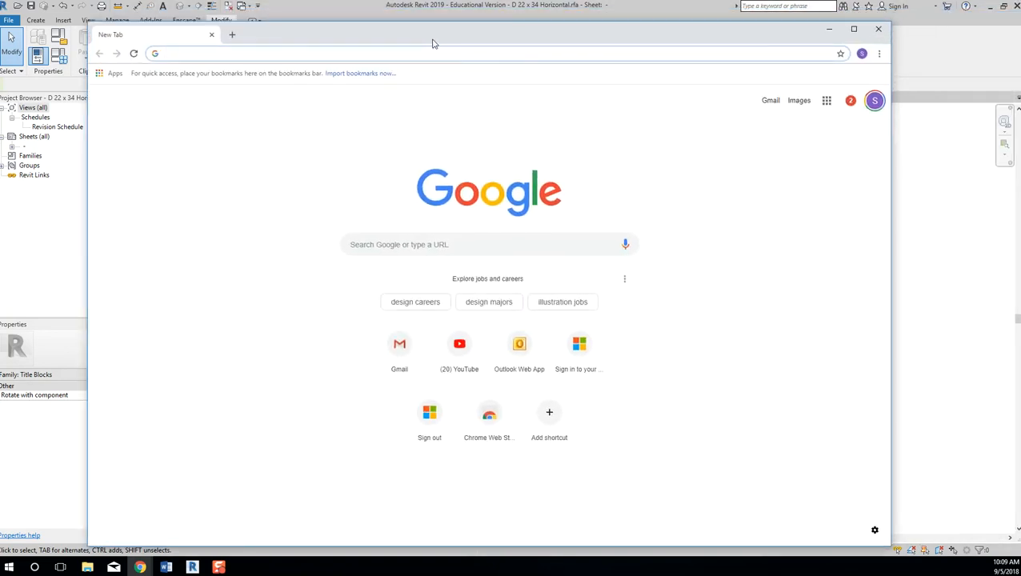
Search Google Images for 'architecture logo' and open the 3N logo's larger preview.
type("architecture logo")
key("Return")
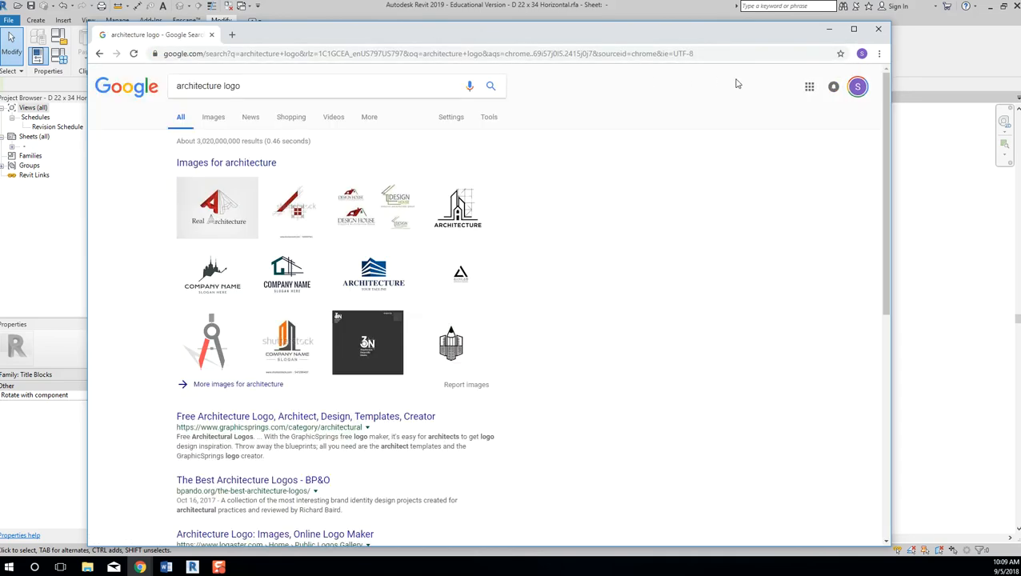
left_click(211, 118)
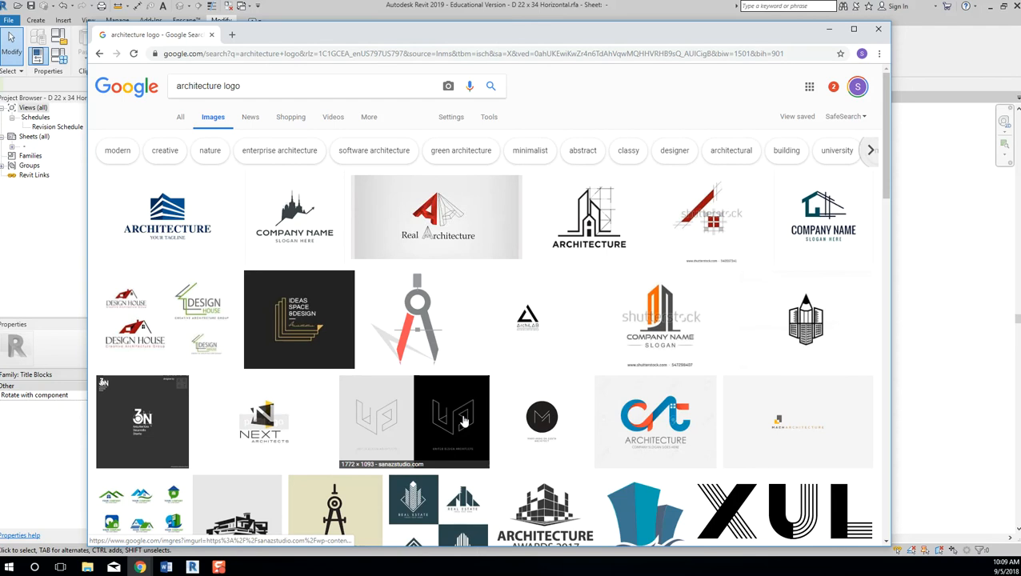
left_click(146, 413)
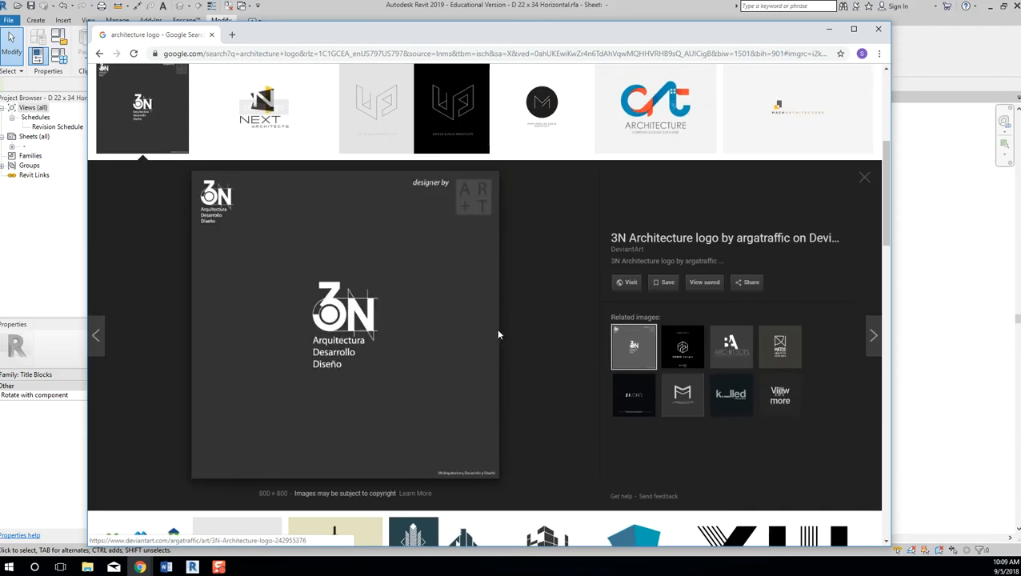
Save the 3N logo image as logo.jpg in the Desktop's 2510 folder.
right_click(346, 271)
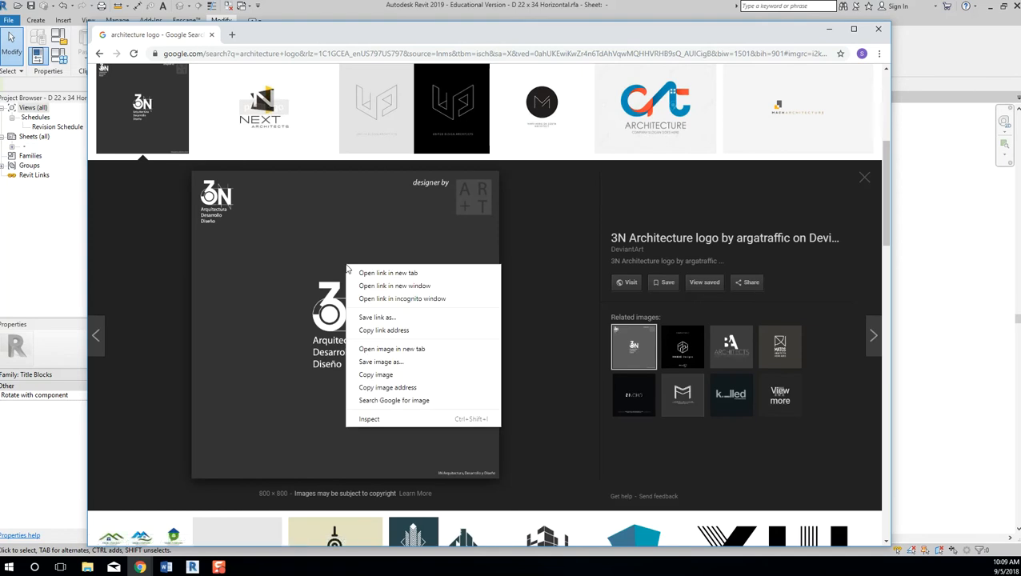
left_click(381, 362)
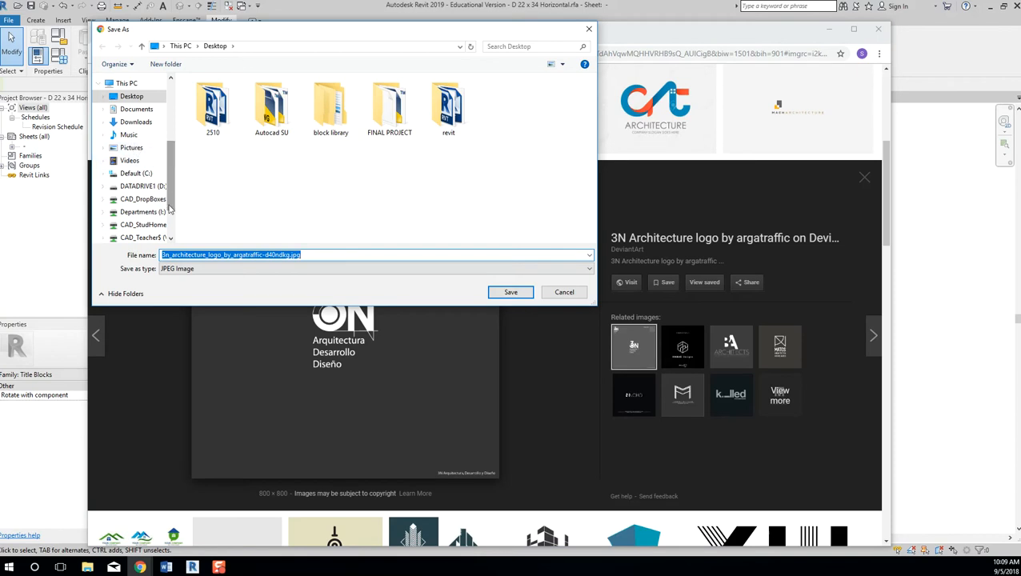
left_click(135, 97)
double_click(135, 98)
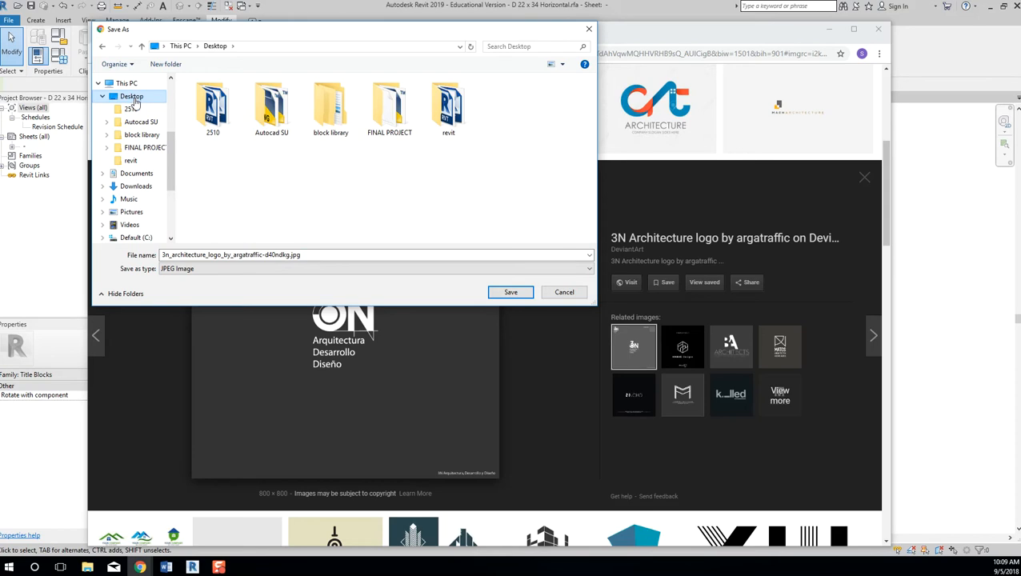
left_click(131, 110)
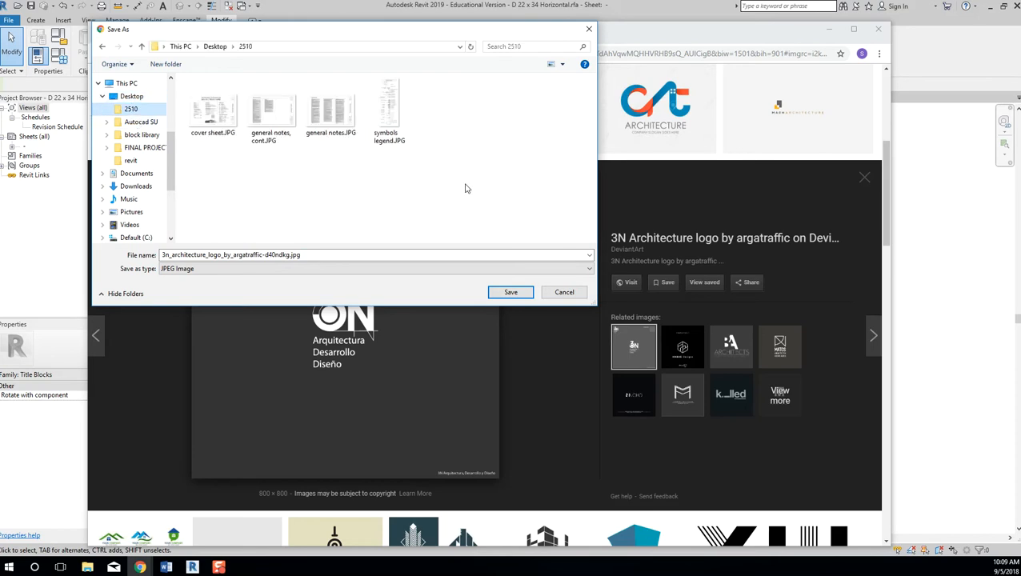
left_click(343, 253)
type("logo")
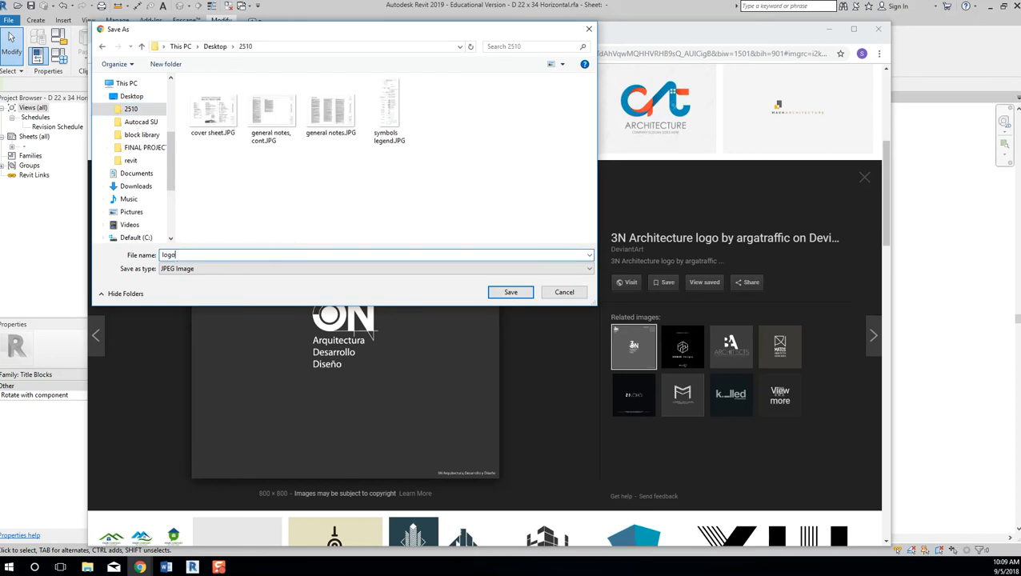
left_click(506, 293)
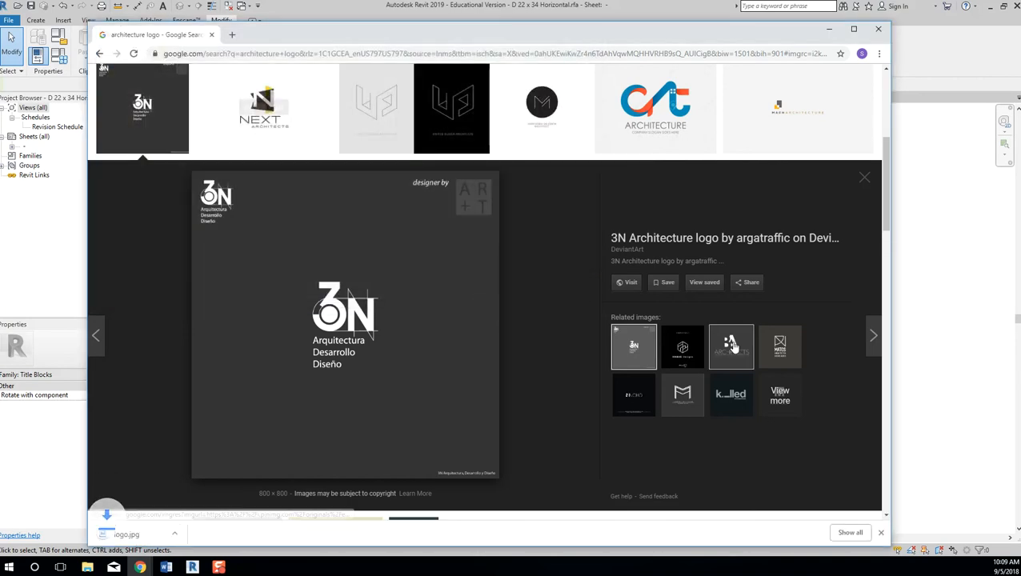
left_click(829, 31)
Delete the old Autodesk logo image from the title block.
scroll(870, 180, "down", 2)
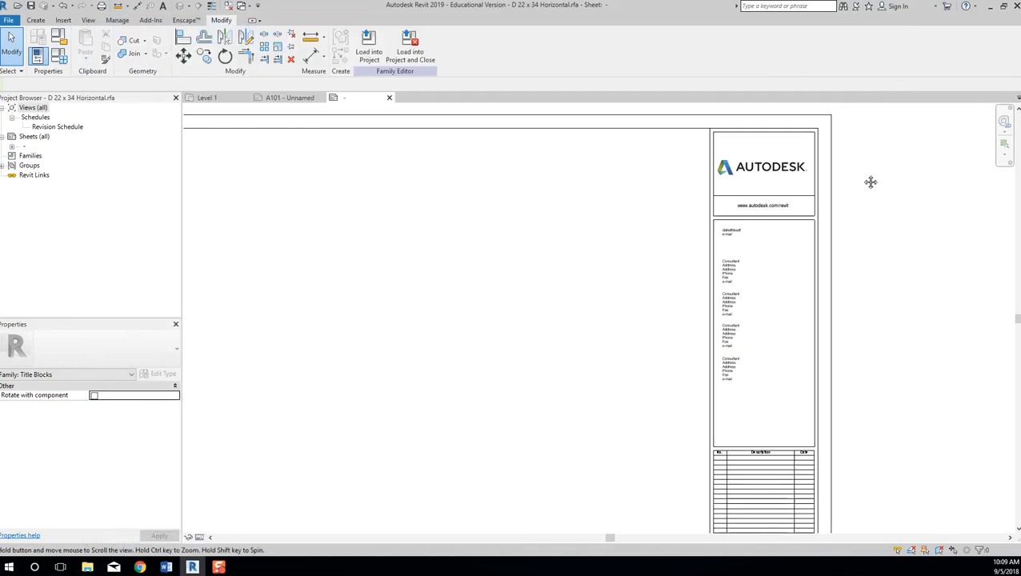
scroll(869, 177, "down", 1)
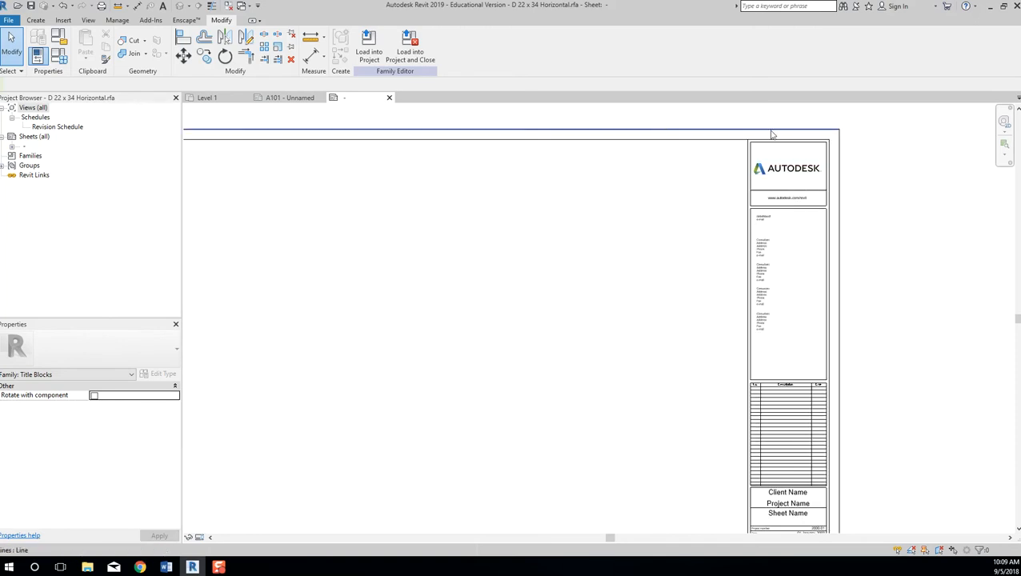
left_click(814, 165)
key("Delete")
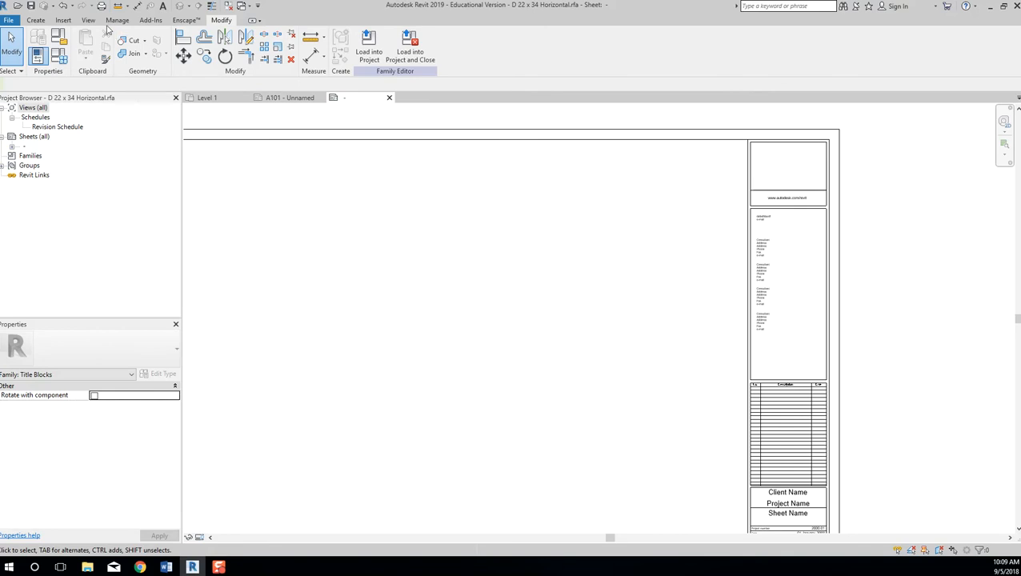
Insert logo.jpg as an image and place it on the sheet.
left_click(63, 21)
left_click(298, 46)
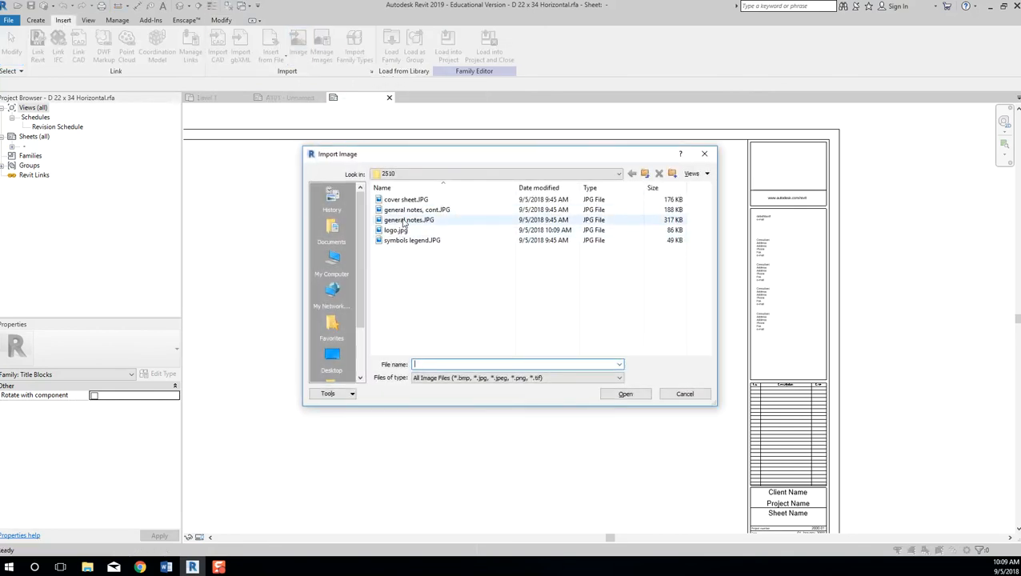
left_click(404, 231)
left_click(627, 394)
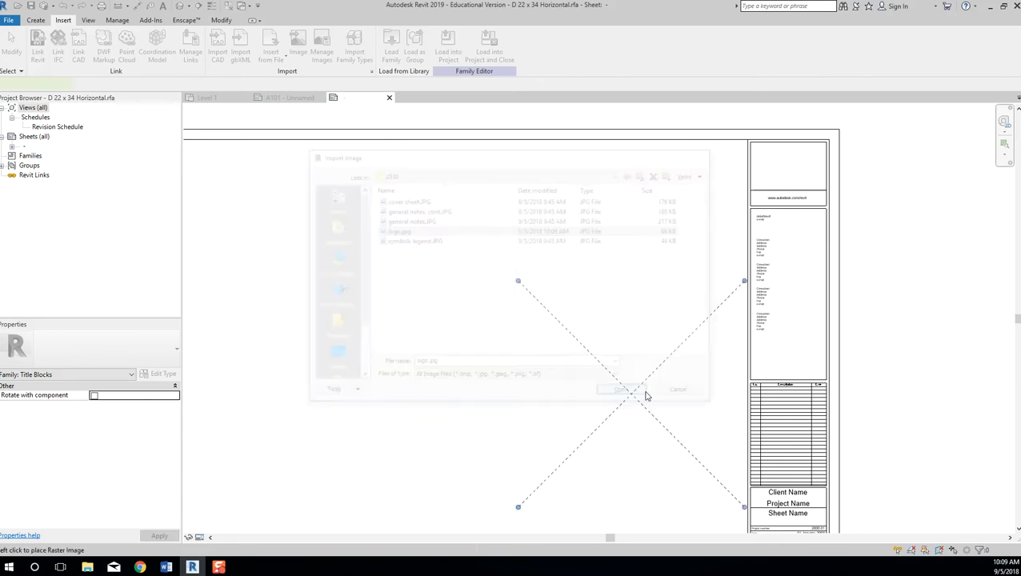
left_click(537, 286)
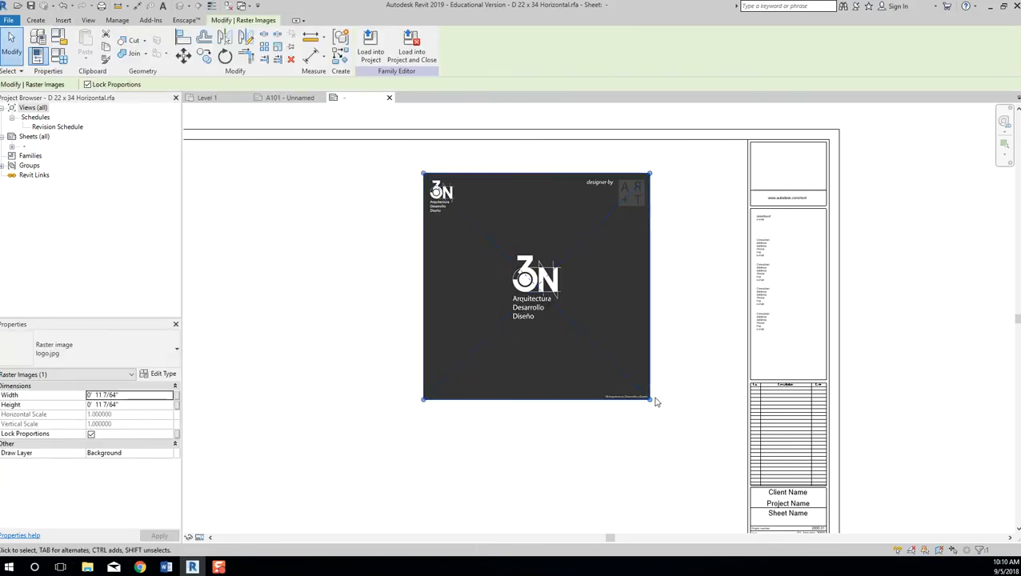
Resize the 3N logo and move it with MV so its top-right corner snaps to the title block corner.
left_click_drag(650, 398, 536, 218)
left_click_drag(506, 254, 552, 301)
left_click_drag(506, 241, 777, 219)
scroll(818, 160, "up", 4)
key("m")
key("v")
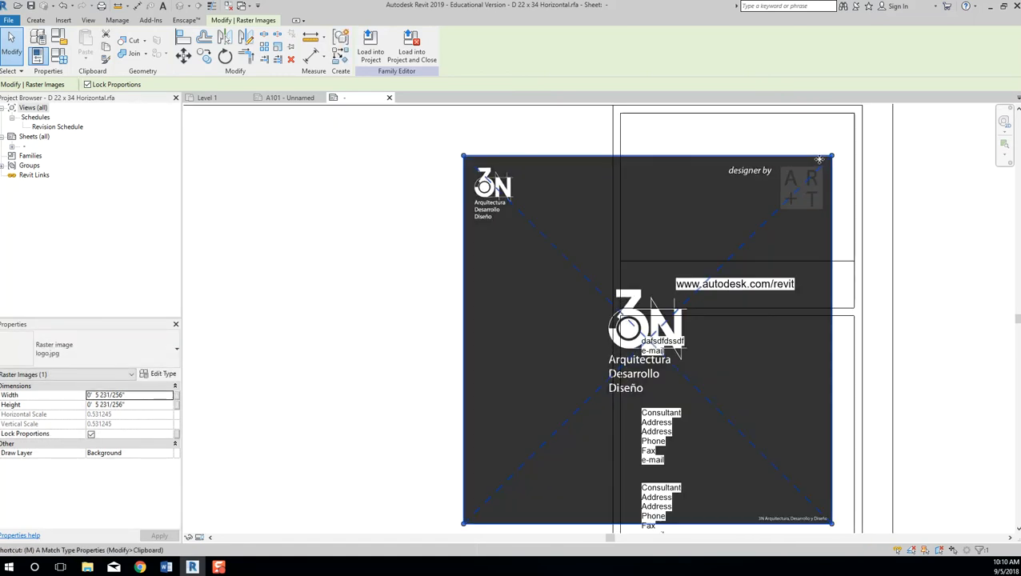
left_click(832, 156)
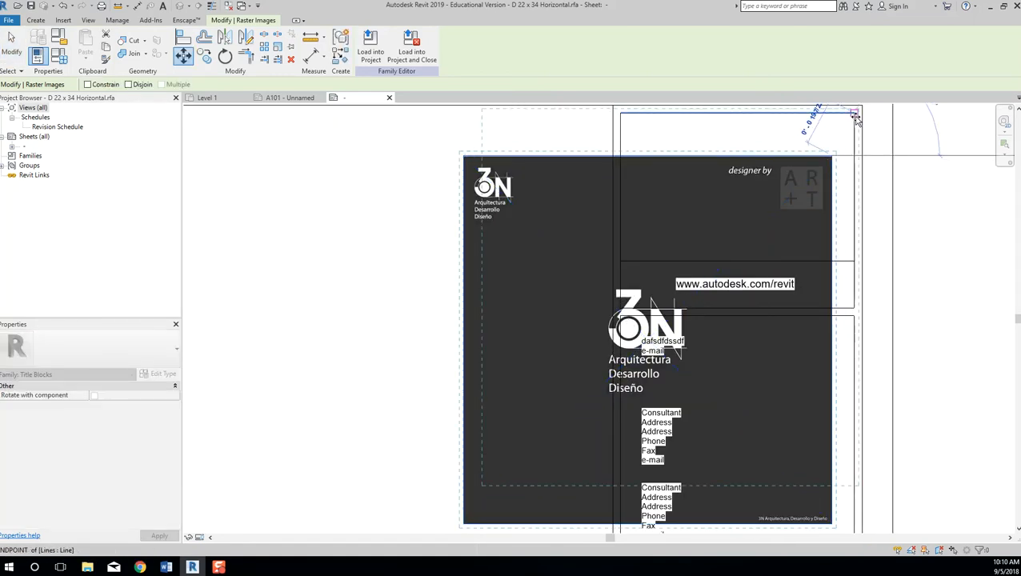
left_click(854, 115)
Shrink the logo from its bottom-left corner to 3 191/256" square.
left_click_drag(487, 486, 621, 346)
scroll(838, 387, "down", 2)
left_click(874, 438)
middle_click_drag(957, 465, 865, 436)
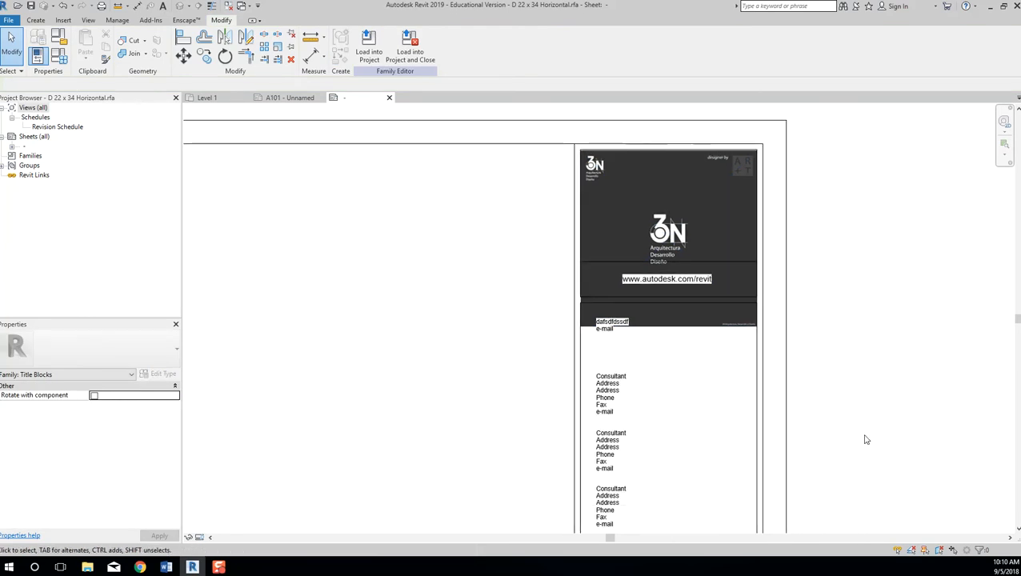
left_click(656, 281)
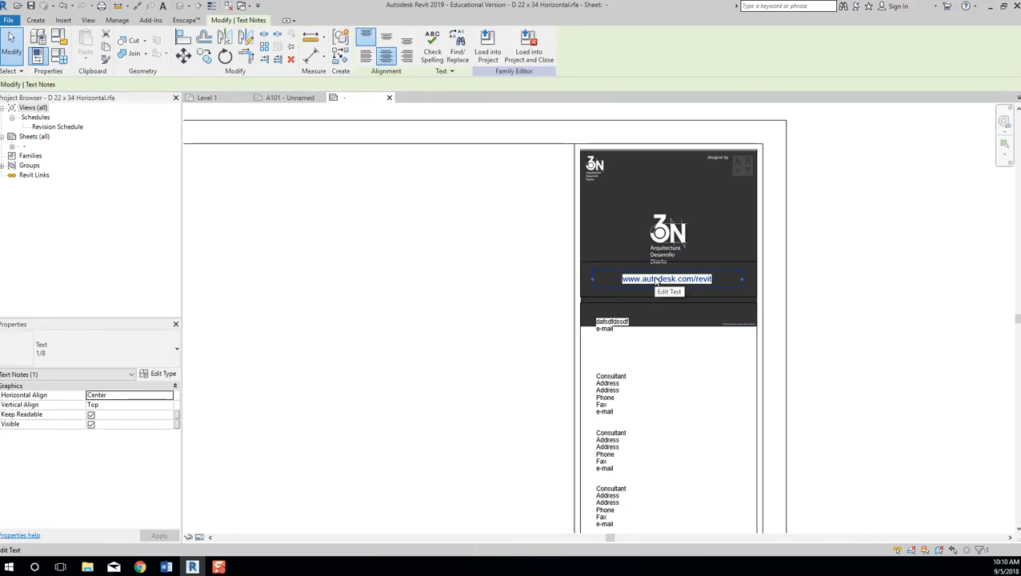
key("Delete")
left_click(622, 260)
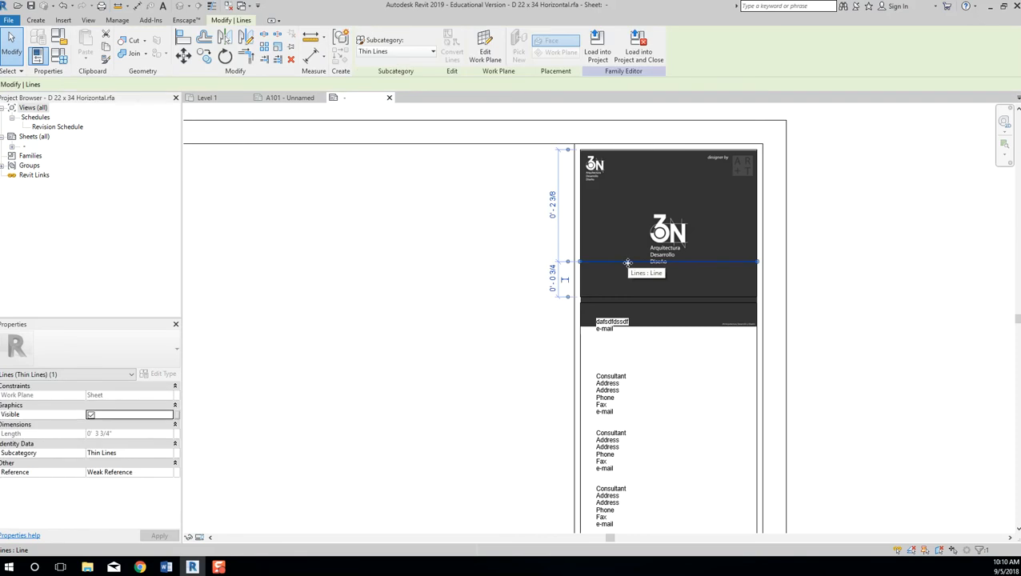
left_click(624, 296)
key("Delete")
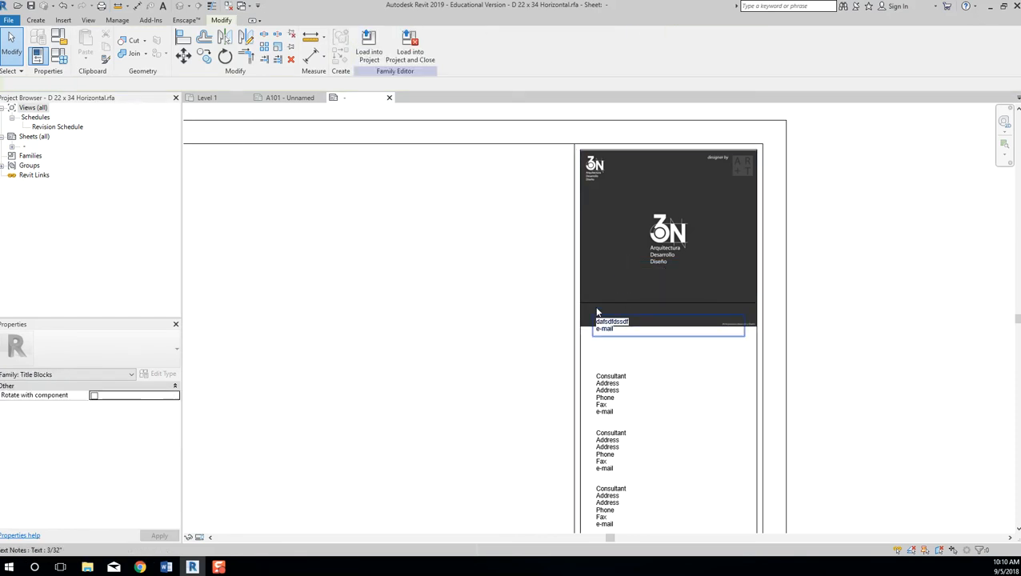
left_click(608, 324)
key("Delete")
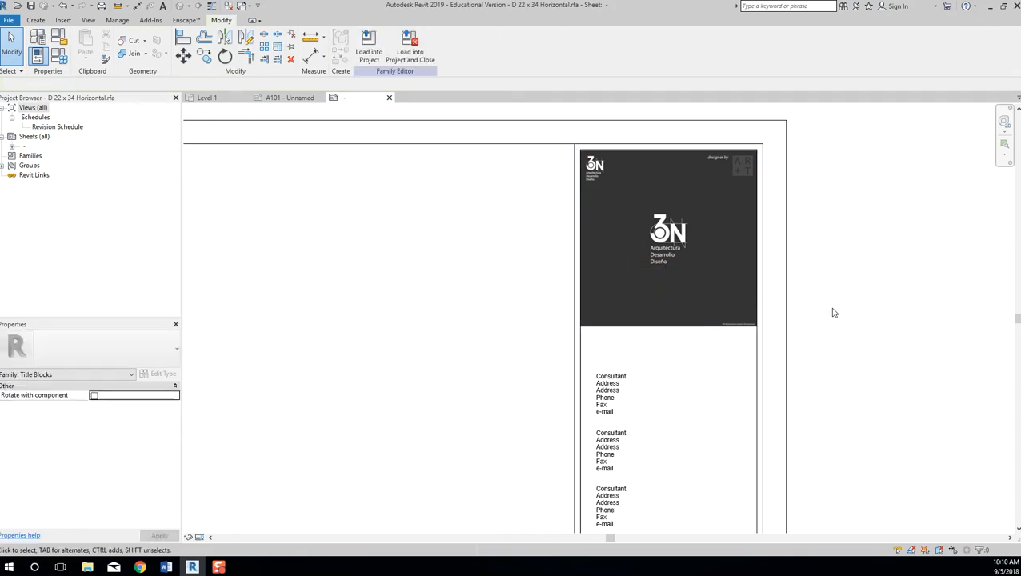
scroll(867, 302, "down", 2)
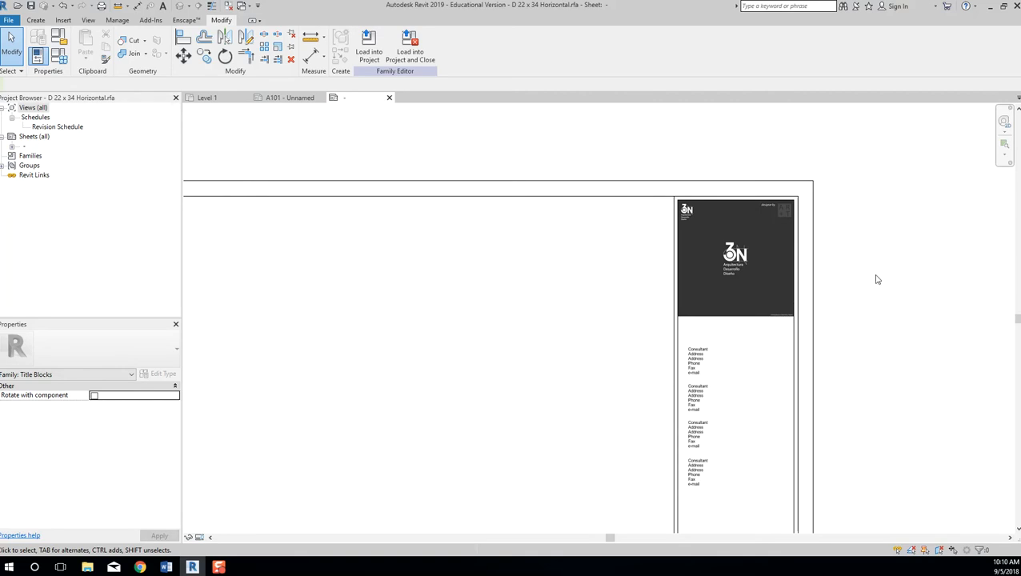
scroll(877, 281, "down", 2)
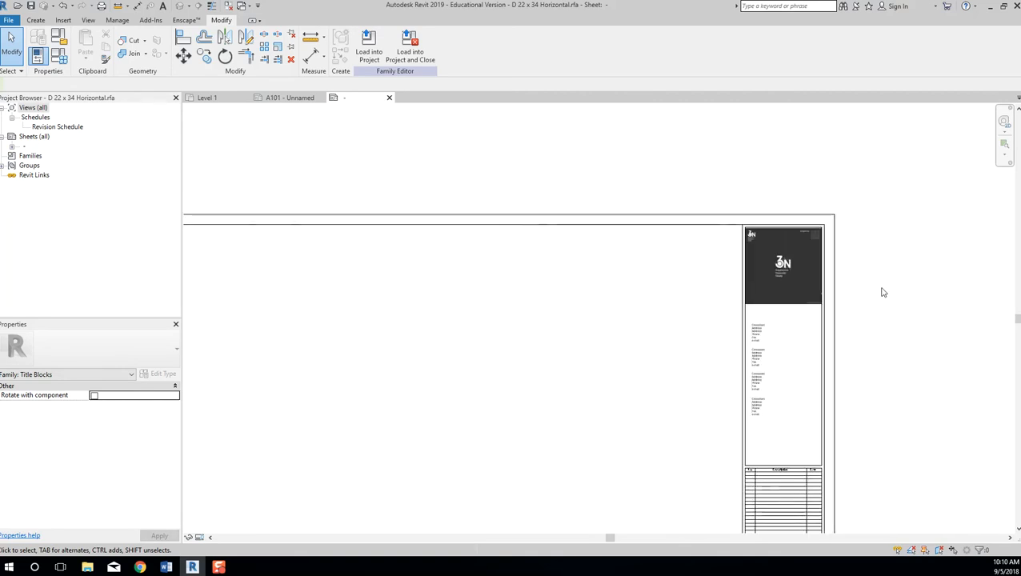
left_click(778, 271)
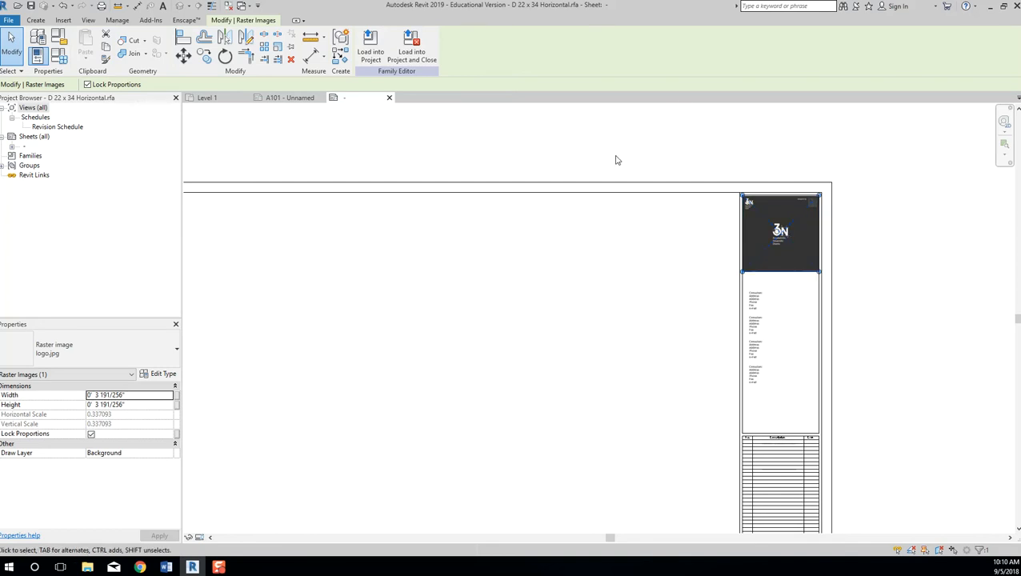
left_click(619, 249)
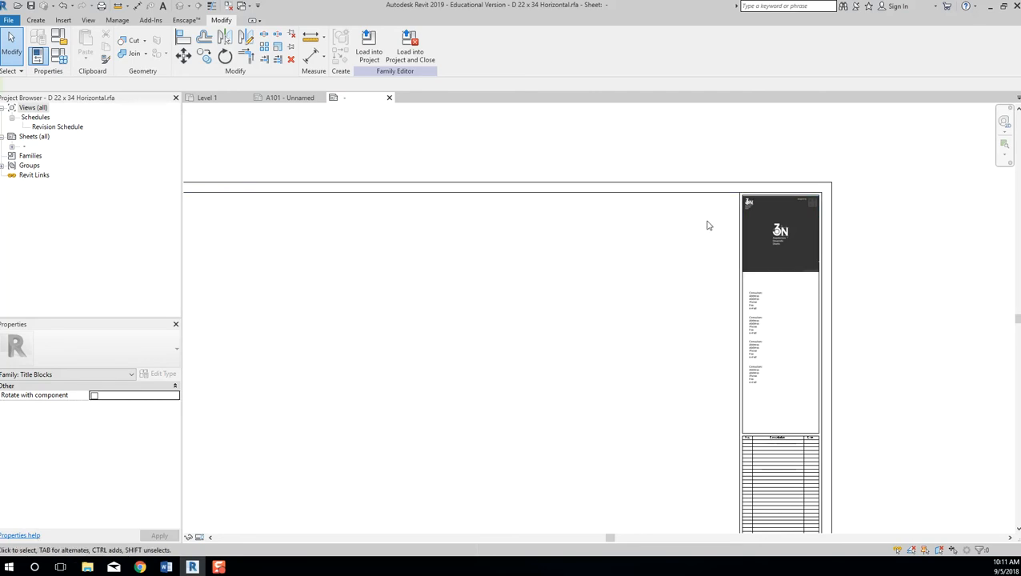
Select the sheet's top border line to inspect it, then clear the selection.
left_click(588, 186)
scroll(511, 282, "down", 3)
middle_click_drag(511, 283, 591, 219)
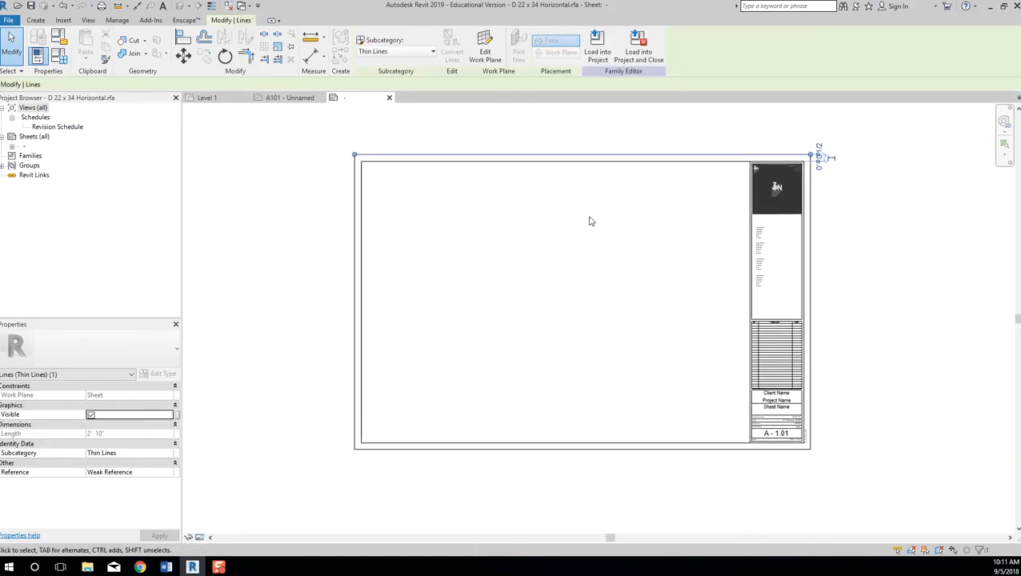
left_click(572, 245)
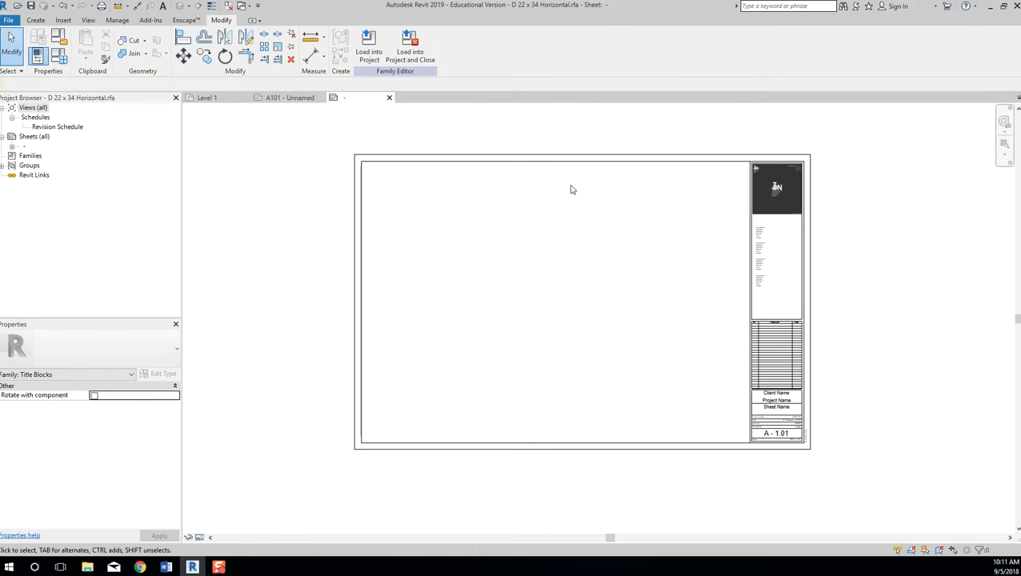
left_click(564, 156)
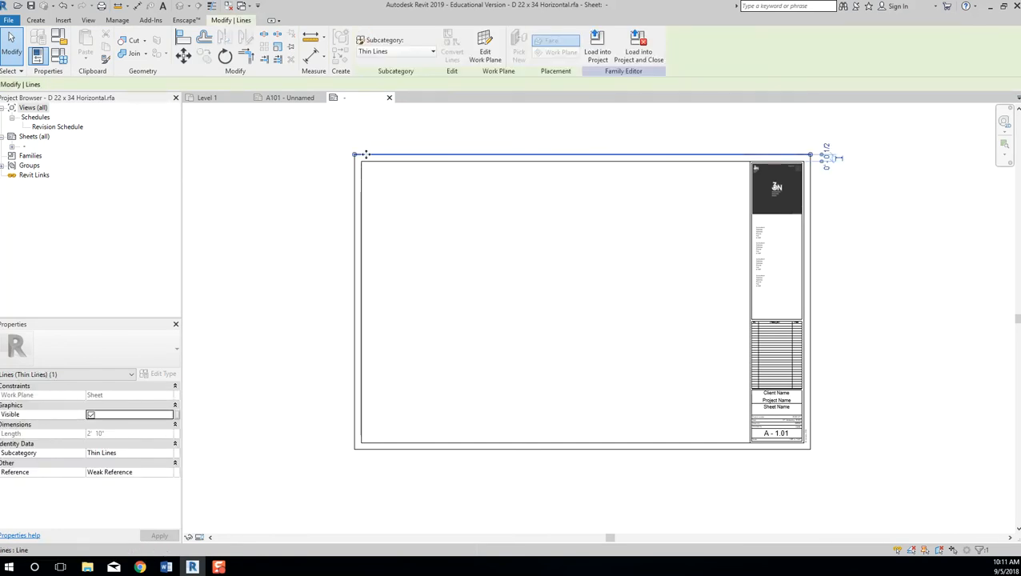
left_click(393, 236)
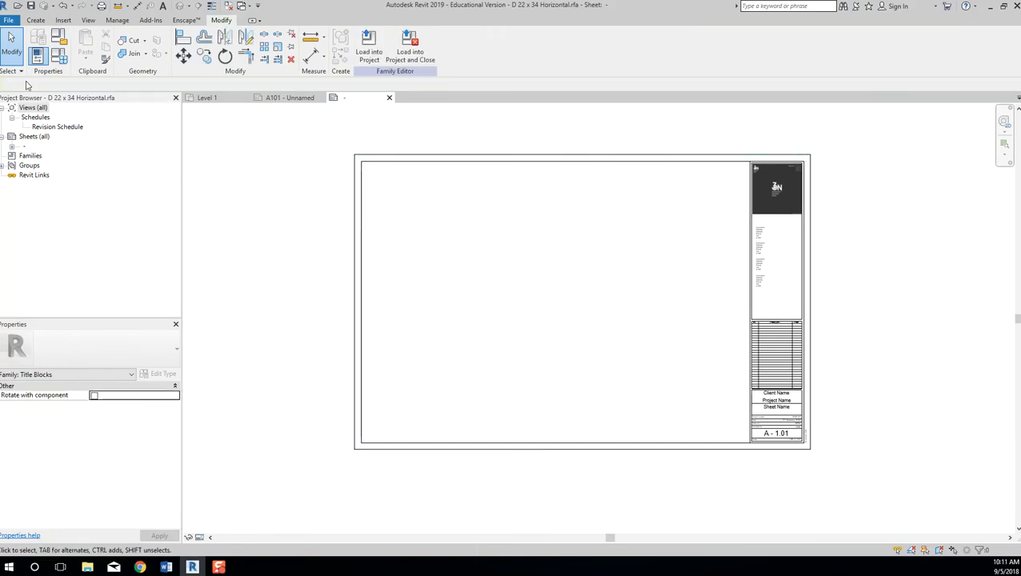
Start the Line tool and show the list of line subcategories.
left_click(32, 20)
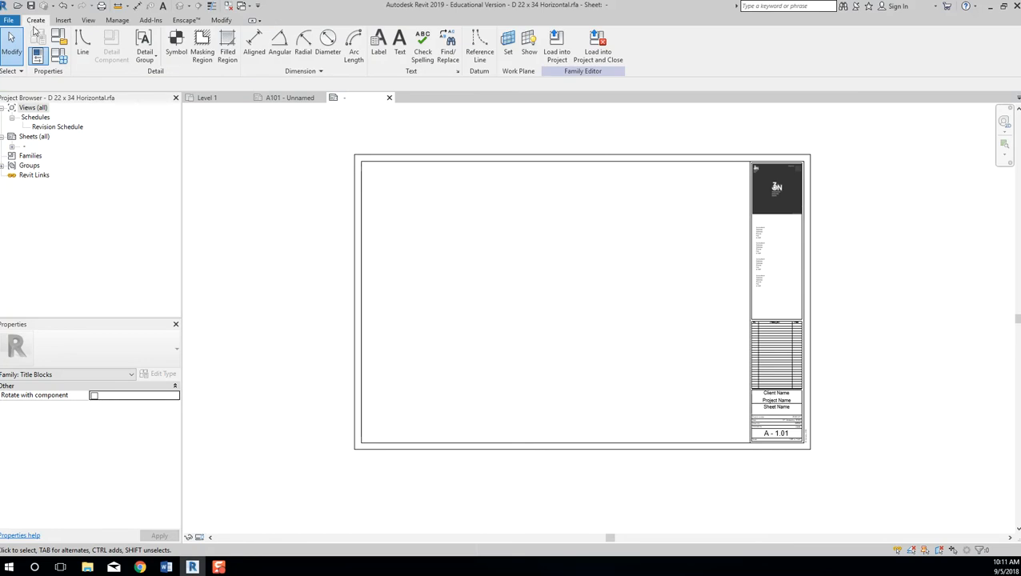
left_click(84, 49)
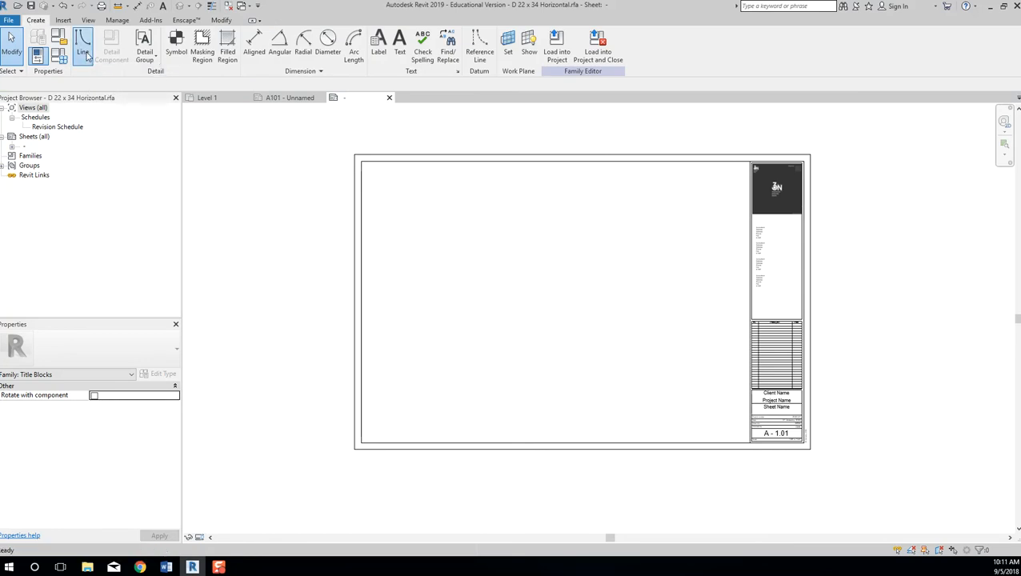
left_click(504, 52)
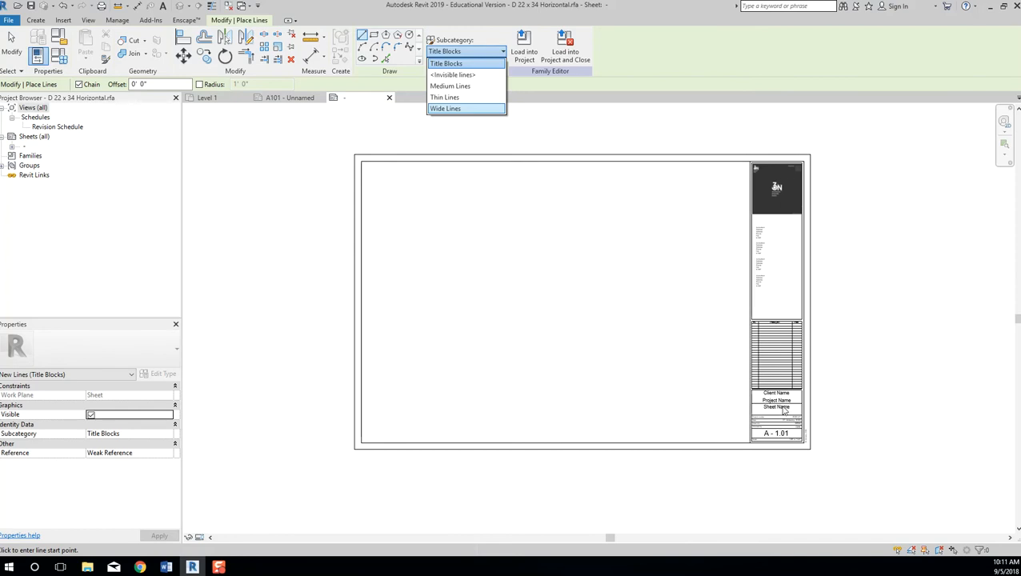
Restart the Line tool with the Wide Lines subcategory for new lines.
left_click(622, 145)
key("Escape")
key("Escape")
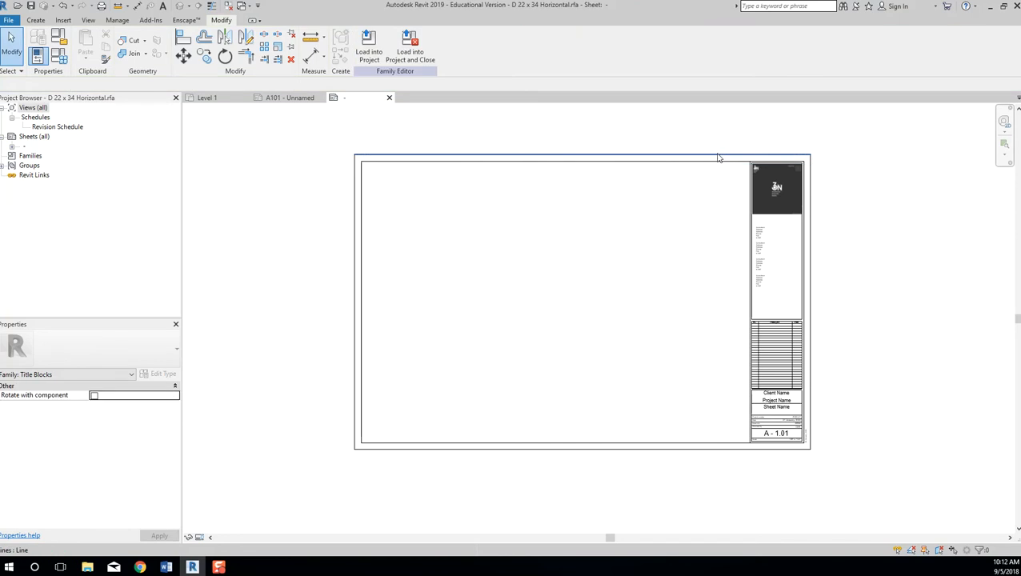
left_click(719, 156)
key("Escape")
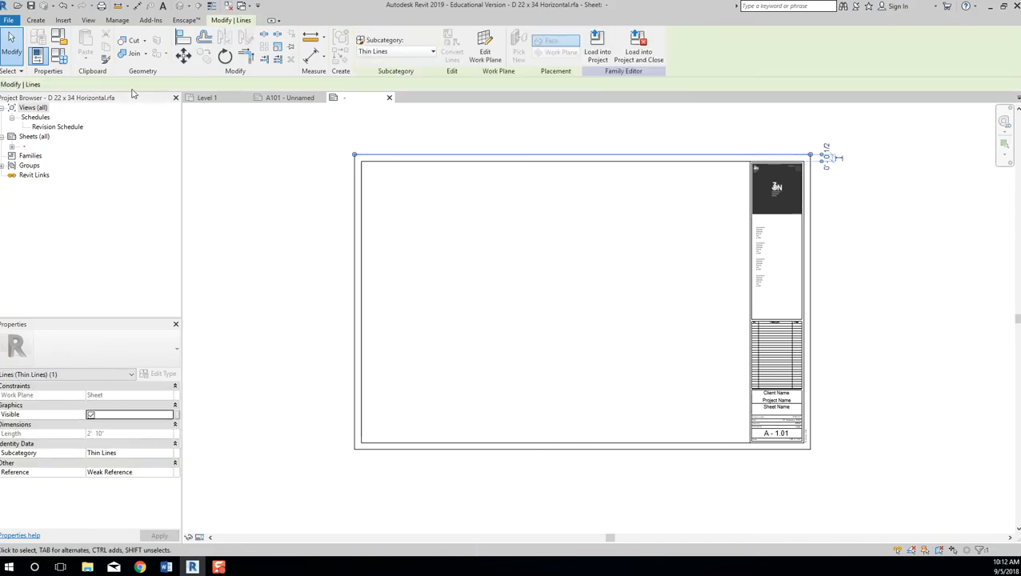
left_click(35, 20)
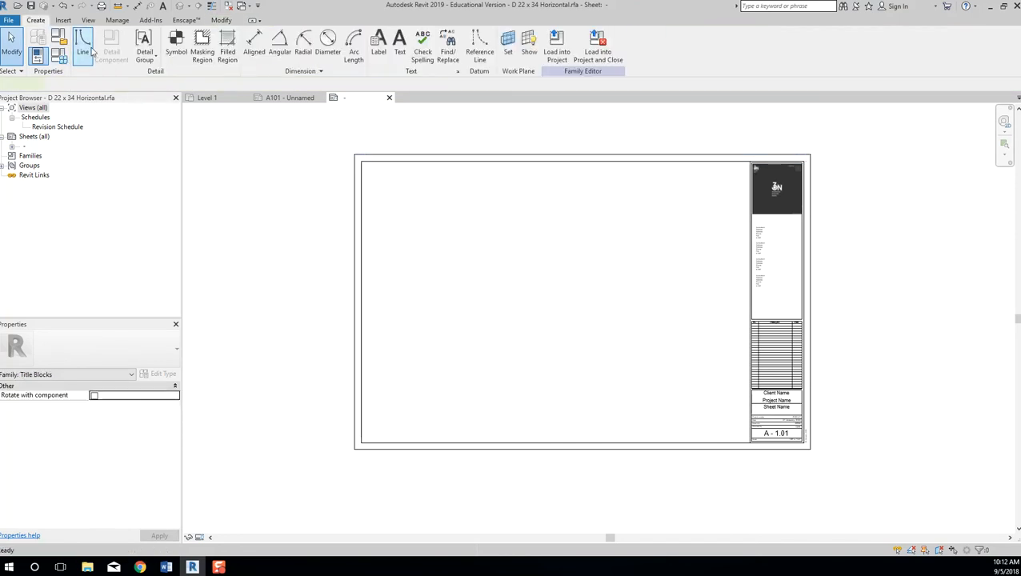
left_click(82, 45)
left_click(485, 52)
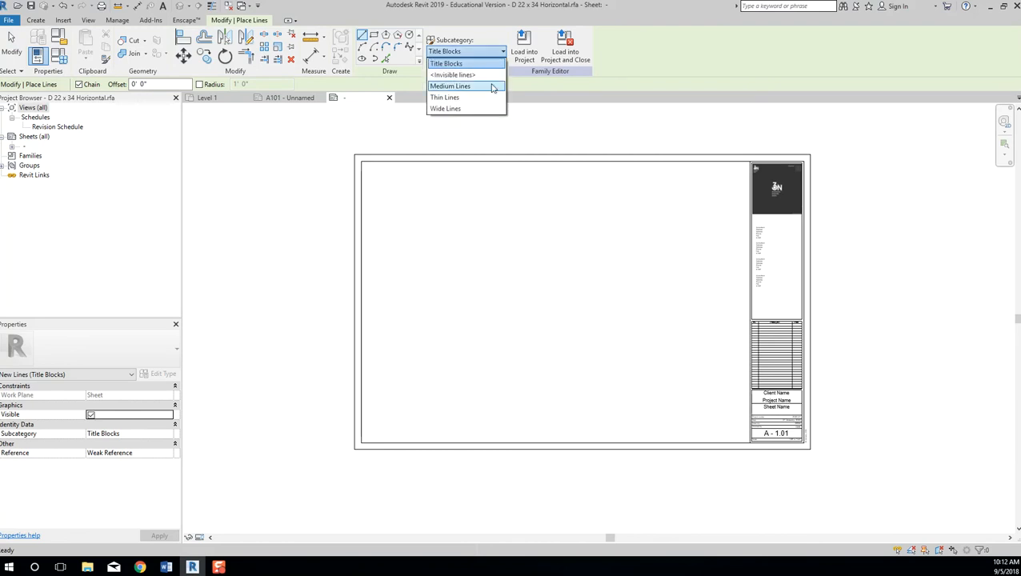
left_click(492, 107)
Draw the wide outer border along the sheet's top, right, bottom and left edges.
left_click(354, 154)
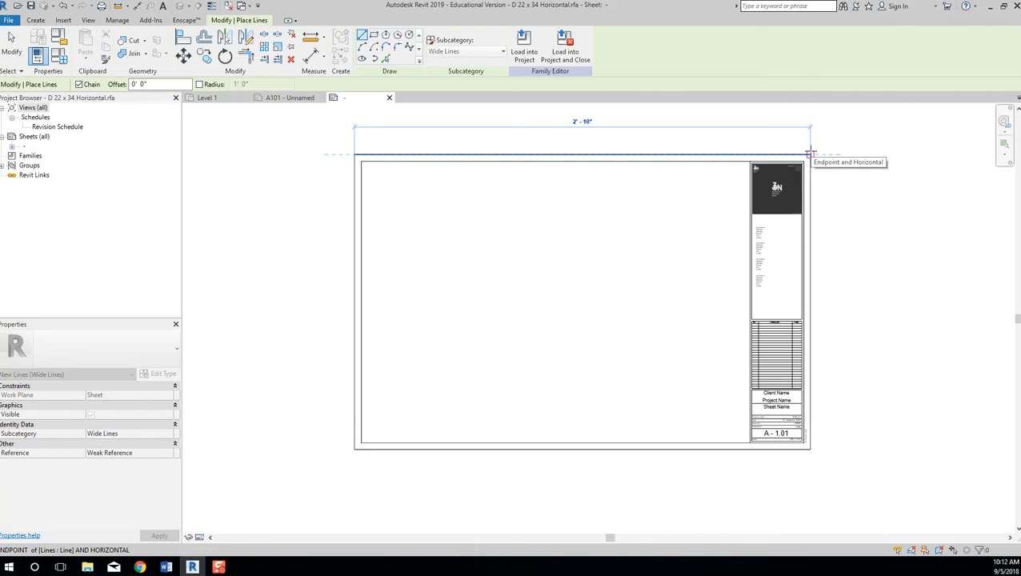
left_click(810, 155)
left_click(810, 448)
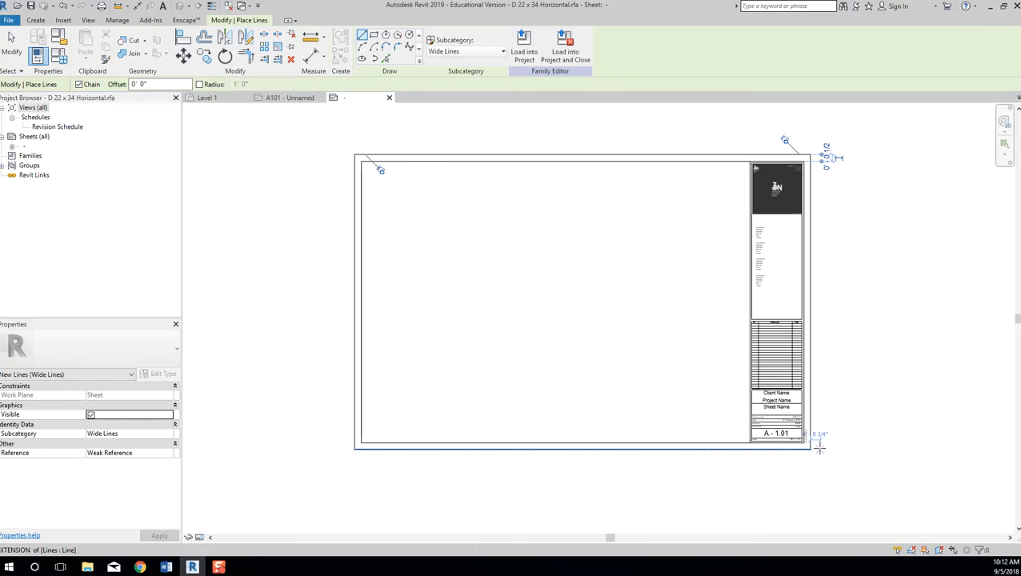
left_click(811, 449)
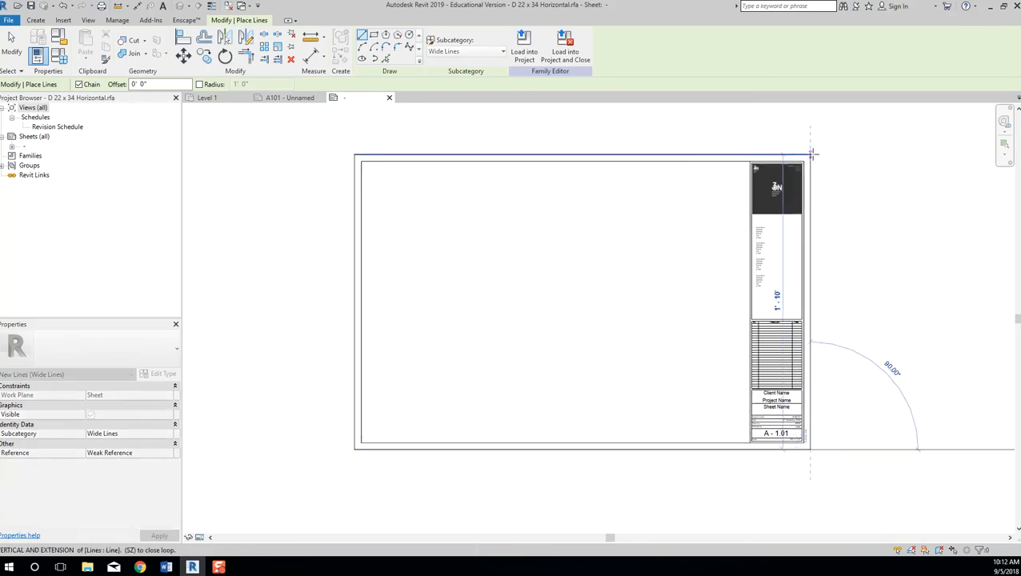
key("Escape")
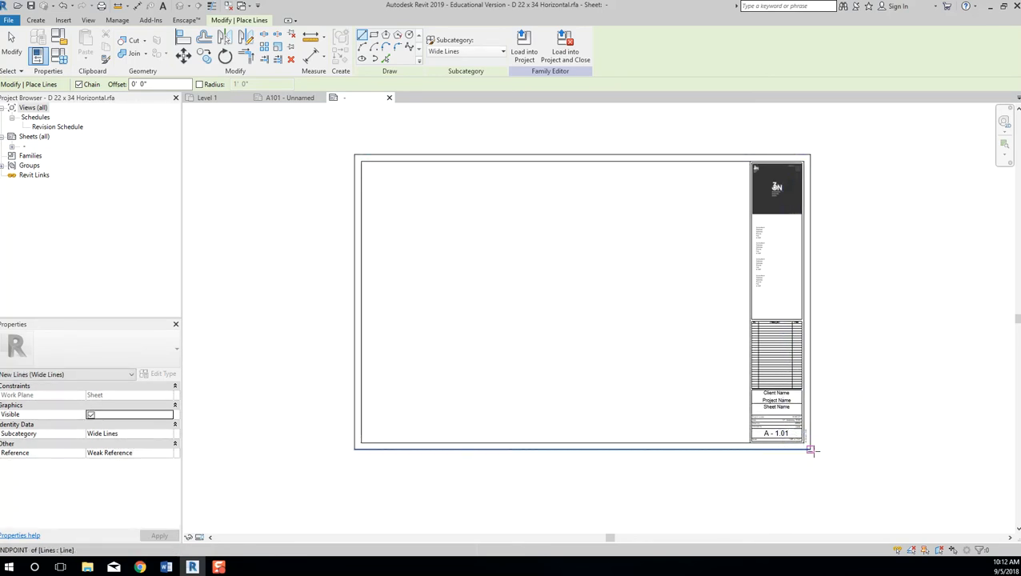
left_click(811, 449)
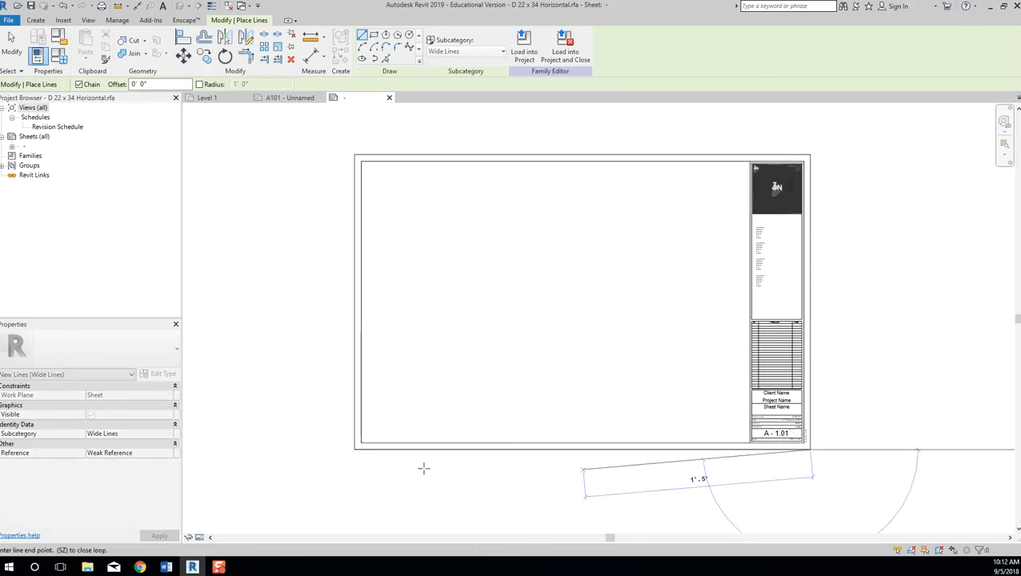
left_click(355, 449)
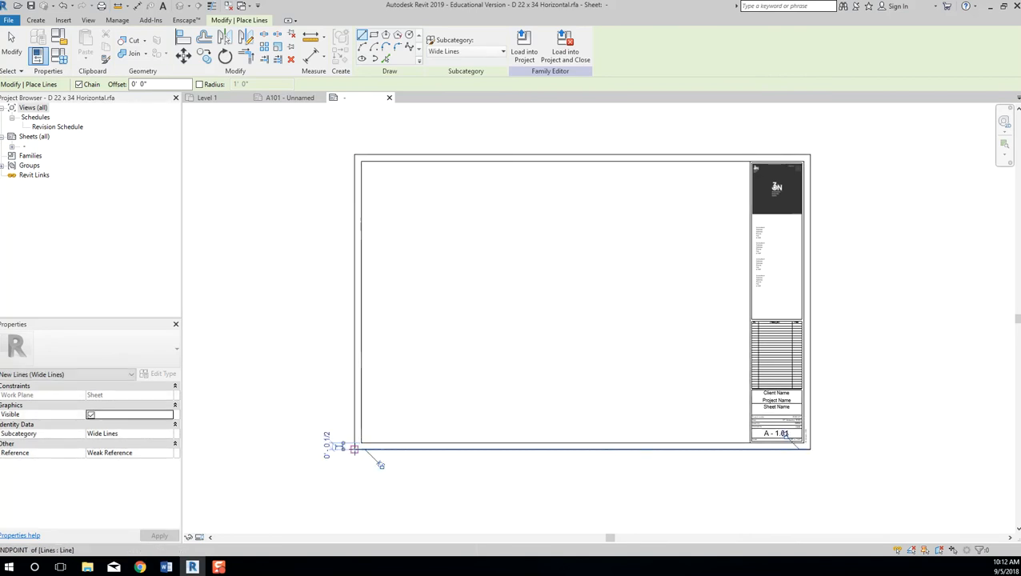
left_click(349, 154)
key("Escape")
scroll(830, 156, "up", 5)
scroll(828, 161, "up", 1)
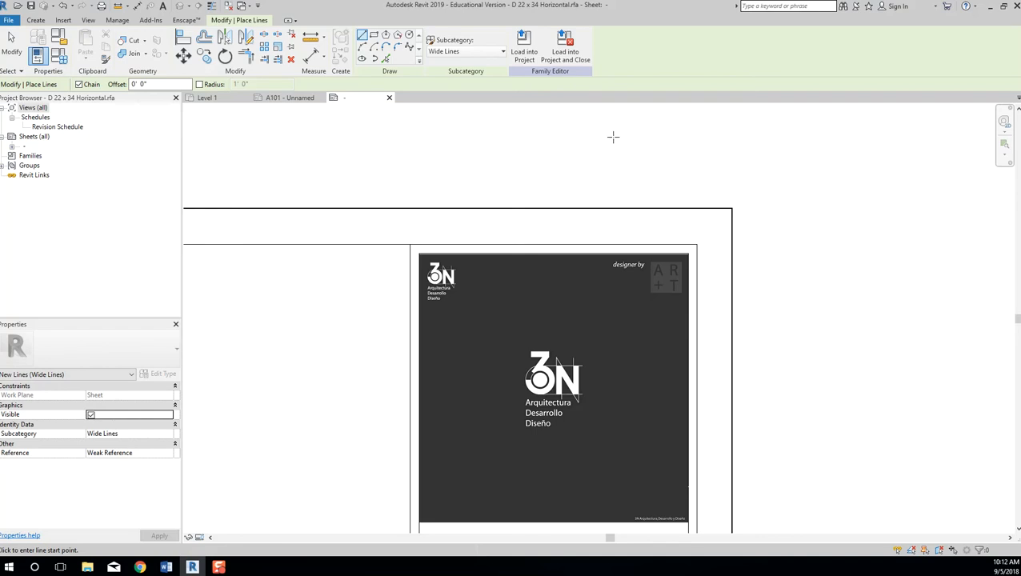
Exit line drawing and zoom around to inspect the new border.
key("Escape")
key("Escape")
scroll(379, 132, "down", 2)
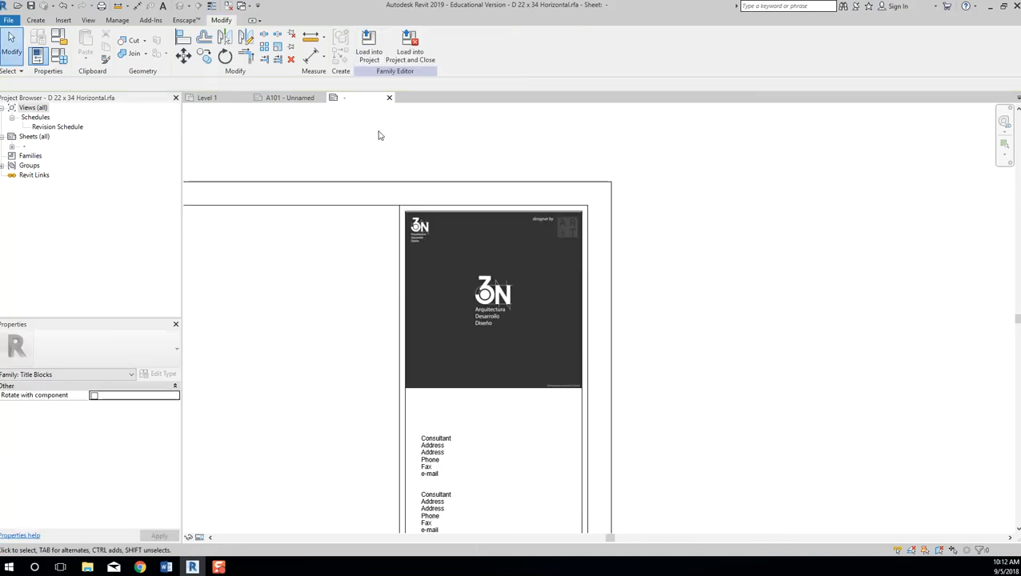
scroll(355, 132, "up", 4)
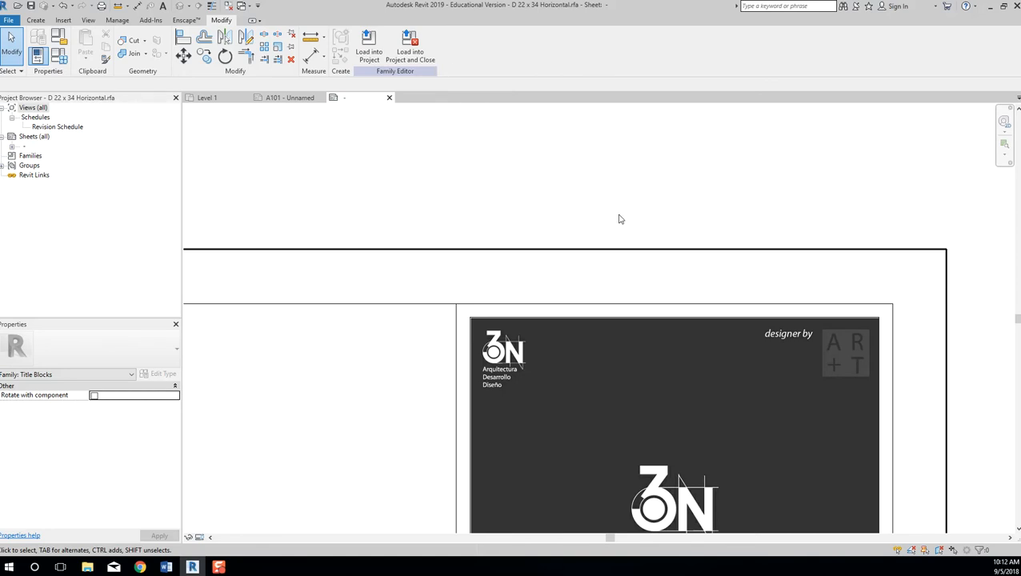
scroll(620, 218, "down", 3)
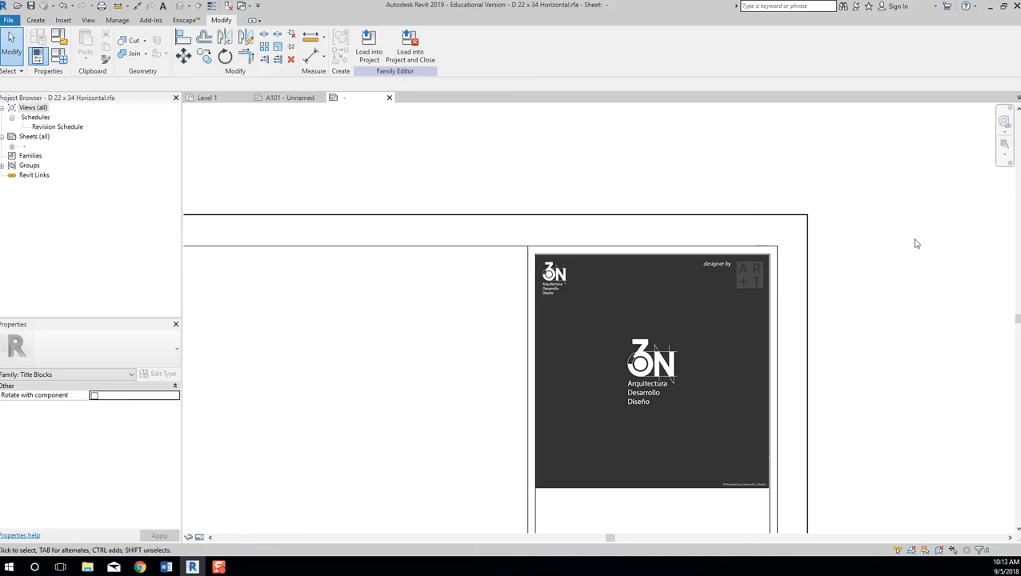
scroll(917, 244, "down", 5)
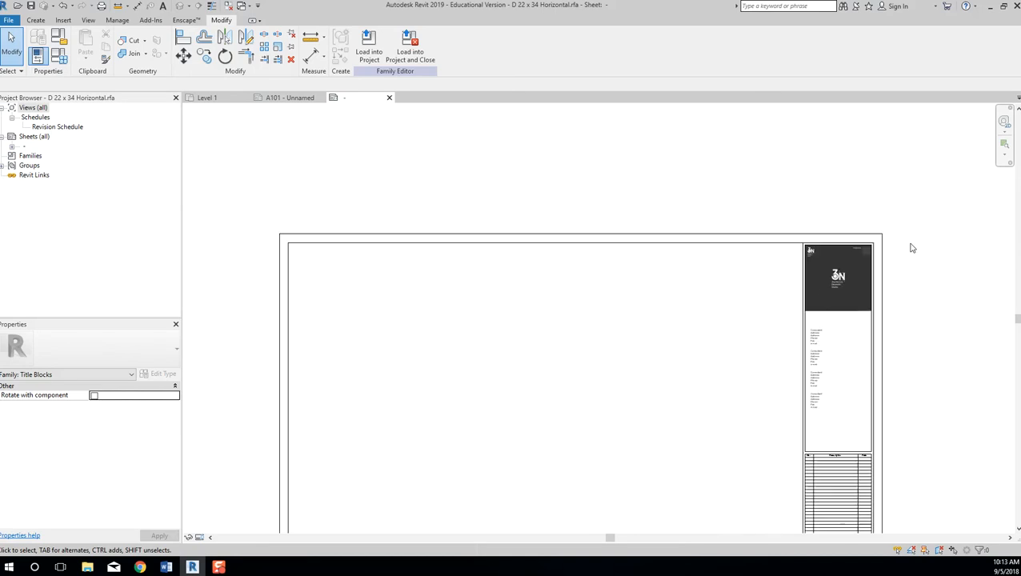
scroll(854, 455, "up", 5)
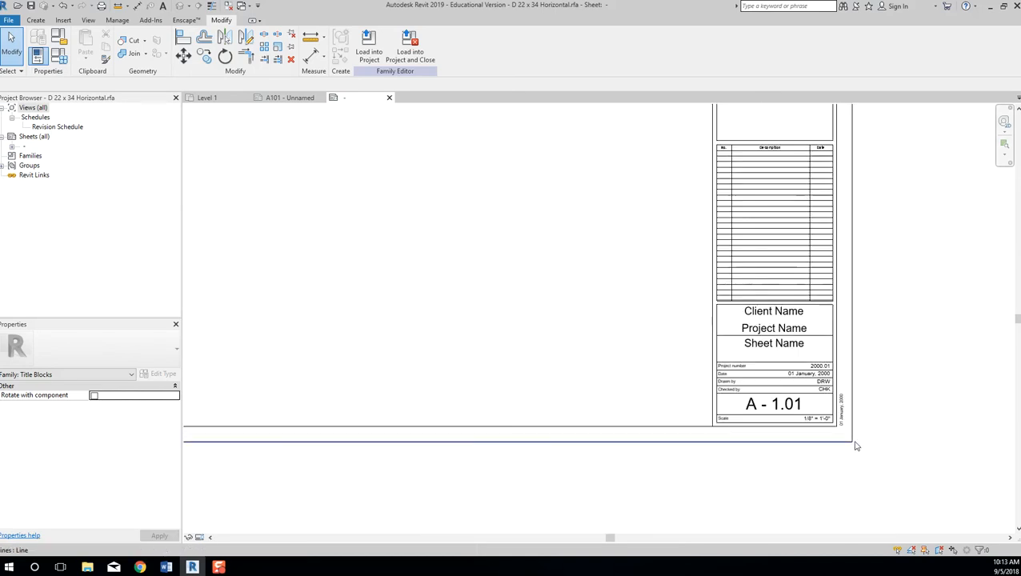
scroll(851, 440, "up", 2)
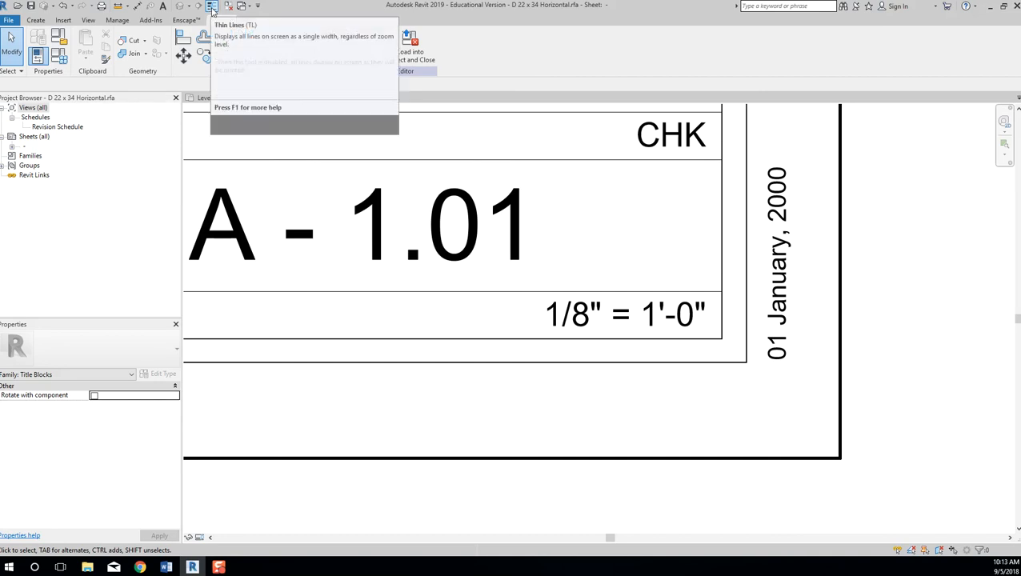
Turn off Thin Lines with TL so the border shows its true weight, viewing the whole sheet.
left_click(212, 6)
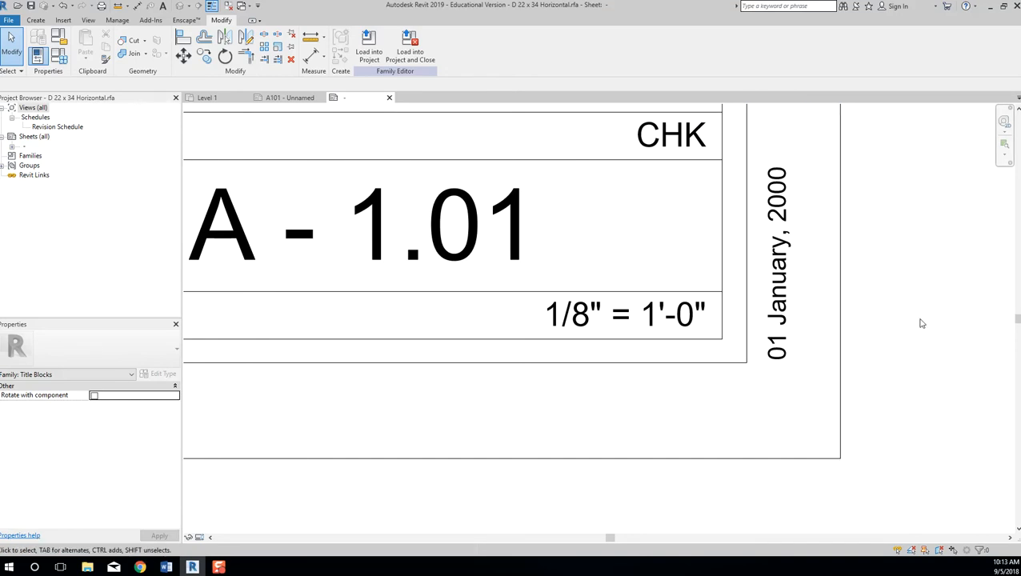
key("t")
key("l")
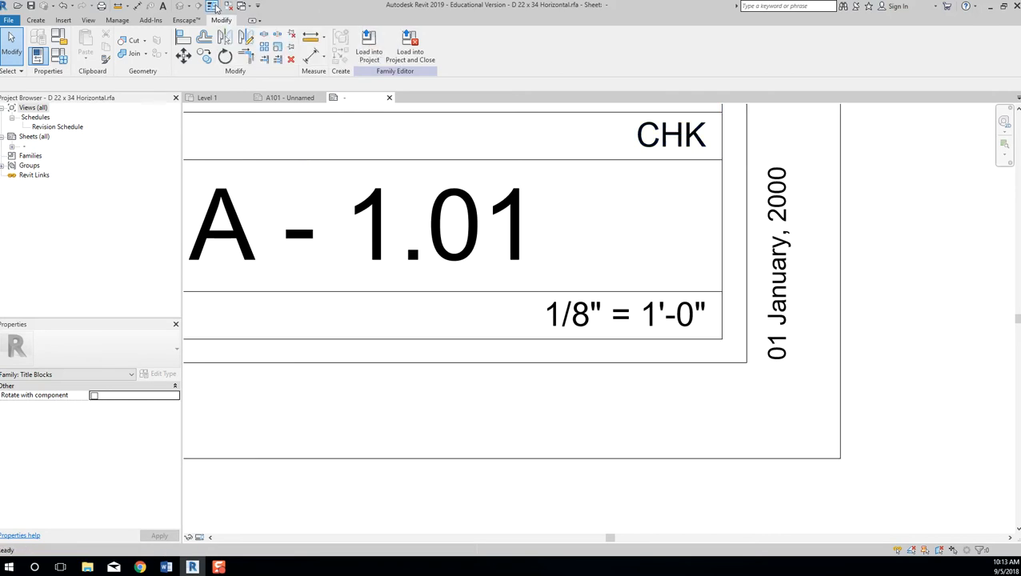
scroll(838, 316, "down", 2)
scroll(838, 320, "down", 4)
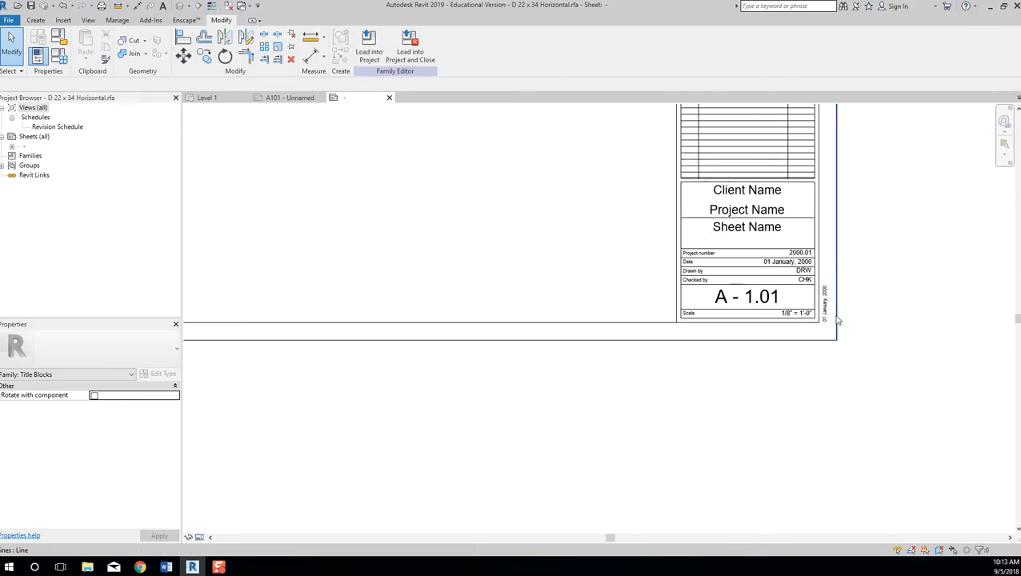
middle_click_drag(854, 310, 918, 350)
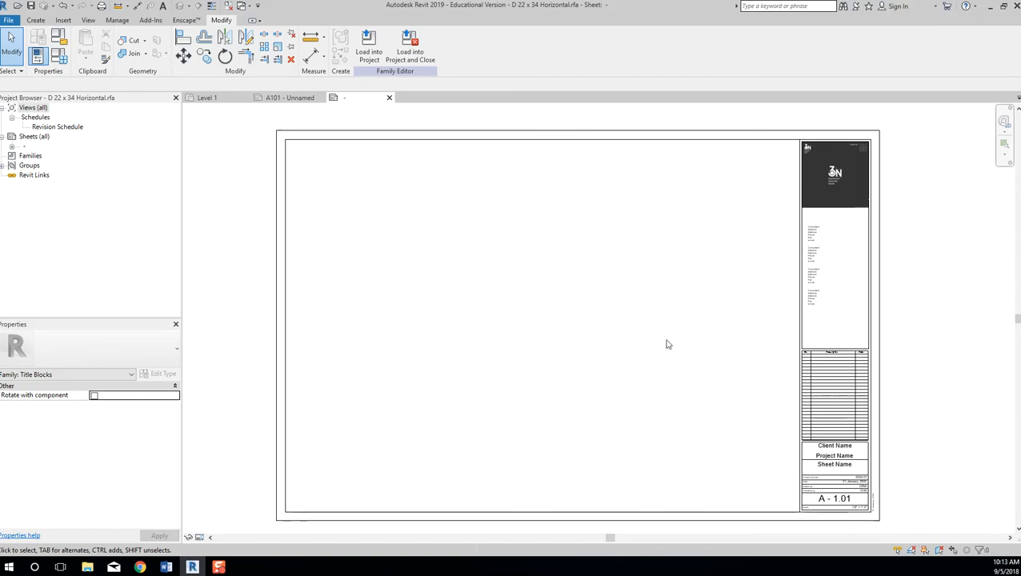
Open the project coversheet PDF from the 2510 folder in Acrobat Reader.
left_click(87, 566)
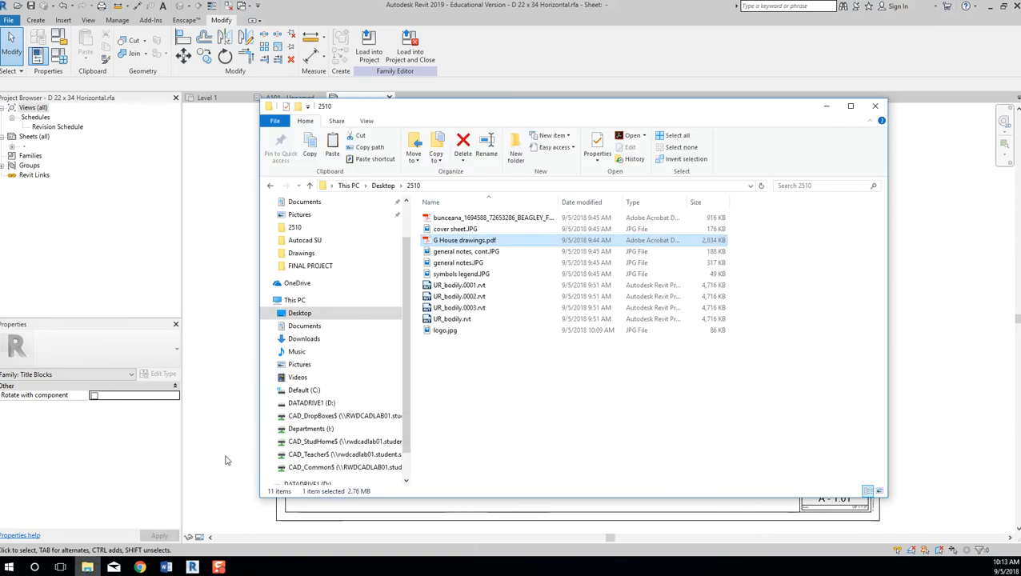
double_click(472, 218)
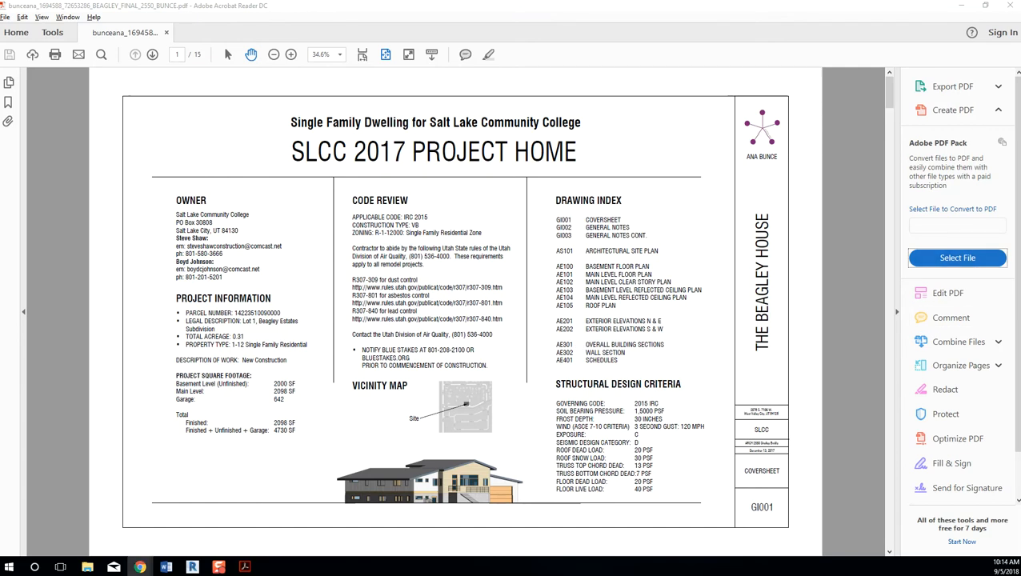
Restore the Chrome window showing the 04_Project Setup Canvas assignment over the PDF.
left_click(139, 567)
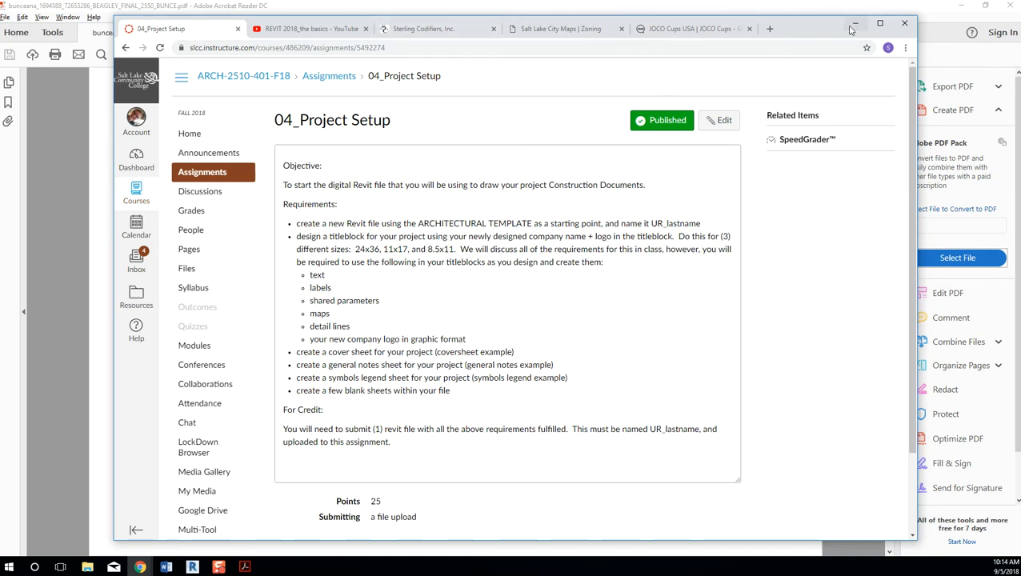
Drag the assignment window off the right edge to uncover the SLCC 2017 coversheet.
left_click_drag(814, 27, 1020, 27)
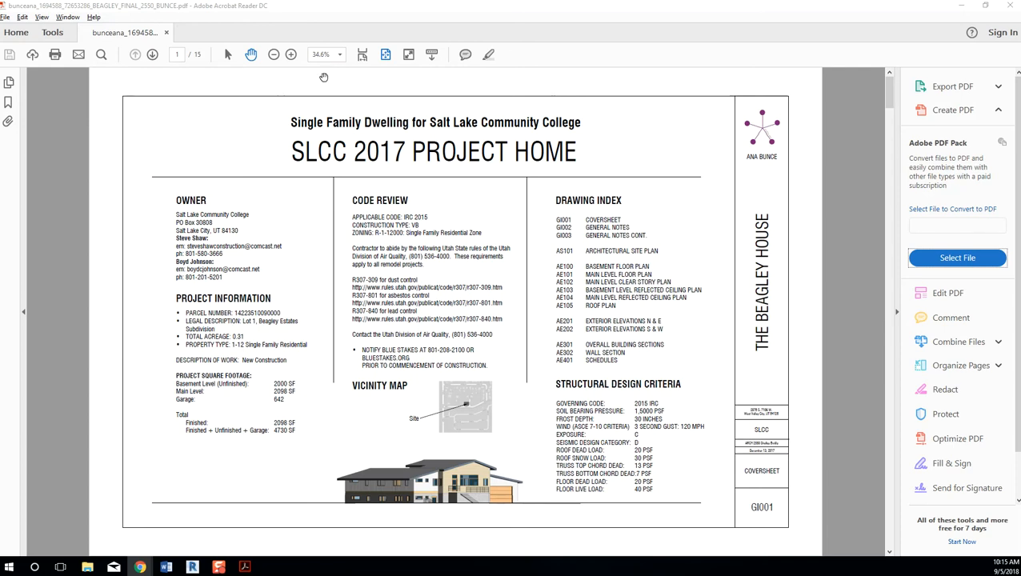
Zoom into the coversheet's Vicinity Map in Acrobat, then back out to 34.6%.
left_click(305, 156)
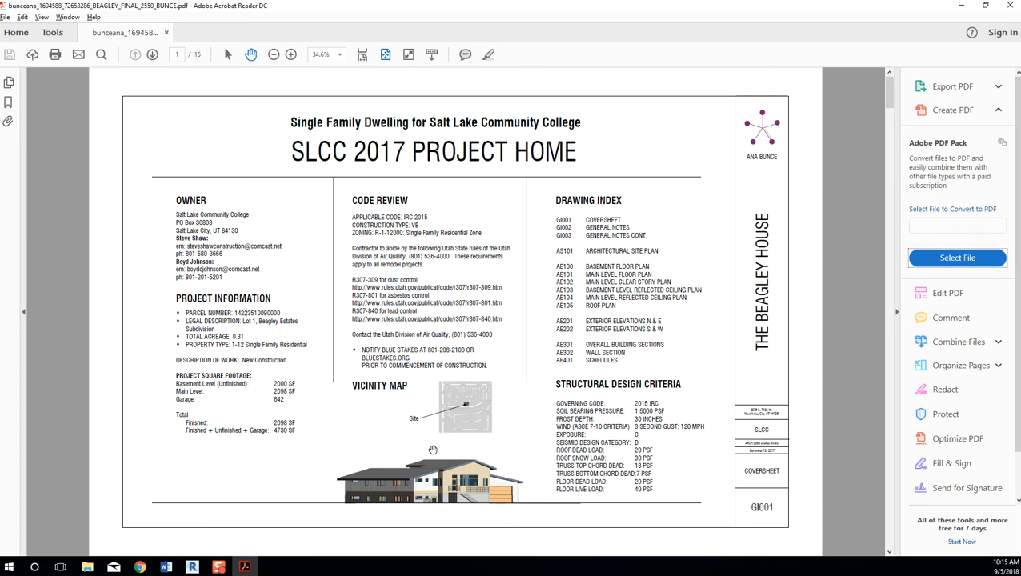
scroll(456, 437, "up", 4, "ctrl")
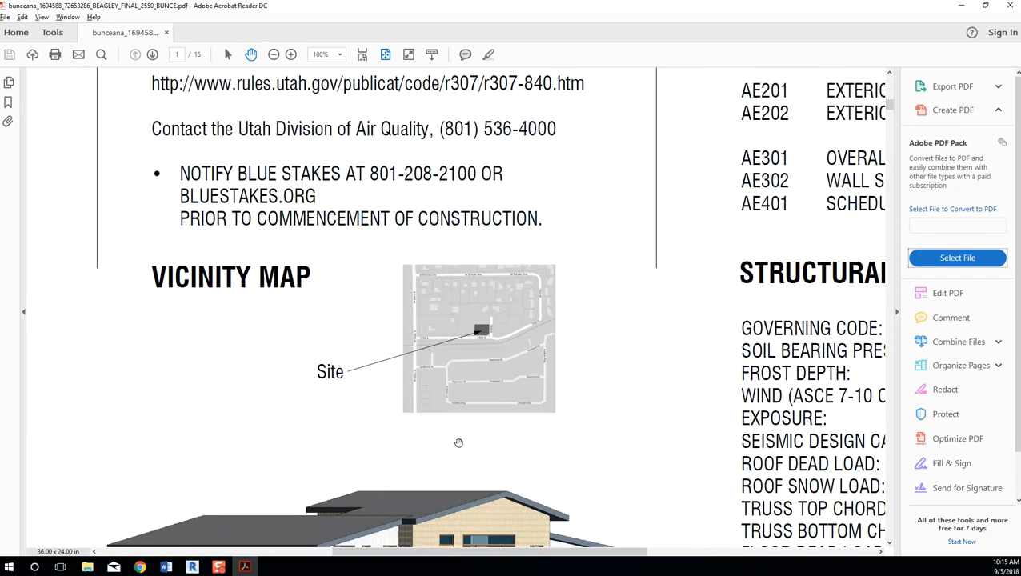
scroll(454, 419, "up", 2, "ctrl")
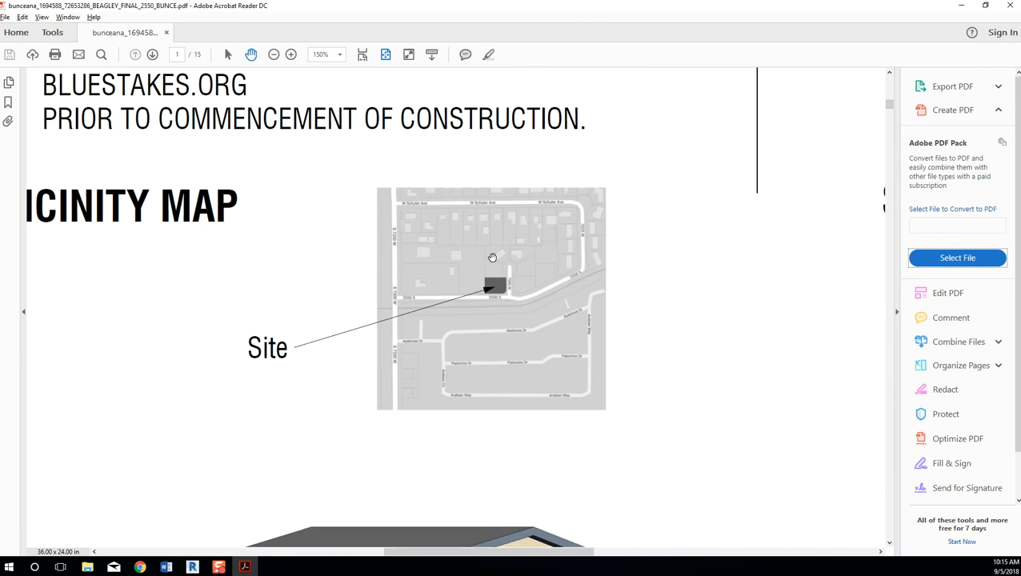
scroll(493, 257, "down", 2, "ctrl")
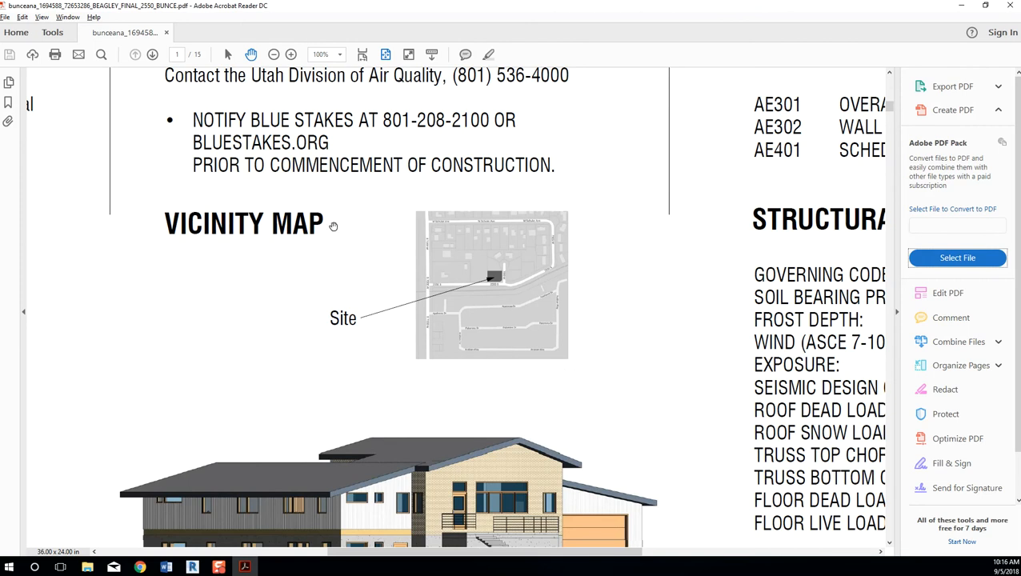
scroll(334, 226, "down", 5, "ctrl")
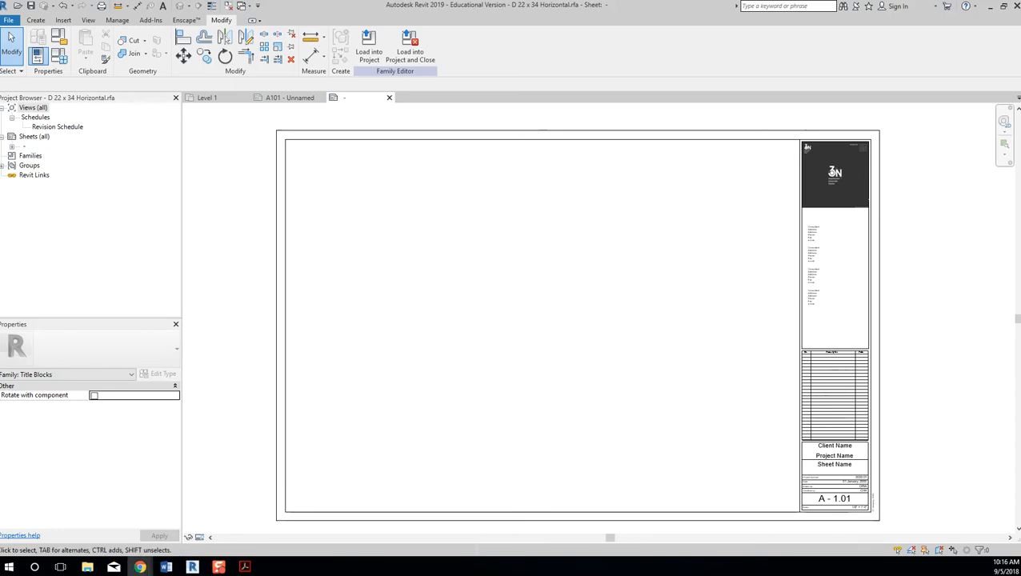
Open a Chrome window centred over Revit and search Google for 'maps'.
left_click(139, 567)
left_click_drag(848, 8, 415, 32)
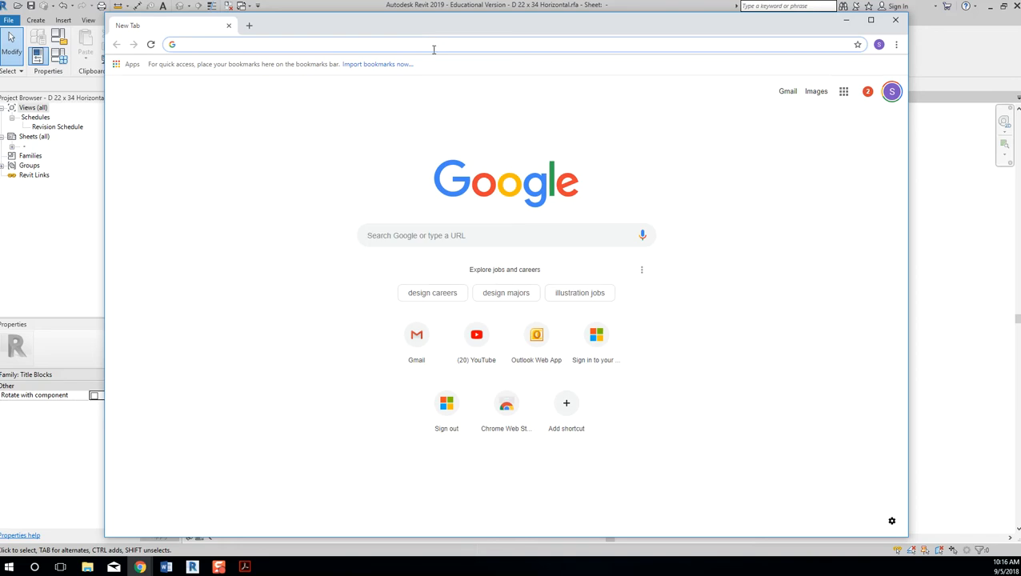
type("maps")
key("Return")
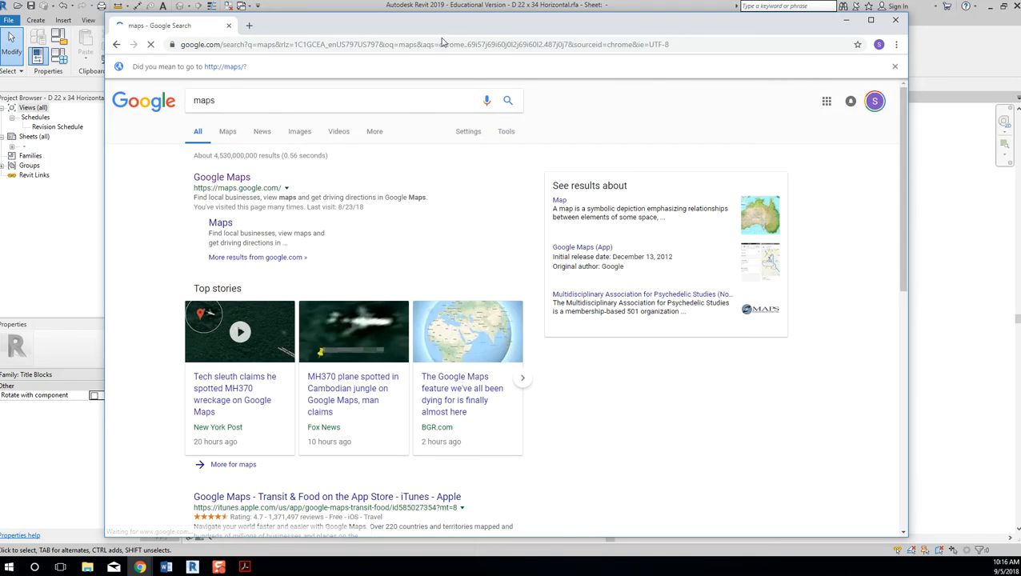
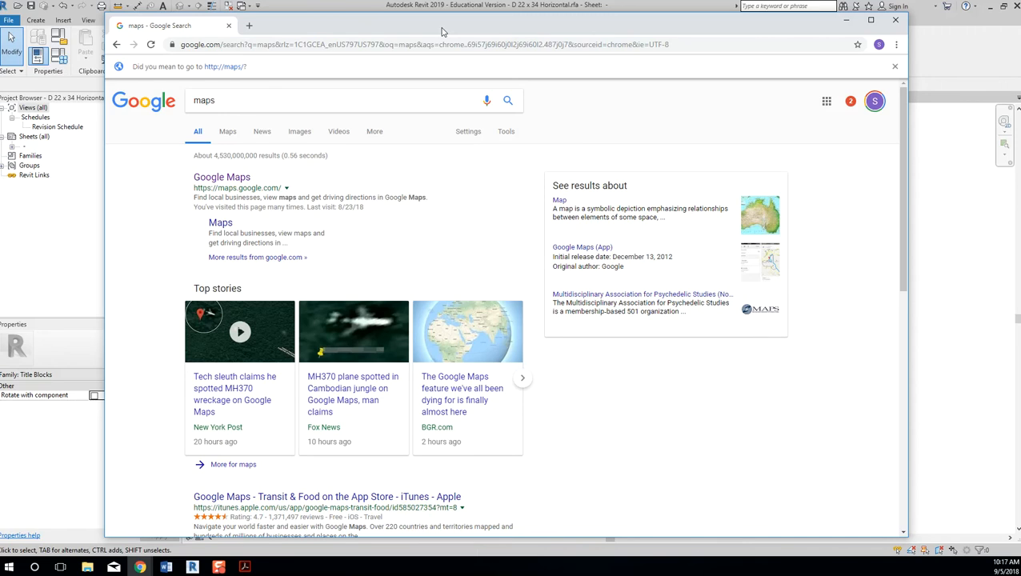
Open Google Maps and pan and zoom north-east toward Salt Lake City.
left_click(229, 176)
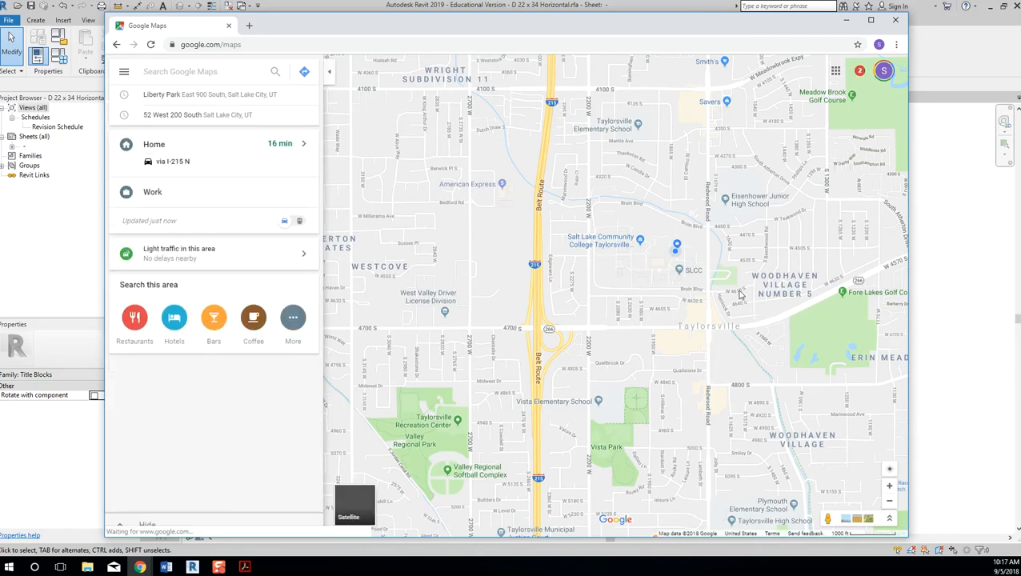
left_click_drag(729, 174, 642, 448)
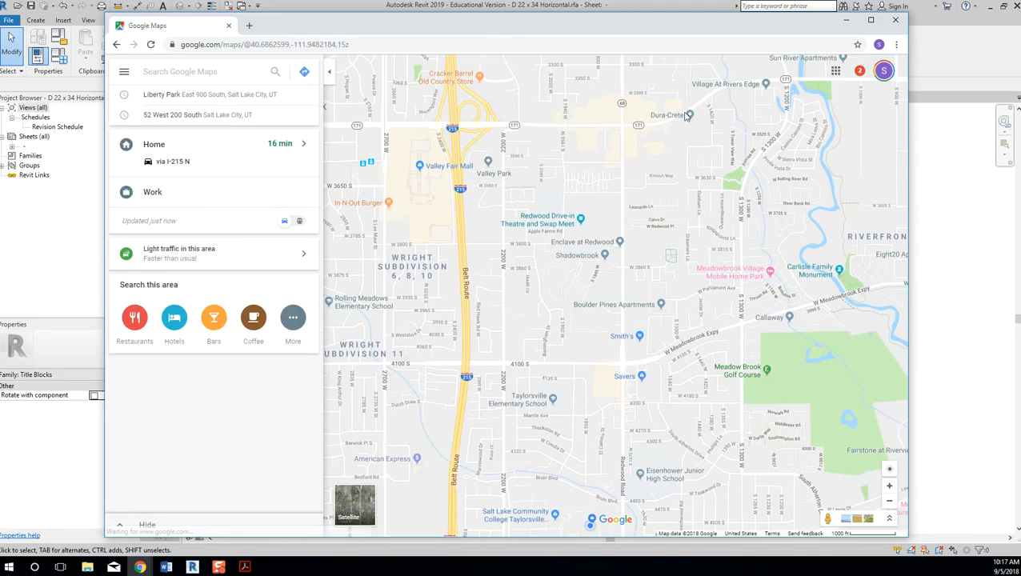
left_click_drag(580, 160, 480, 164)
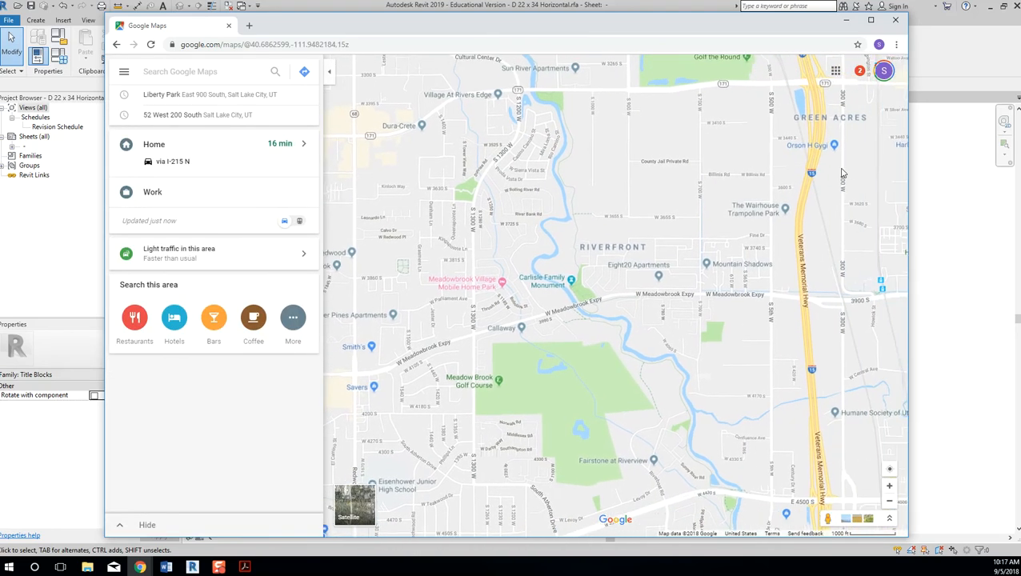
scroll(664, 269, "up", 1)
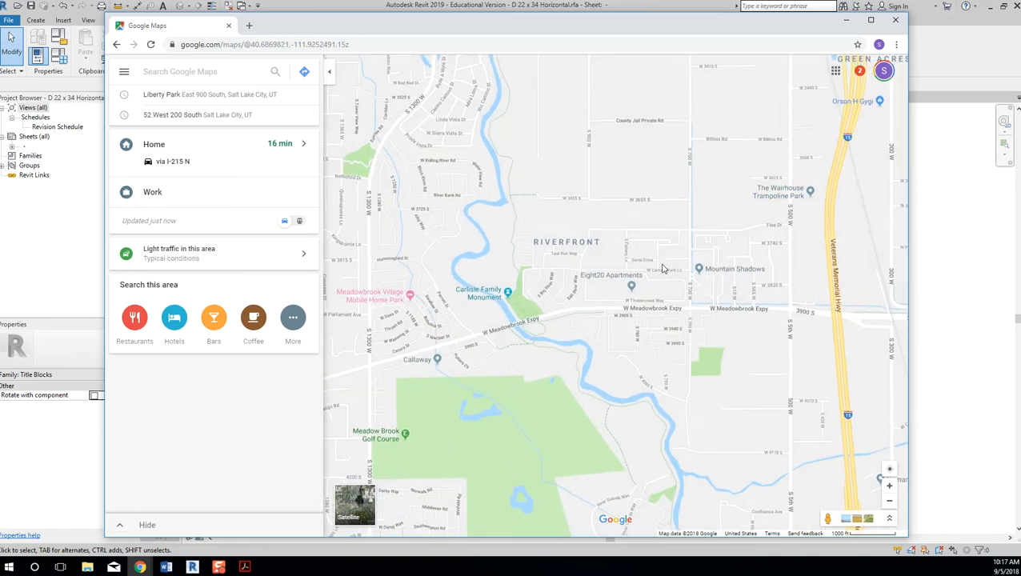
scroll(677, 289, "up", 1)
left_click_drag(855, 158, 664, 312)
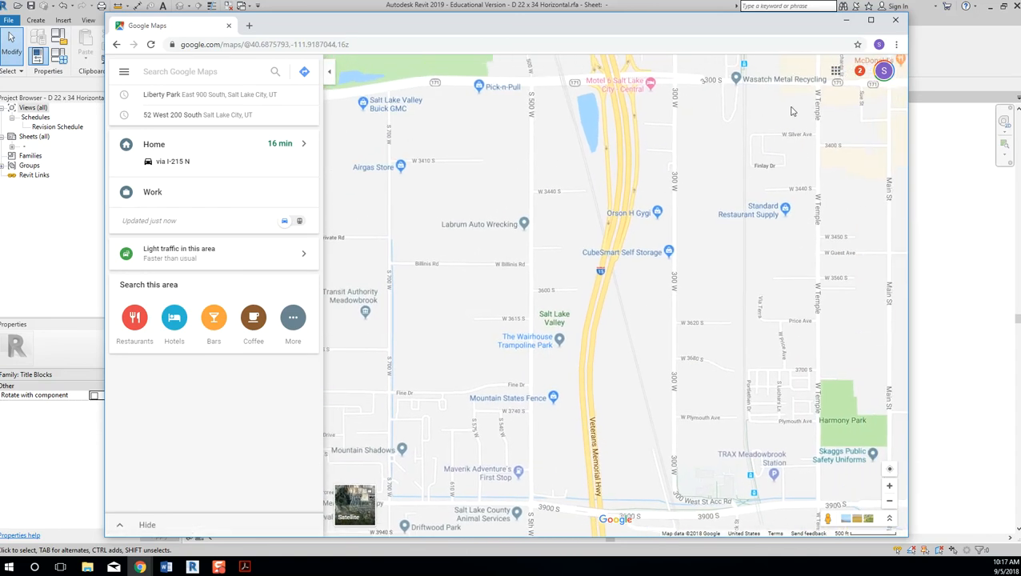
left_click_drag(795, 140, 718, 324)
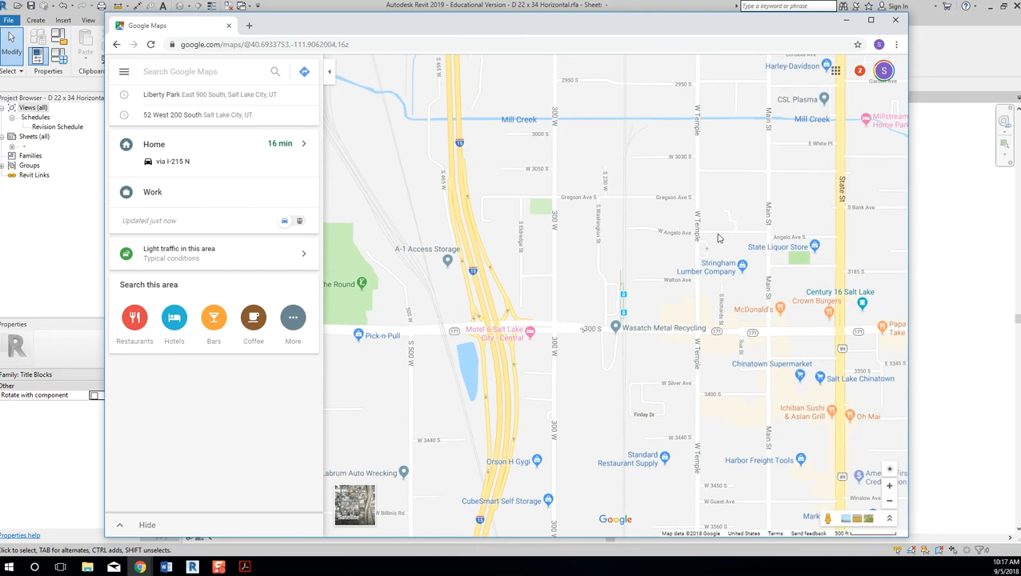
Pan north past Nibley Park Golf Course and 1300 S toward Liberty Park.
left_click_drag(738, 205, 540, 268)
left_click_drag(712, 135, 711, 407)
left_click_drag(688, 228, 623, 392)
left_click_drag(860, 440, 740, 420)
left_click_drag(800, 152, 779, 268)
left_click_drag(813, 140, 791, 256)
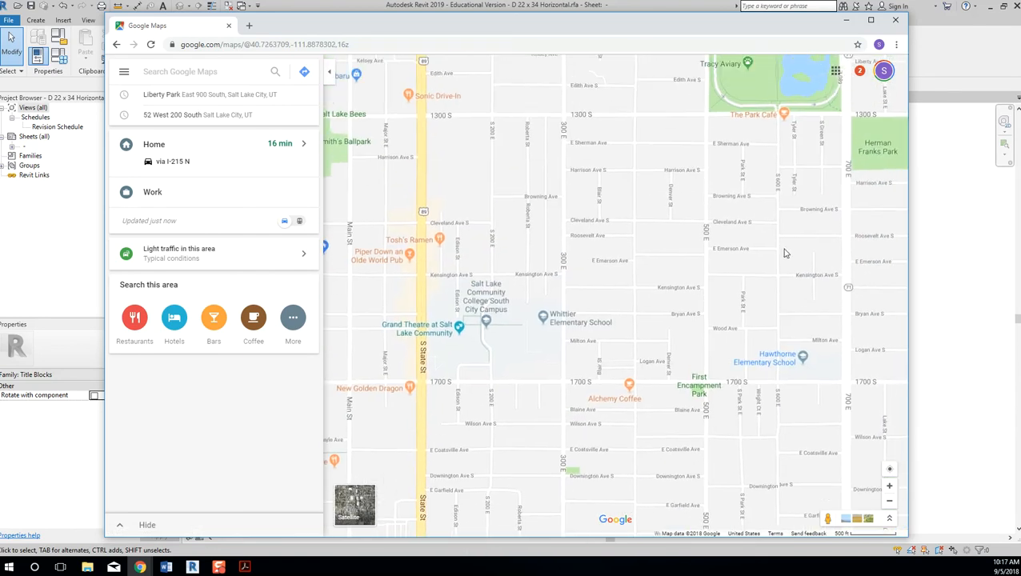
scroll(698, 108, "up", 2)
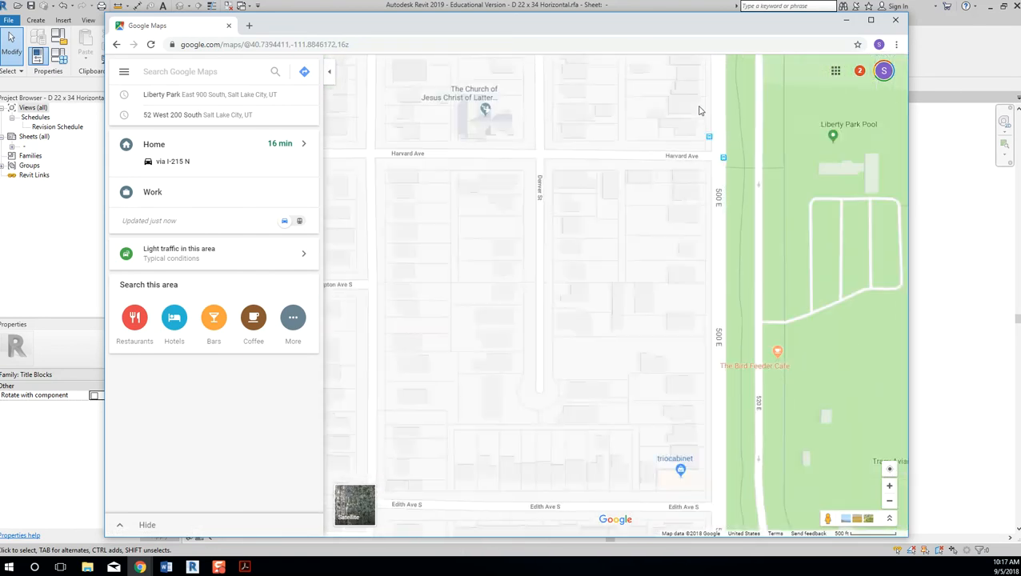
Maximize Chrome and adjust the zoom on the blocks west of Liberty Park along 500 E.
double_click(602, 23)
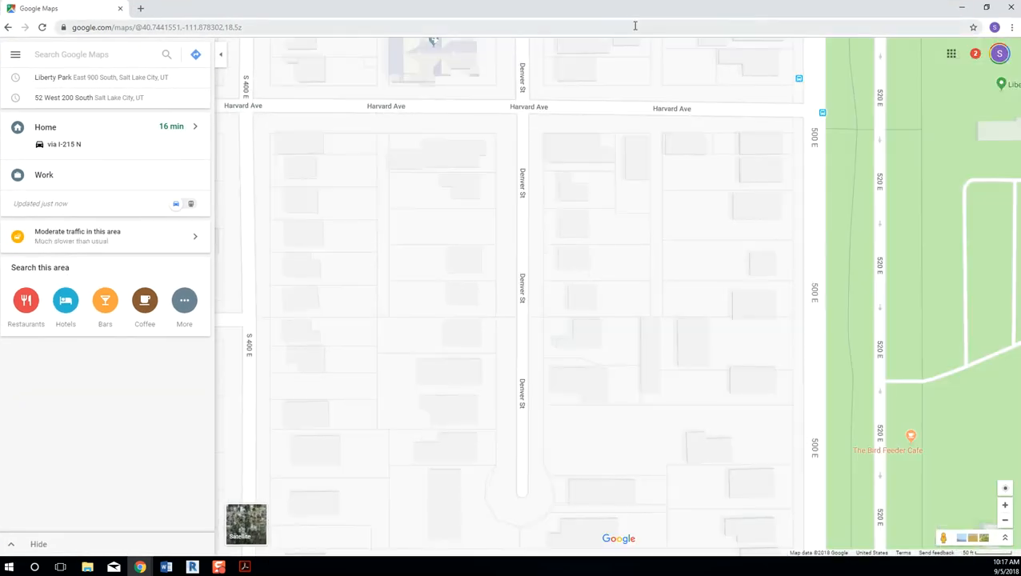
scroll(804, 406, "up", 1)
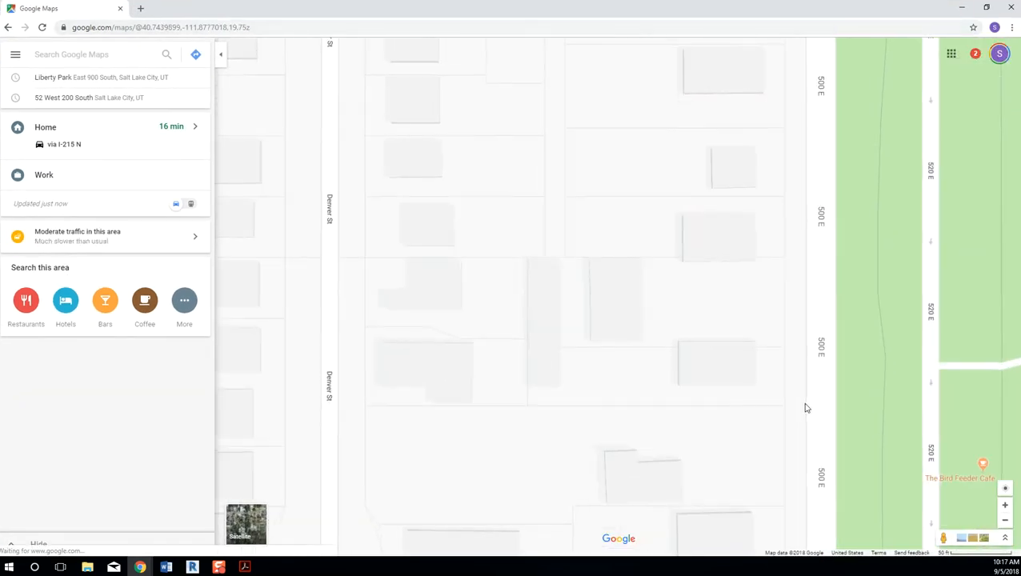
scroll(804, 372, "down", 1)
scroll(805, 371, "down", 2)
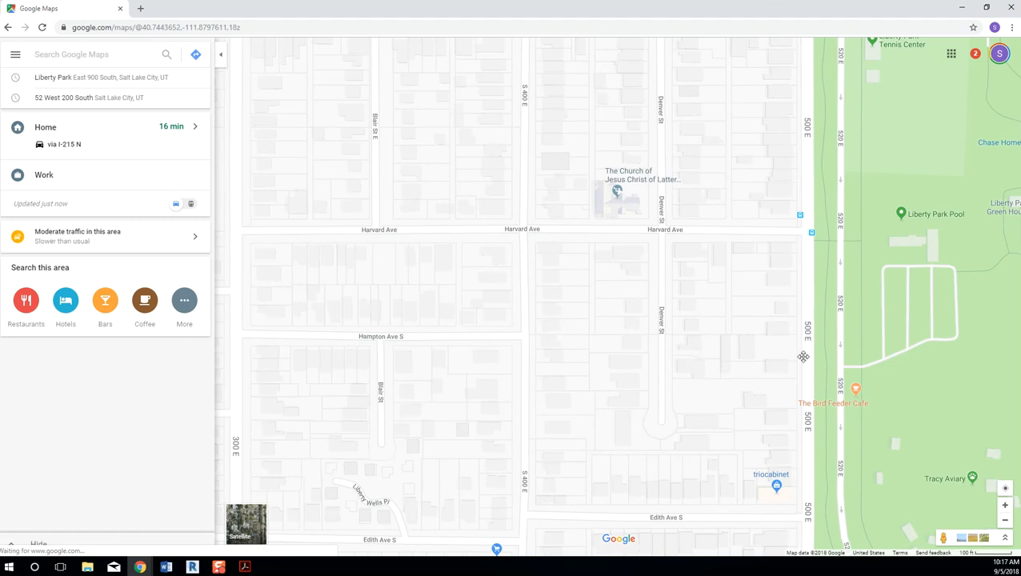
scroll(787, 144, "up", 2)
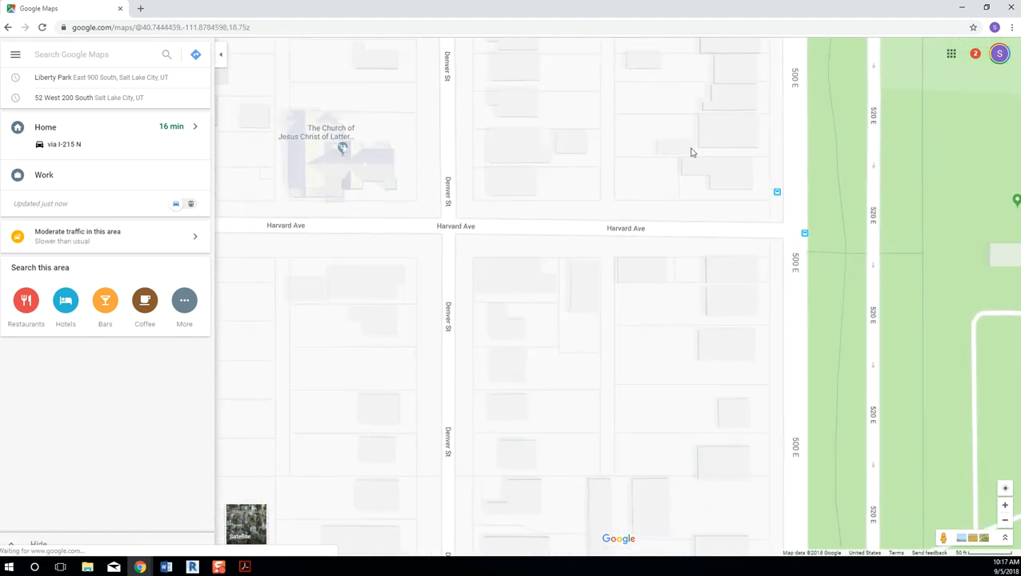
scroll(640, 310, "down", 2)
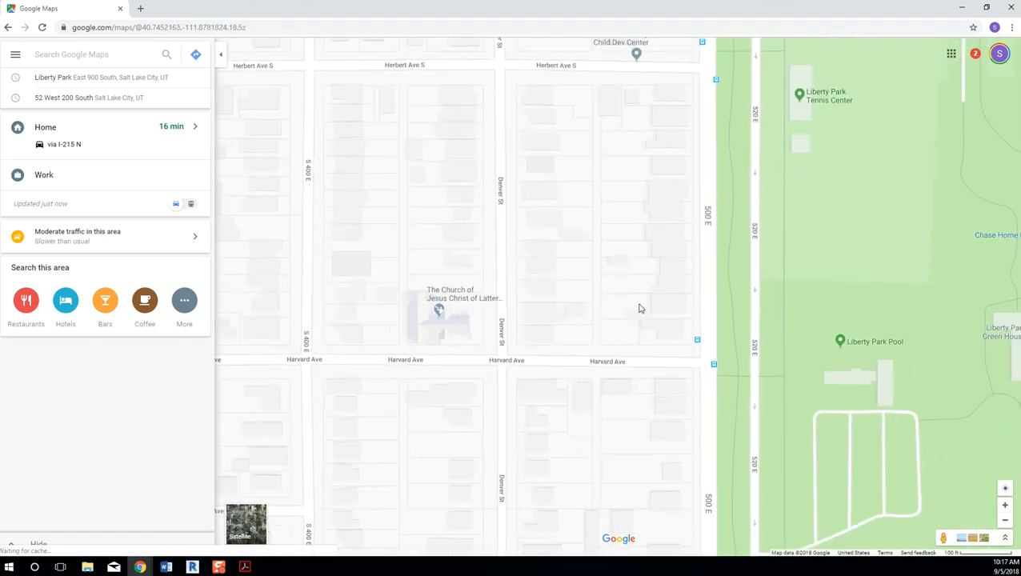
scroll(629, 281, "down", 1)
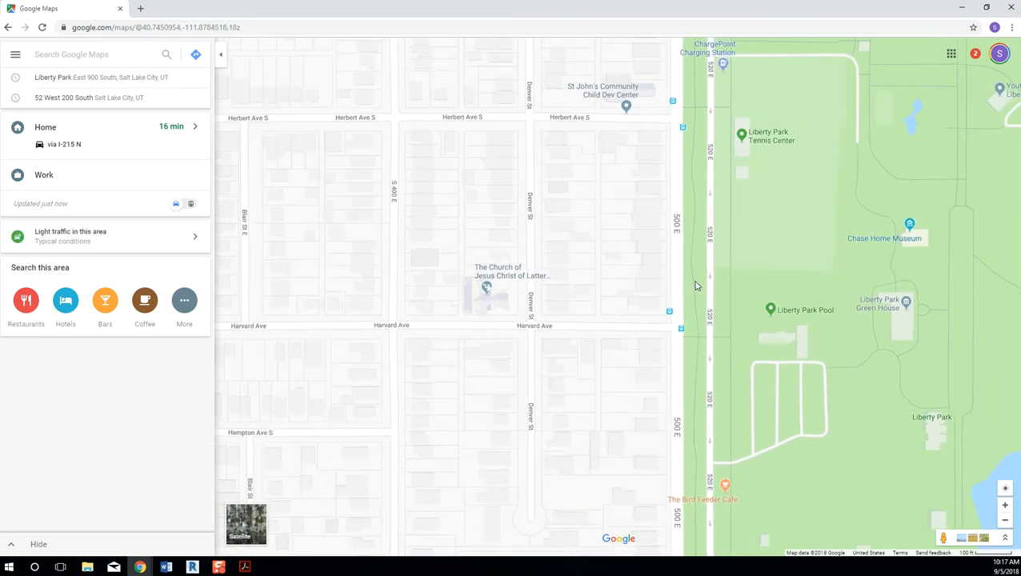
Launch Snipping Tool and capture the map area around Liberty Park, redoing the first narrow snip.
left_click(9, 567)
type("snip")
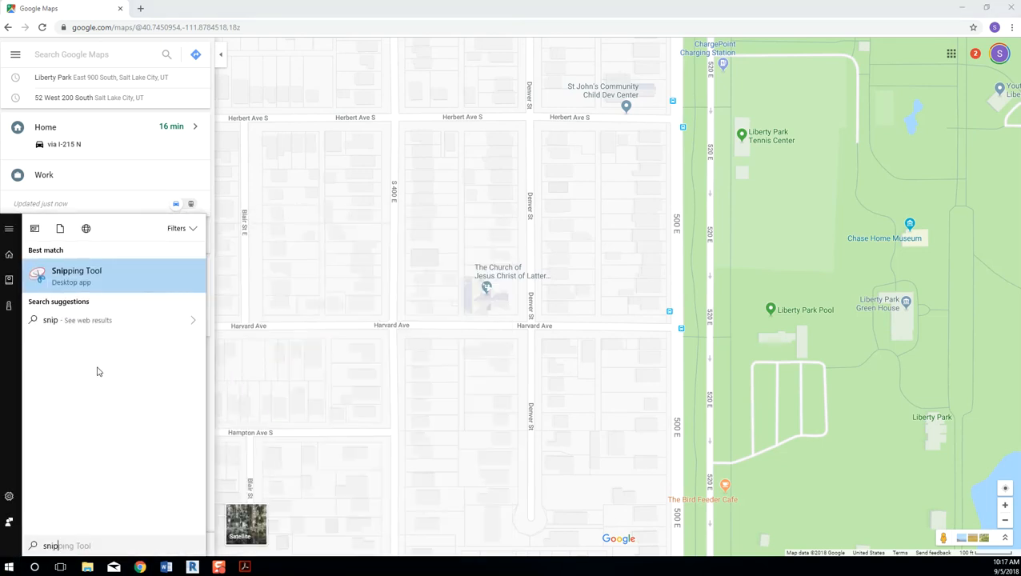
left_click(91, 289)
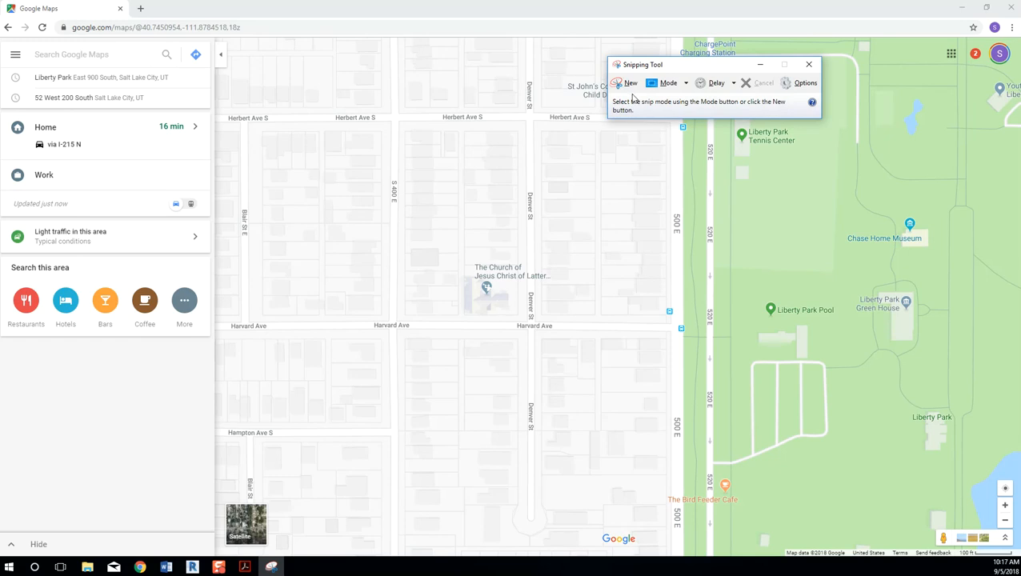
left_click(627, 82)
left_click_drag(241, 51, 326, 521)
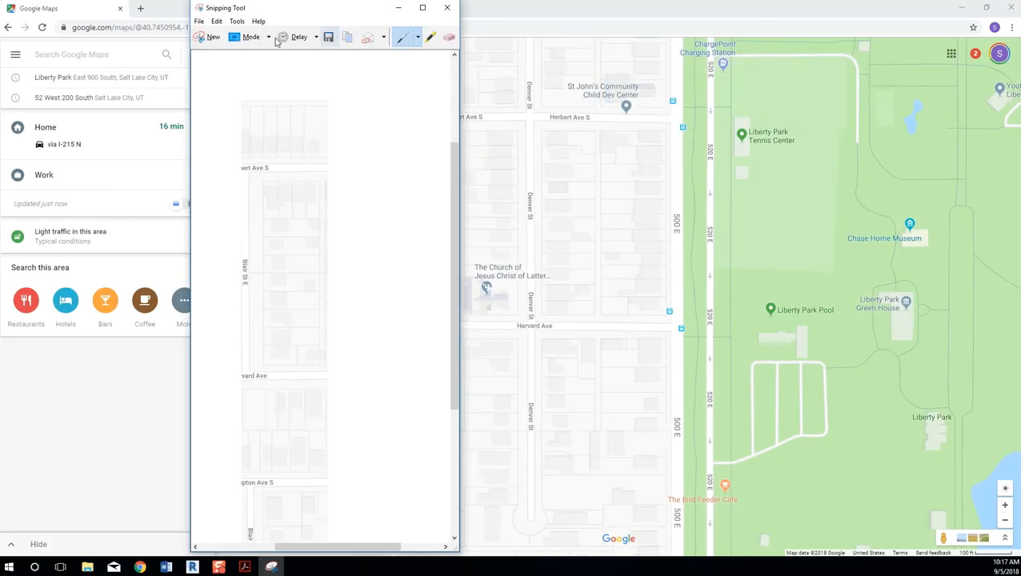
left_click(205, 38)
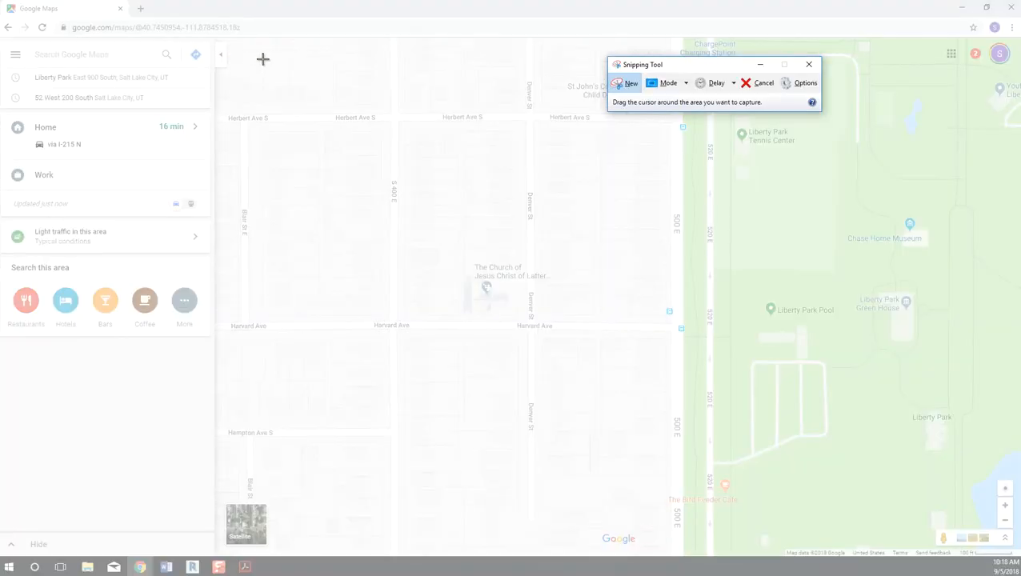
left_click_drag(274, 60, 930, 541)
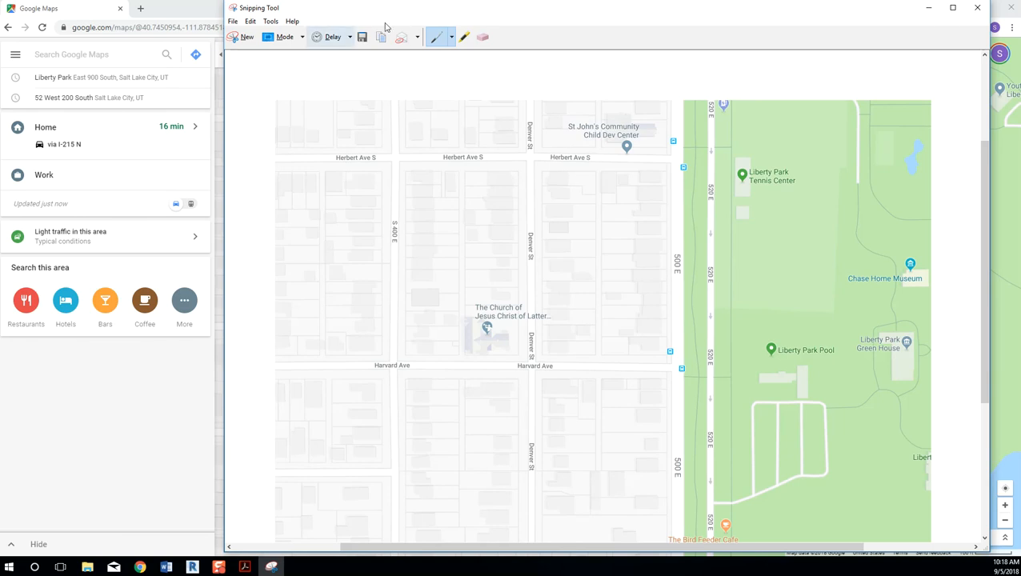
Save the snip as the PNG 'vicinity map' in the Desktop 2510 folder.
left_click(363, 38)
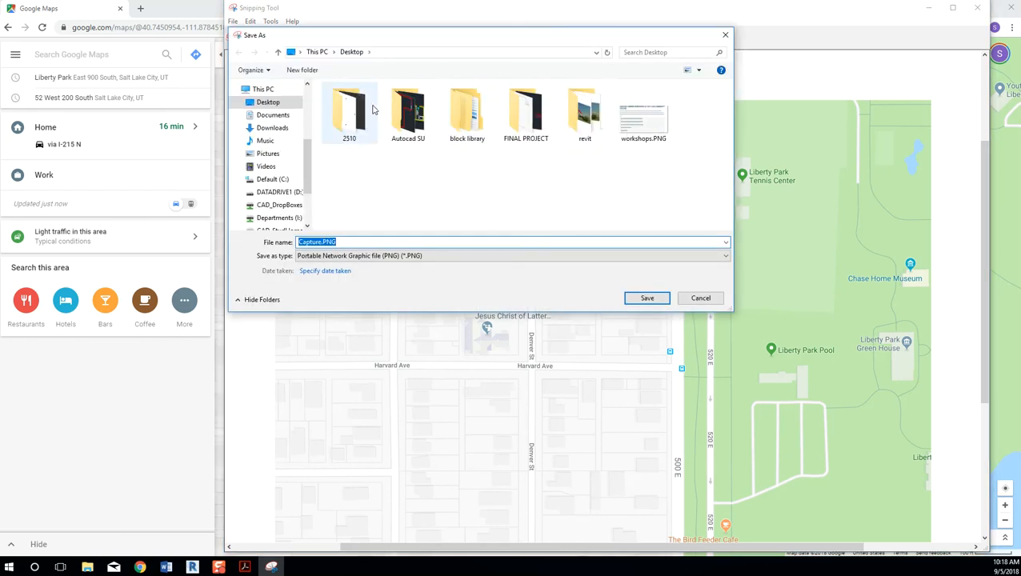
double_click(340, 106)
double_click(382, 242)
type("v")
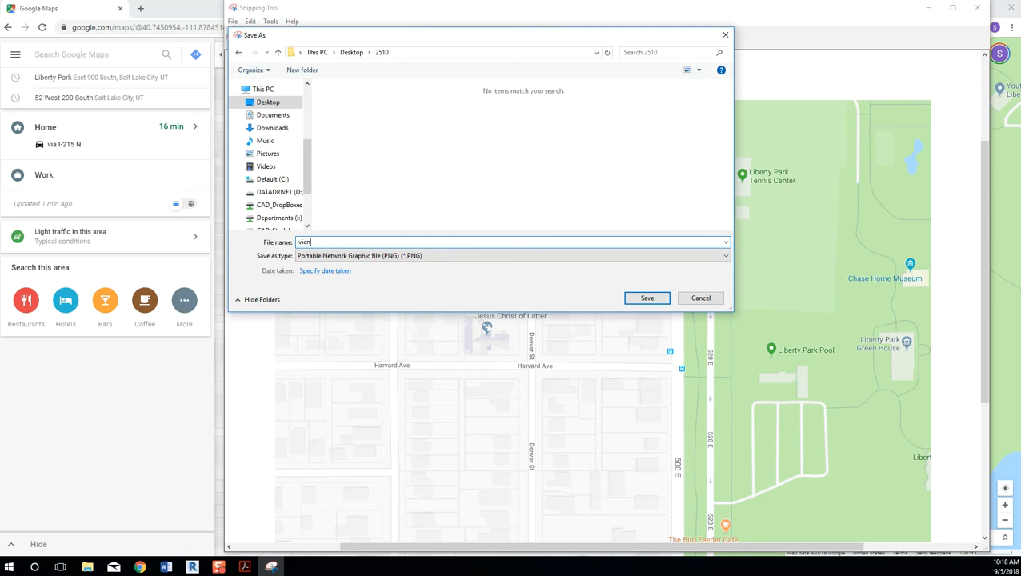
type("icinity map")
key("Return")
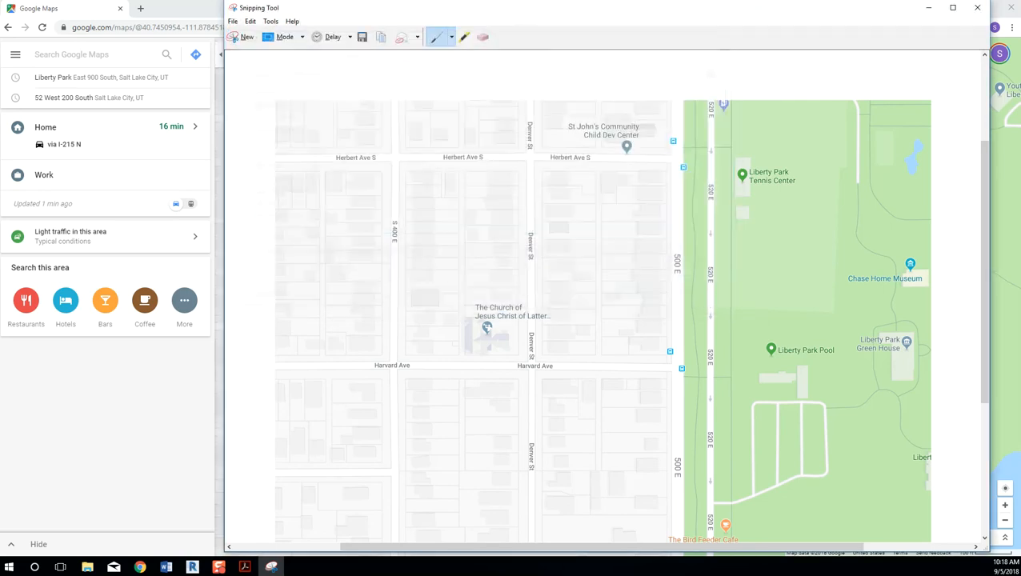
left_click(932, 8)
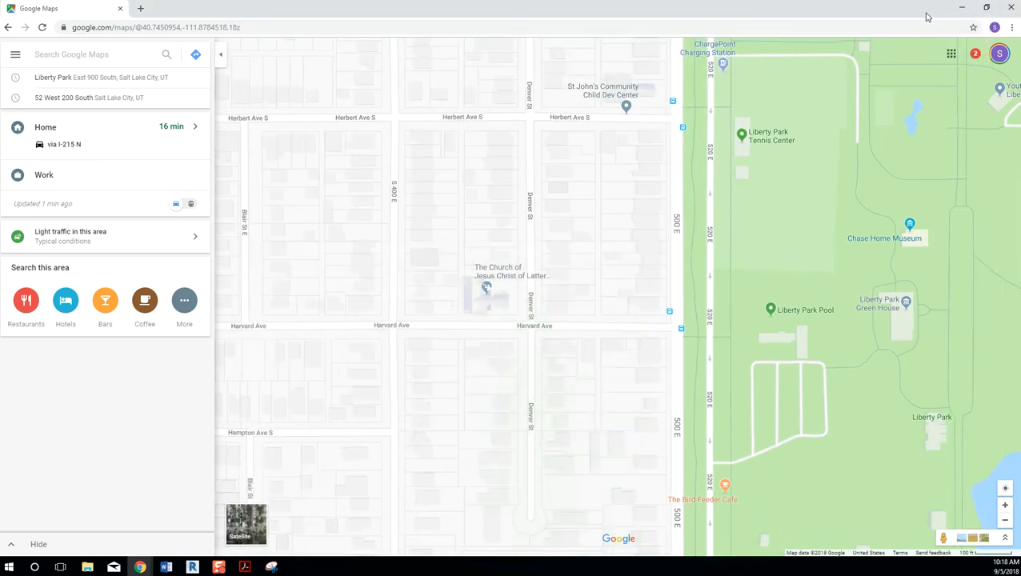
Back in Revit, import the vicinity map.PNG image from the Insert tab.
left_click(956, 8)
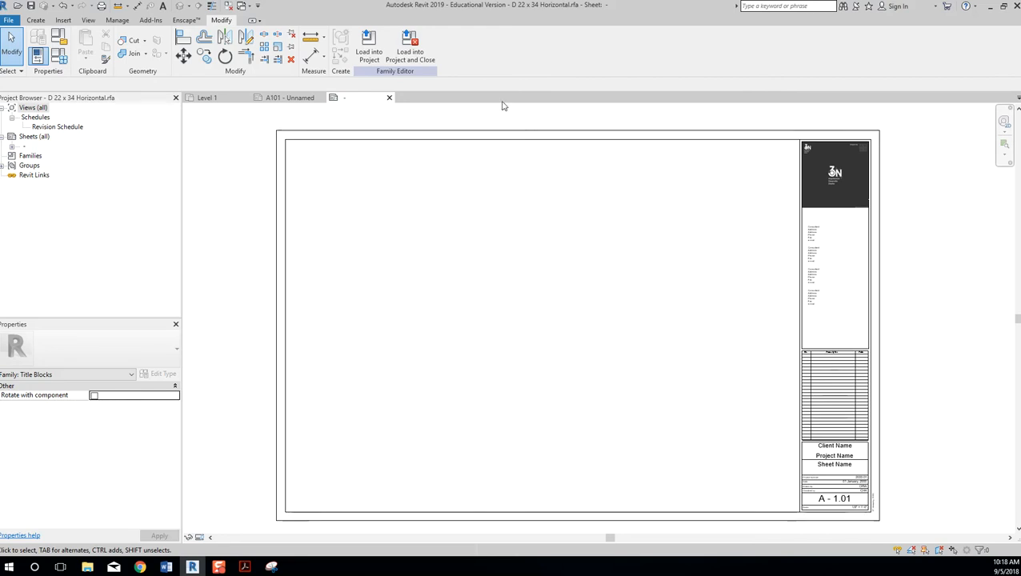
left_click(90, 21)
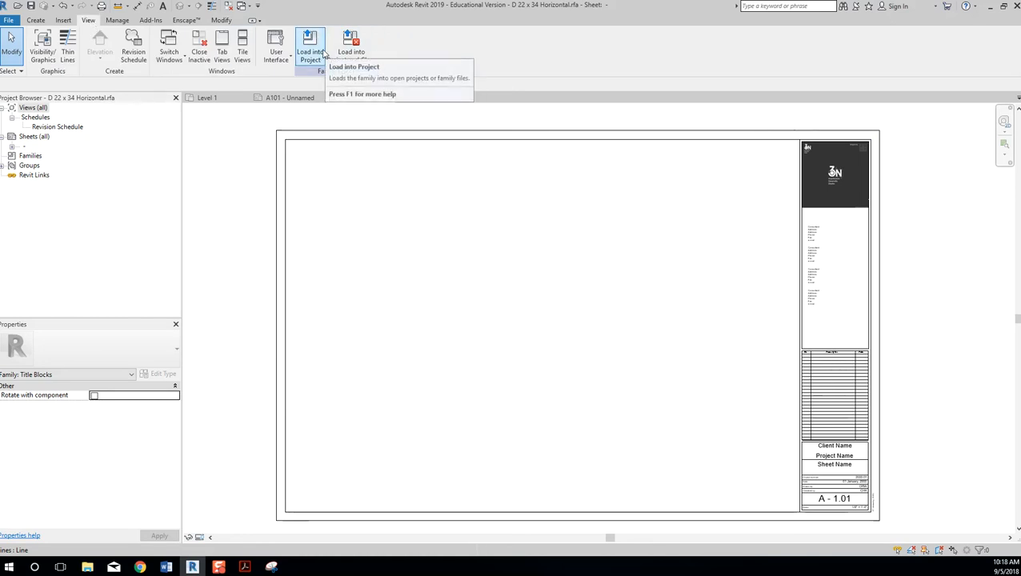
left_click(67, 22)
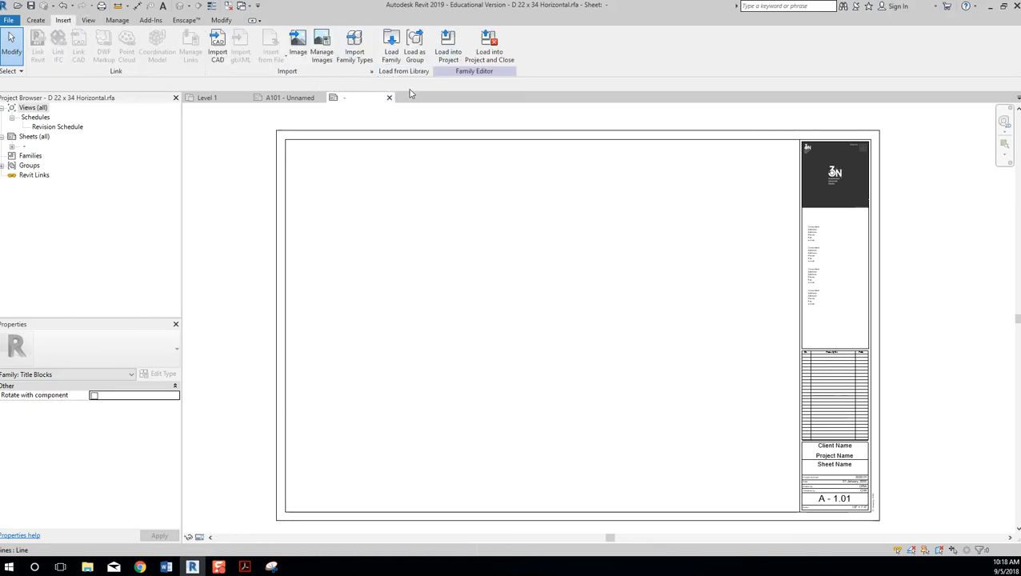
left_click(298, 46)
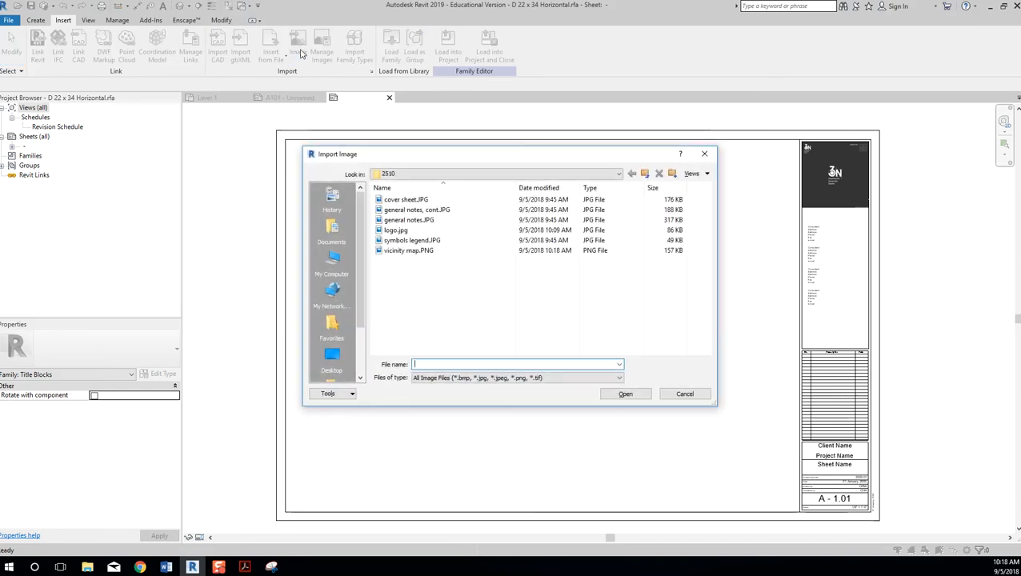
left_click(400, 250)
left_click(626, 393)
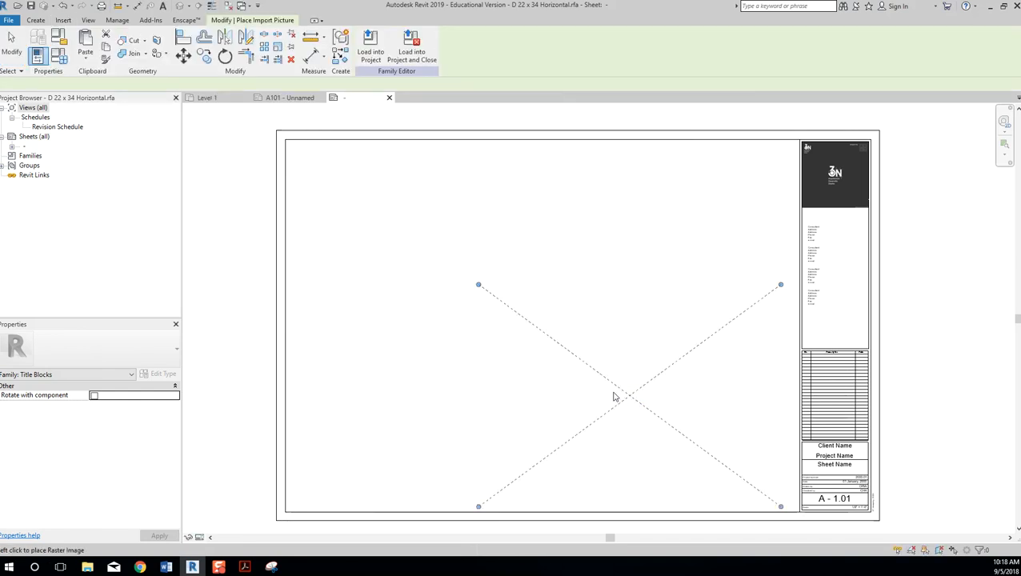
Place the vicinity map, shrink it, and move it to the lower middle of the sheet.
left_click(536, 374)
left_click_drag(690, 478, 579, 397)
left_click(691, 480)
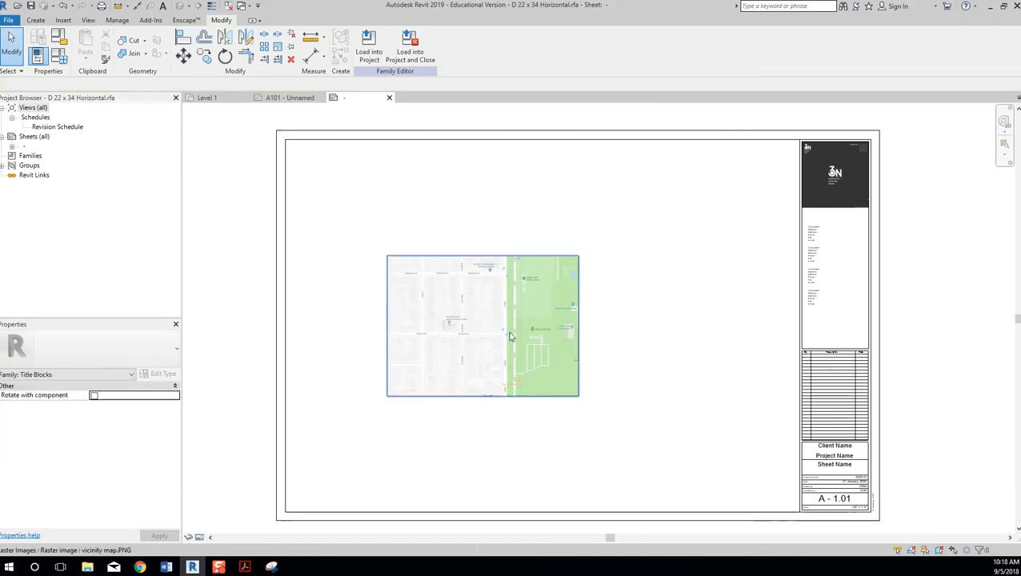
left_click(494, 303)
left_click_drag(494, 303, 560, 385)
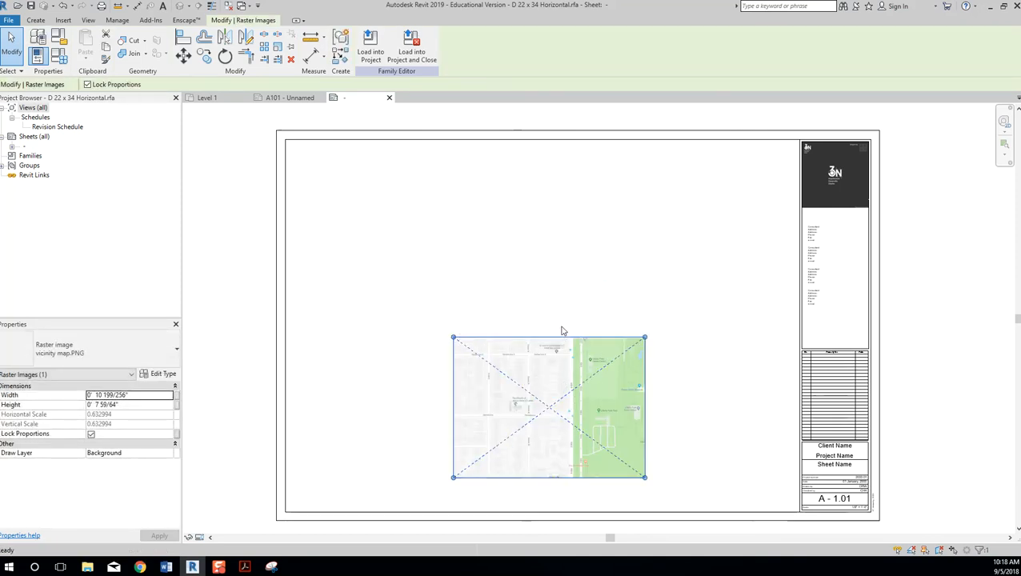
left_click(425, 189)
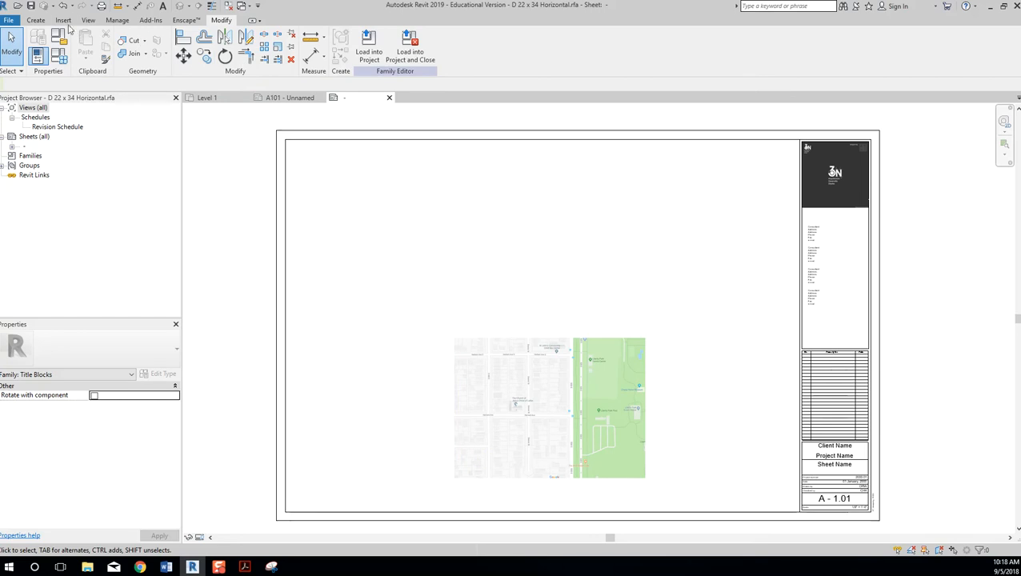
left_click(36, 20)
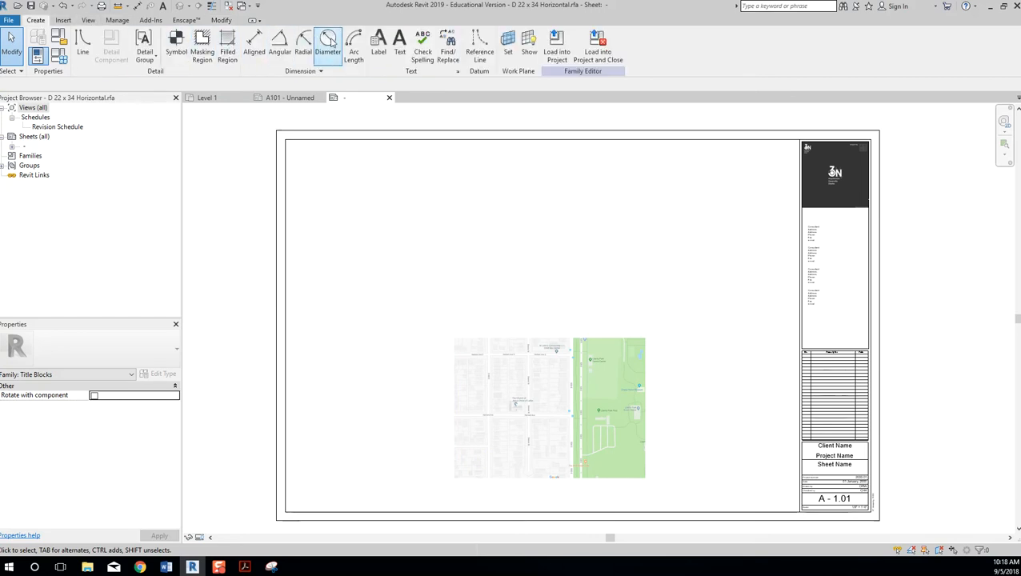
left_click(400, 42)
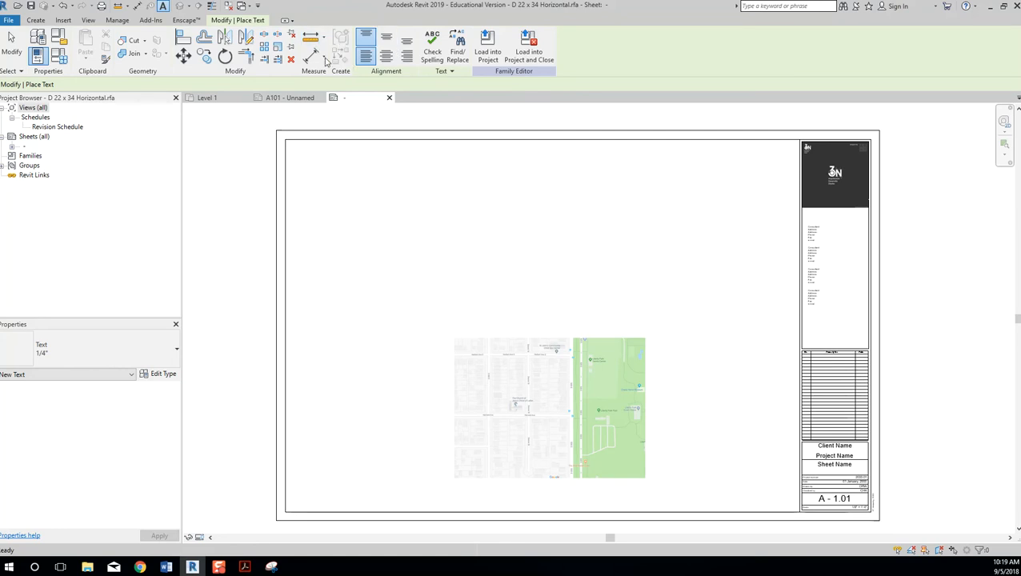
scroll(588, 385, "up", 1)
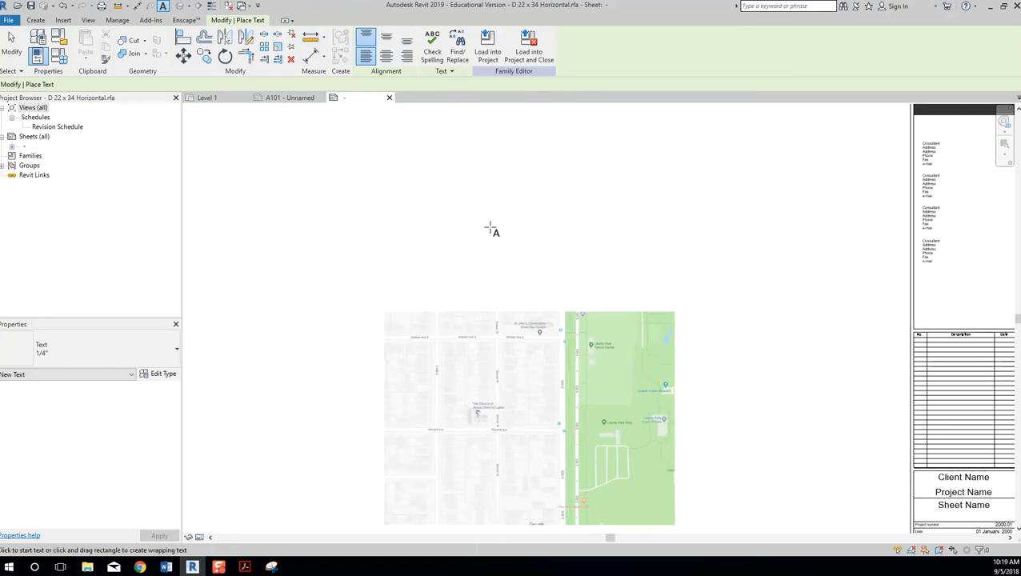
scroll(524, 433, "up", 4)
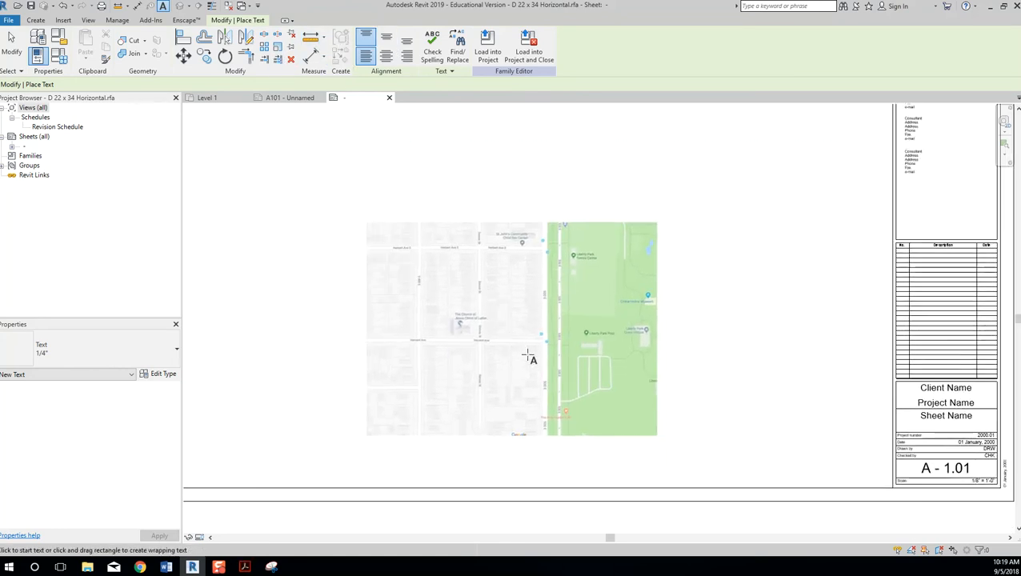
mouse_move(527, 322)
left_mouse_down()
mouse_move(801, 203)
mouse_move(515, 325)
left_mouse_up()
key("Escape")
scroll(519, 337, "down", 2)
scroll(599, 311, "down", 4)
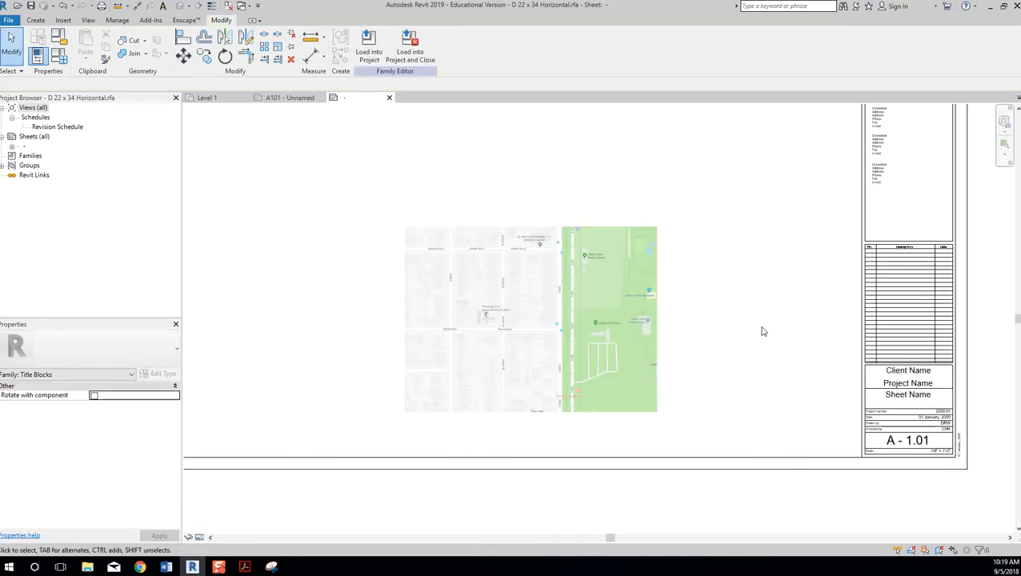
left_click(562, 346)
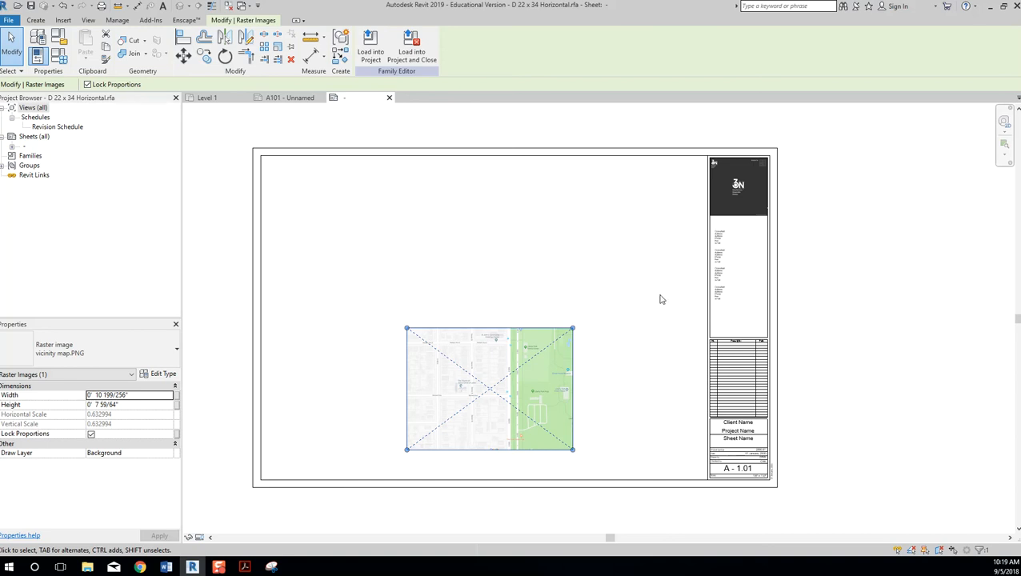
Delete the vicinity map image and zoom to fit the title block sheet.
left_click(633, 292)
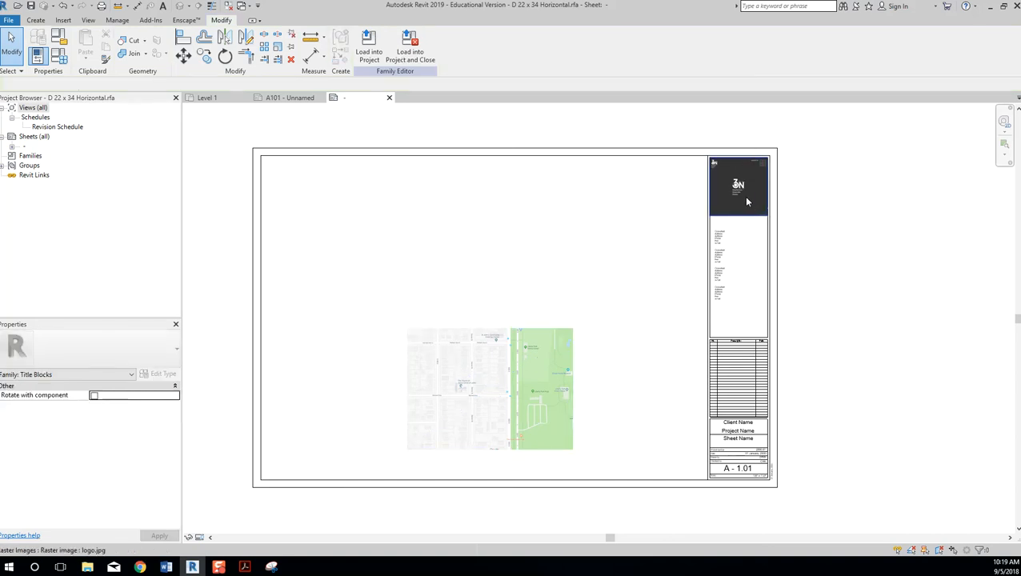
left_click(583, 338)
key("Delete")
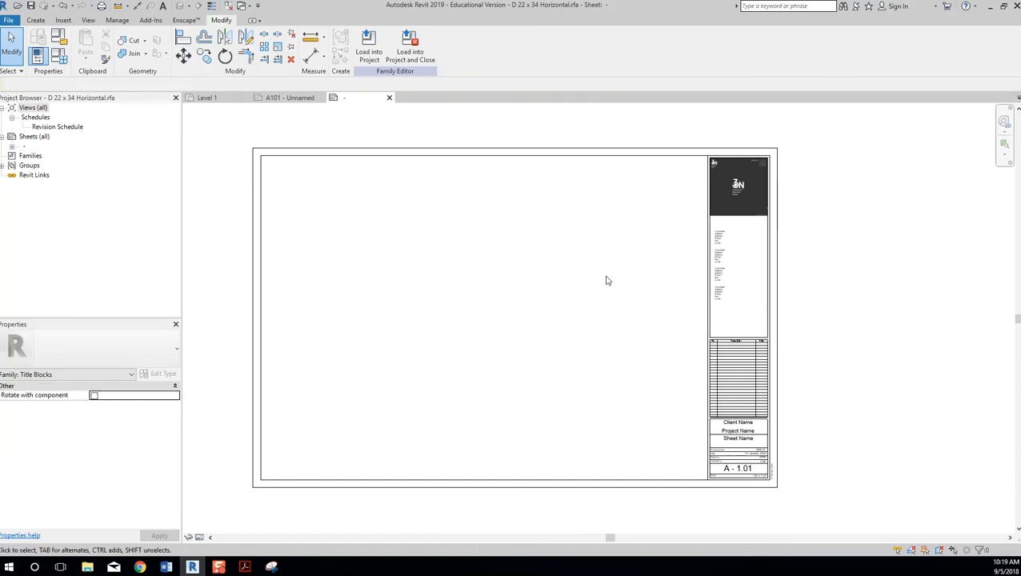
middle_click(705, 263)
middle_click(704, 262)
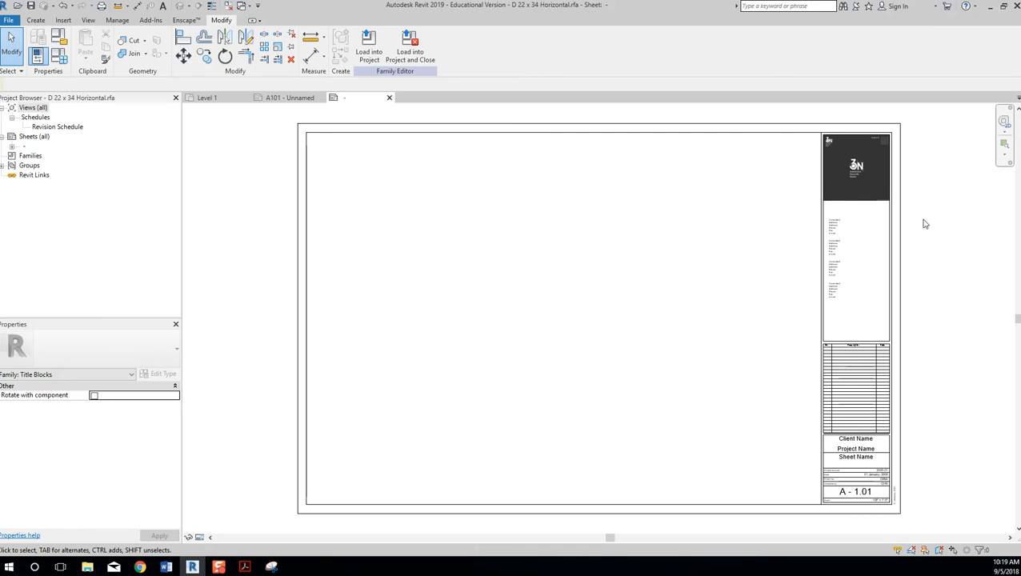
Remove the revision schedule table between the consultant list and the Client Name block.
left_click(817, 318)
left_click(833, 322)
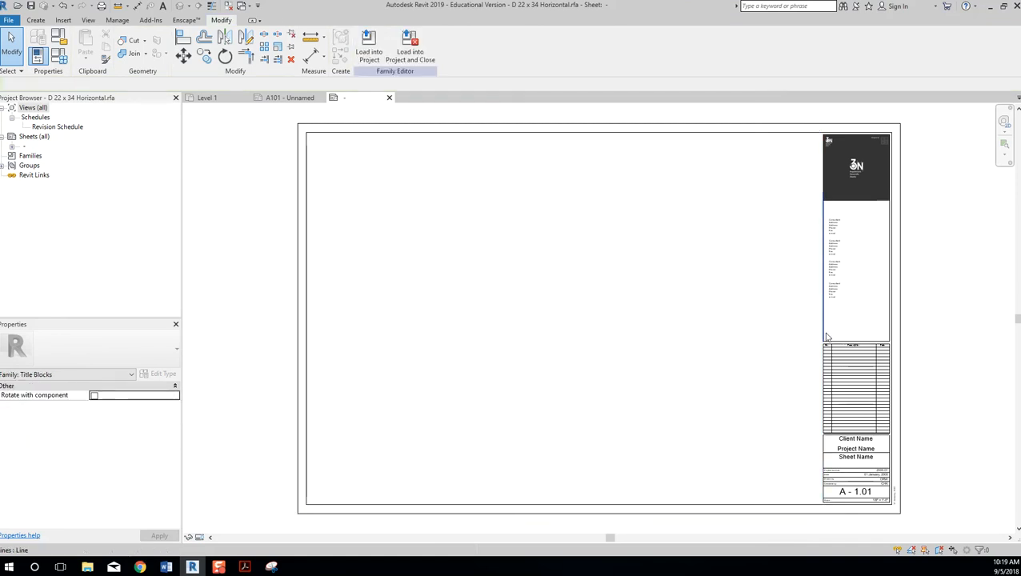
left_click(827, 352)
key("Escape")
scroll(849, 408, "up", 2)
Delete the middle panel's lines and drag the divider line down to the Client Name box.
key("Tab")
left_click(817, 352)
key("Delete")
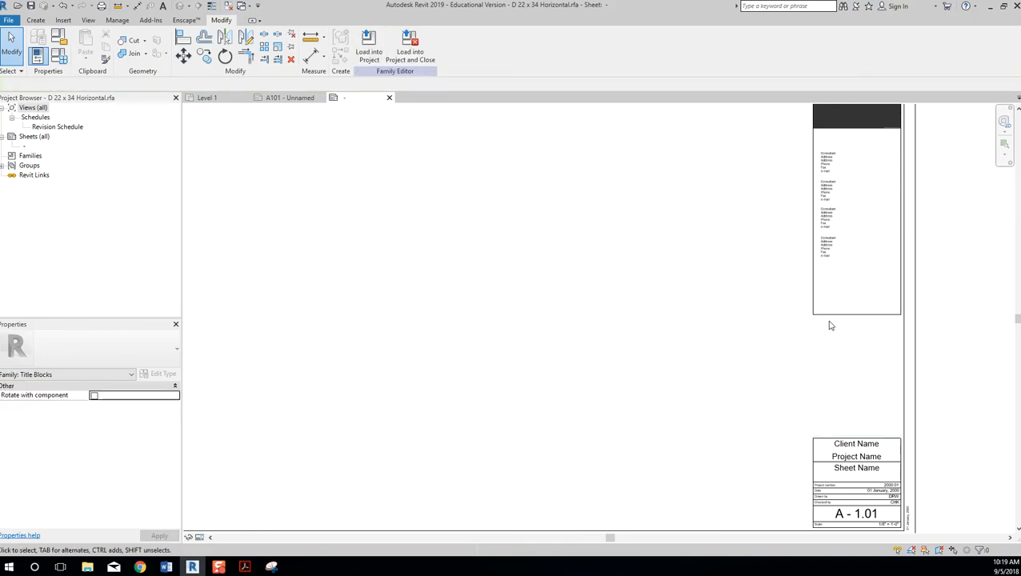
left_click(843, 314)
left_click_drag(838, 314, 844, 430)
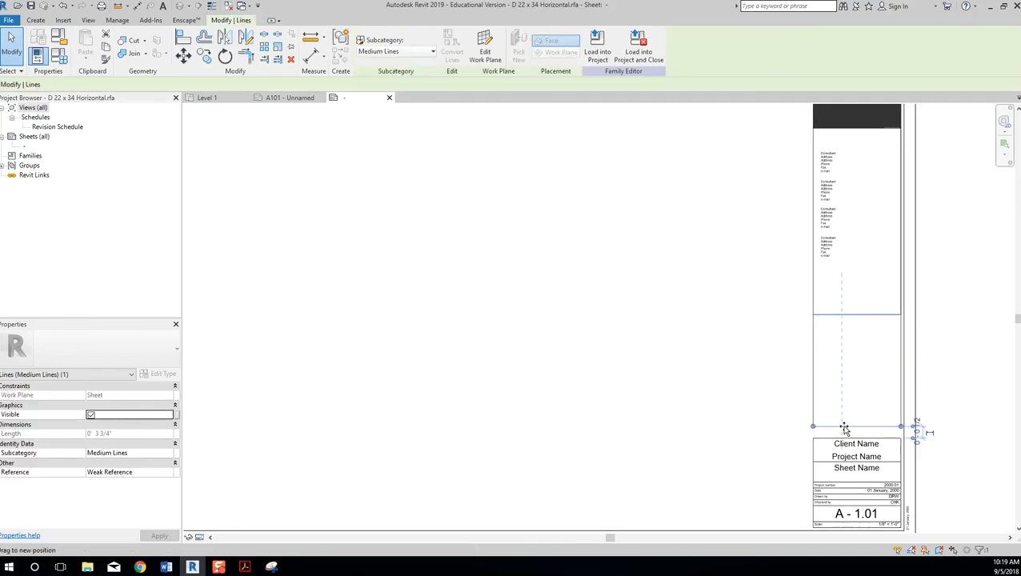
key("Escape")
Delete the three lower consultant text blocks, keeping the top consultant note.
left_click_drag(748, 277, 829, 152)
key("Delete")
left_click(829, 161)
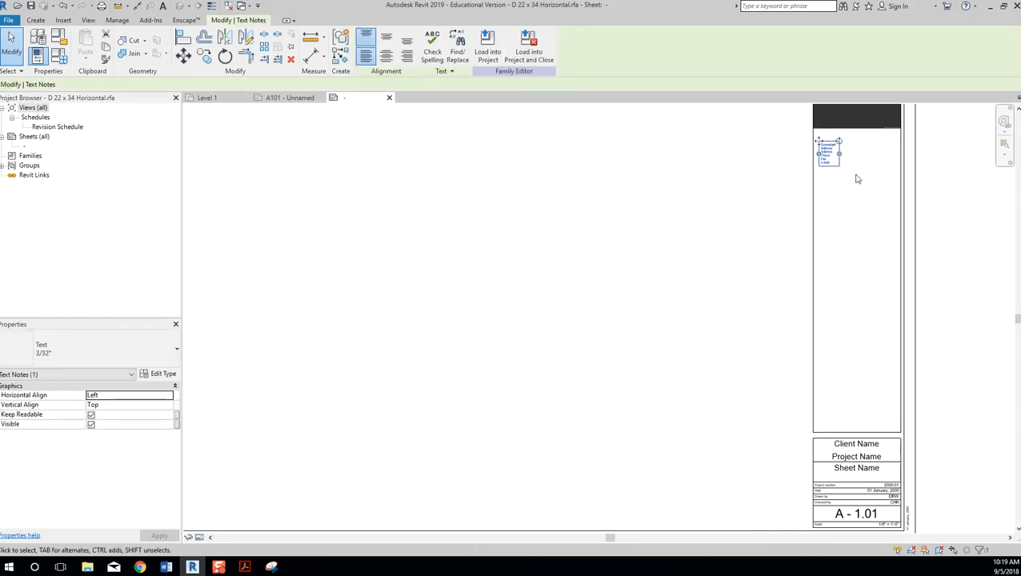
Widen the consultant note and retype it with the slcc architecture department's address.
scroll(839, 146, "up", 5)
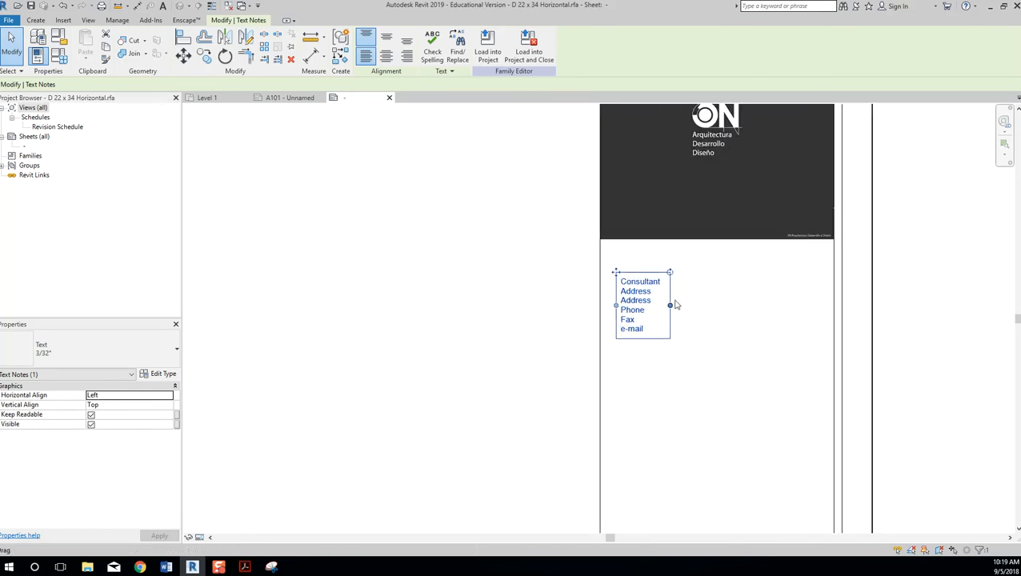
left_click_drag(671, 305, 818, 302)
key("Up")
key("Up")
key("Up")
key("Up")
key("Up")
key("Up")
key("Up")
key("Up")
key("Up")
key("Up")
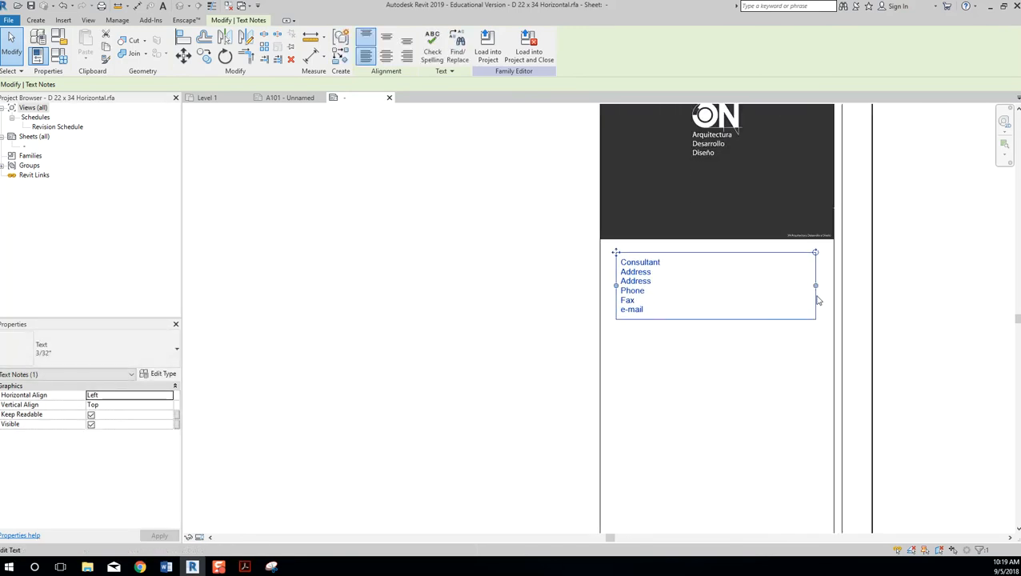
double_click(657, 279)
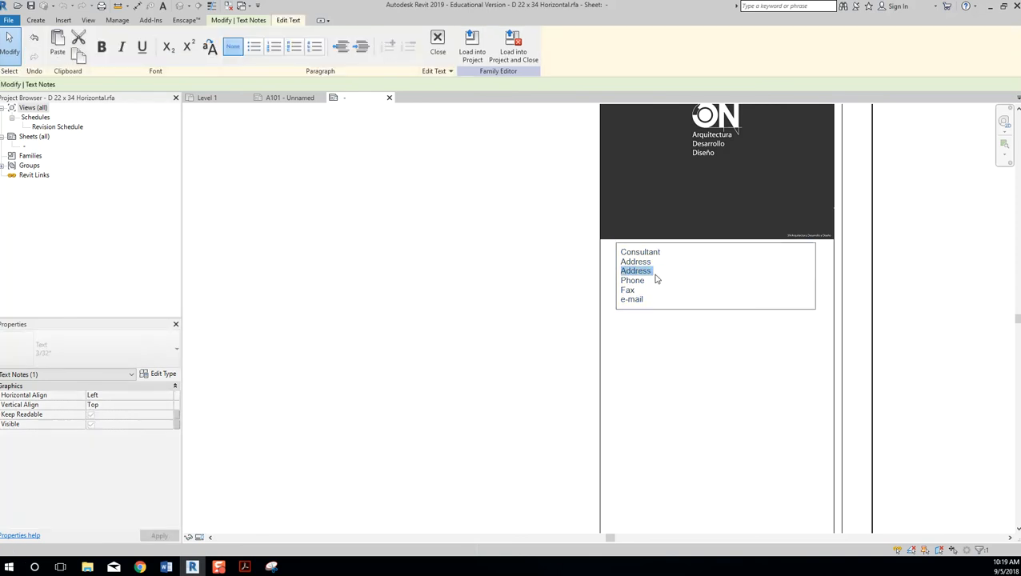
key("ctrl+a")
type("sl")
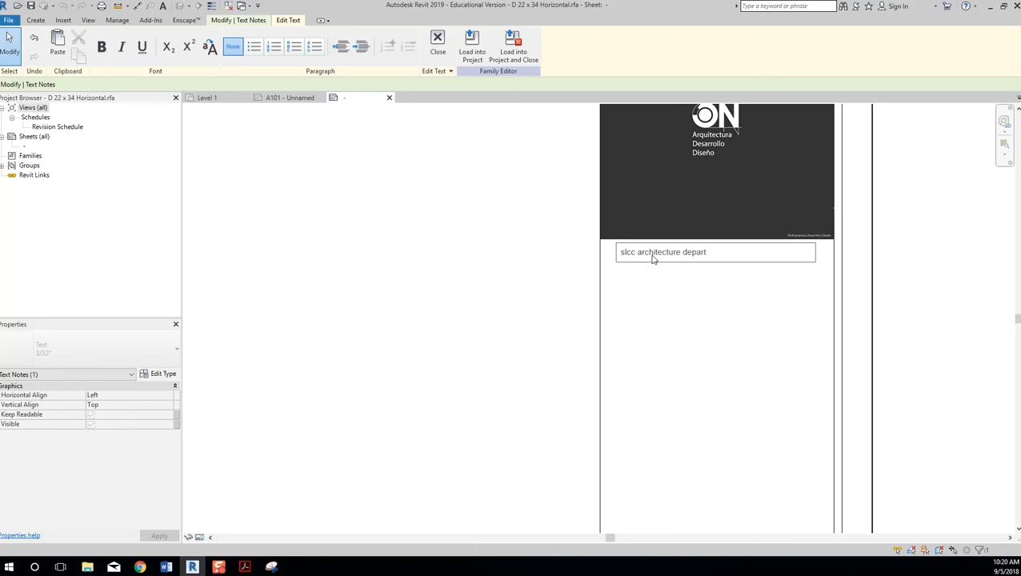
key("Return")
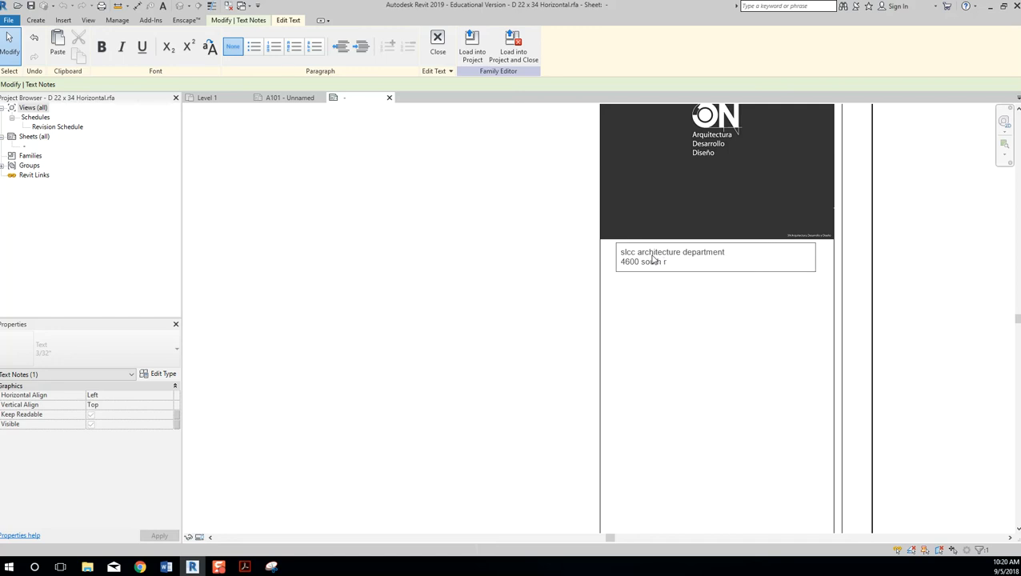
type("dwood roa")
key("Return")
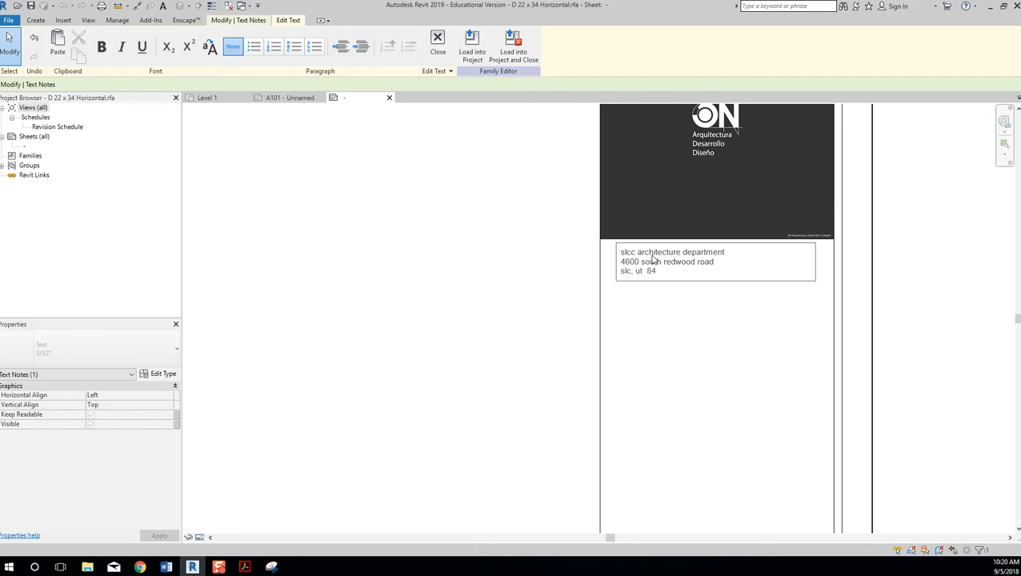
left_click(794, 353)
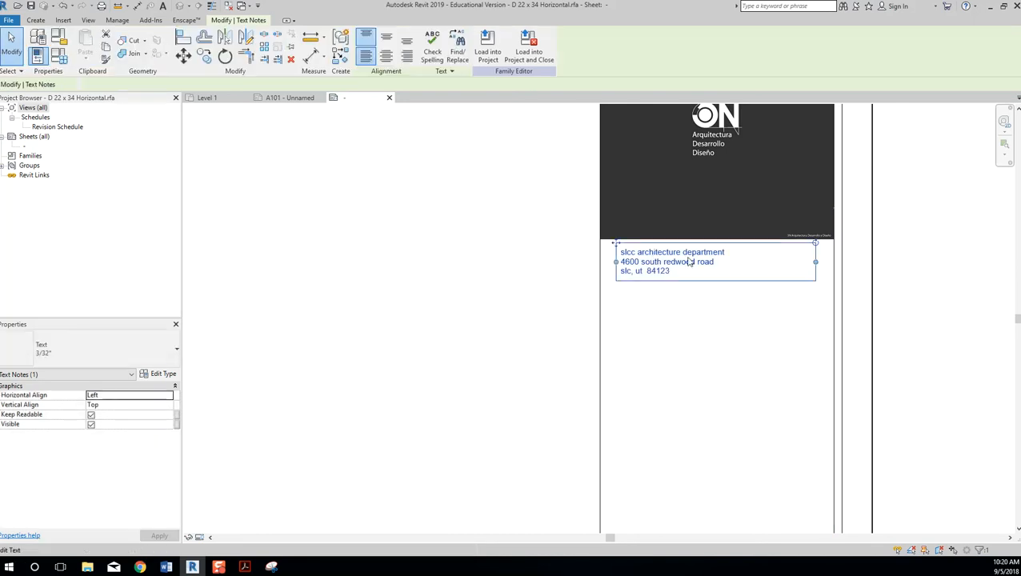
Set the address note to 1/8" text and centre-align it.
left_click(173, 354)
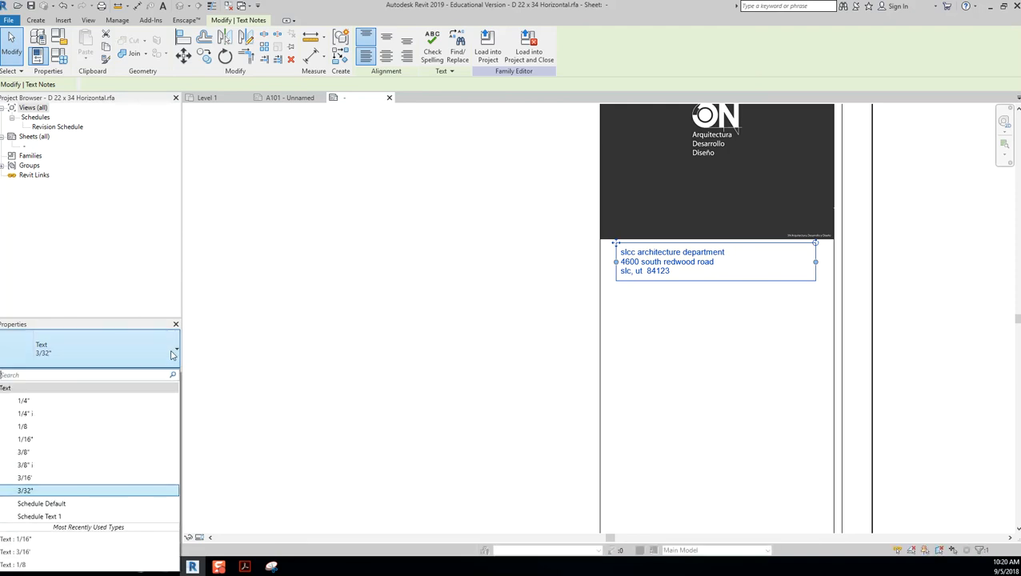
left_click(122, 426)
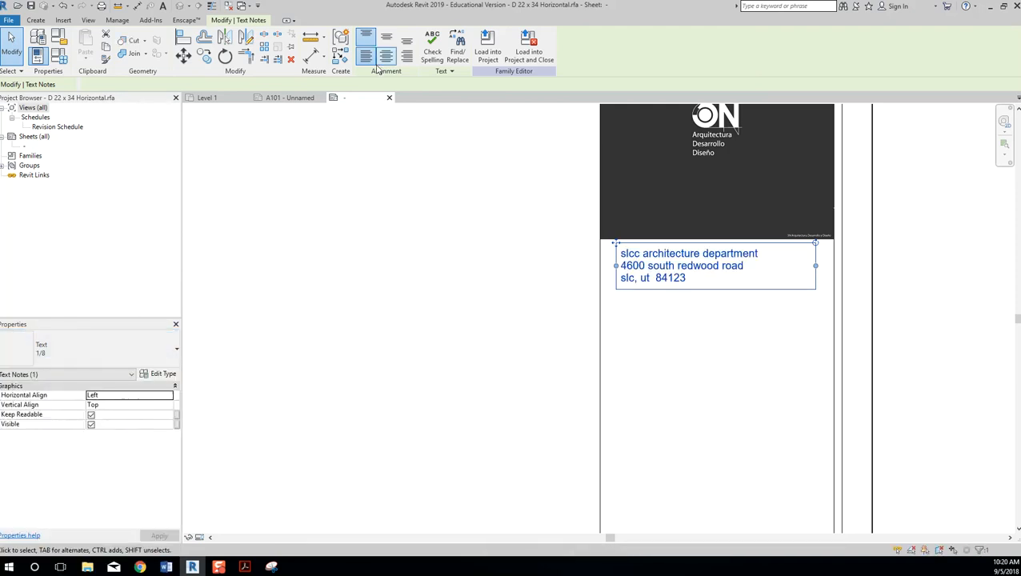
left_click(386, 56)
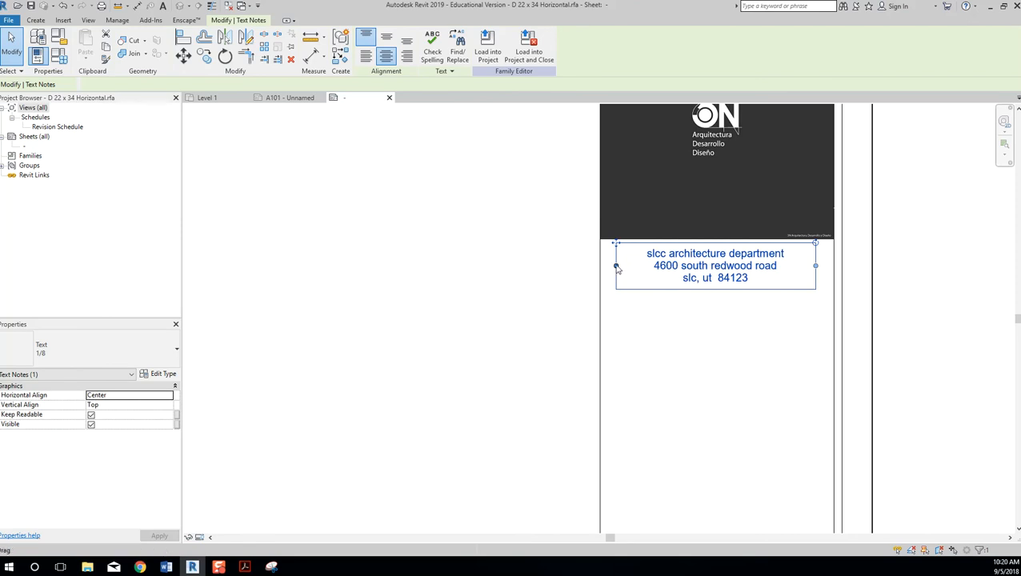
left_click(954, 325)
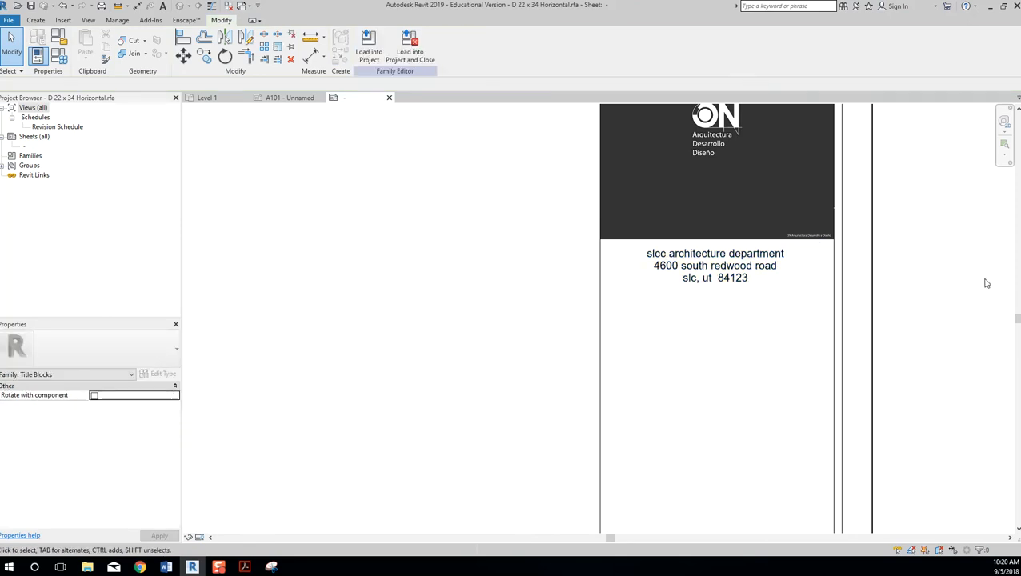
Add the department's phone number on a new line below the address.
double_click(766, 278)
double_click(749, 279)
key("Return")
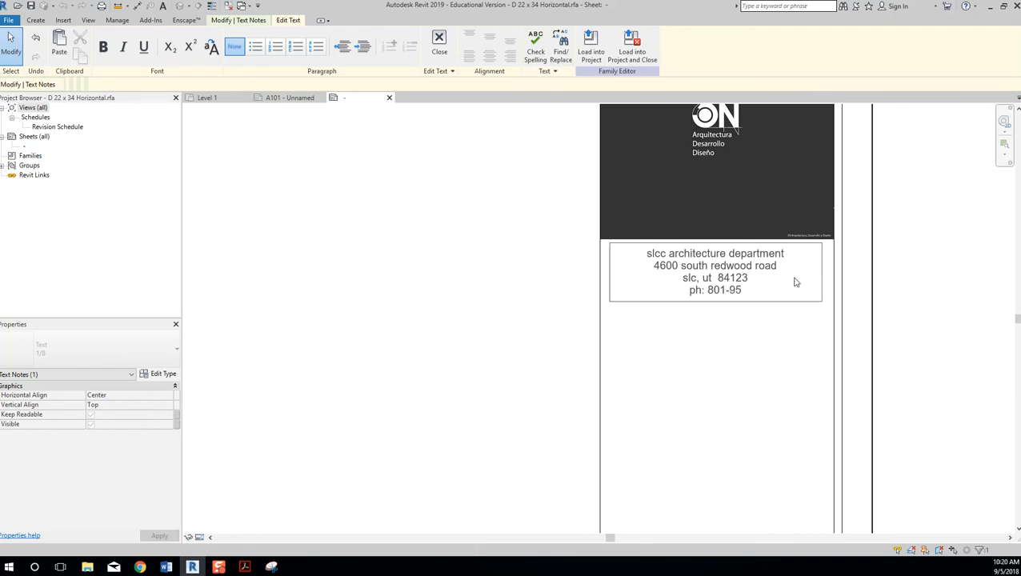
key("Return")
Finish editing the address note and deselect it.
left_click(439, 44)
scroll(730, 183, "down", 2)
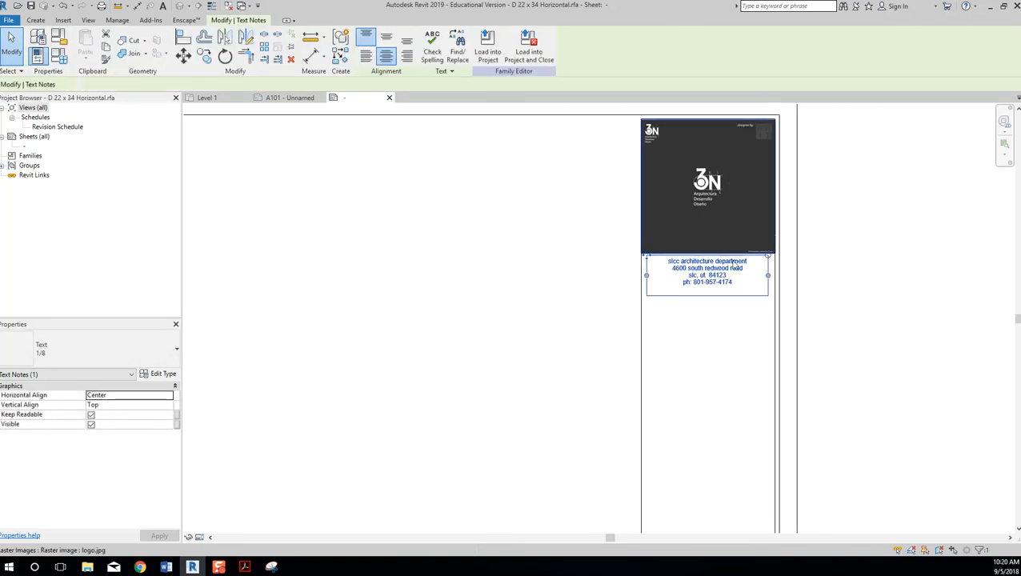
left_click(736, 341)
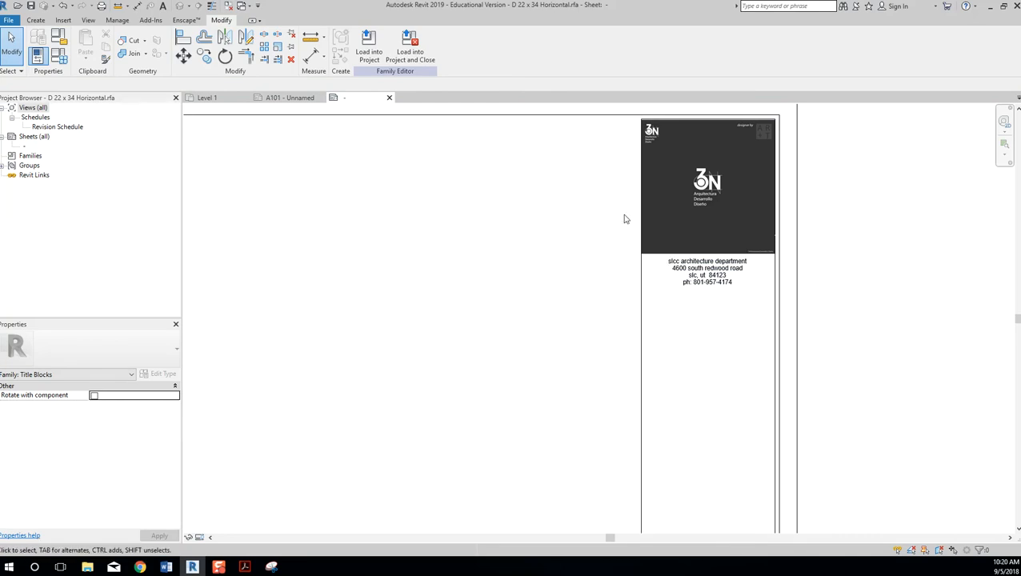
scroll(711, 323, "down", 4)
scroll(759, 303, "up", 1)
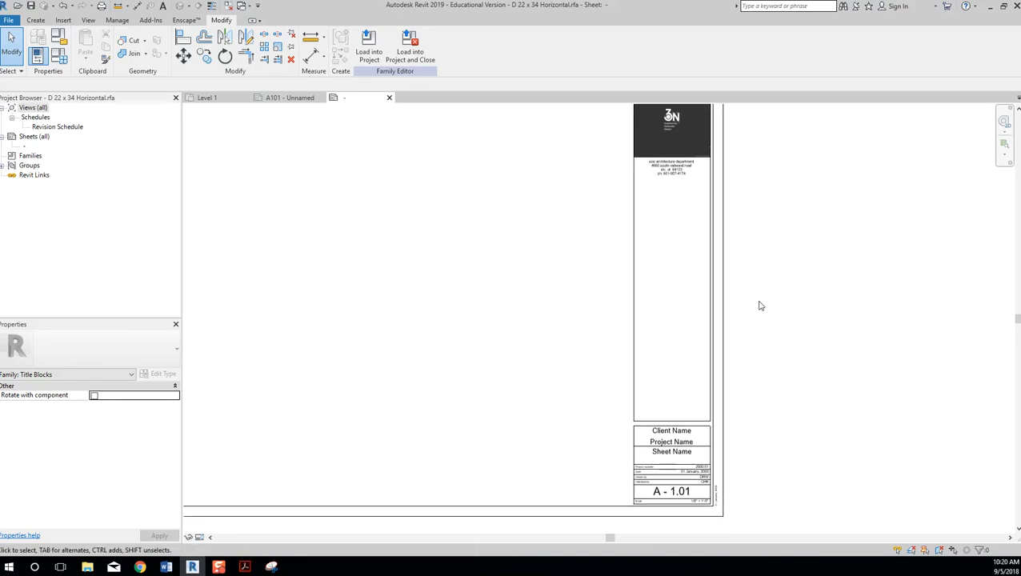
Tab-select the chain of outer sheet border lines on the right side.
left_click(717, 323)
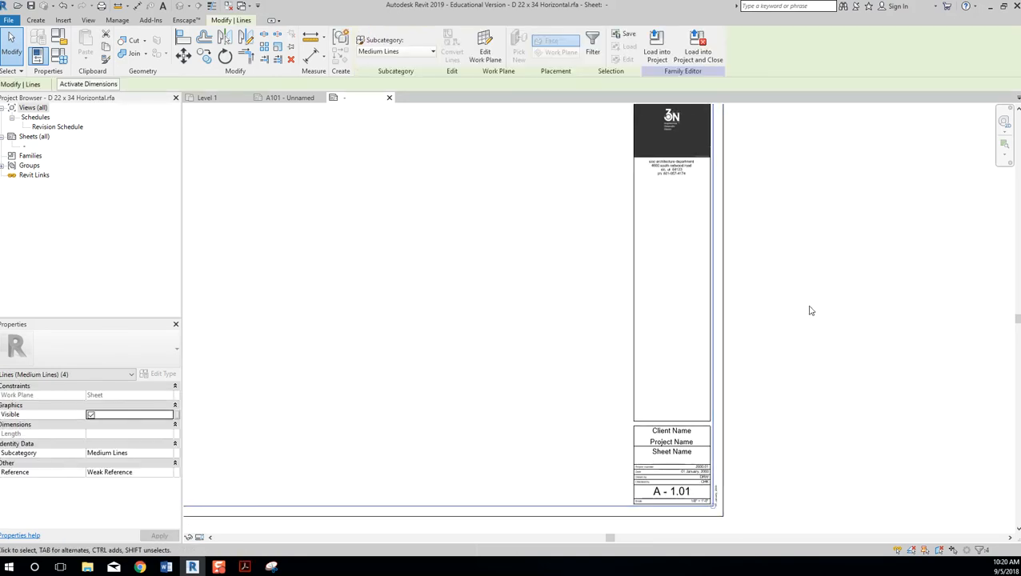
left_click(812, 306)
scroll(820, 312, "down", 1)
middle_click_drag(822, 313, 849, 308)
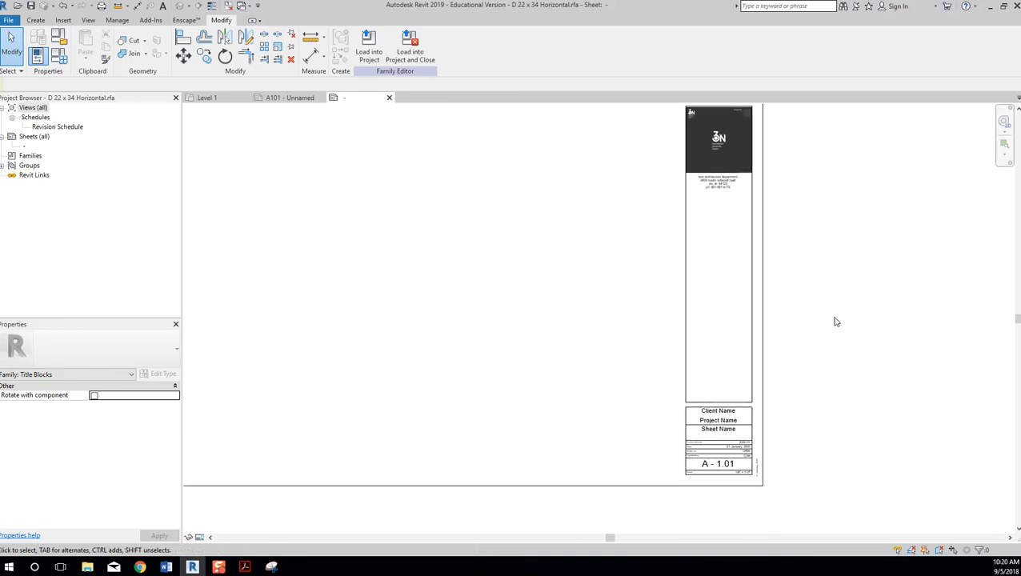
key("Tab")
left_click(782, 351)
scroll(883, 339, "down", 1)
middle_click_drag(884, 340, 896, 359)
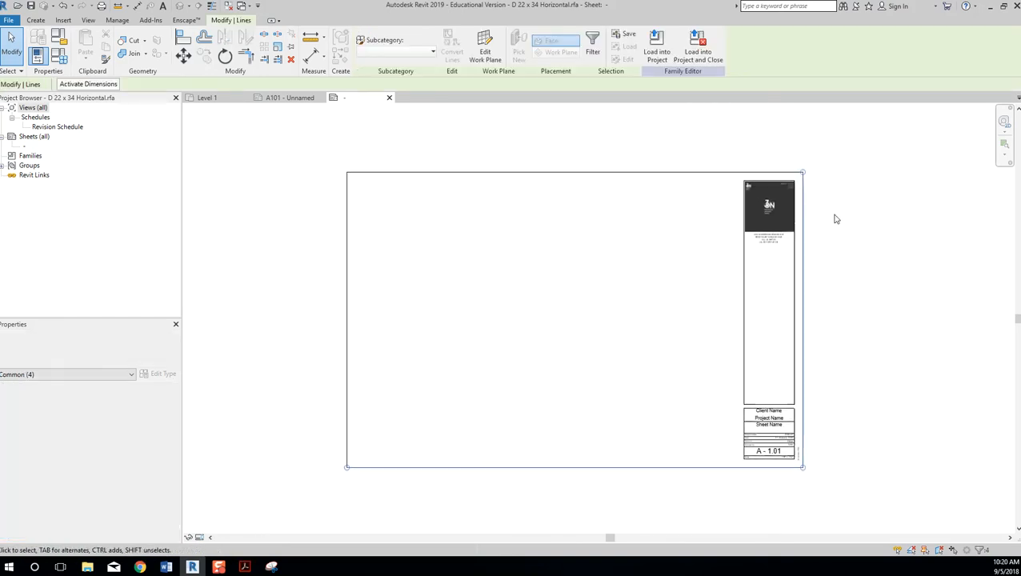
Add the top and left border lines and set them all to <Invisible lines>.
left_click(736, 173, "ctrl")
left_click(347, 273, "ctrl")
left_click(433, 53)
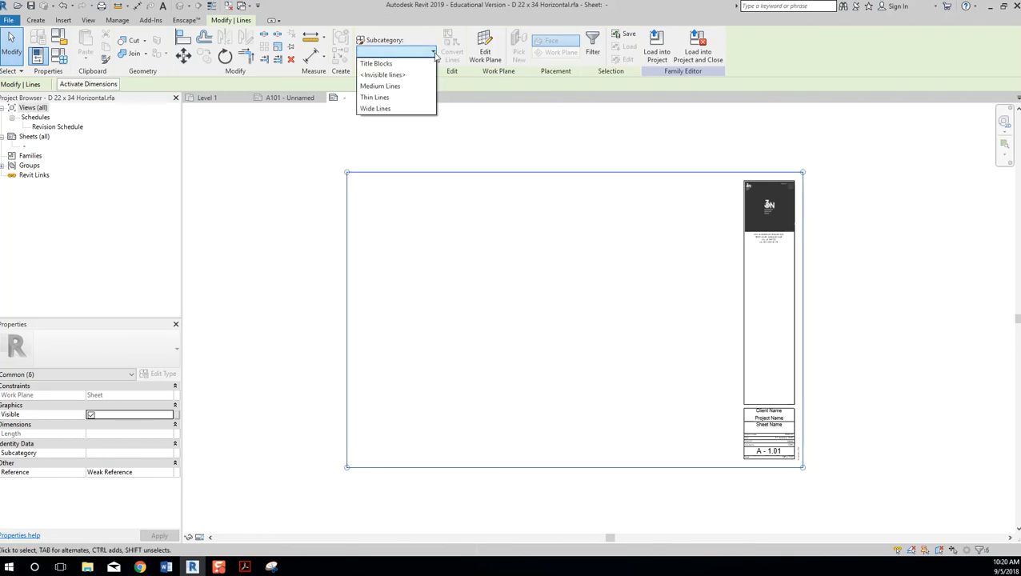
left_click(425, 78)
left_click(894, 195)
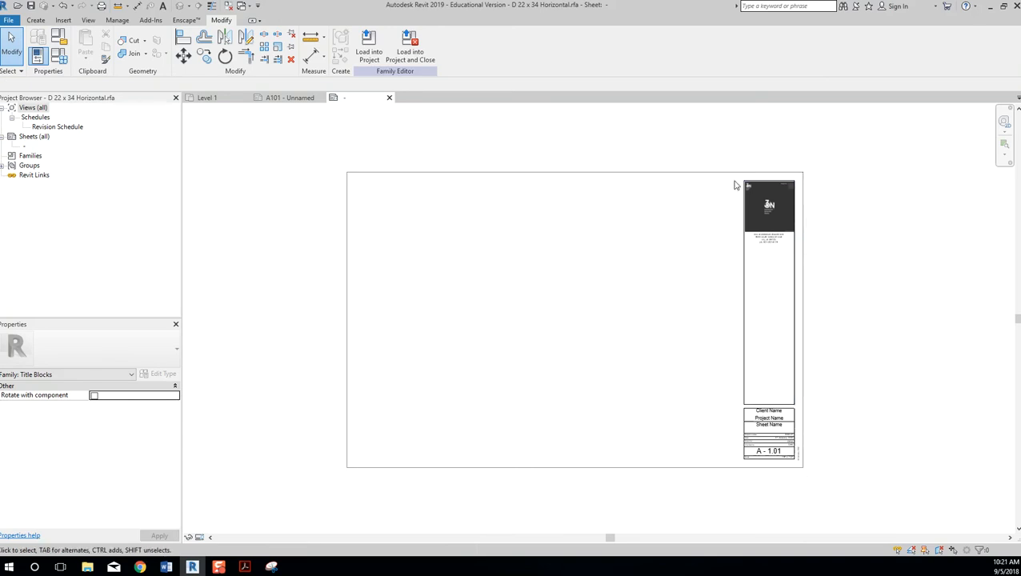
Delete the rotated date label beside the information panel and zoom to fit the sheet.
scroll(770, 453, "up", 8)
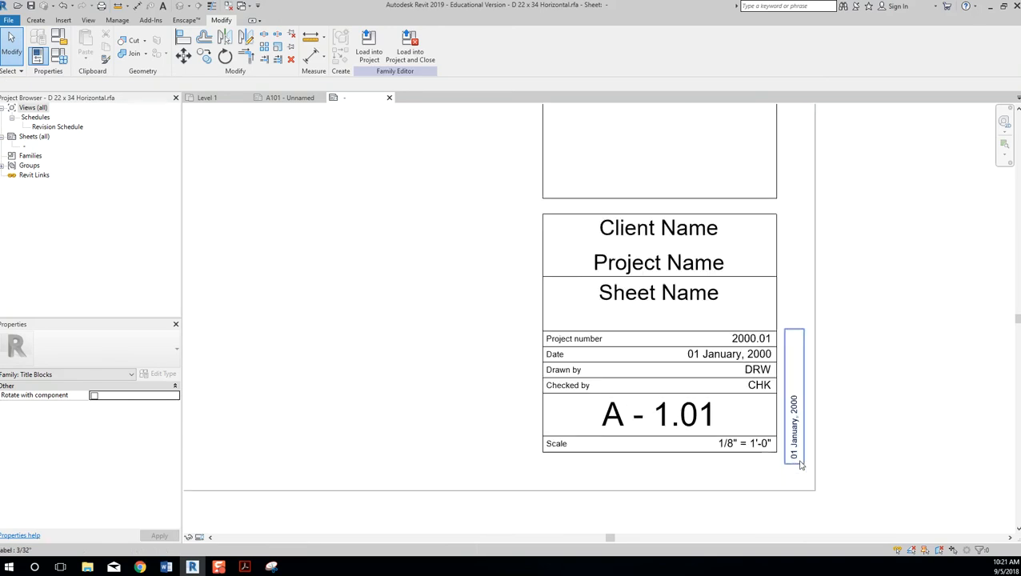
left_click(792, 394)
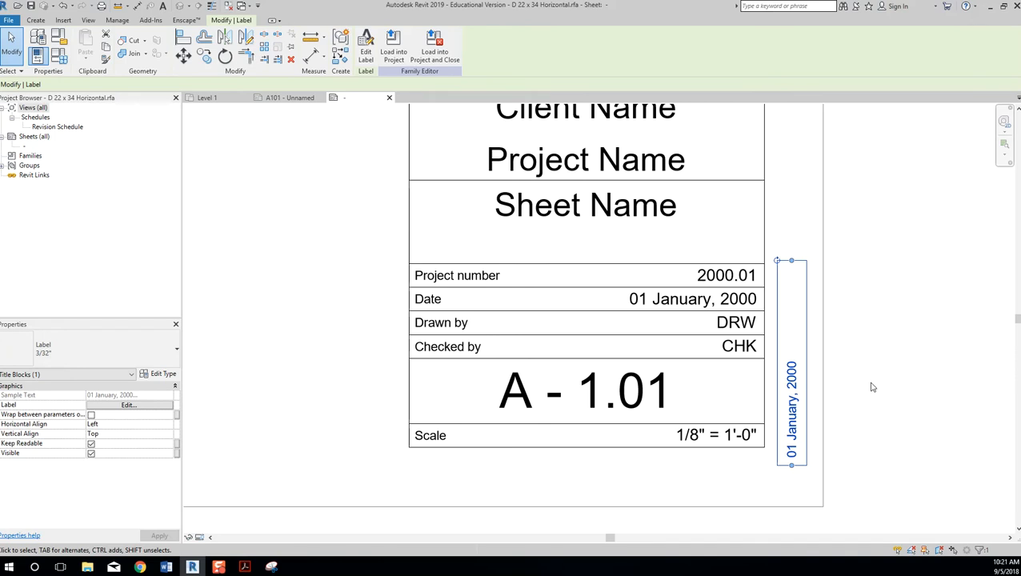
key("Delete")
scroll(824, 320, "down", 3)
scroll(928, 276, "down", 3)
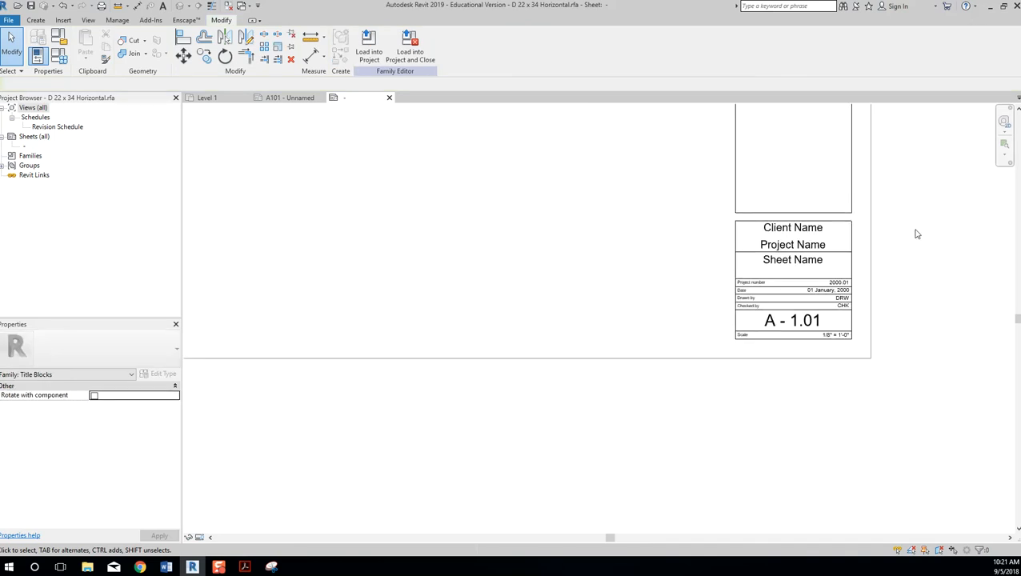
middle_click_drag(909, 242, 889, 349)
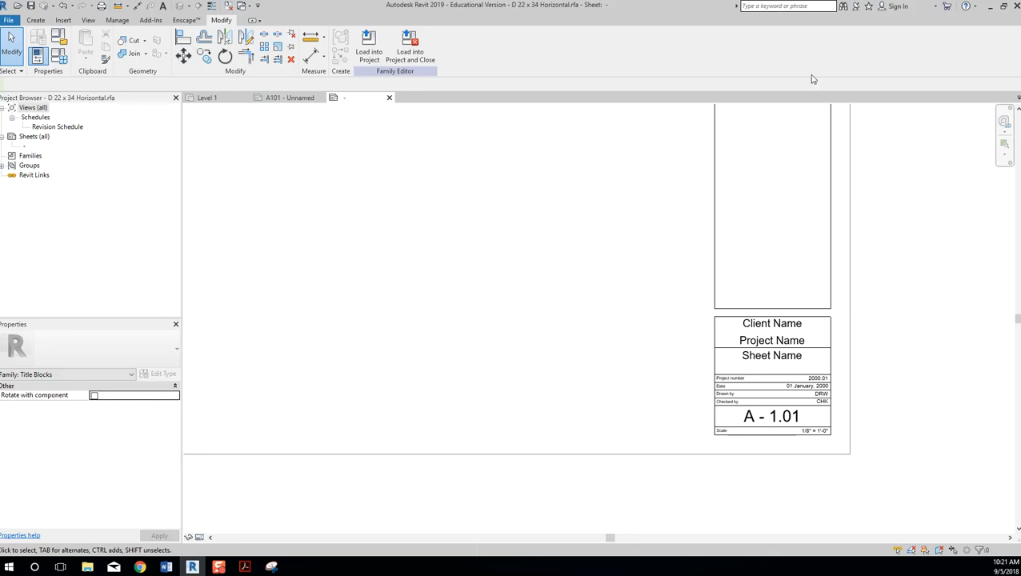
middle_click(457, 290)
middle_click(457, 289)
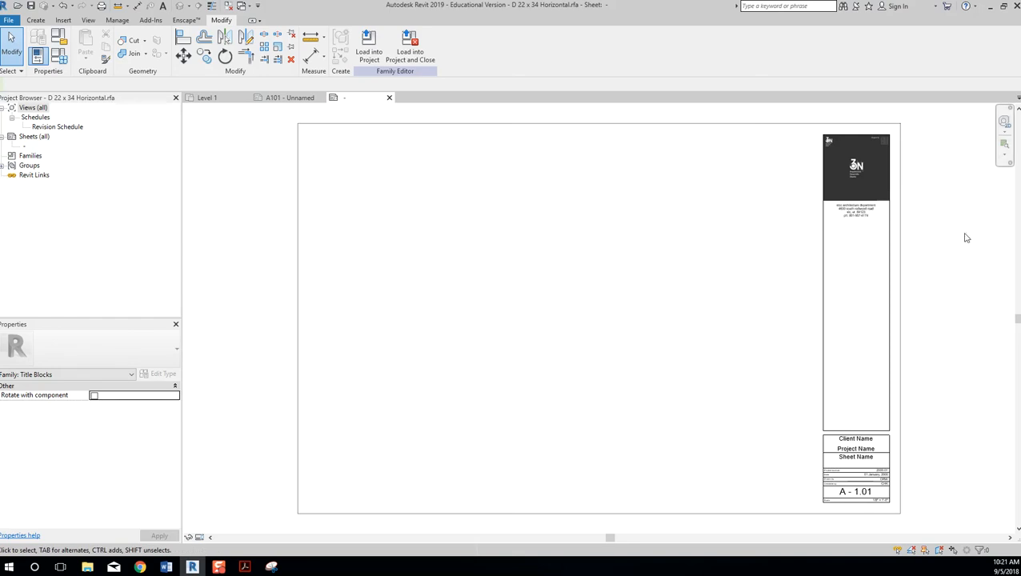
Check the title block's top border line selection, then zoom to fit the whole sheet.
scroll(817, 152, "up", 5)
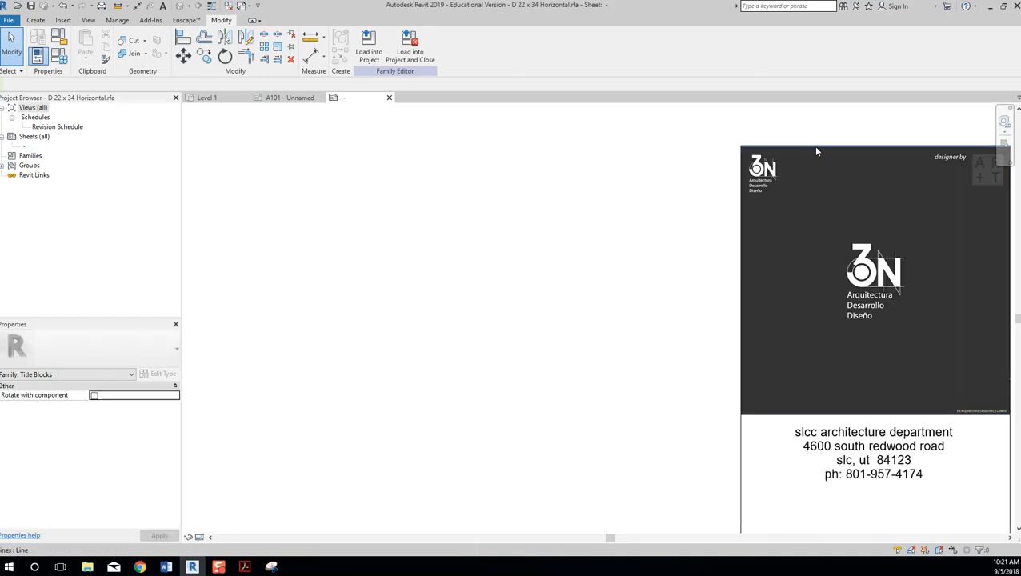
left_click(817, 148)
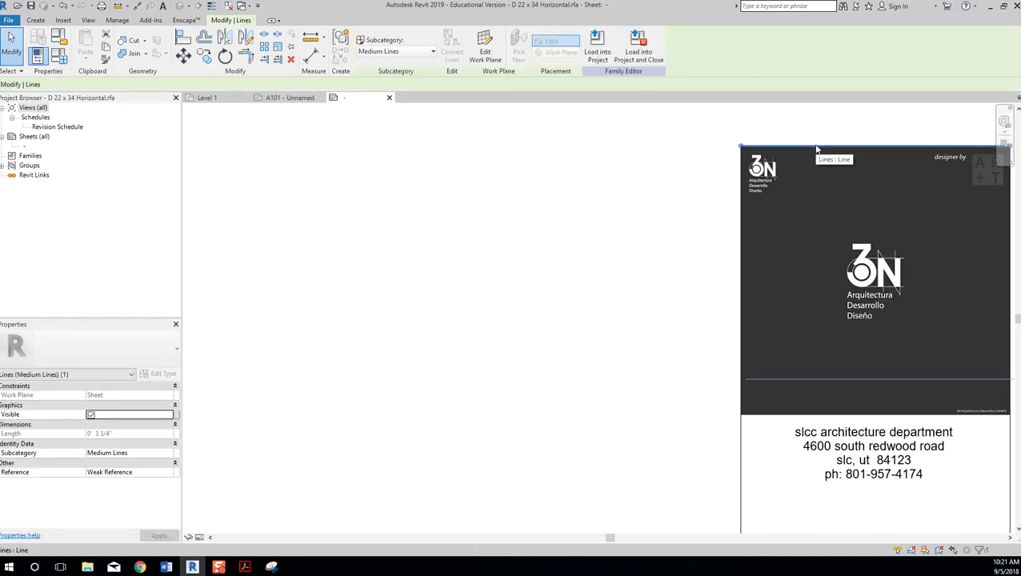
left_click(631, 150)
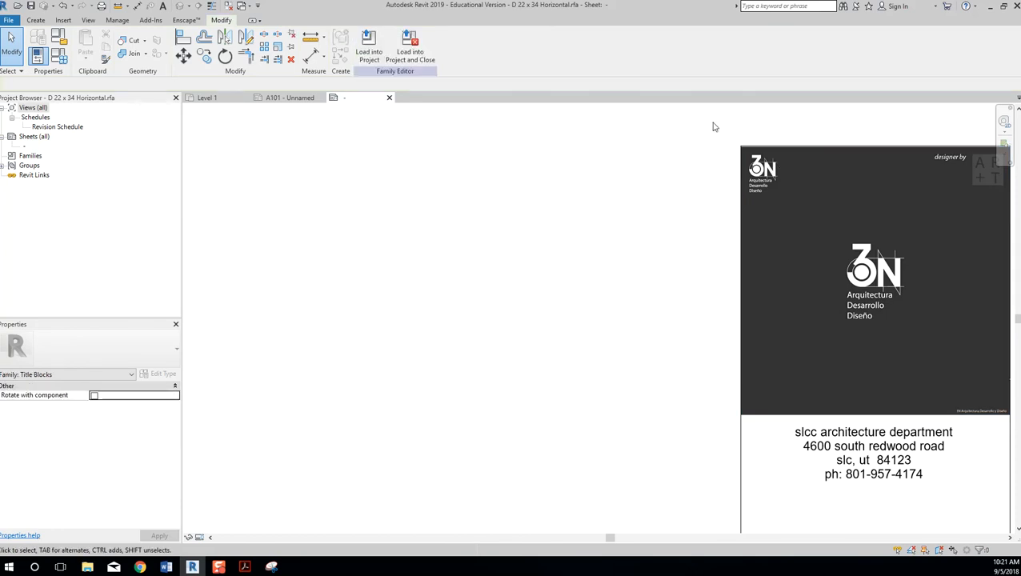
key("Tab")
left_click(794, 148)
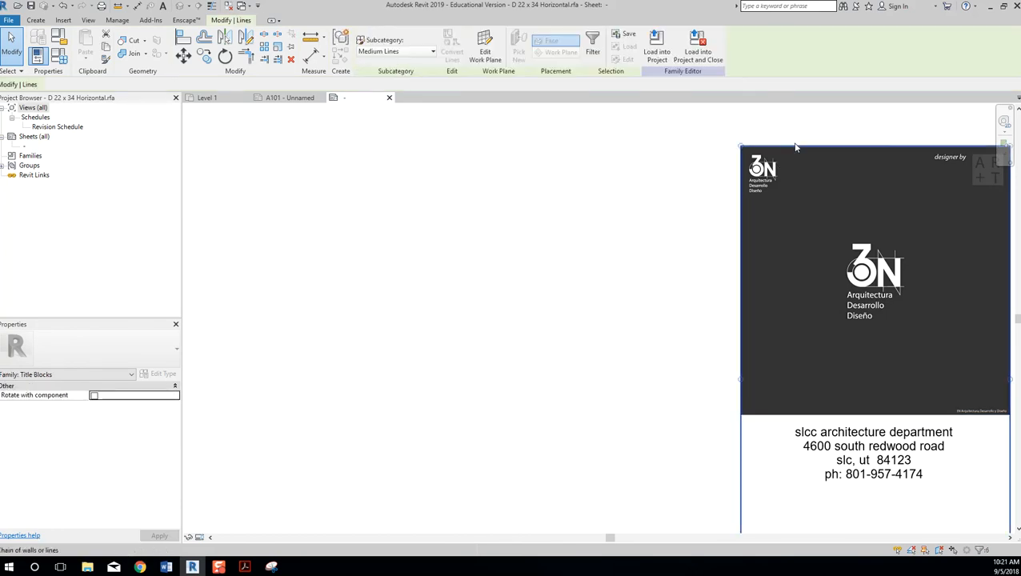
left_click(790, 142)
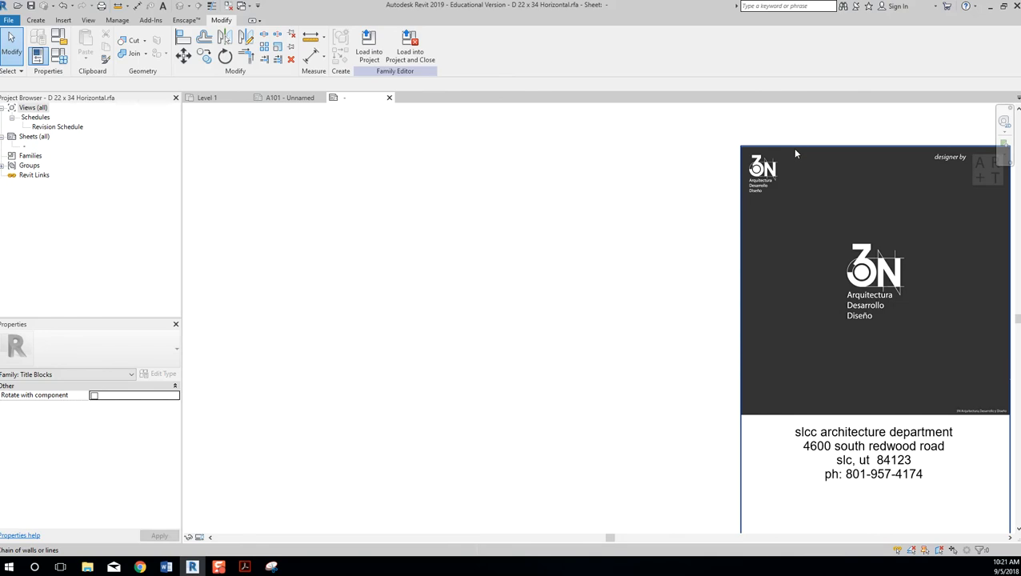
left_click(796, 146)
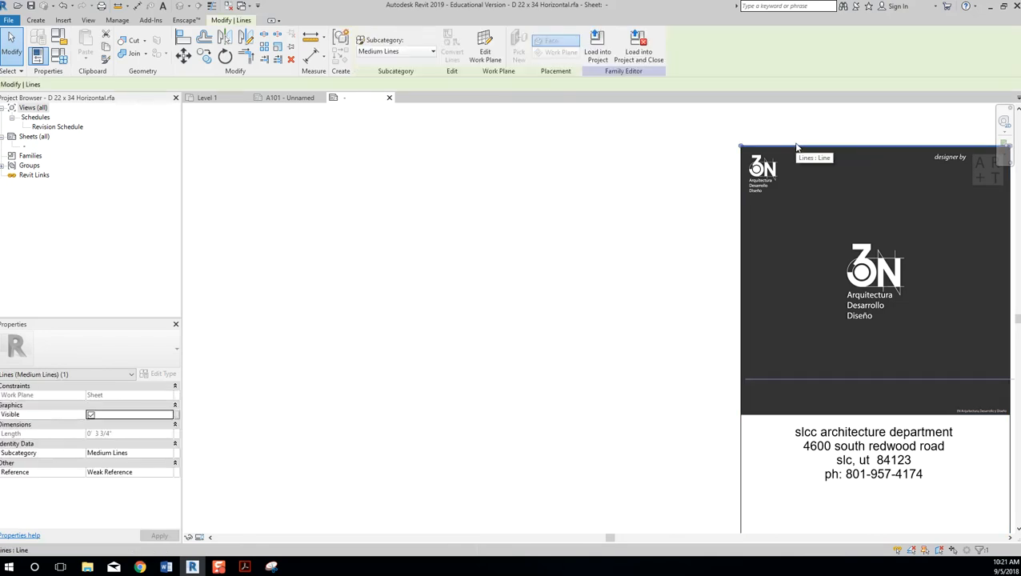
key("Escape")
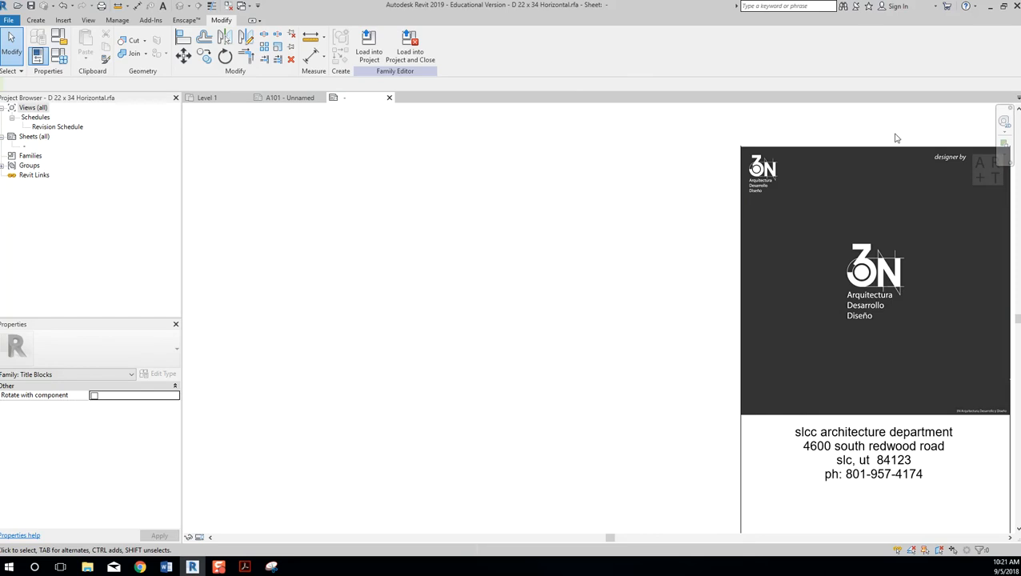
middle_click_drag(505, 162, 504, 161)
middle_click(529, 223)
middle_click(529, 223)
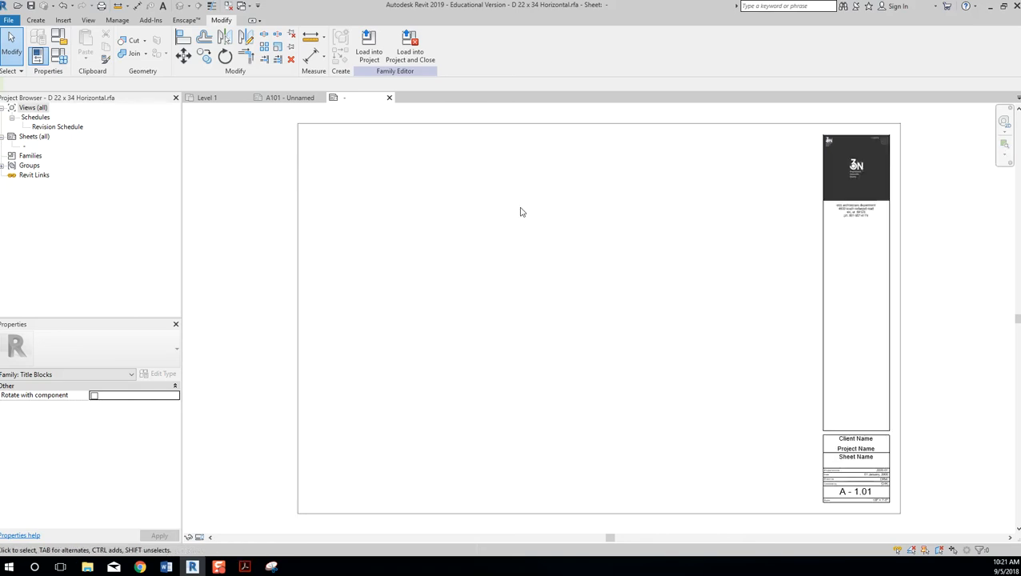
scroll(937, 342, "up", 3)
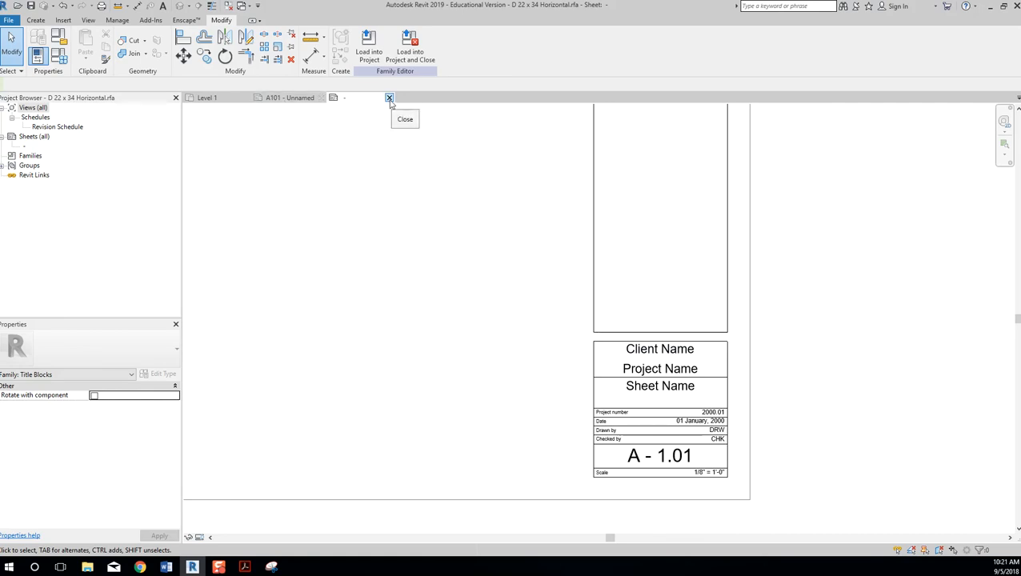
On the A101 sheet, set the title block's Owner label to SLCC.
left_click(291, 100)
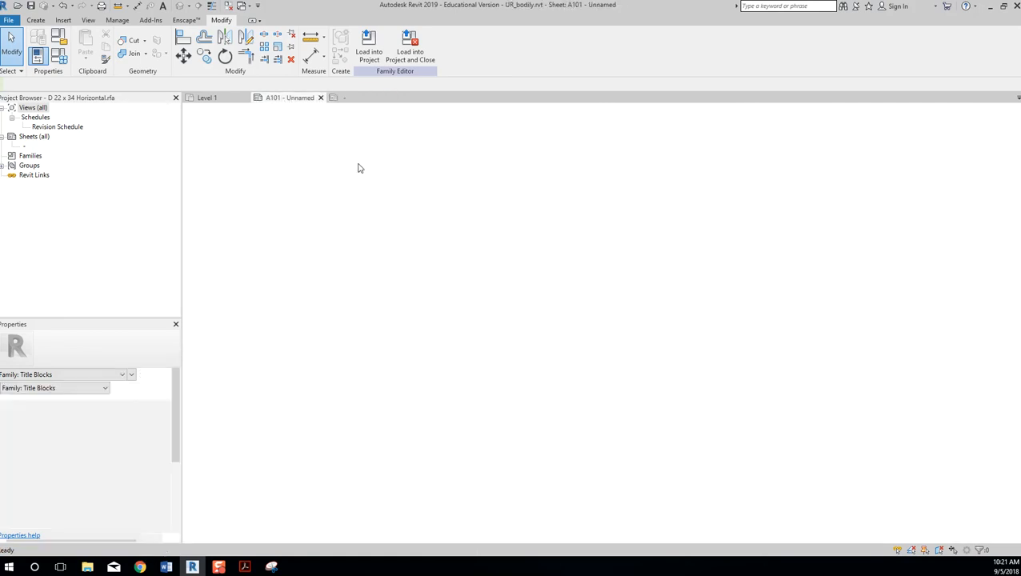
middle_click_drag(732, 290, 698, 298)
middle_click_drag(647, 337, 609, 272)
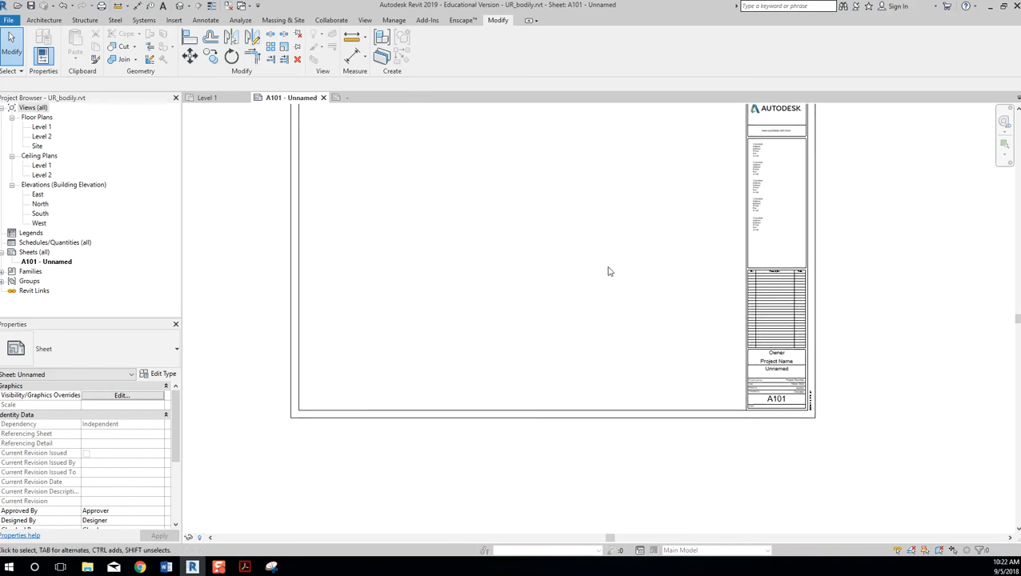
scroll(706, 157, "up", 4)
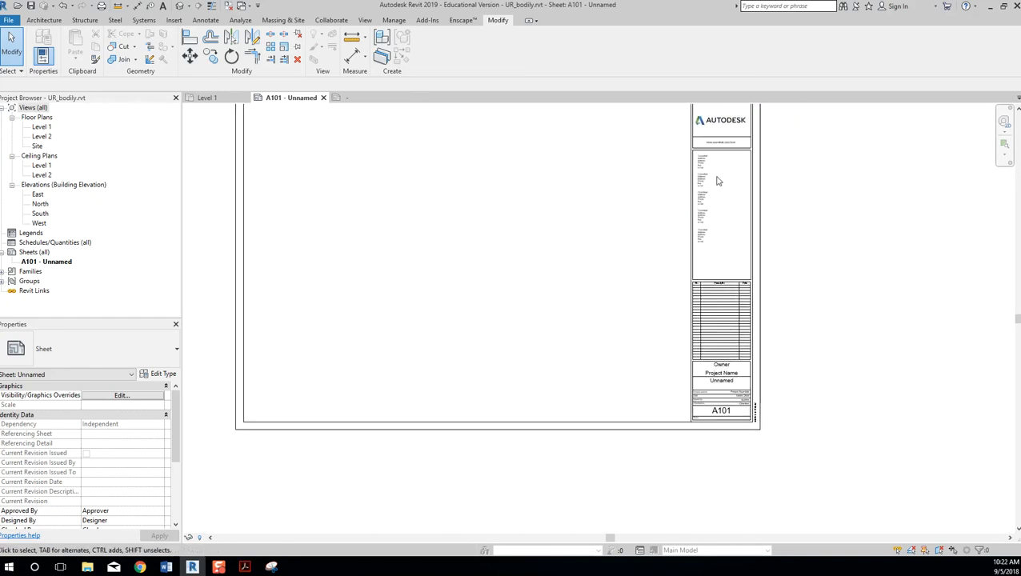
left_click(684, 147)
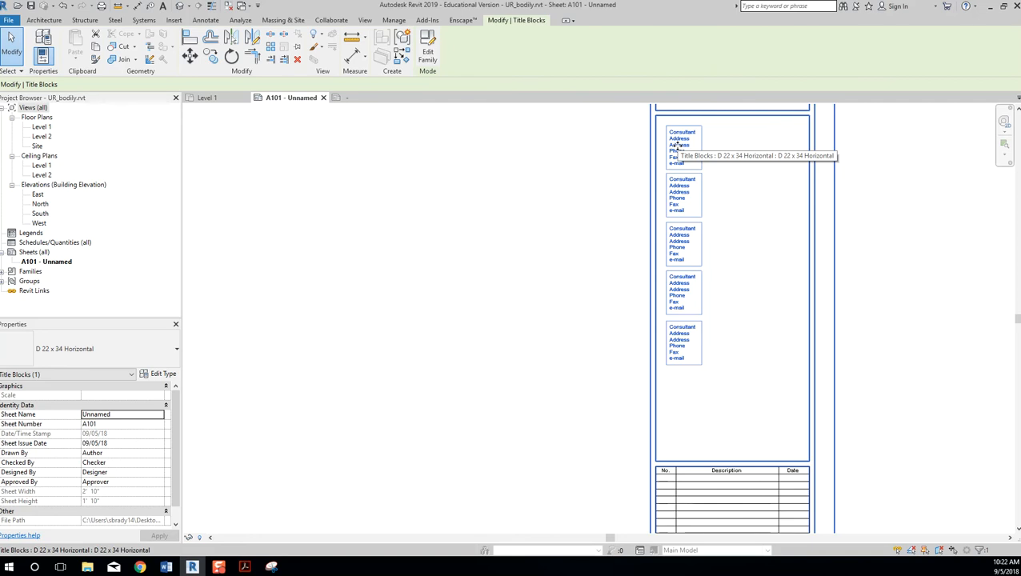
left_click(583, 202)
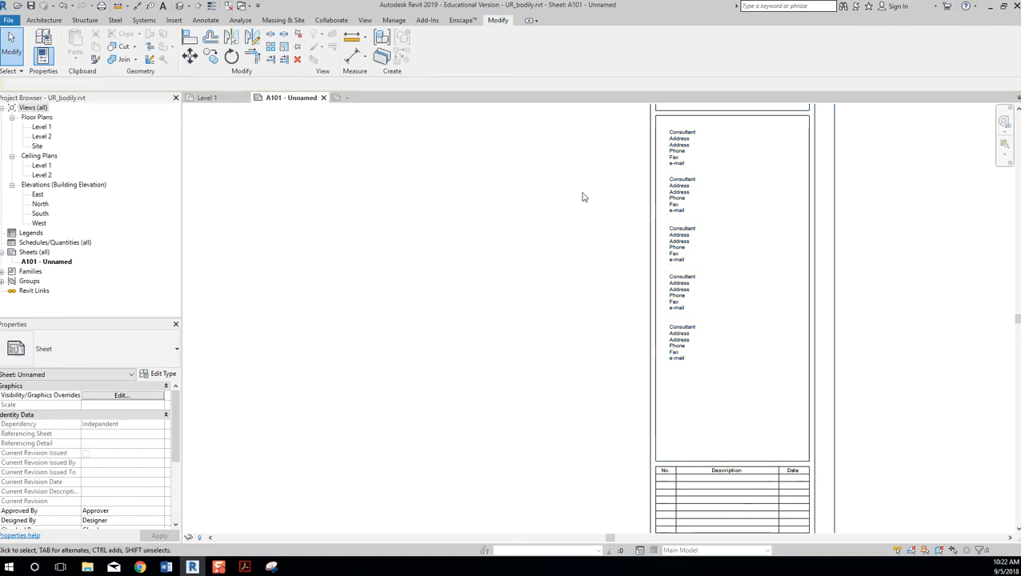
left_click(690, 143)
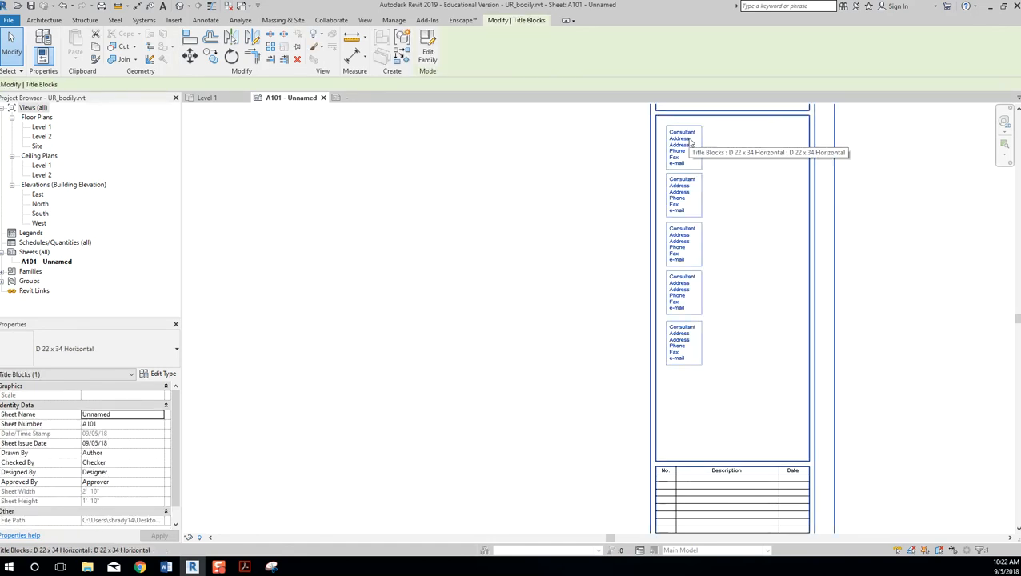
middle_click_drag(714, 130, 558, 259)
scroll(640, 206, "up", 2)
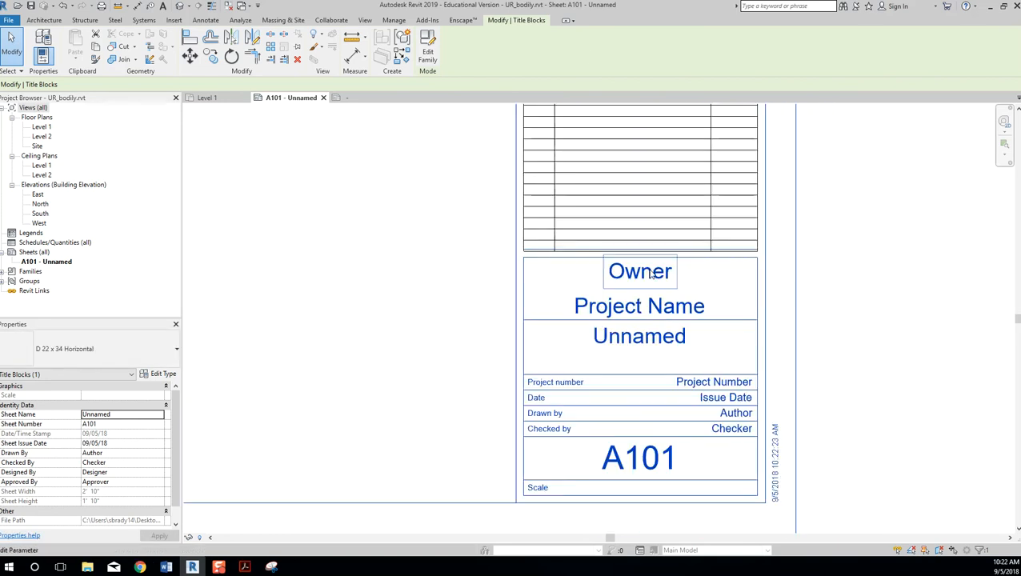
left_click(639, 269)
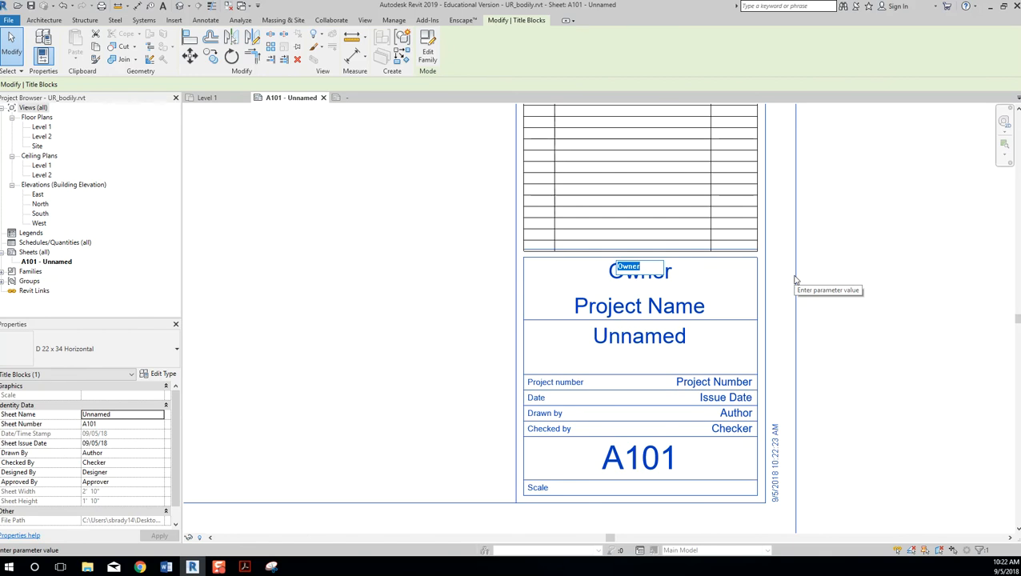
type("SLCC")
left_click(795, 279)
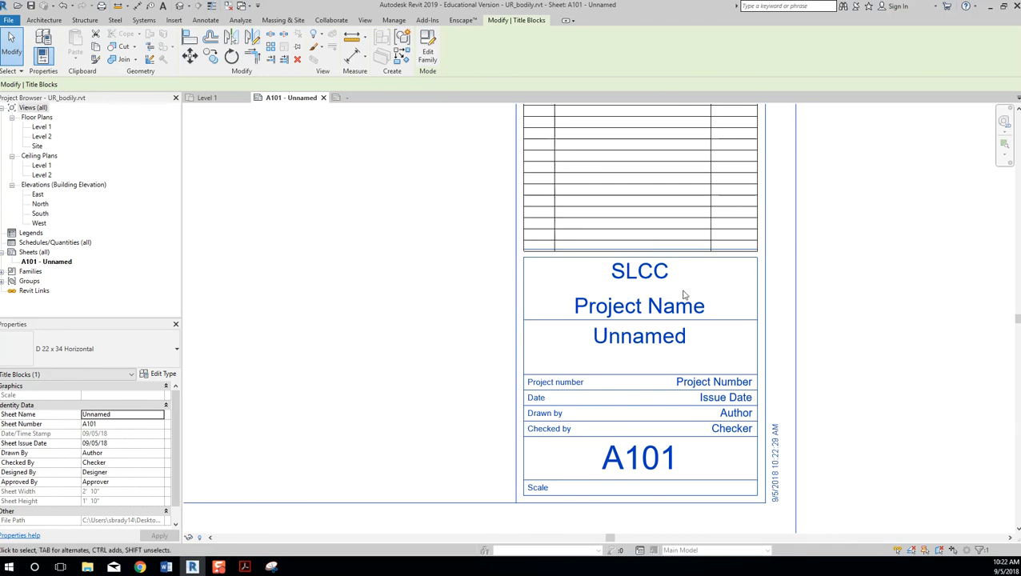
Set the Project Name to 'Urban Residence' and the sheet name to 'Floor Plan'.
scroll(629, 281, "down", 2)
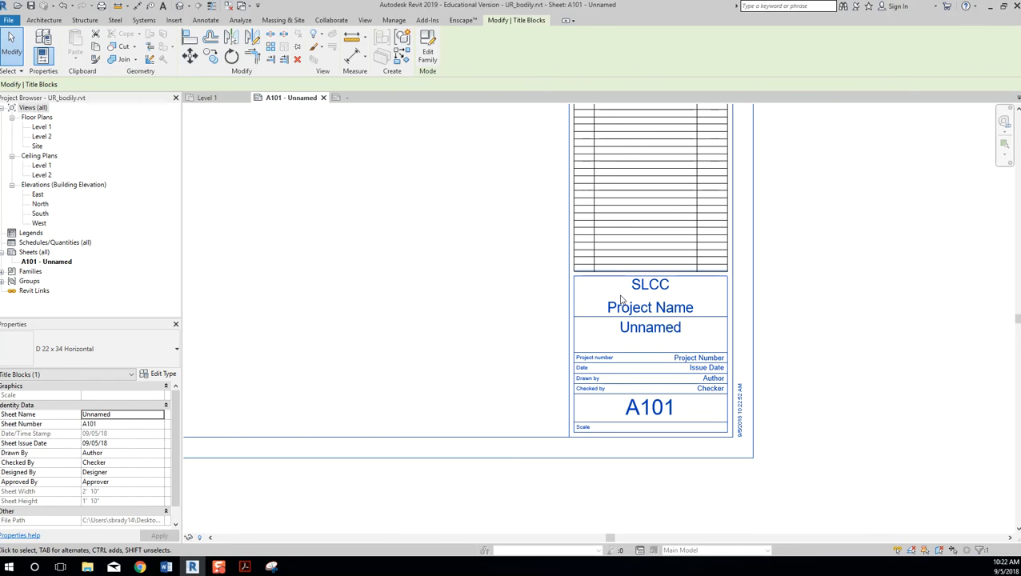
left_click(664, 308)
type("Urban Residence")
key("Return")
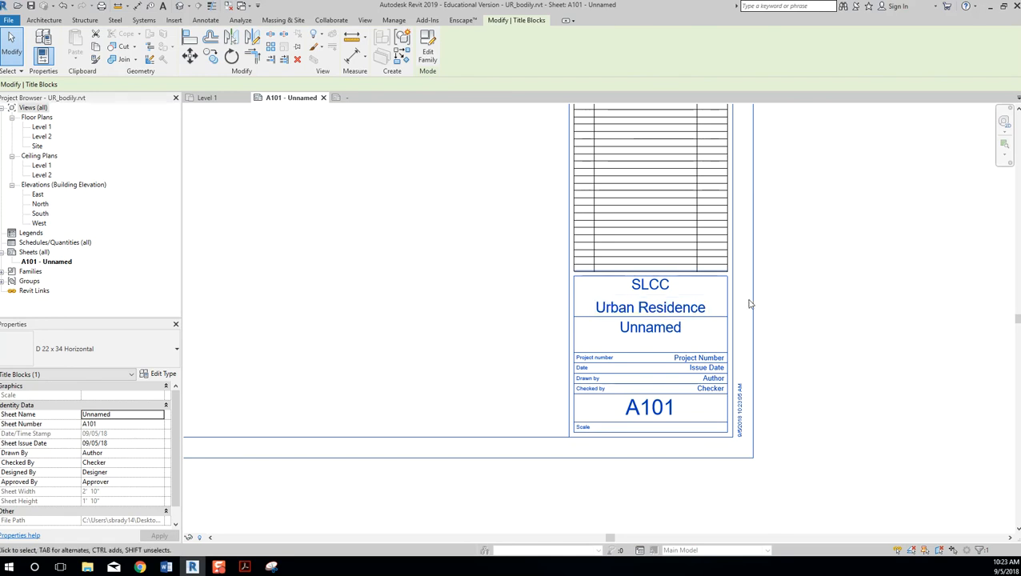
left_click(656, 331)
type("Floor Plan")
key("Return")
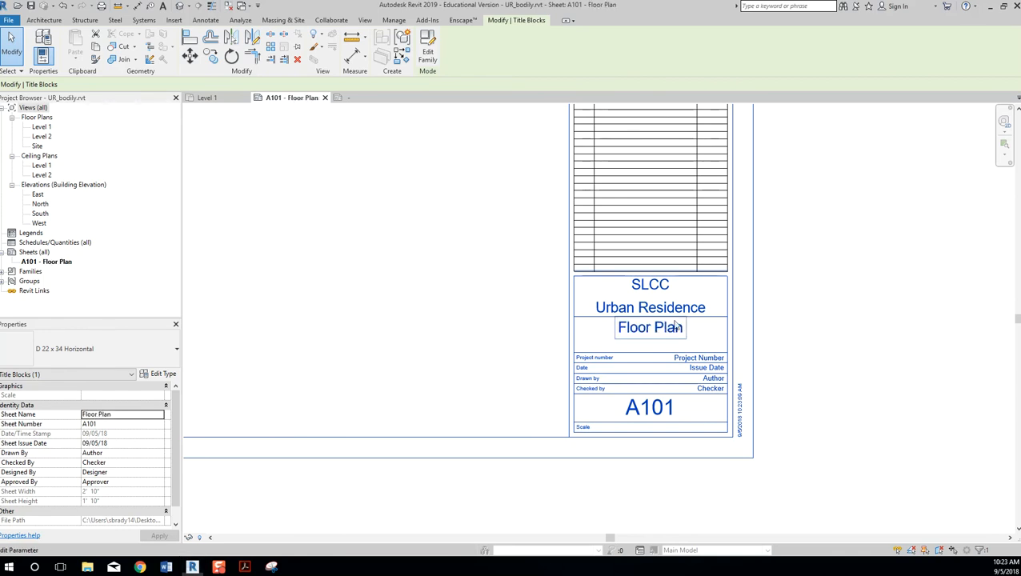
Change the sheet number from A101 to AE101 and fit the sheet in view.
left_click(649, 407)
type("AE")
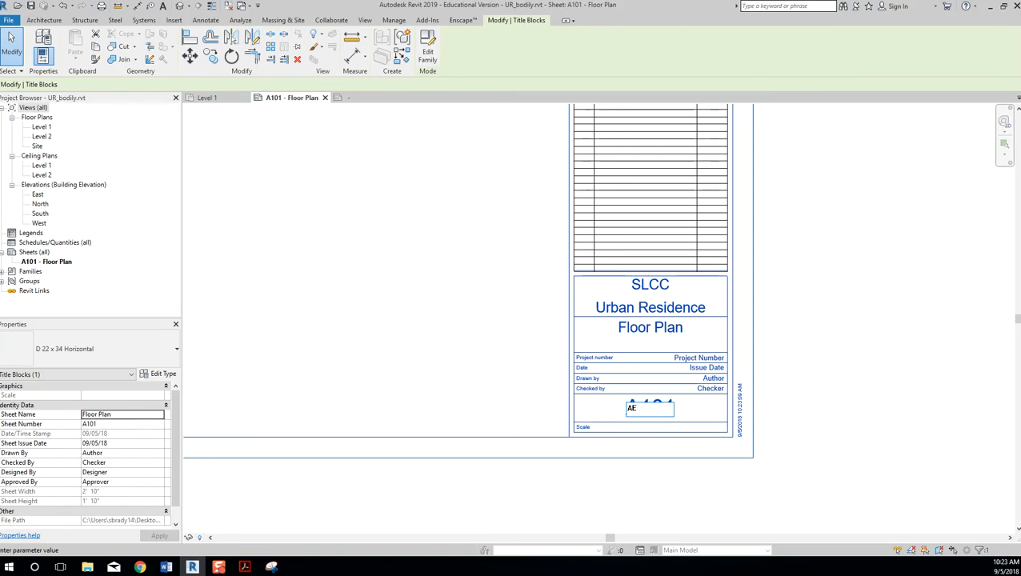
type("101")
left_click(806, 406)
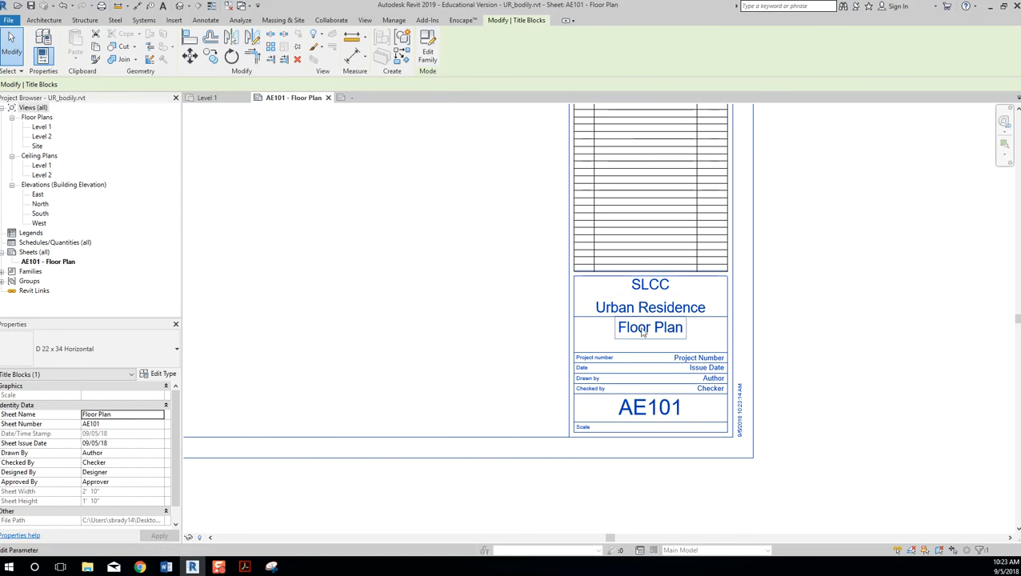
left_click(901, 325)
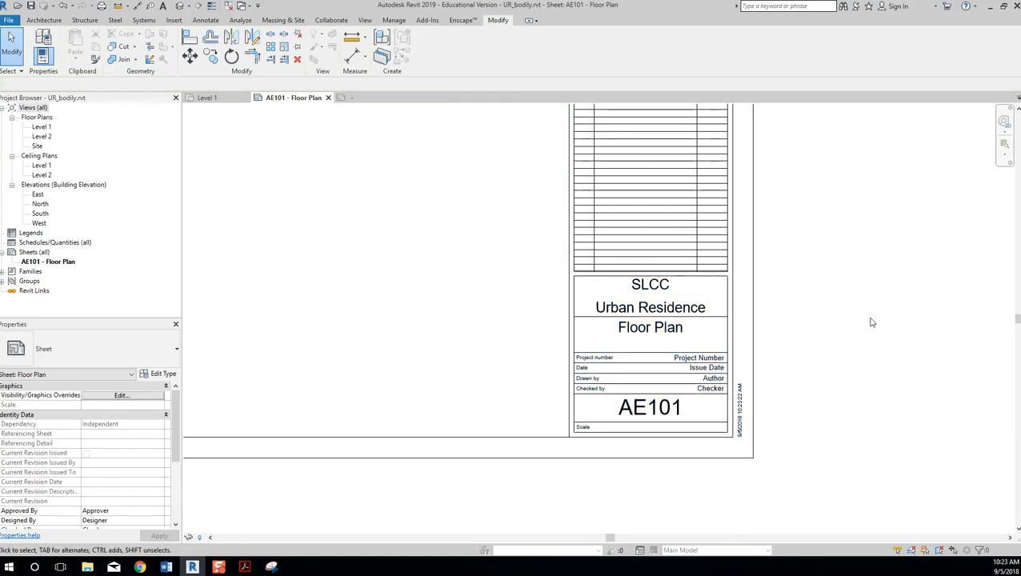
middle_click(872, 318)
middle_click(872, 318)
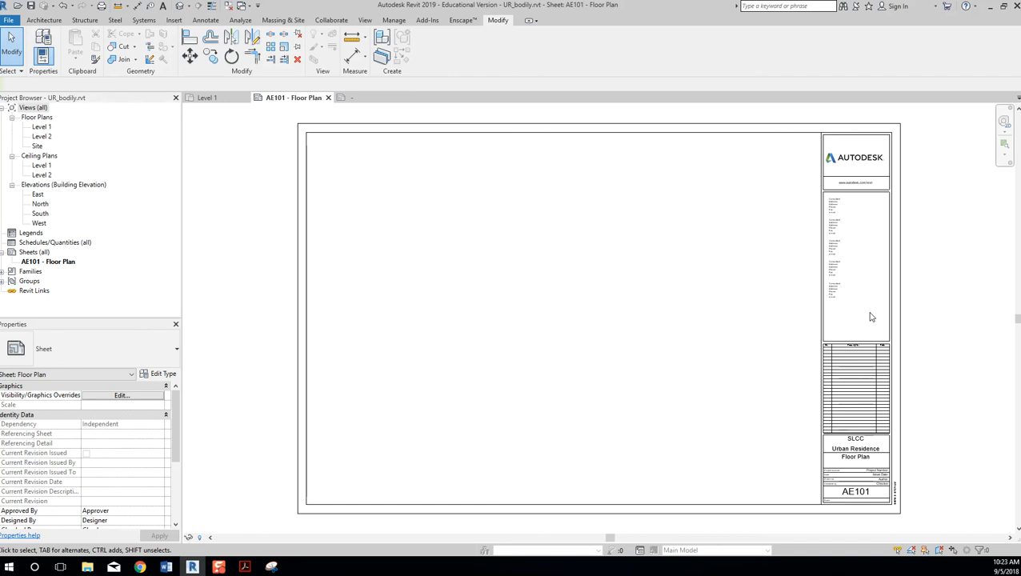
In the title block family, delete the Client Name and Project Name labels.
left_click(370, 99)
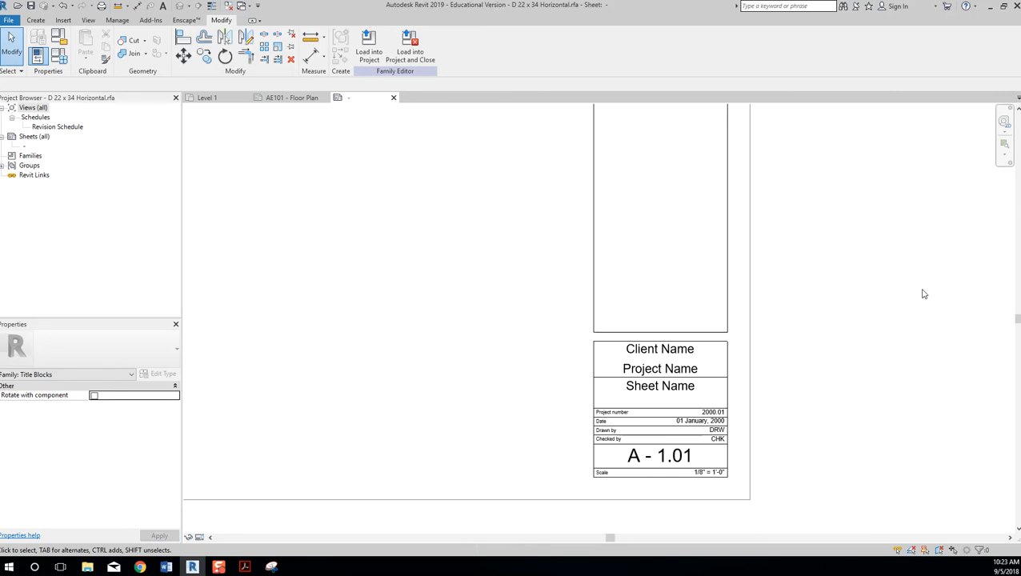
left_click(695, 357)
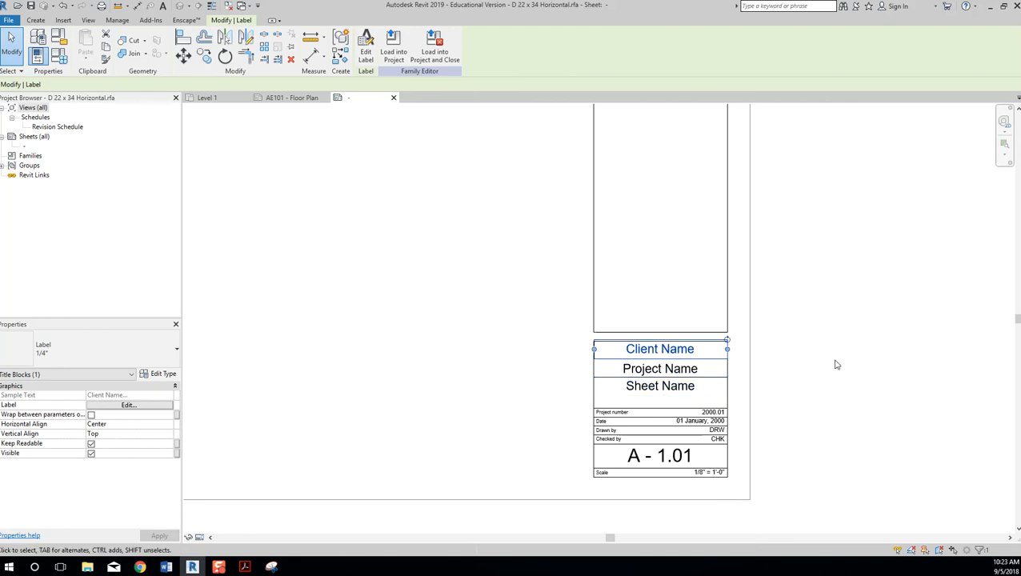
key("Delete")
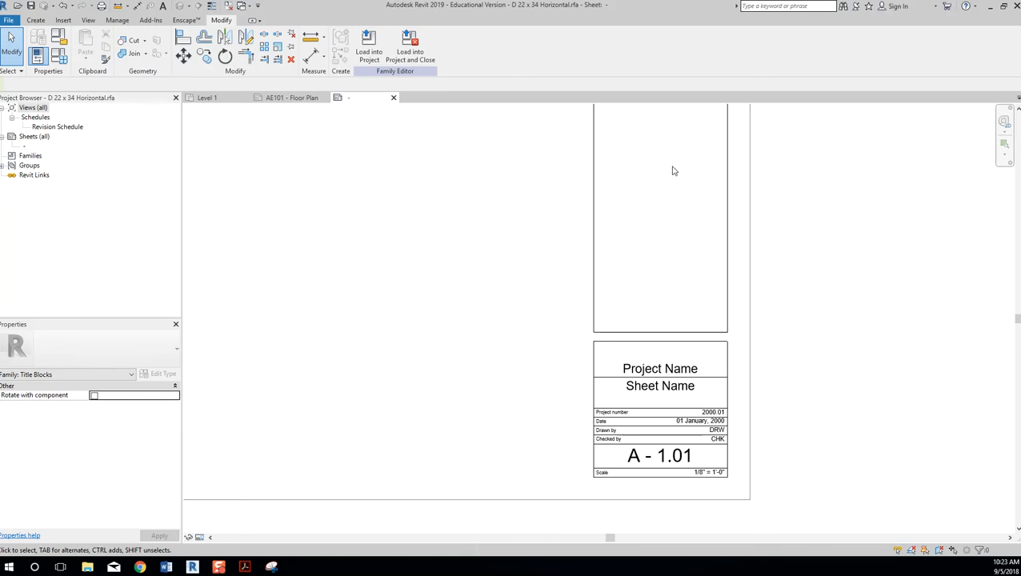
scroll(458, 175, "down", 3)
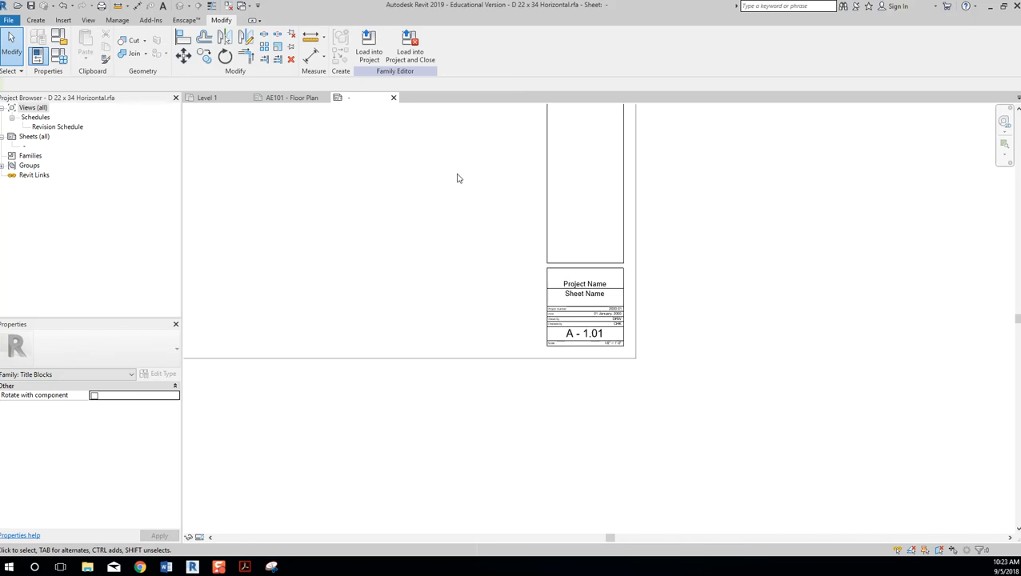
middle_click_drag(451, 198, 643, 269)
scroll(549, 233, "down", 2)
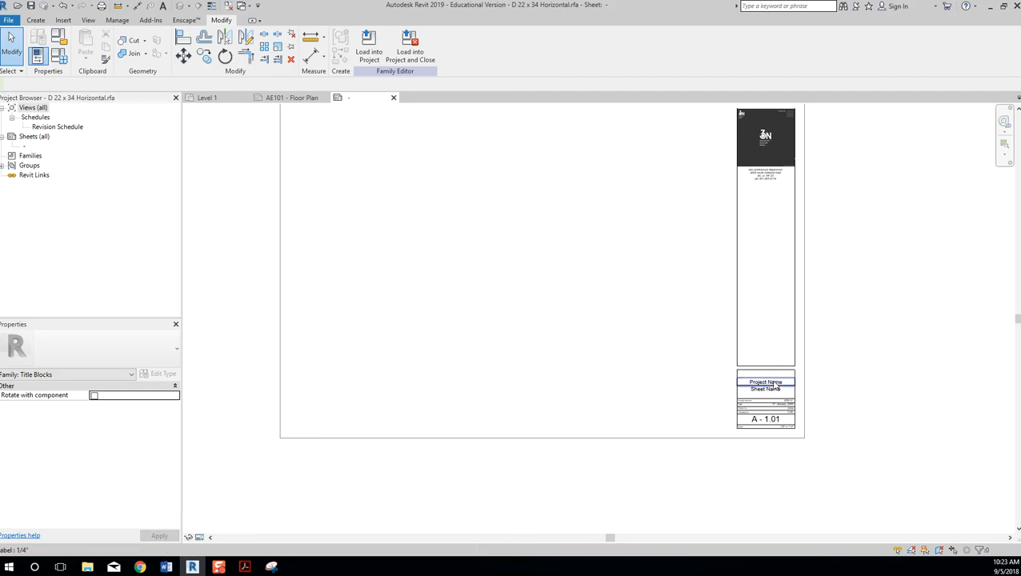
left_click(778, 385)
key("Delete")
Raise the top line with the Sheet Name label, then drop the label lower in its box.
left_click(788, 388)
key("Escape")
scroll(787, 384, "up", 2)
left_click(775, 405)
key("Up")
key("Up")
key("Up")
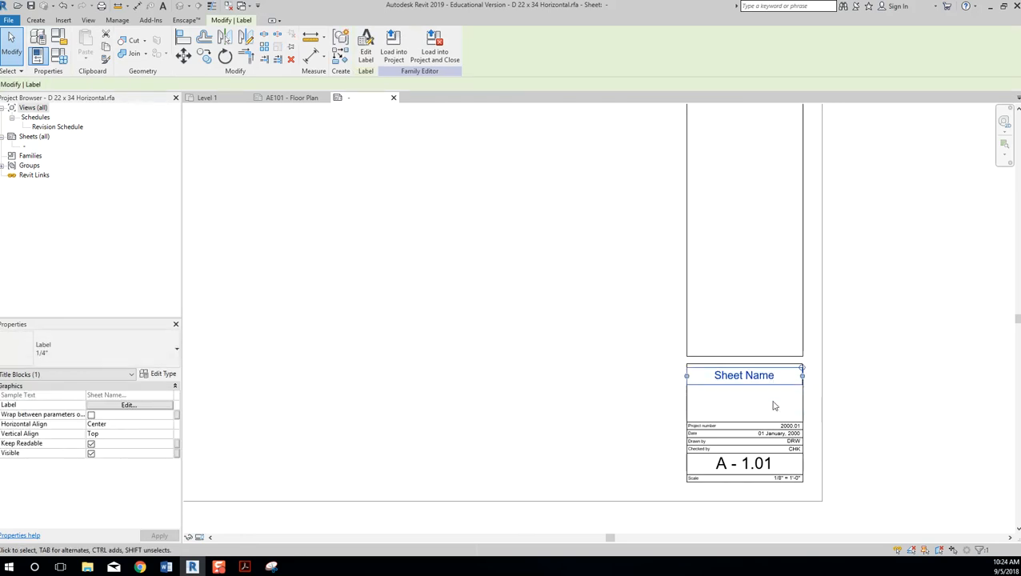
left_click(758, 362)
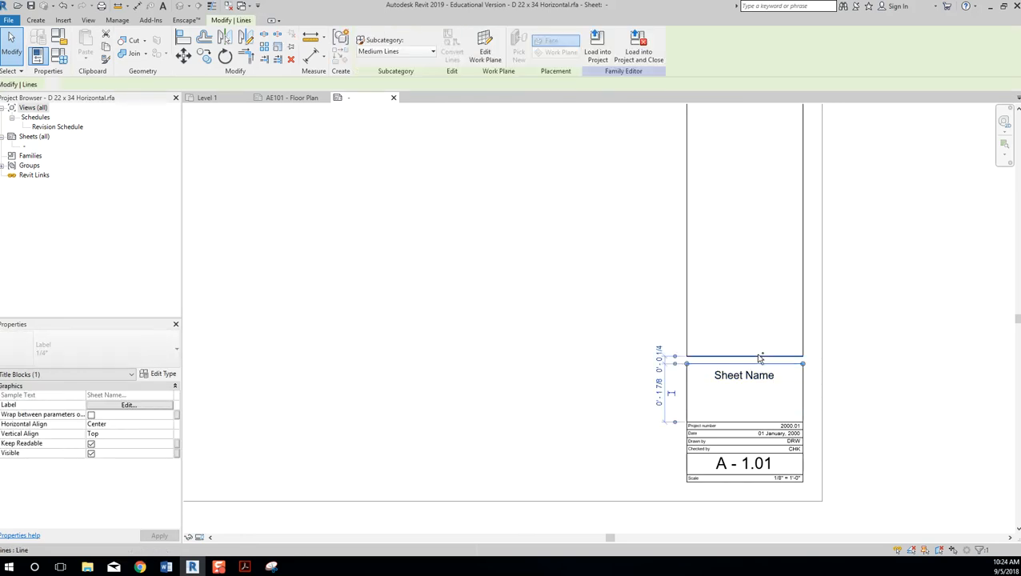
left_click(762, 374, "ctrl")
key("Up")
key("Up")
key("Up")
key("Up")
key("Up")
key("Up")
key("Up")
key("Up")
key("Up")
key("Up")
key("Up")
key("Up")
key("Up")
key("Up")
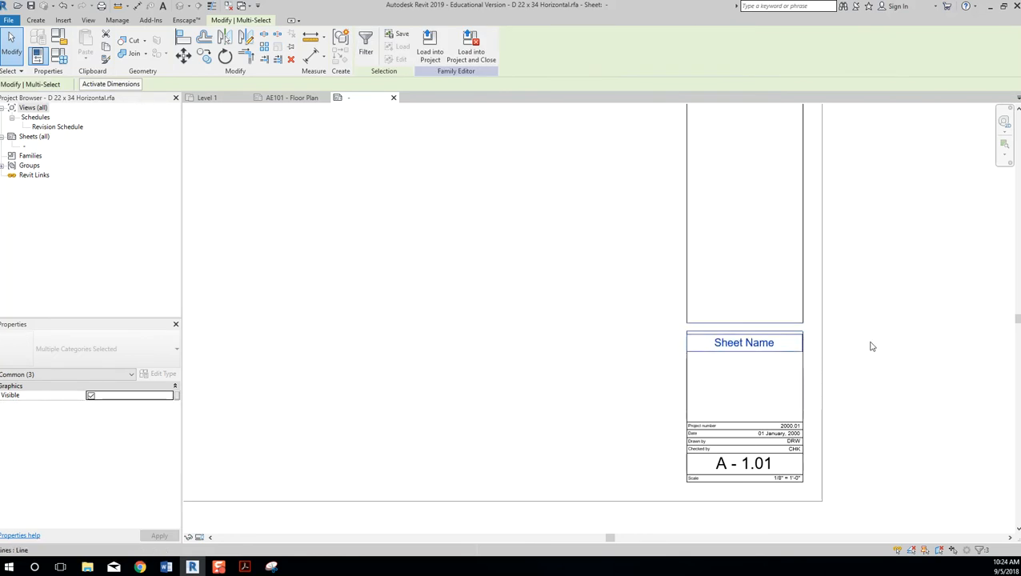
key("Escape")
left_click(755, 346)
left_click_drag(757, 351, 755, 369)
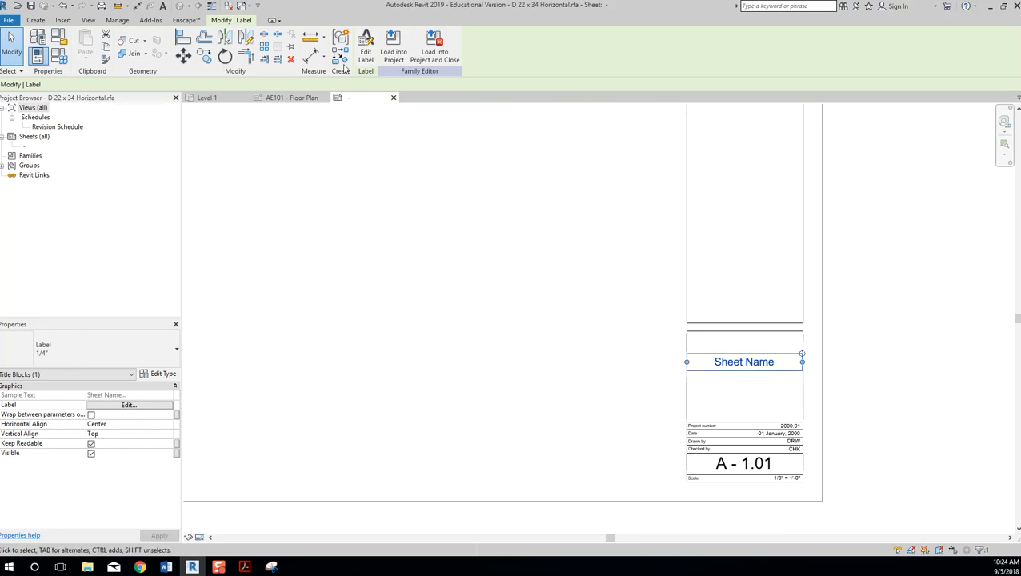
Place a 'SHEET NAME:' text note across the top of the Sheet Name box.
left_click(36, 21)
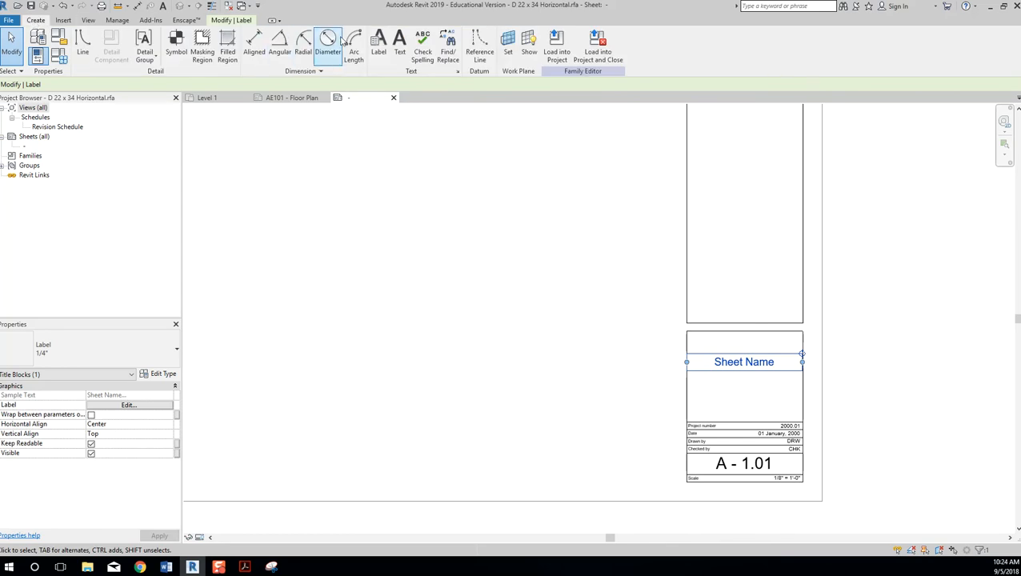
left_click(397, 45)
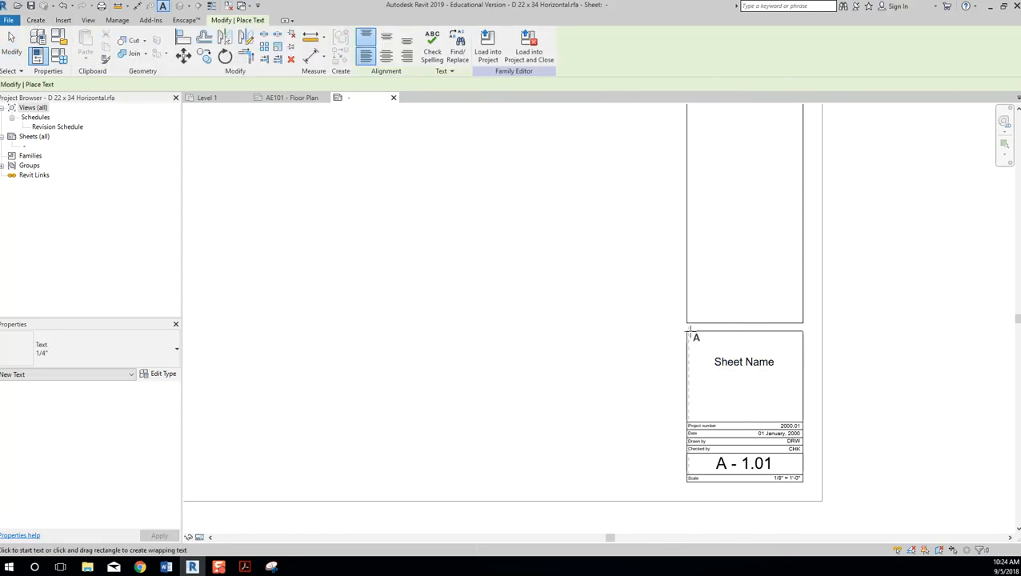
left_click_drag(746, 338, 801, 334)
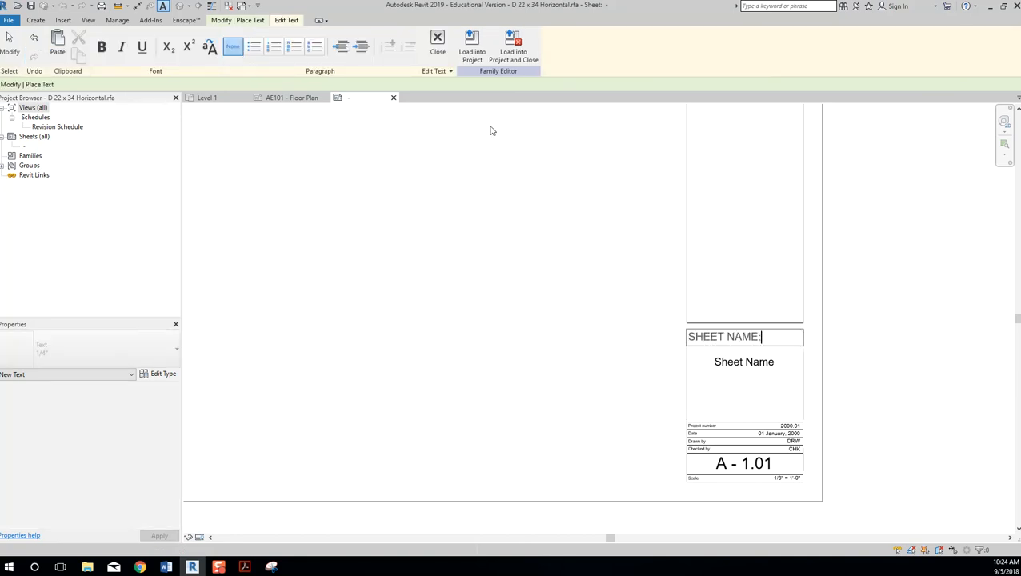
left_click(437, 45)
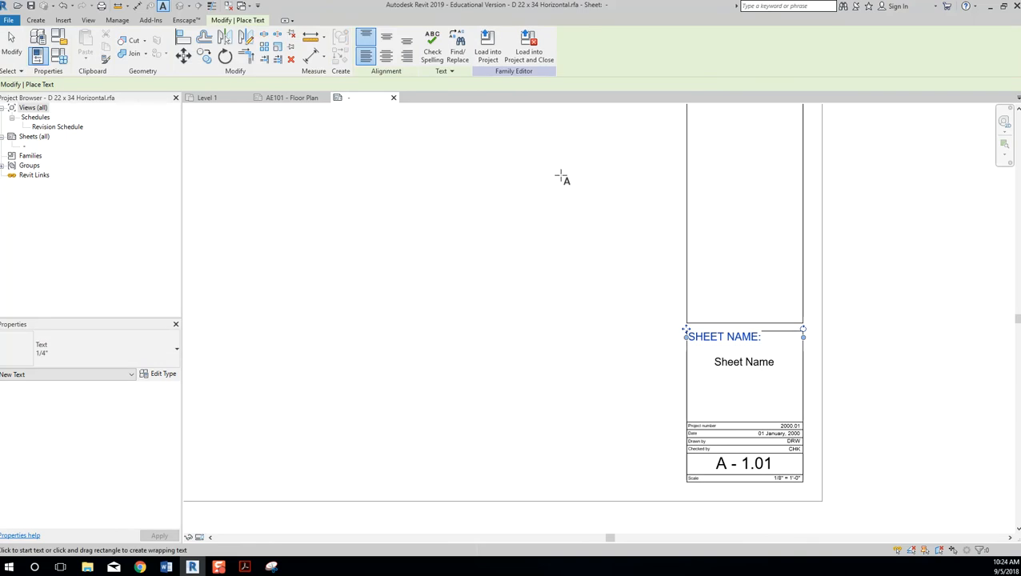
left_click(386, 55)
left_click(555, 235)
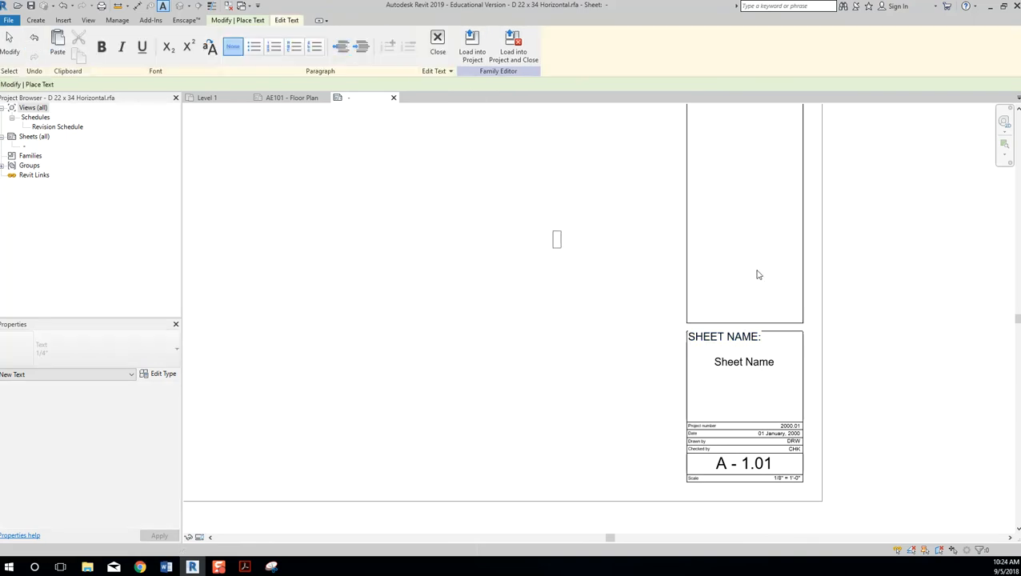
key("Escape")
left_click(587, 290)
key("Escape")
left_click(531, 284)
key("Escape")
Centre-align the 'SHEET NAME:' text, nudge it down, and zoom to fit.
left_click(745, 342)
left_click(386, 55)
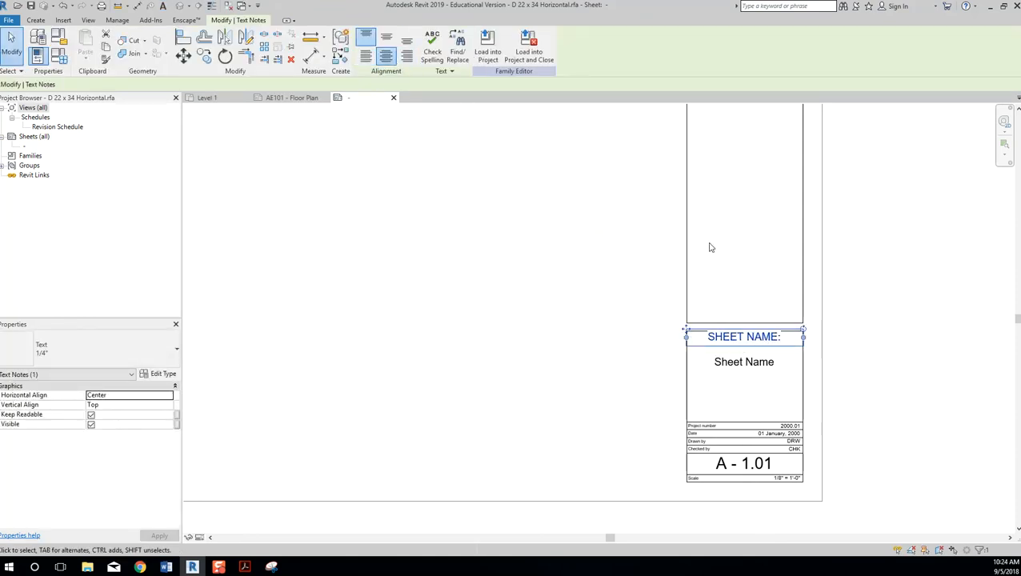
key("Down")
key("Down")
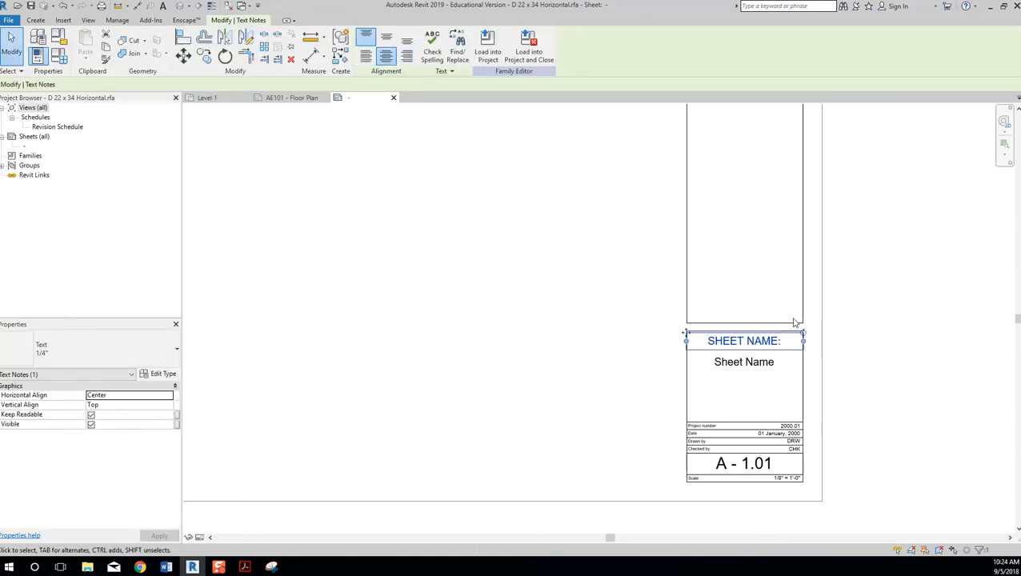
left_click(940, 313)
left_click(738, 344)
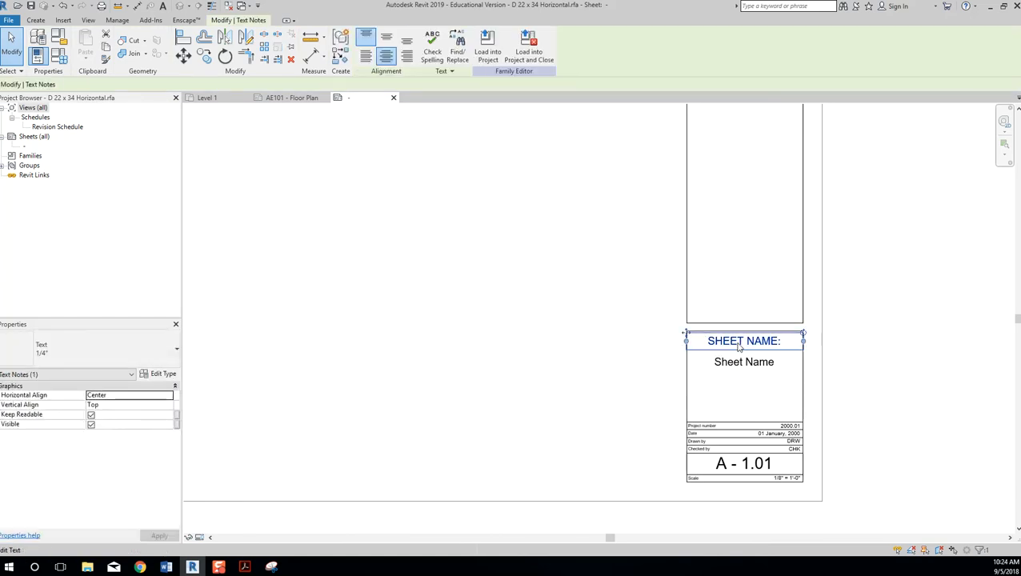
left_click(761, 367)
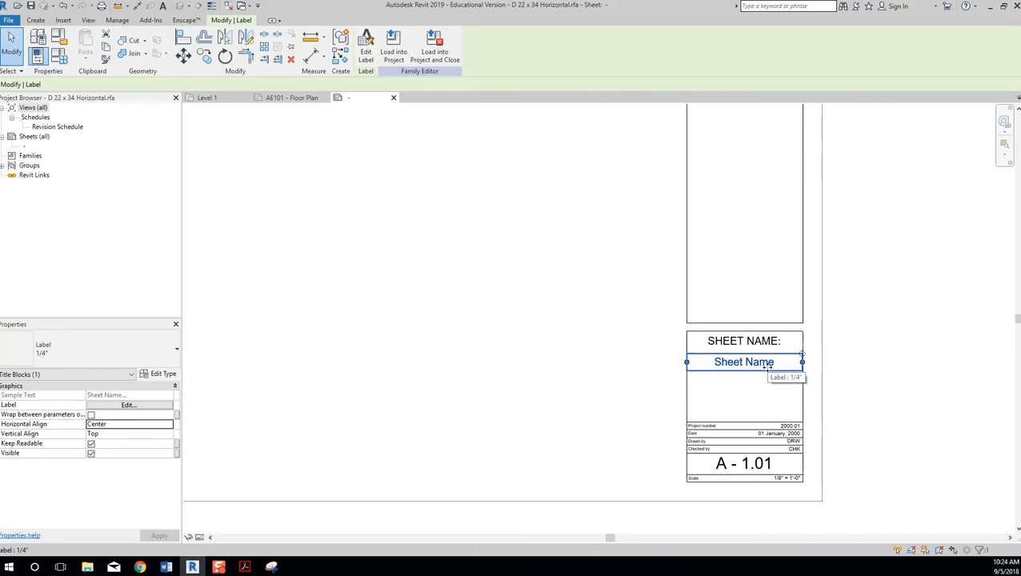
left_click(457, 255)
key("z")
key("f")
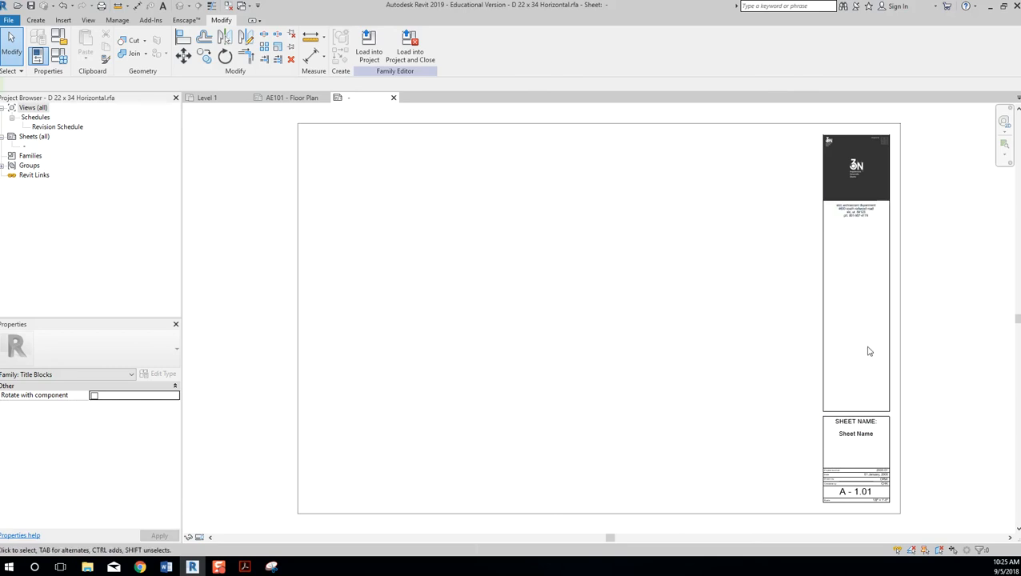
Place a new label showing the Project Name parameter left of the information panel.
left_click(36, 20)
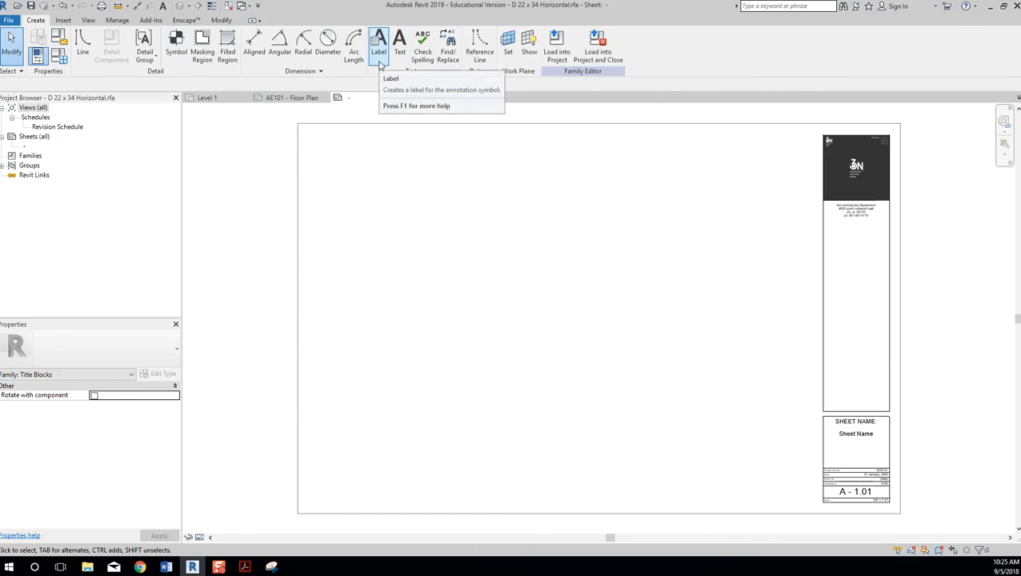
left_click(379, 62)
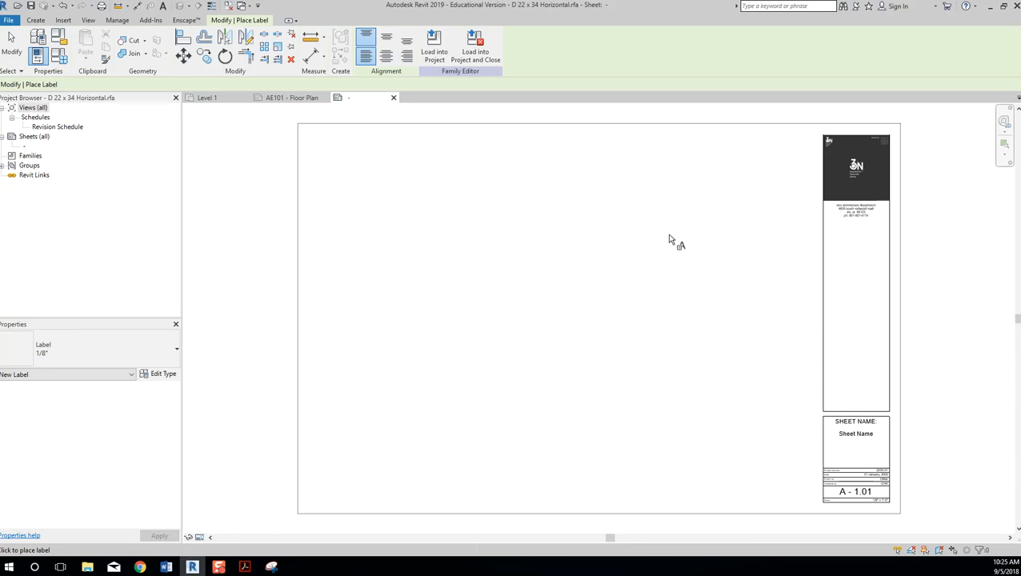
left_click(595, 295)
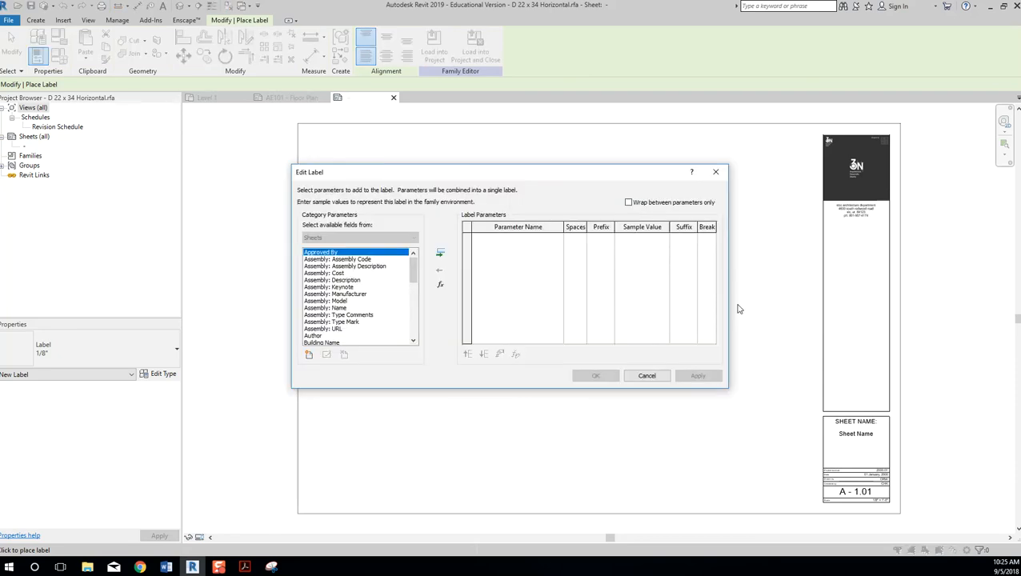
left_click_drag(609, 175, 667, 180)
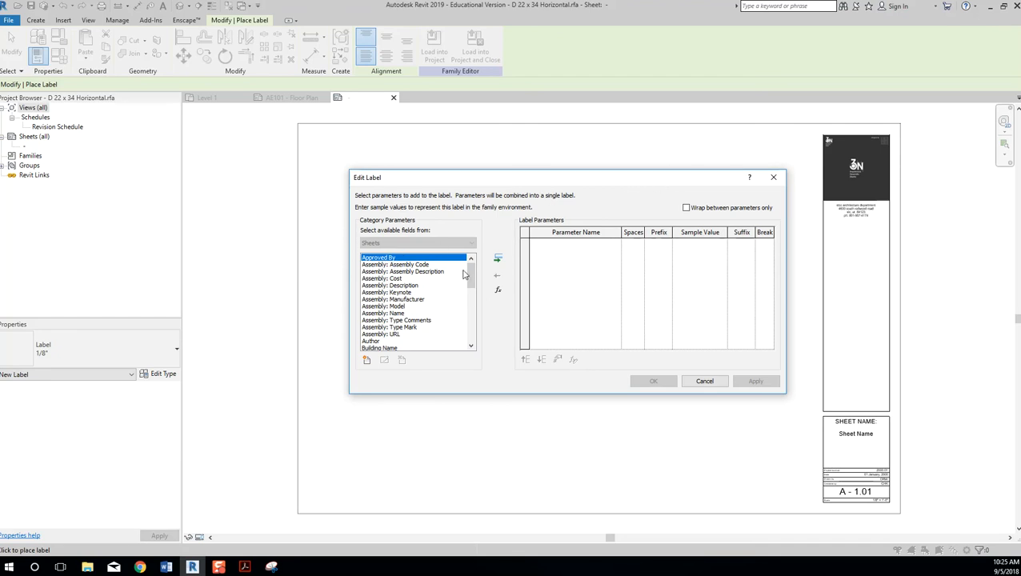
left_click_drag(472, 276, 472, 297)
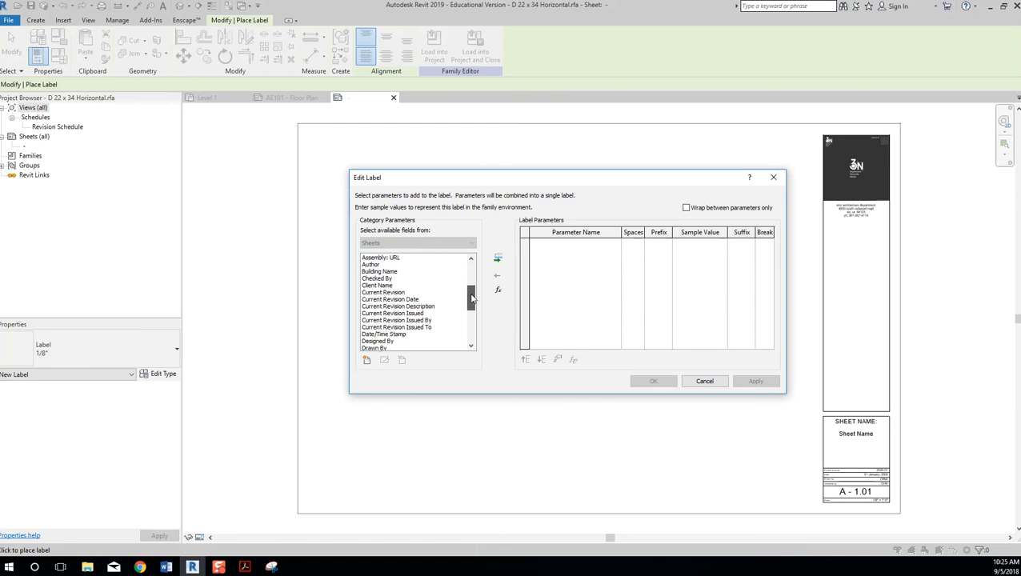
left_click_drag(471, 298, 472, 316)
left_click(395, 345)
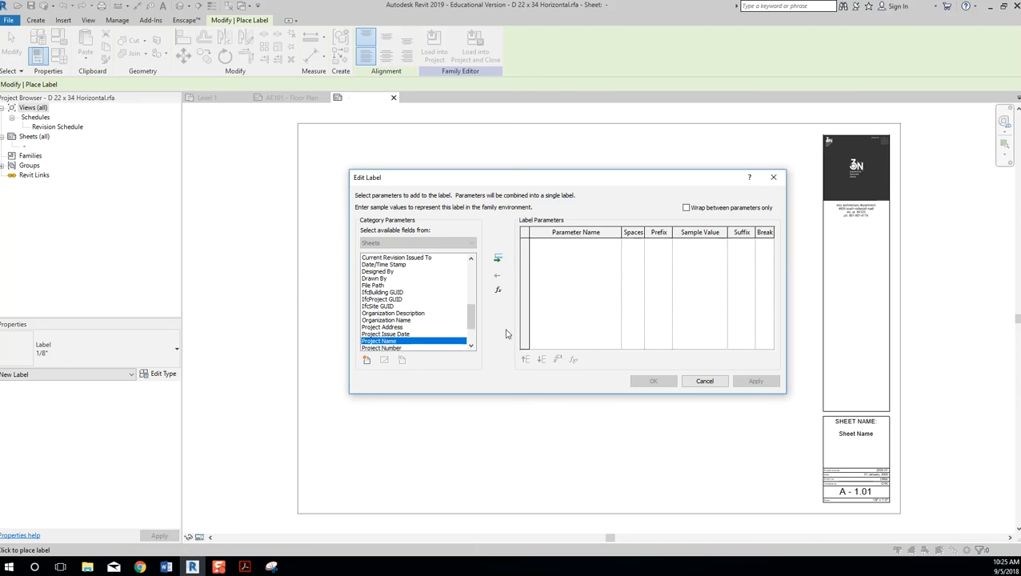
left_click(497, 264)
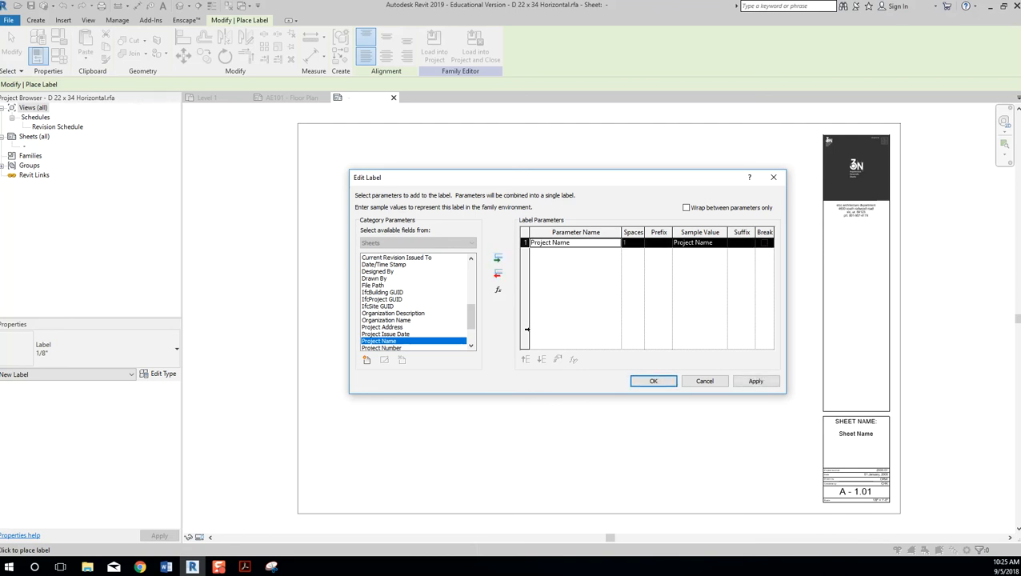
left_click(658, 382)
scroll(604, 276, "up", 5)
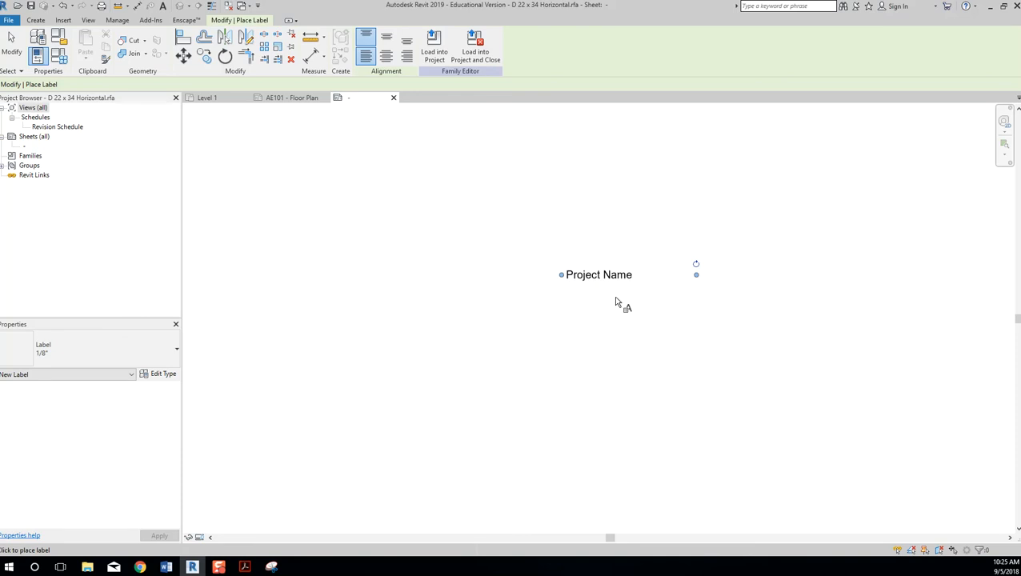
key("Escape")
Switch the Project Name label to the 1/4" label type.
left_click(606, 284)
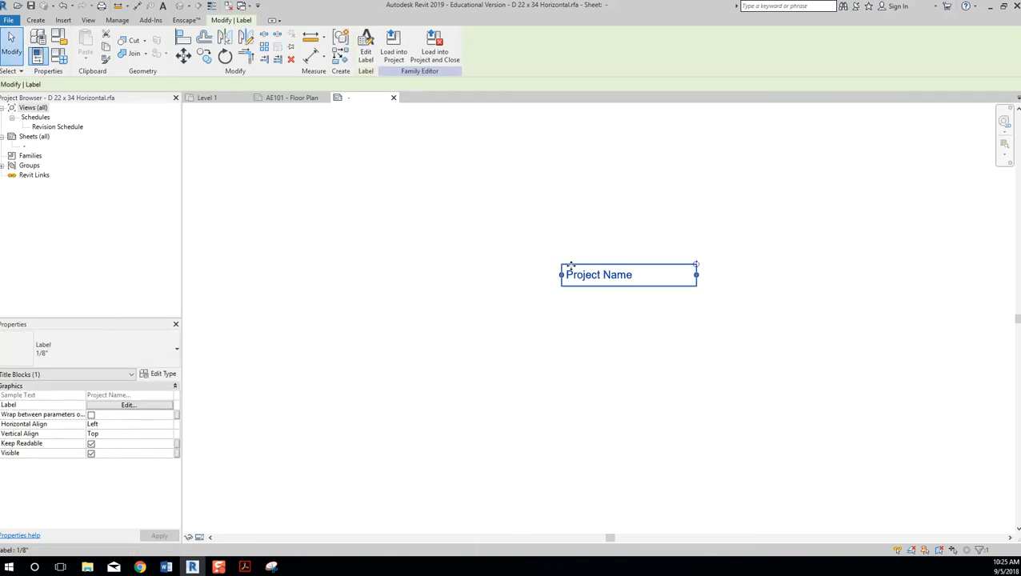
scroll(590, 309, "down", 4)
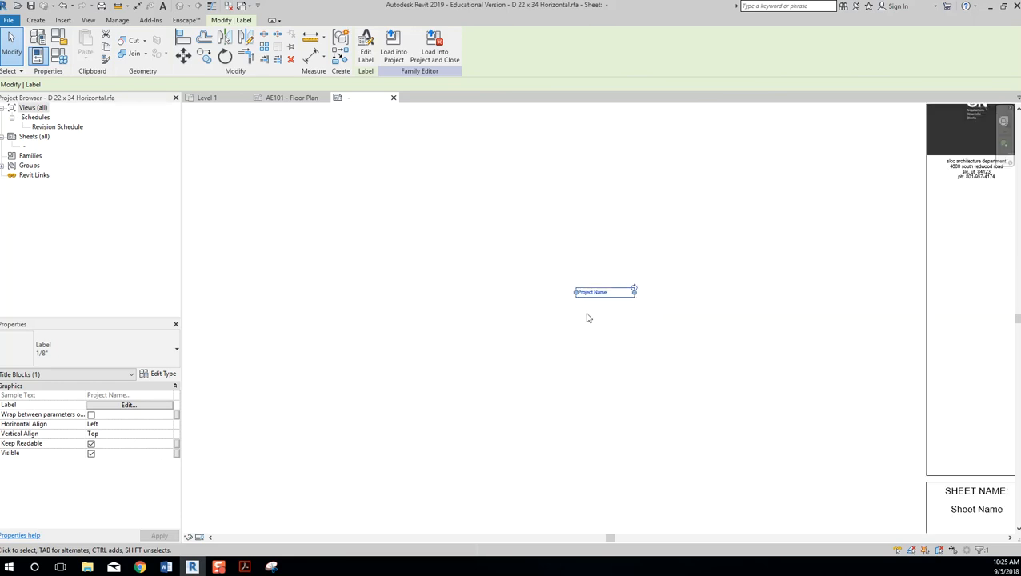
scroll(583, 304, "up", 5)
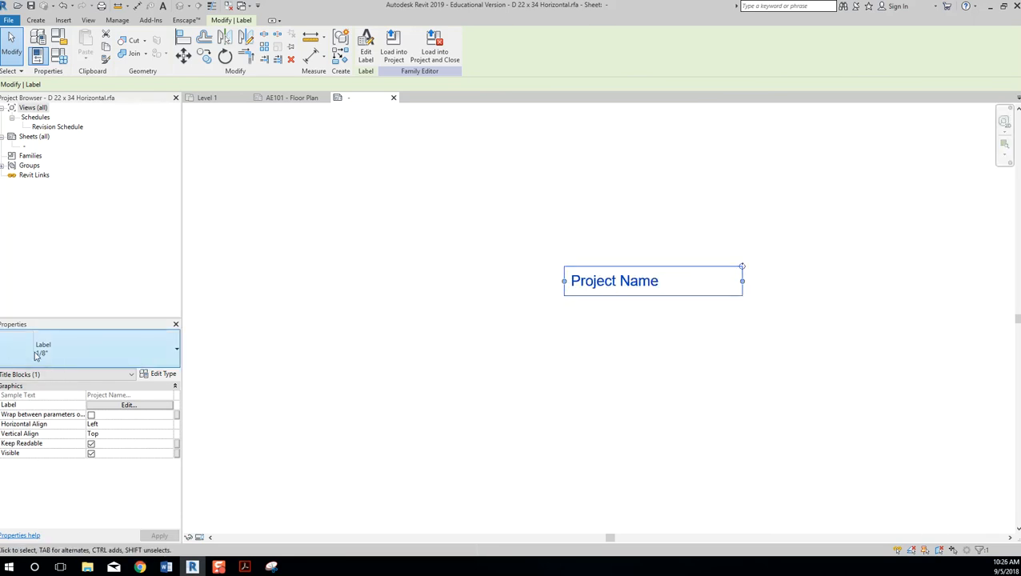
left_click(82, 350)
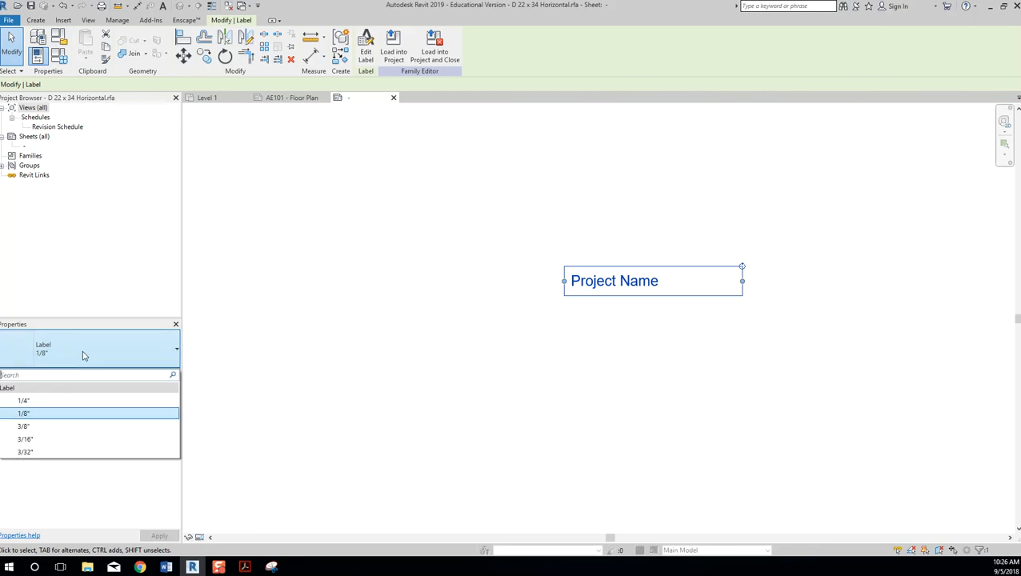
left_click(85, 401)
Widen the Project Name label to one line and rotate it 90° vertical.
scroll(516, 387, "down", 5)
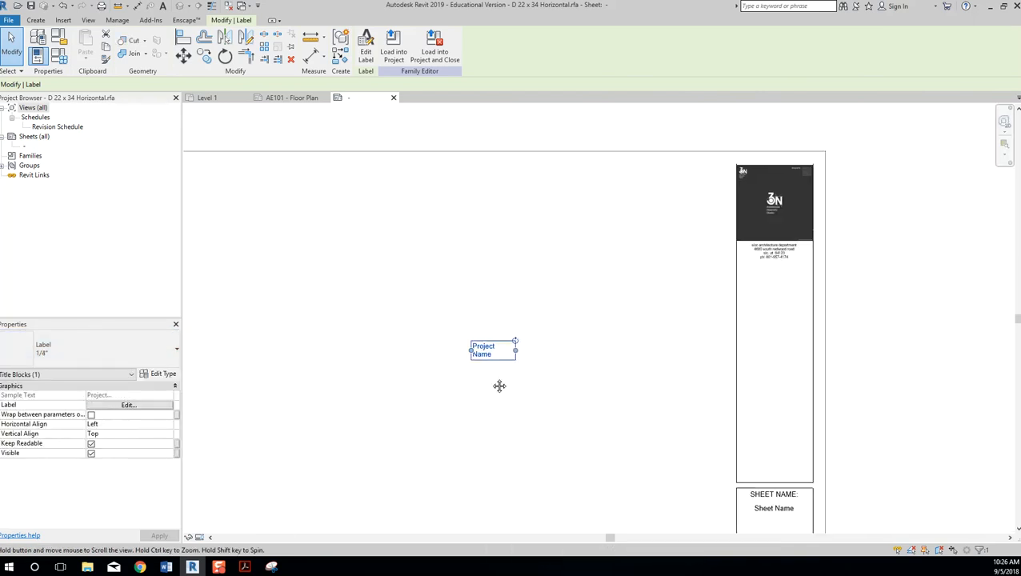
left_click_drag(509, 352, 654, 352)
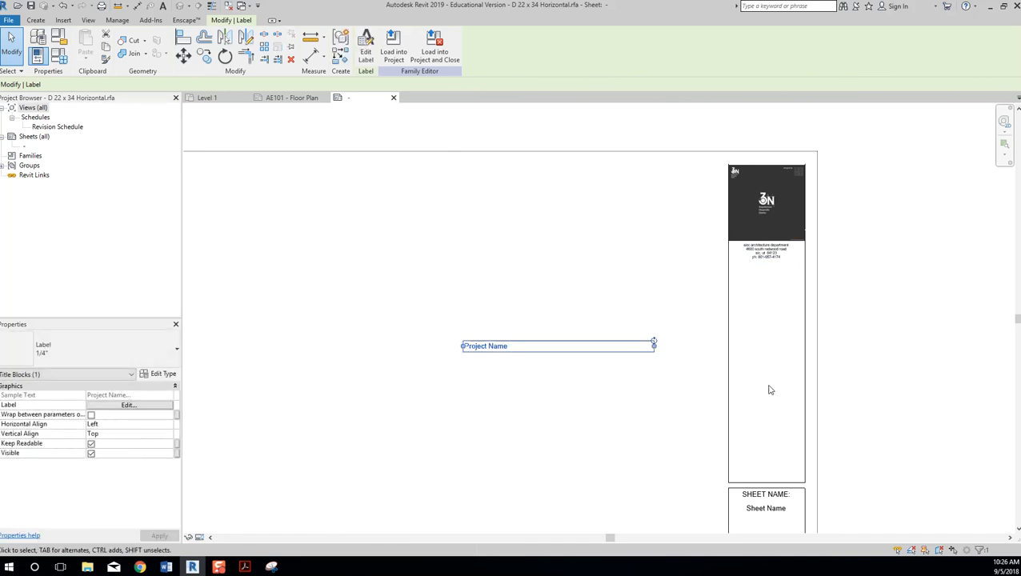
left_click_drag(654, 344, 433, 205)
scroll(645, 344, "up", 4)
scroll(679, 253, "down", 2)
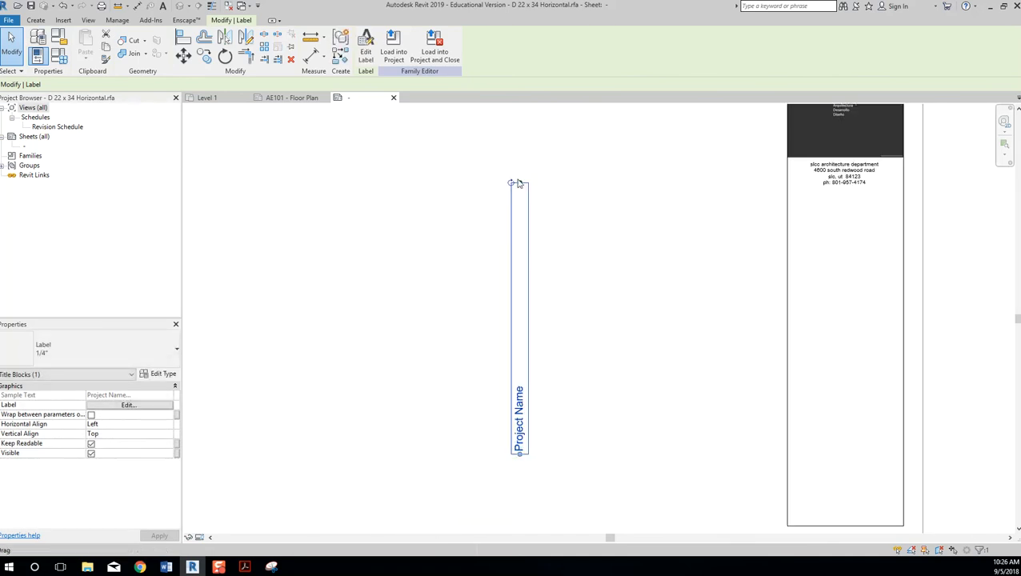
left_click(549, 324)
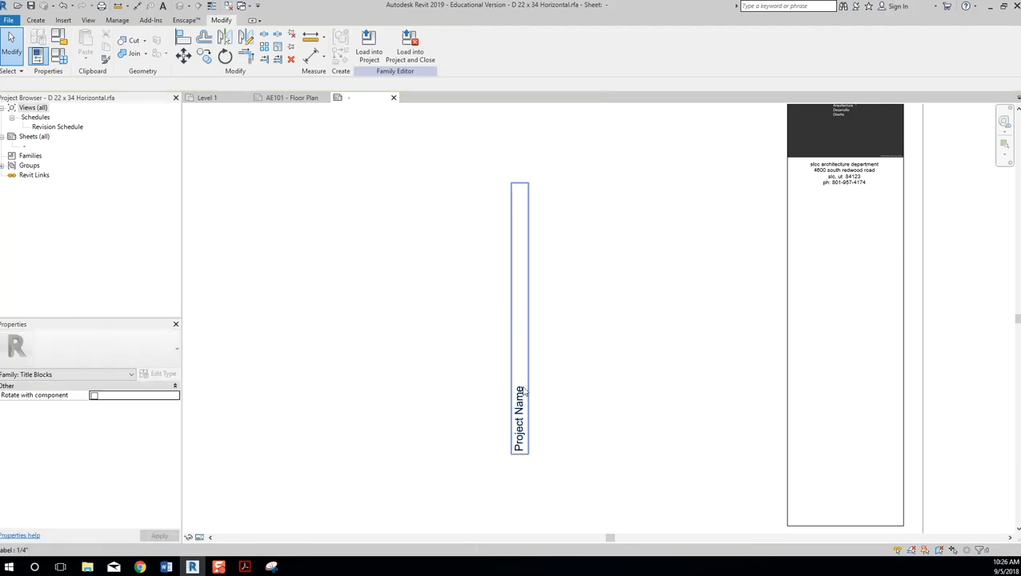
left_click(521, 390)
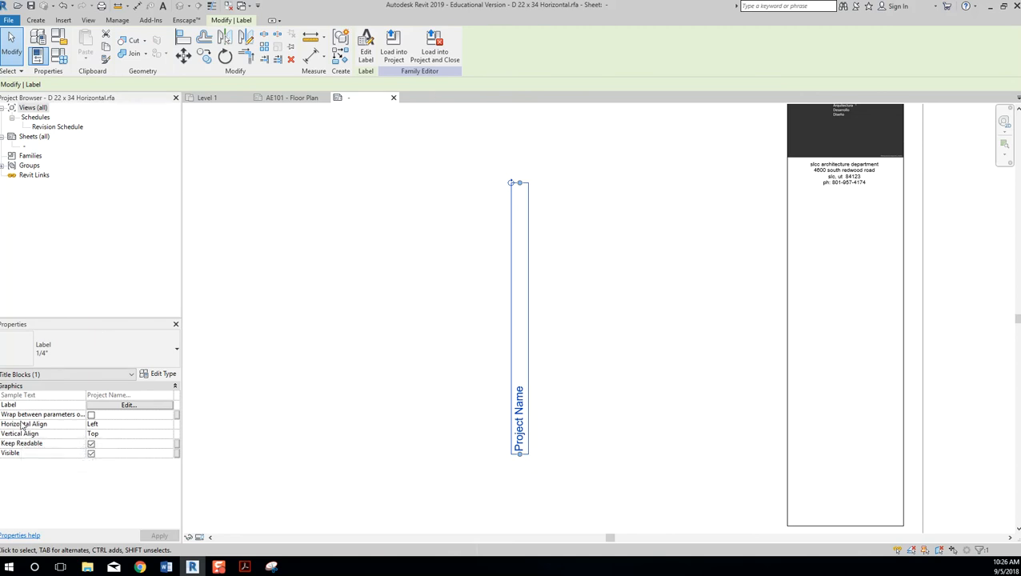
Set the label's Horizontal Align to Center in Properties.
left_click(109, 406)
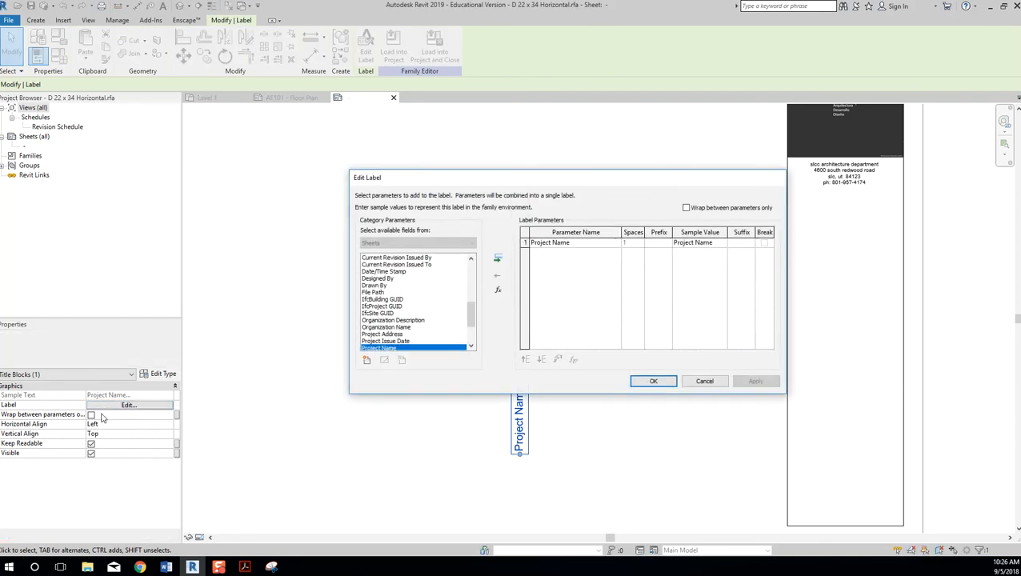
key("Return")
left_click(109, 424)
left_click(168, 425)
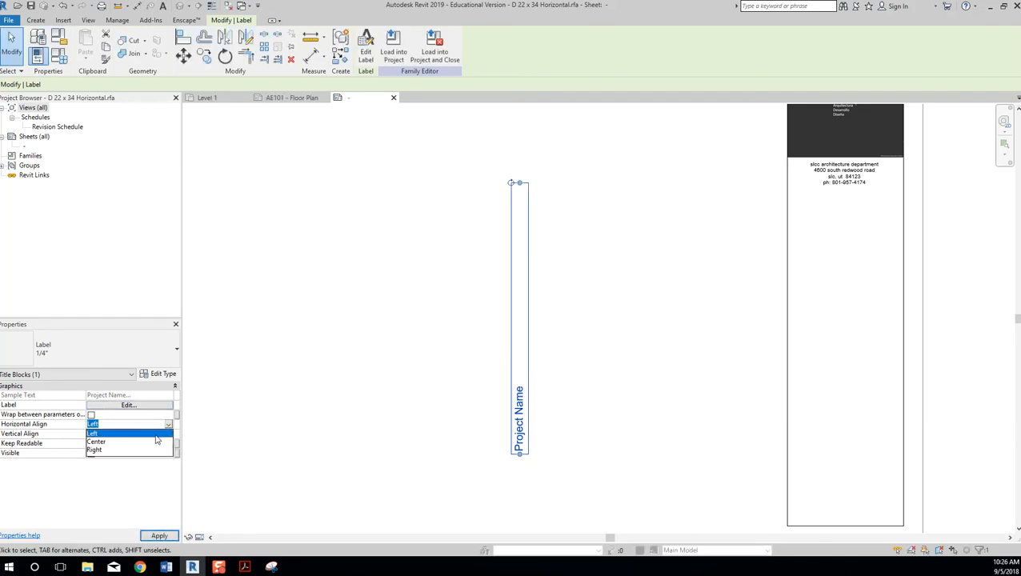
left_click(157, 442)
left_click(152, 435)
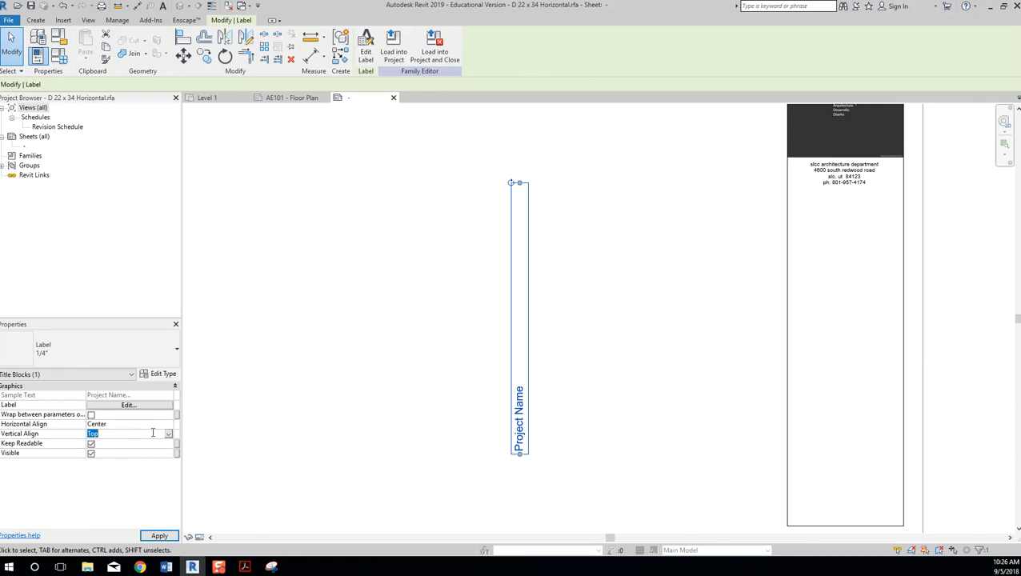
left_click(304, 432)
Move the vertical Project Name label into the title block's right-hand strip.
left_click(521, 345)
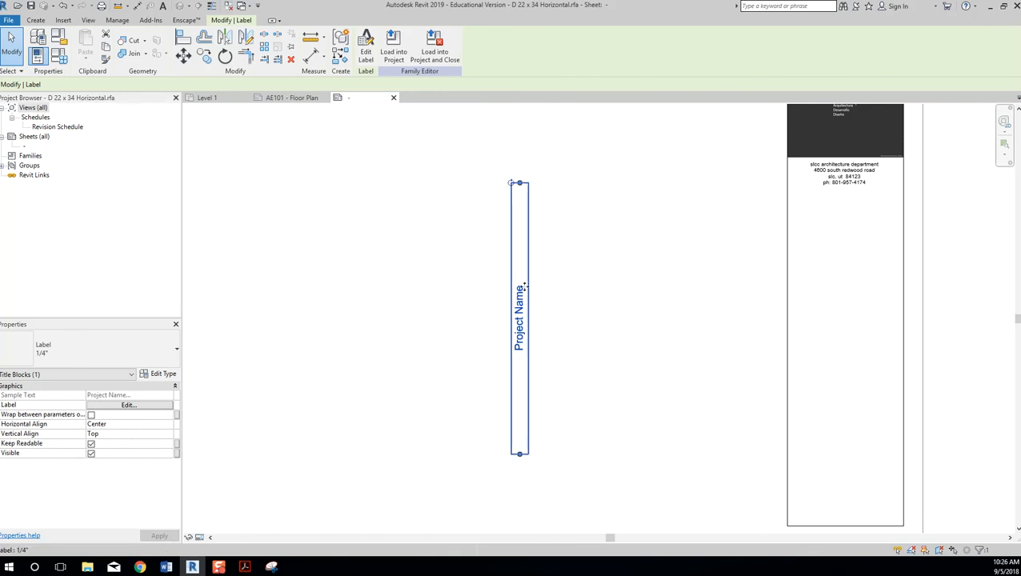
left_click_drag(522, 315, 847, 350)
left_click_drag(856, 349, 846, 350)
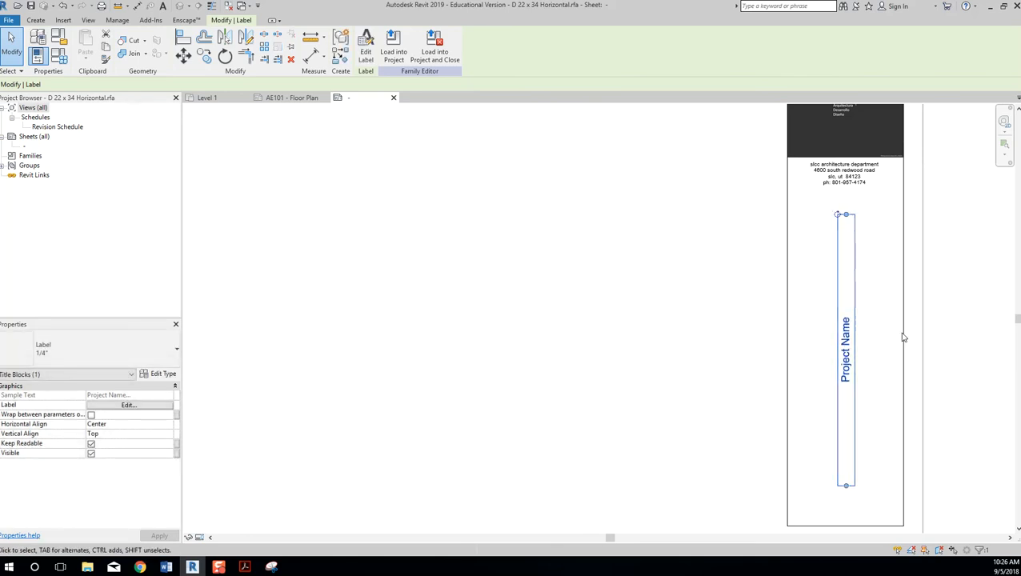
left_click(164, 375)
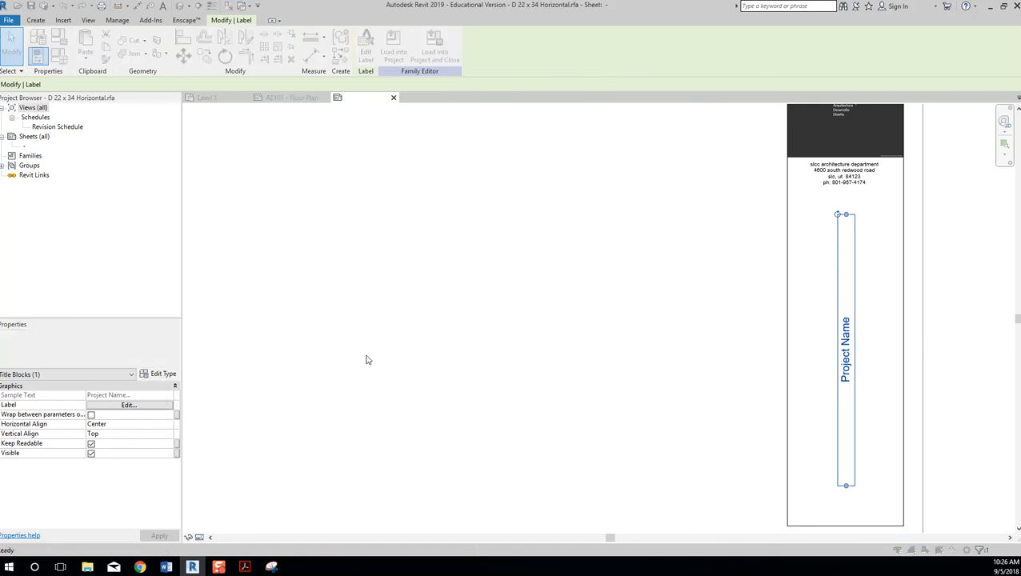
Duplicate the label type as 1/2" with 1/2" text size, then nudge the label left.
left_click(762, 183)
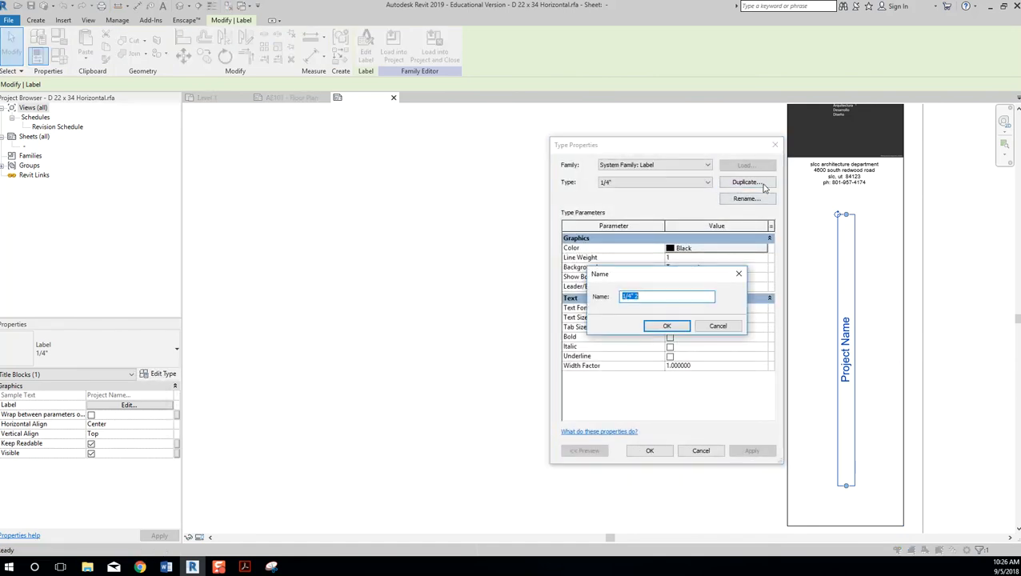
type("1")
left_click(685, 326)
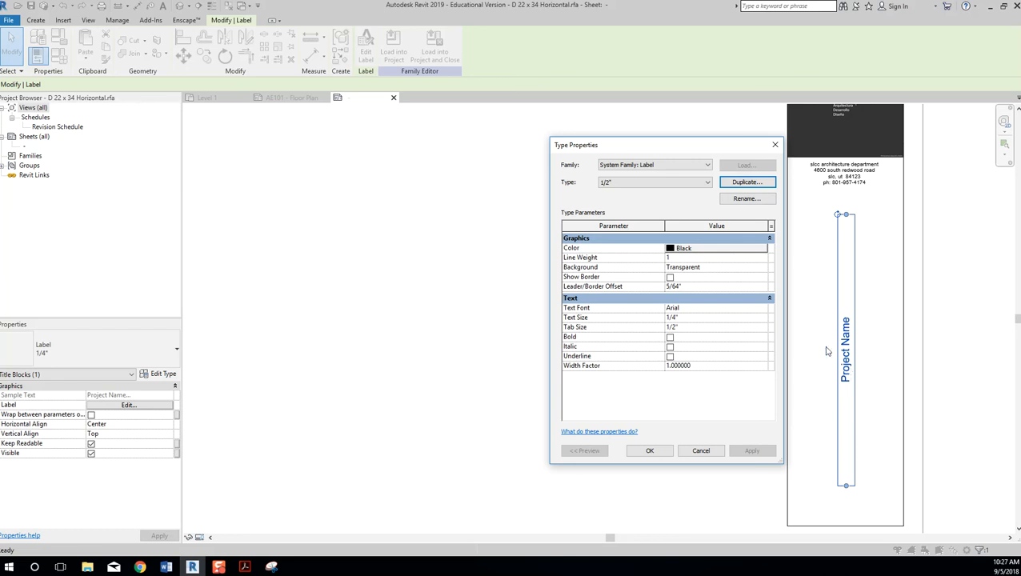
left_click(713, 319)
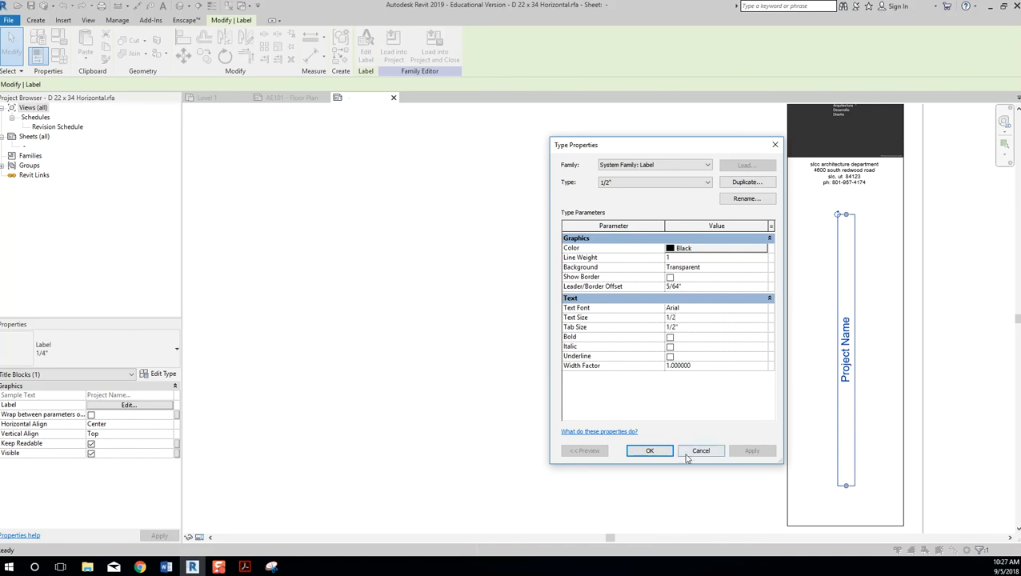
left_click(650, 451)
scroll(915, 469, "down", 1)
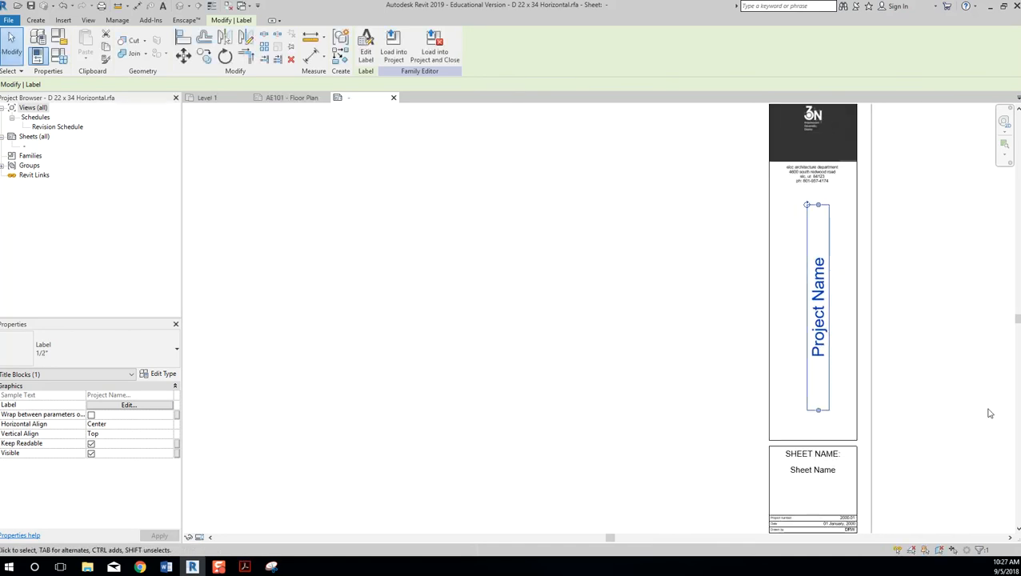
key("Left")
key("Left")
key("Left")
key("Left")
key("Left")
key("Left")
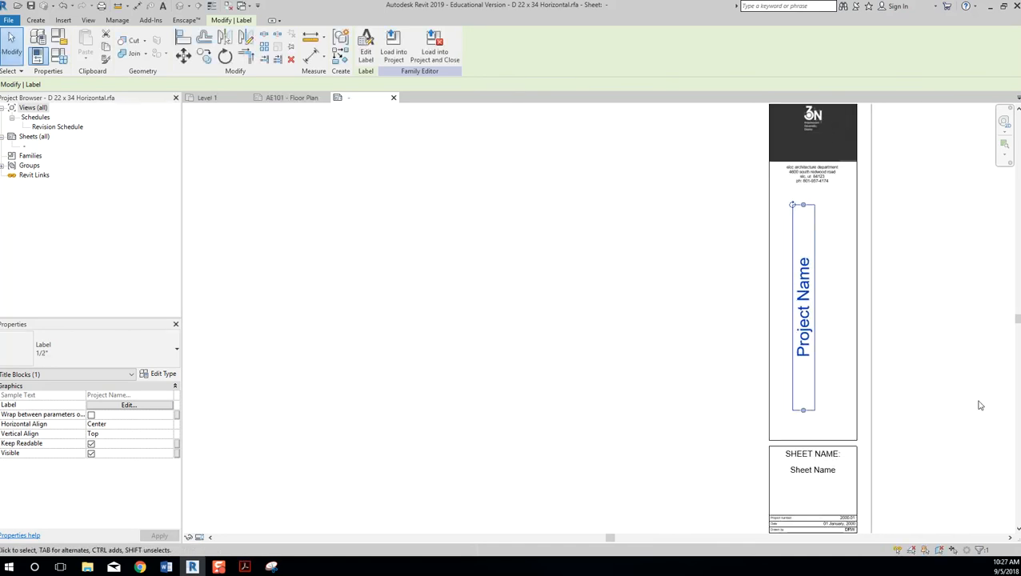
left_click(966, 398)
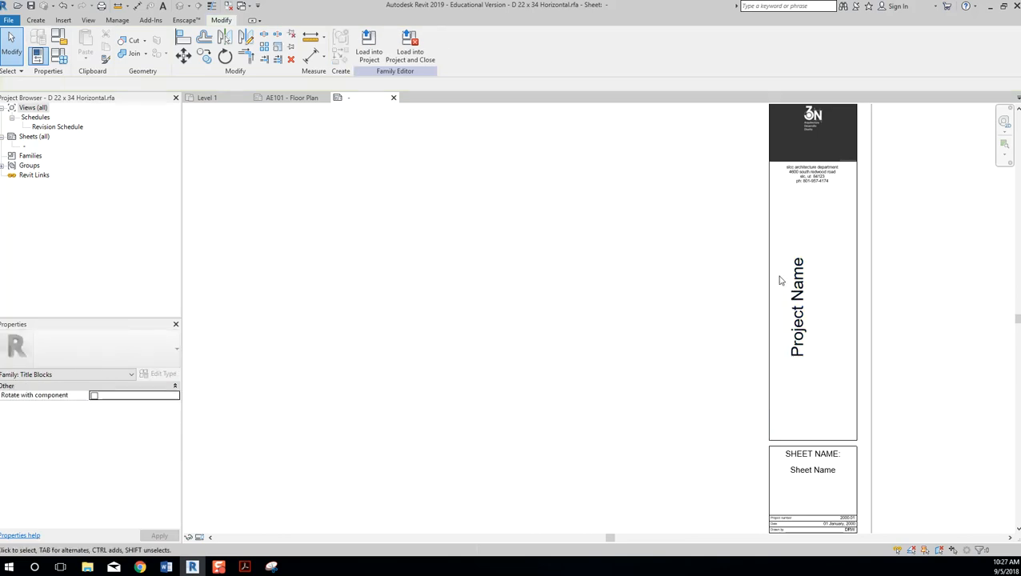
Move the 'SHEET NAME:' note into the panel and rotate it vertical.
left_click(827, 455)
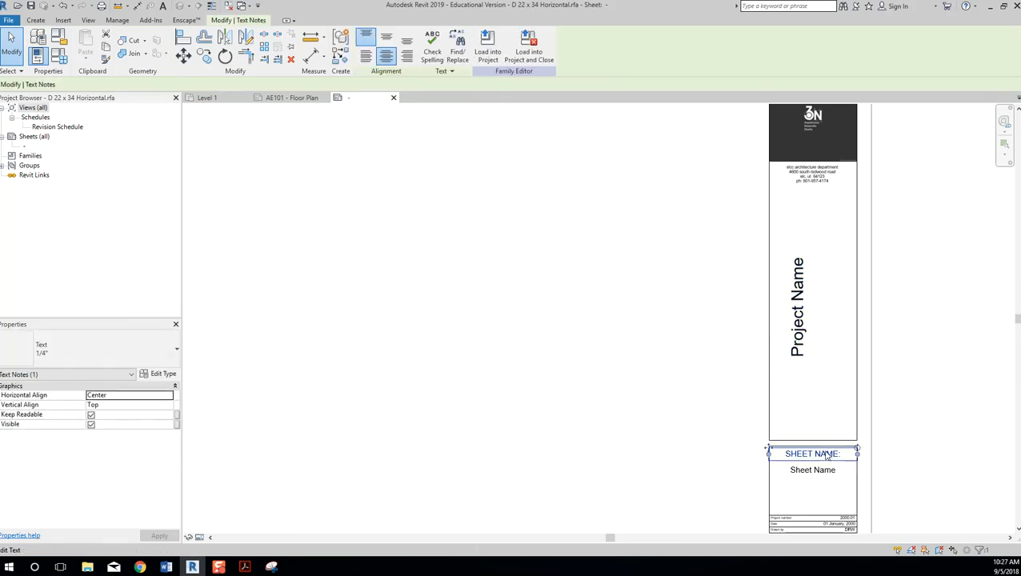
key("m")
key("v")
left_click(833, 456)
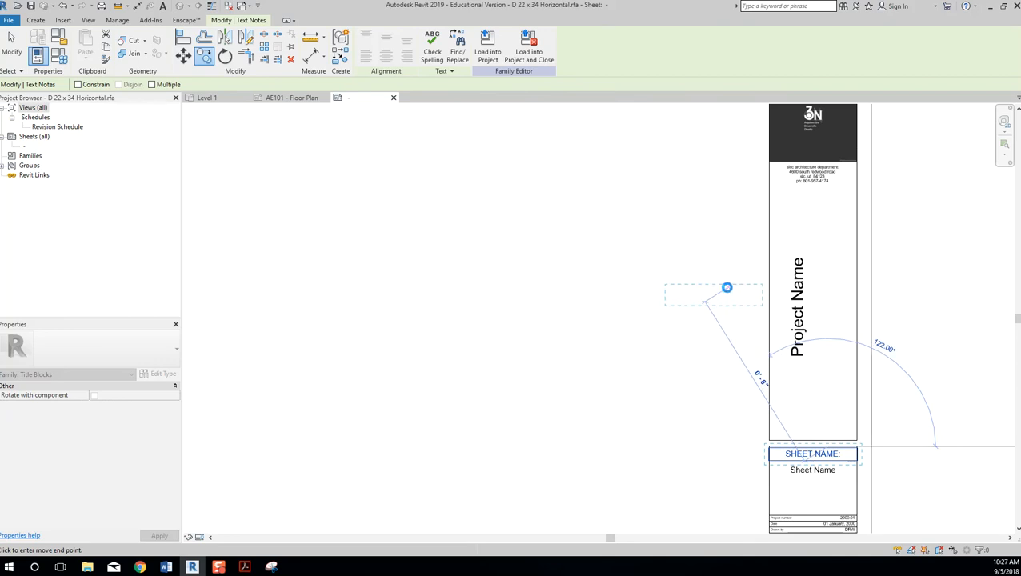
left_click(733, 297)
scroll(768, 292, "up", 3)
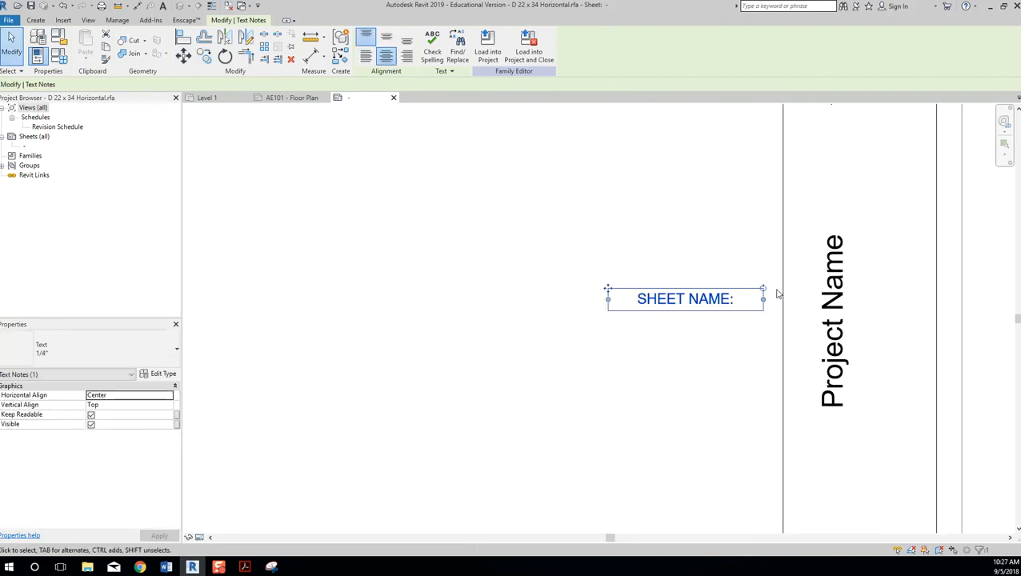
left_click_drag(763, 289, 675, 201)
left_click_drag(685, 296, 810, 330)
left_click(719, 268)
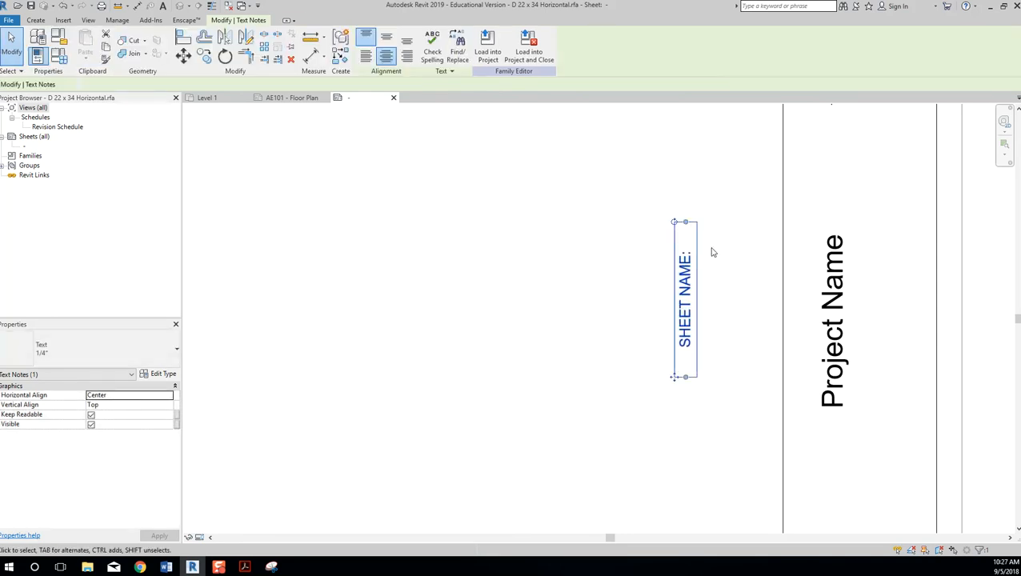
left_click(782, 336)
Copy the vertical note beside the Project Name label and change it to 'Project Information:'.
left_click(682, 373)
left_click_drag(680, 376, 789, 401, "ctrl")
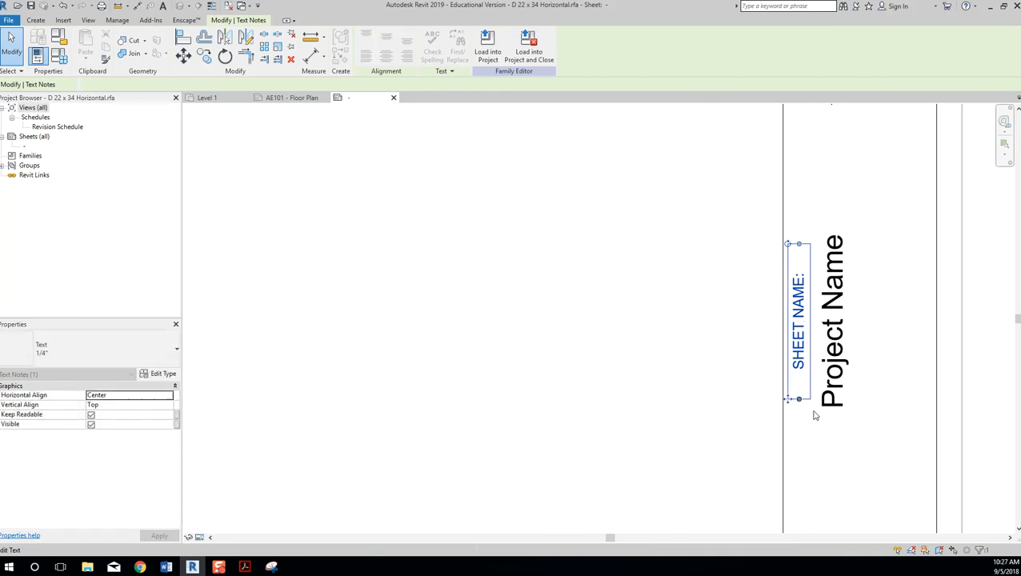
double_click(800, 329)
key("ctrl+a")
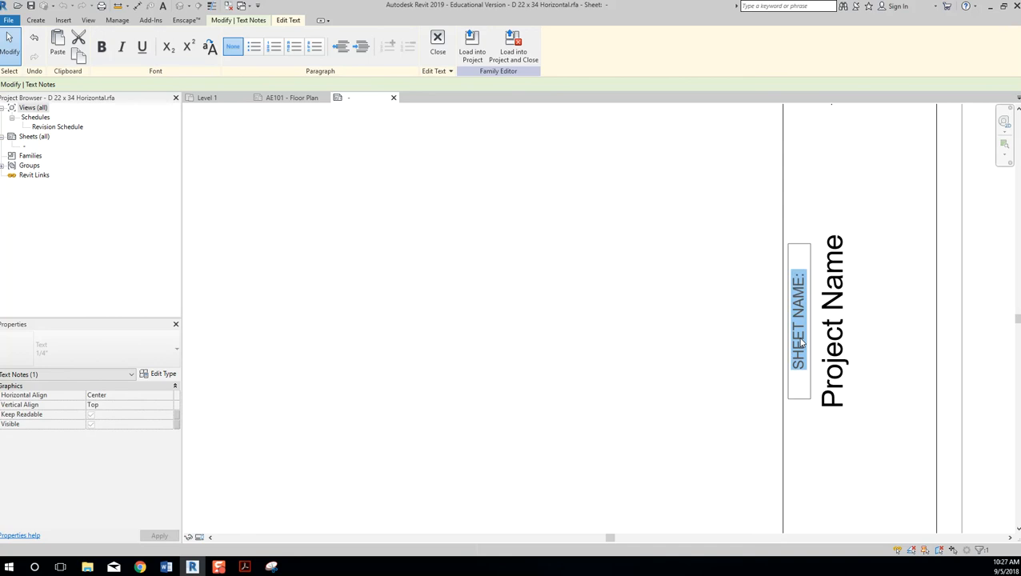
type("pROJ")
key("BackSpace")
key("BackSpace")
key("BackSpace")
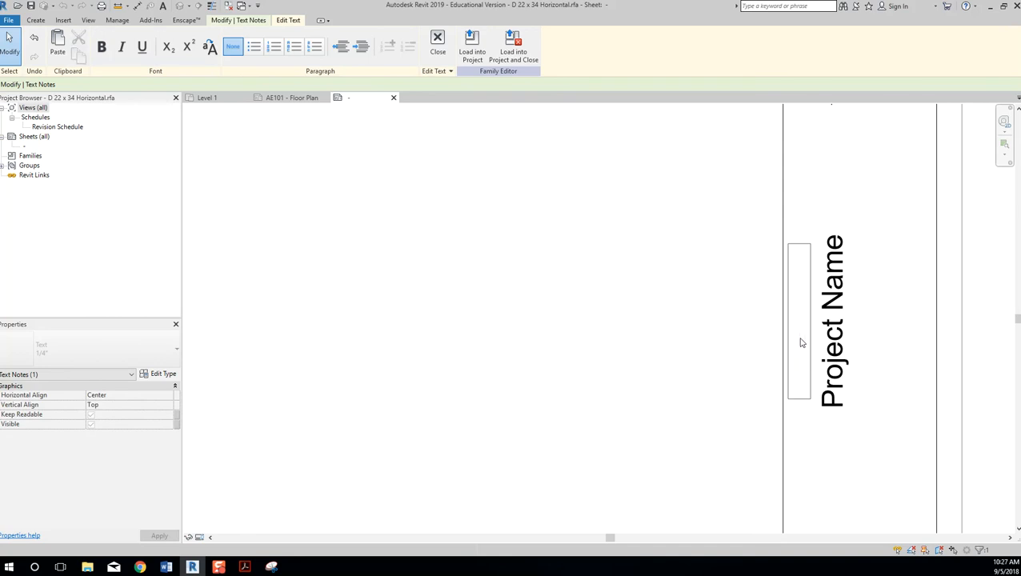
type("roject Information:")
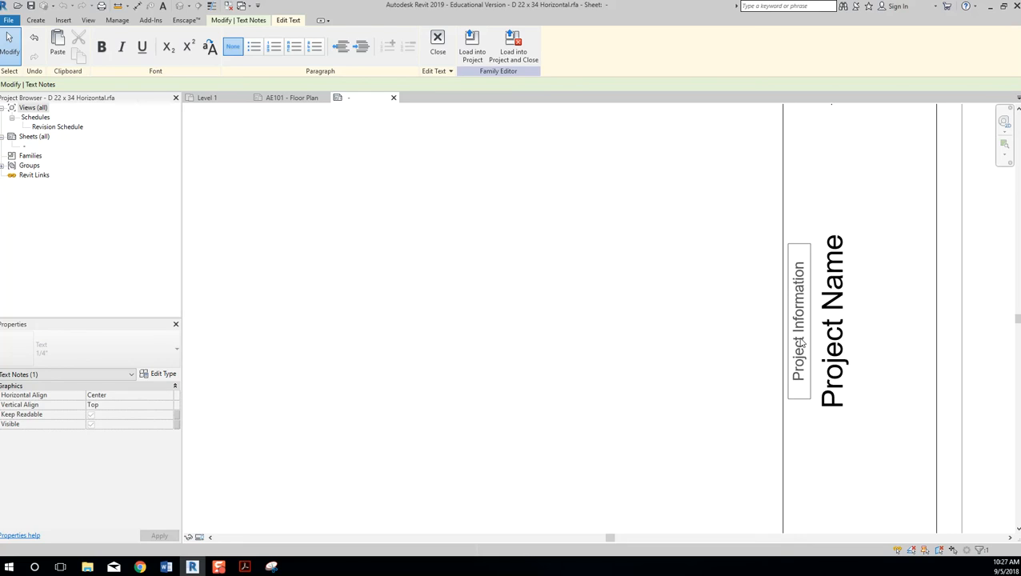
left_click(715, 315)
Reposition the vertical Project Name label within the information panel.
left_click(852, 352)
scroll(803, 342, "down", 2)
middle_click_drag(810, 348, 699, 298)
left_click(703, 302)
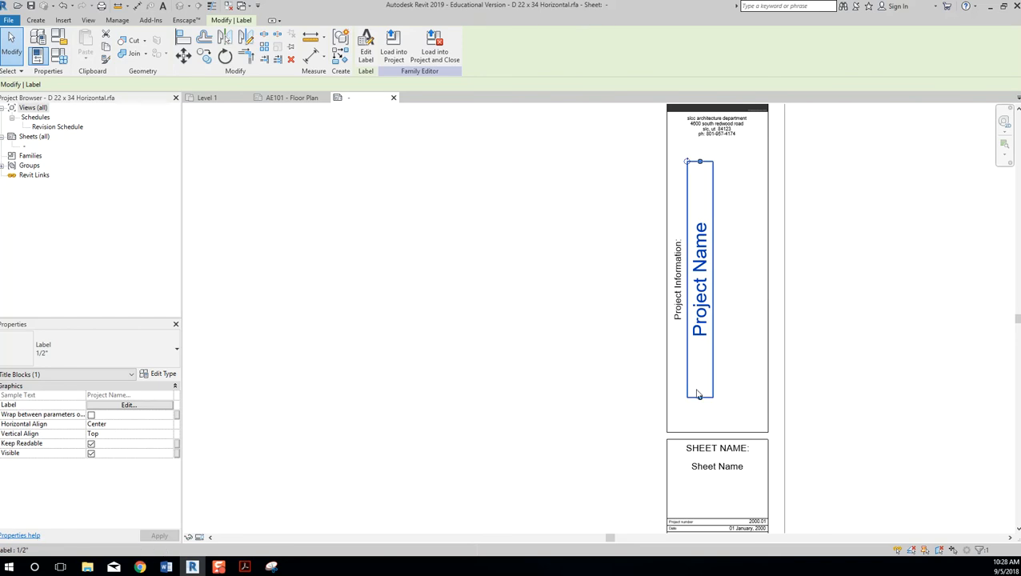
left_click_drag(697, 406, 701, 420)
left_click(850, 356)
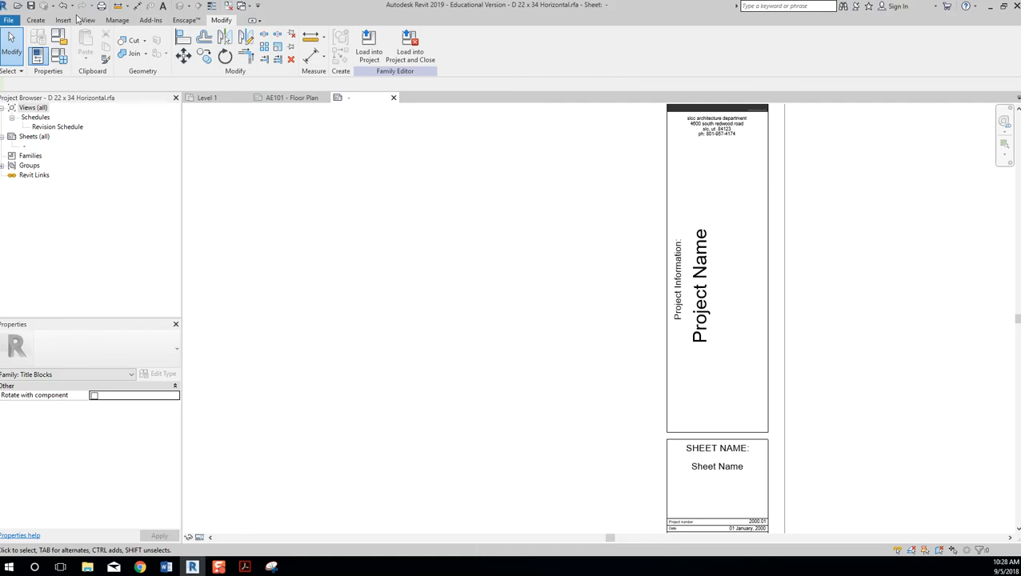
Create a new label on the sheet containing the Project Address parameter.
left_click(36, 20)
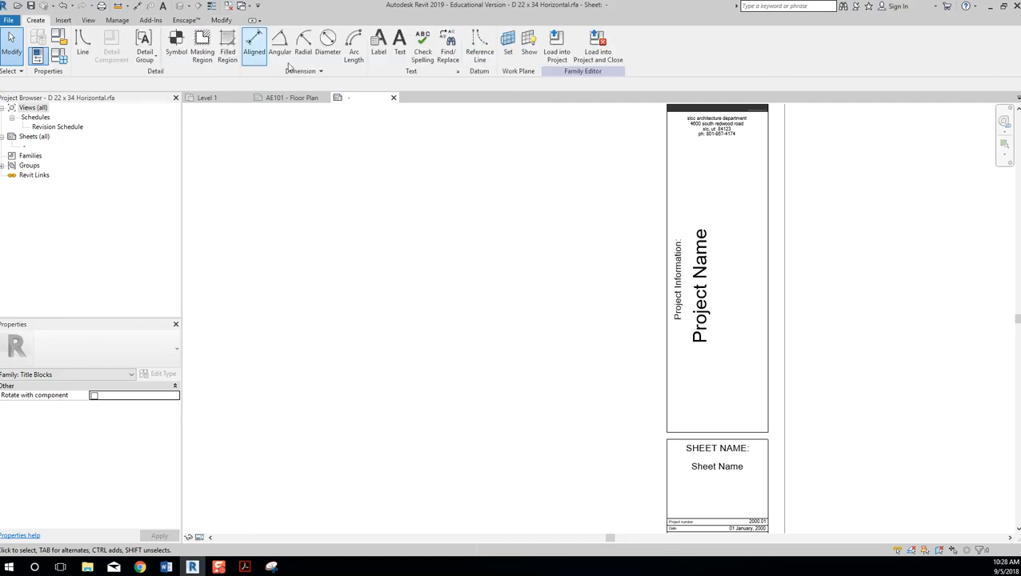
left_click(379, 46)
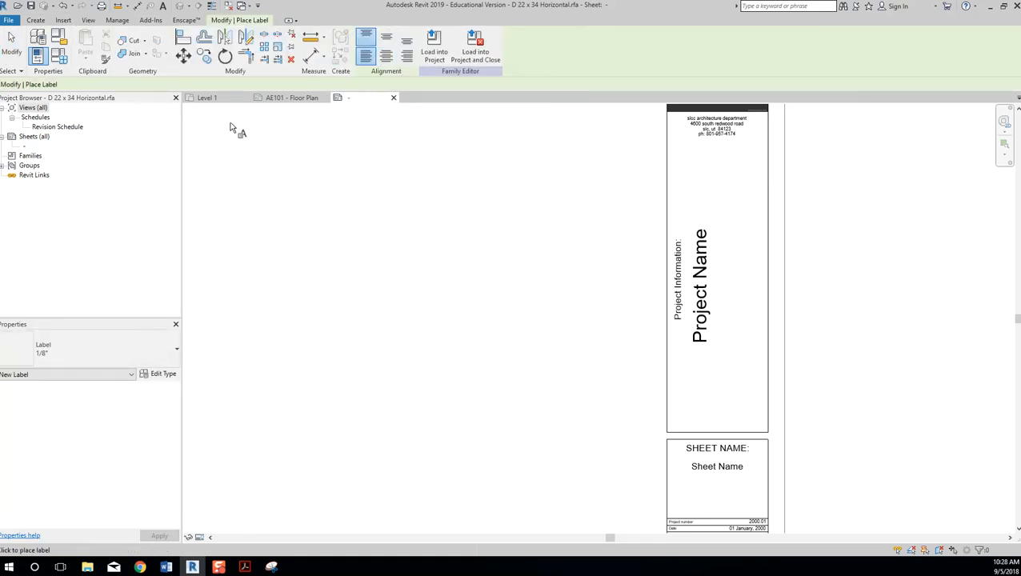
left_click(592, 287)
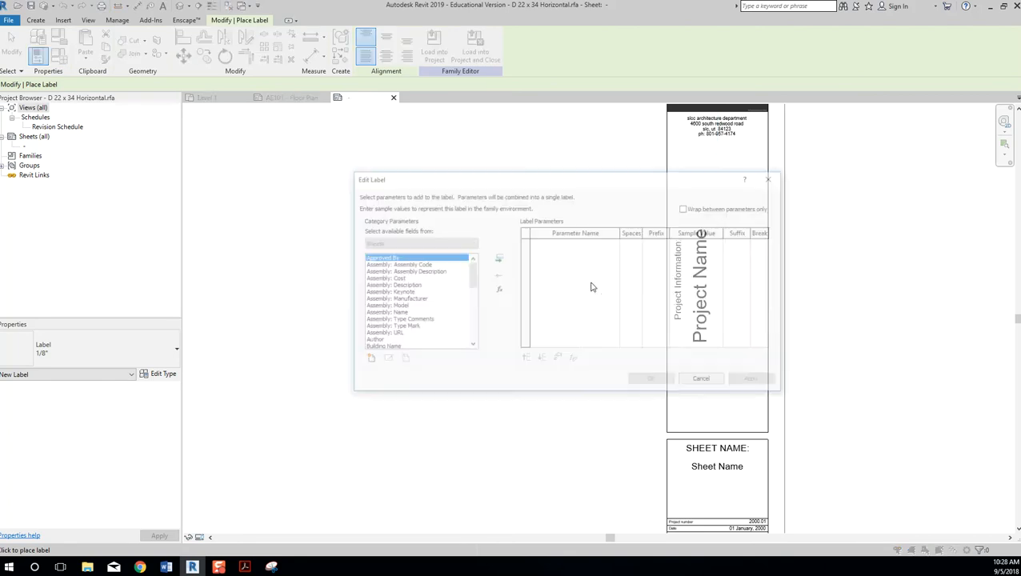
left_click_drag(472, 276, 471, 329)
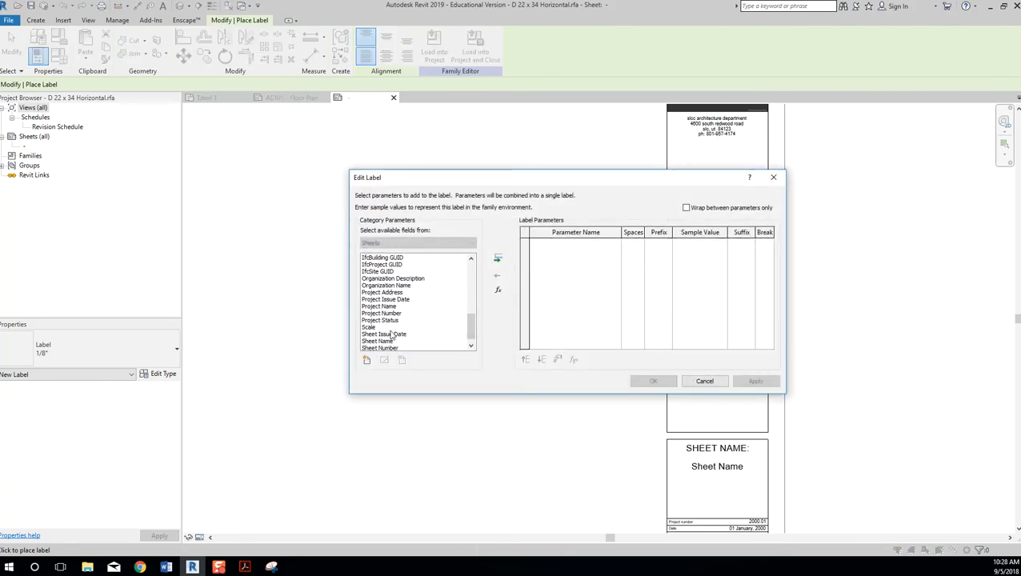
scroll(401, 312, "down", 1)
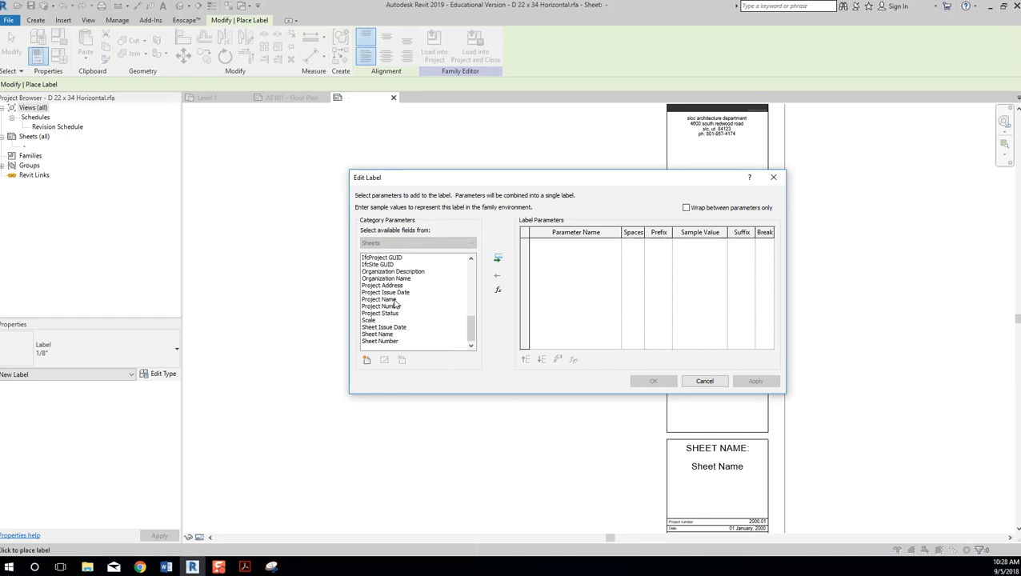
left_click(394, 287)
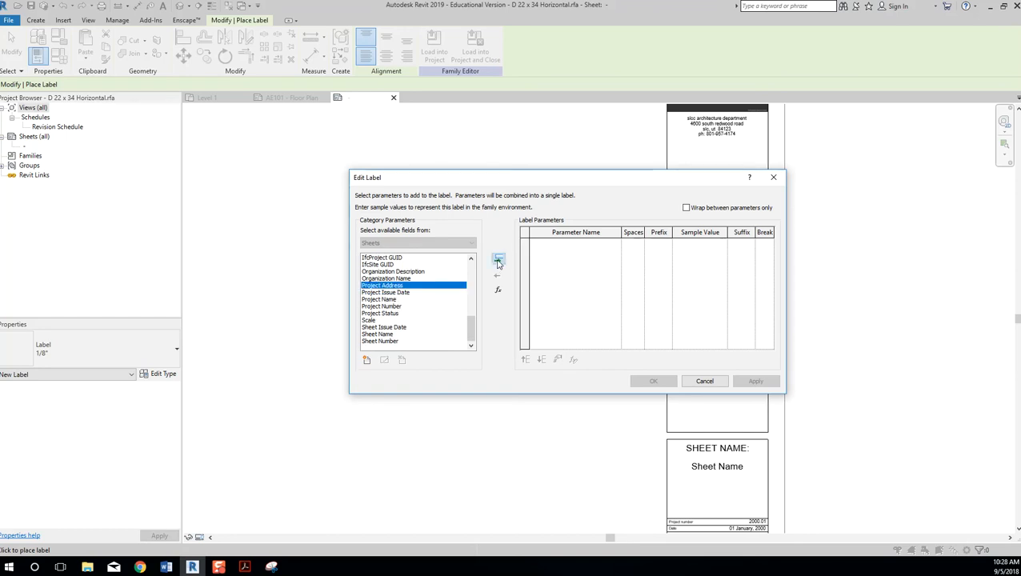
left_click(498, 258)
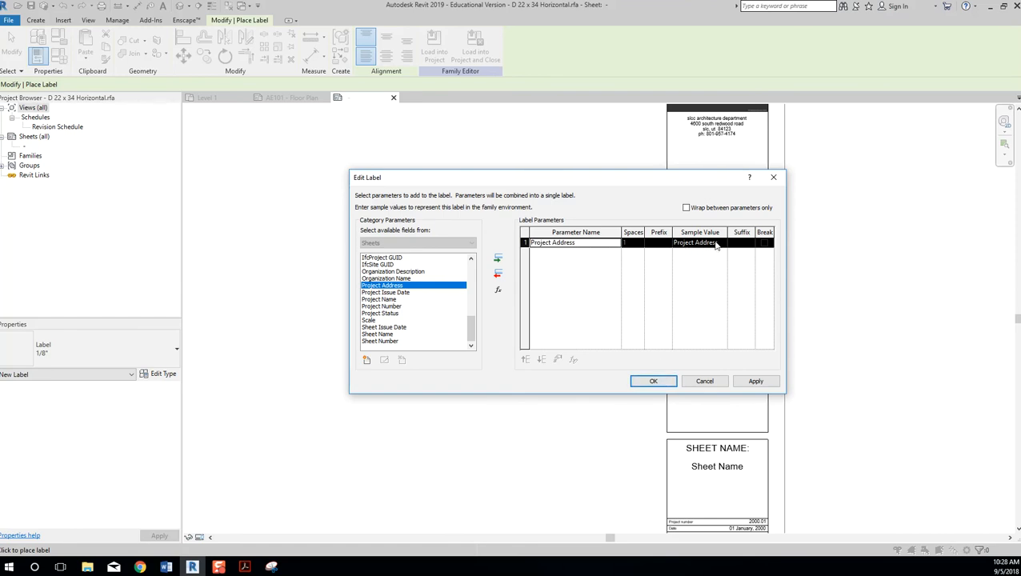
left_click_drag(682, 179, 480, 179)
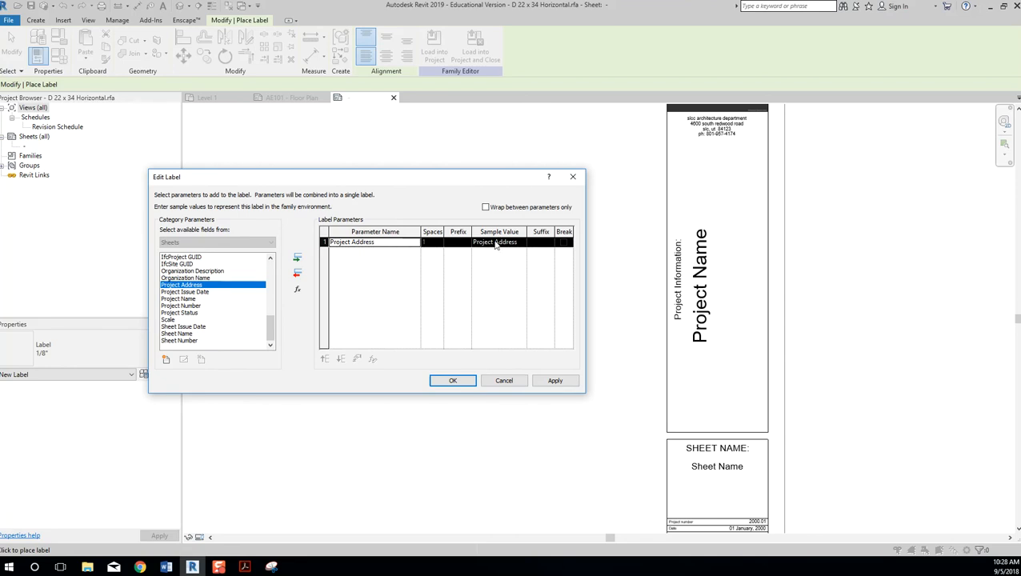
left_click(465, 381)
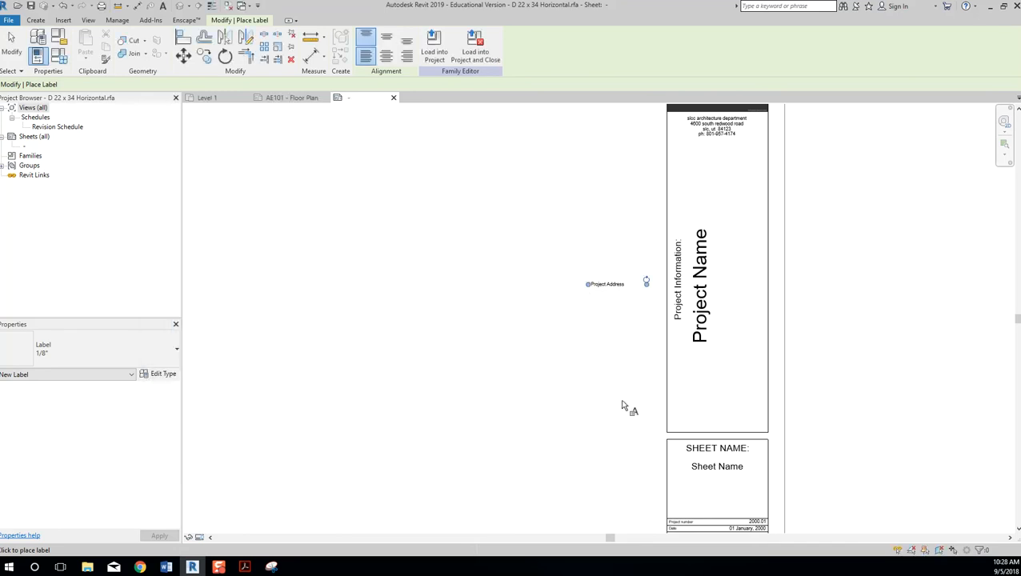
Make the Project Address label 1/4", rotate it vertical, and move it down into the panel.
left_click(176, 351)
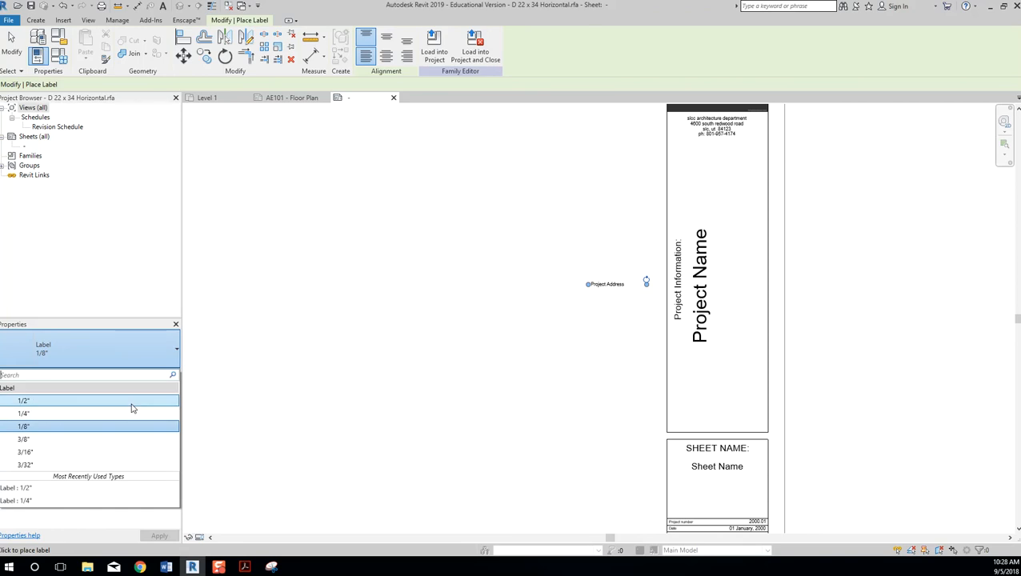
left_click(132, 413)
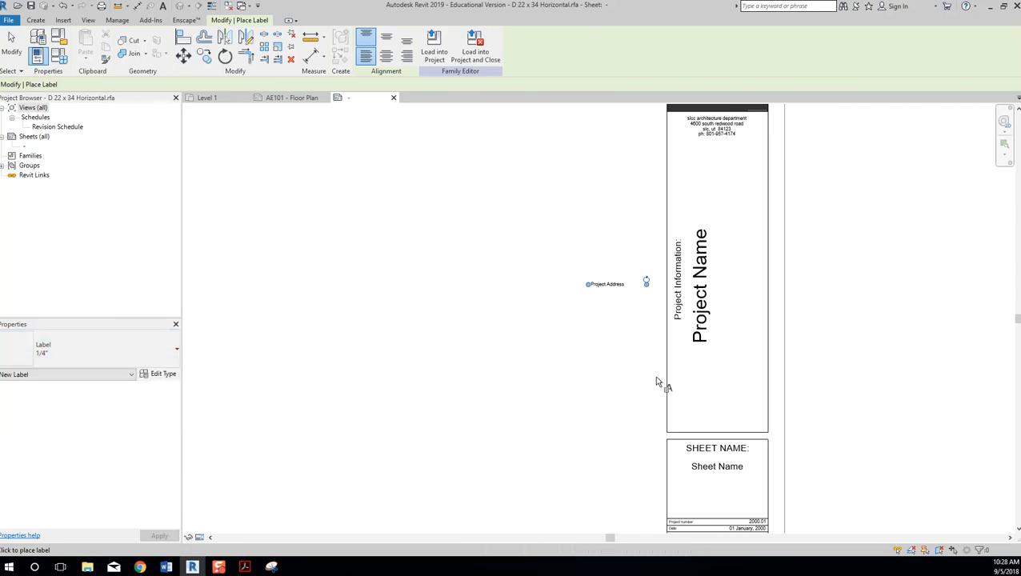
left_click(614, 295)
left_click(158, 363)
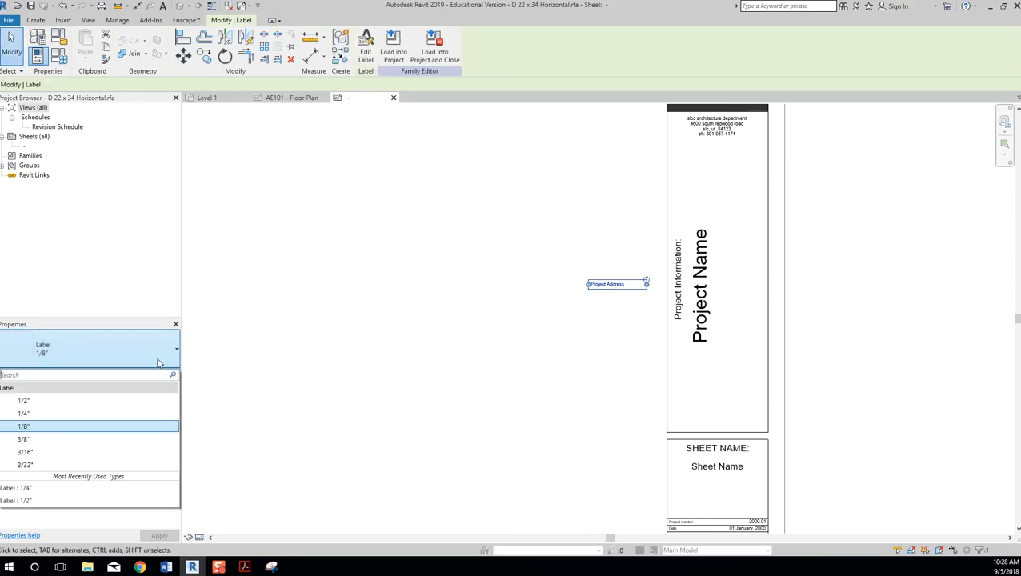
left_click(119, 413)
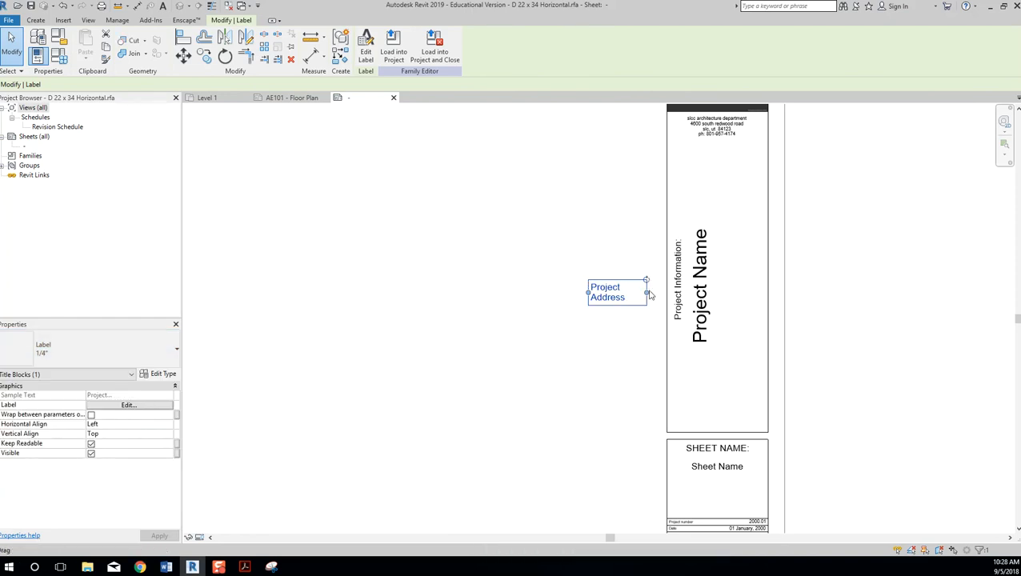
left_click_drag(646, 282, 723, 170)
left_click_drag(726, 324, 725, 426, "ctrl")
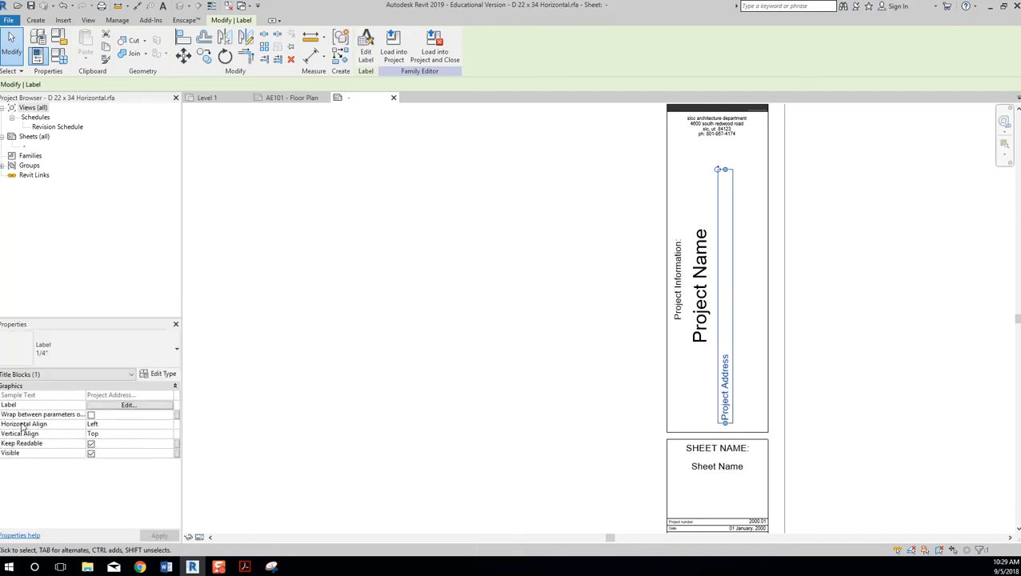
left_click(169, 424)
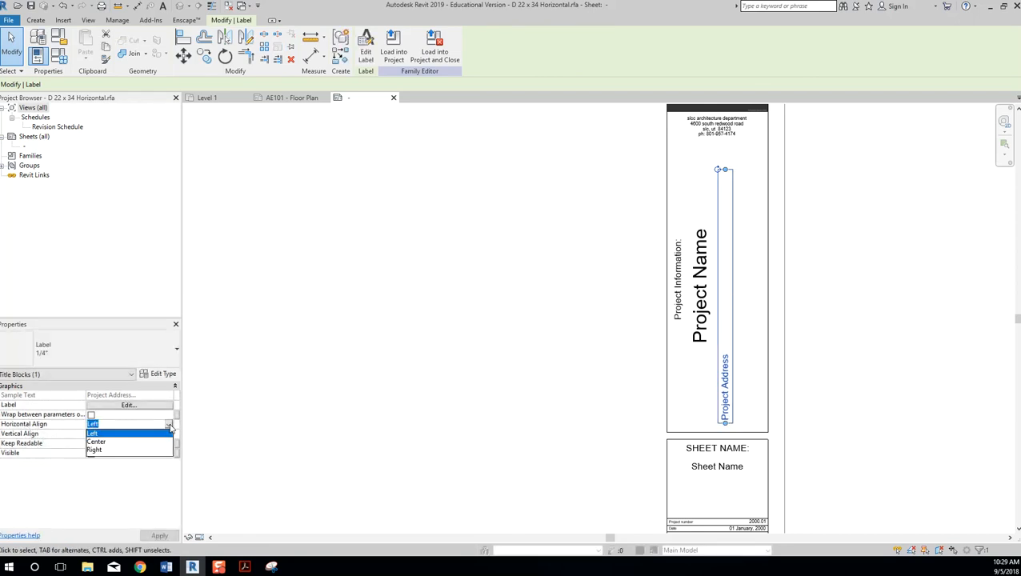
left_click(133, 441)
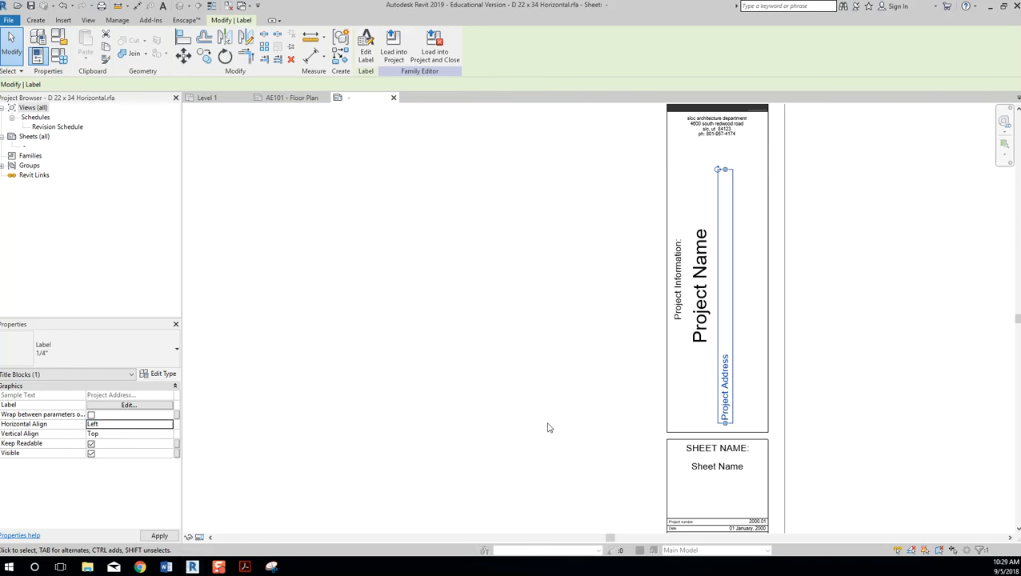
Set the Project Address label's horizontal alignment to Center and apply it.
left_click(173, 428)
left_click(169, 424)
left_click(149, 443)
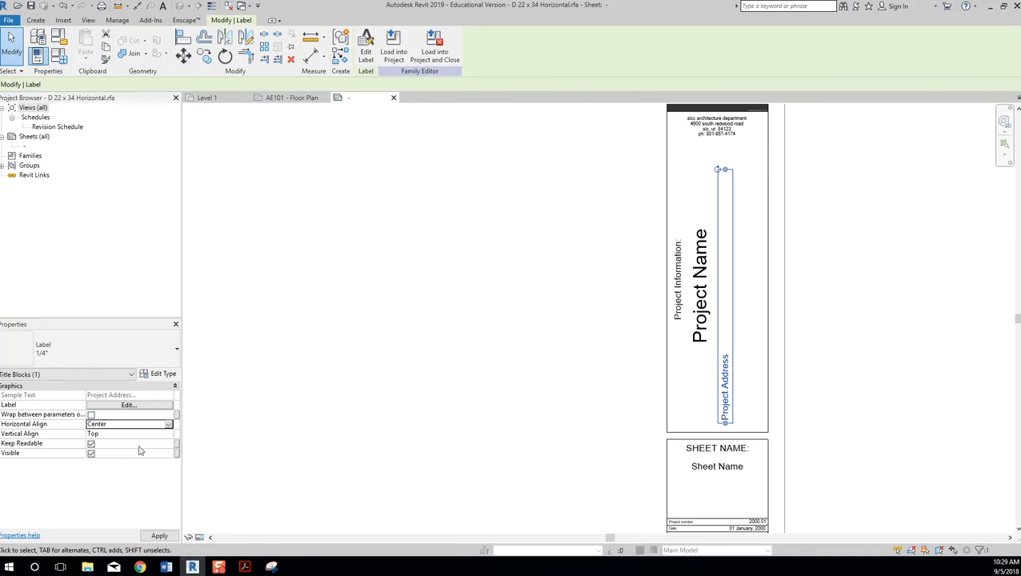
left_click(159, 535)
Move Project Address beside Project Name and shift Project Name slightly upward.
left_click(787, 280)
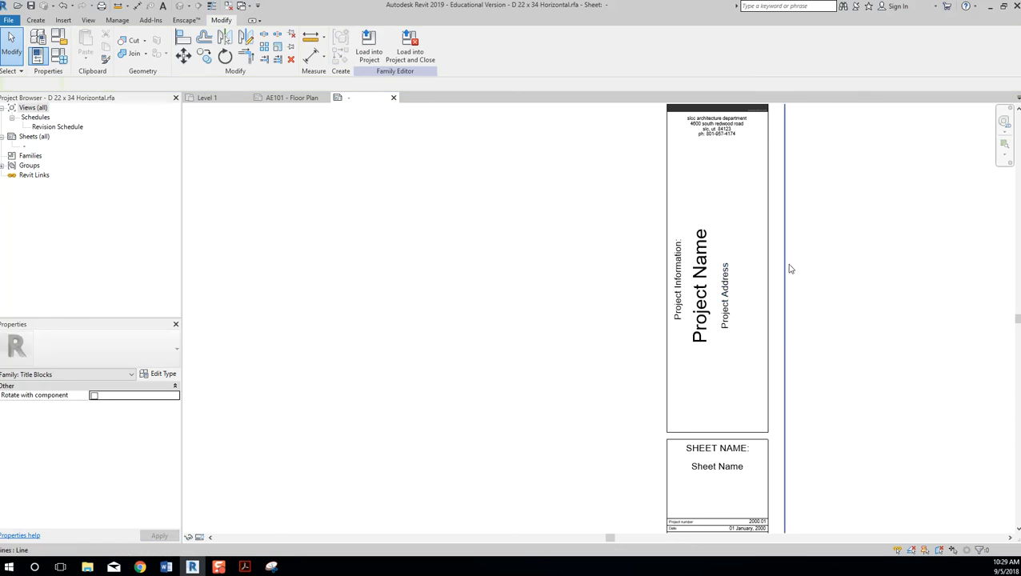
left_click(724, 300)
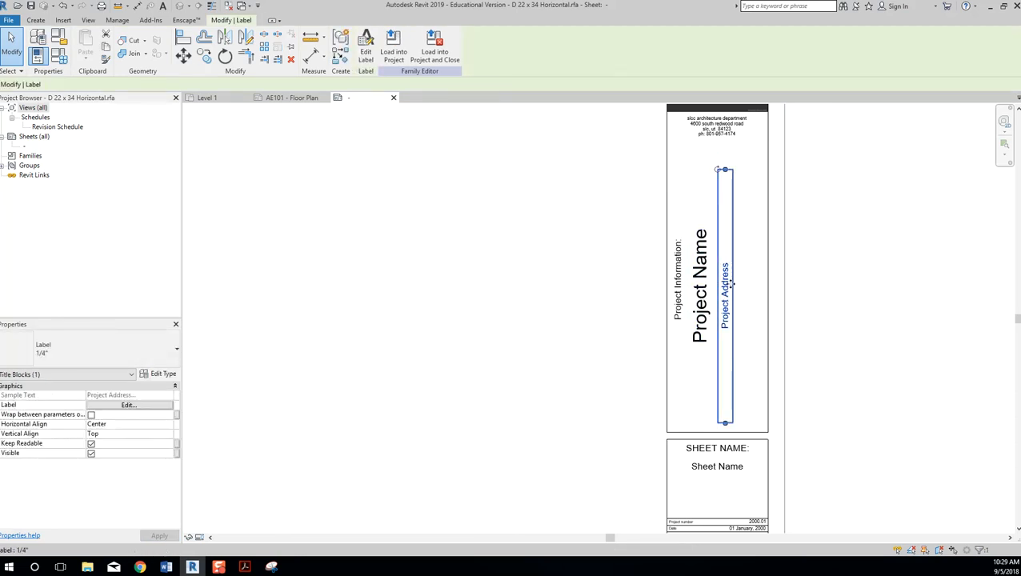
left_click_drag(731, 279, 701, 270)
left_click(707, 295)
left_click(865, 314)
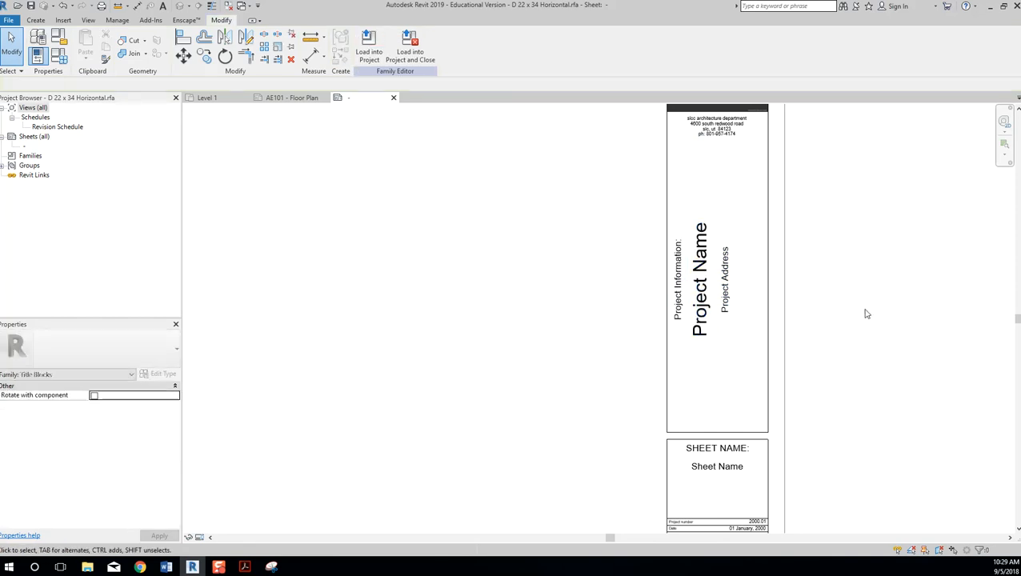
left_click(726, 296)
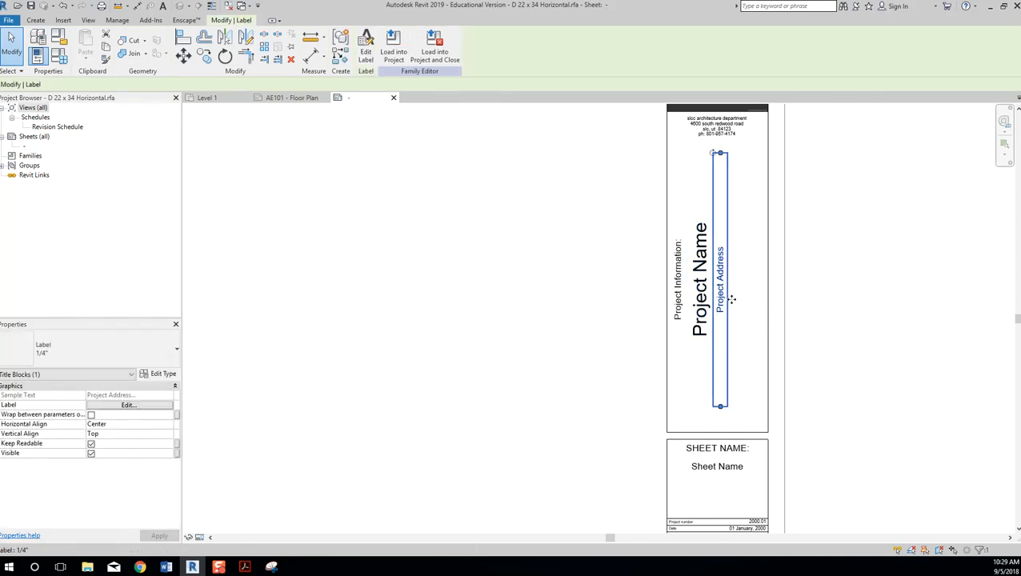
left_click(835, 299)
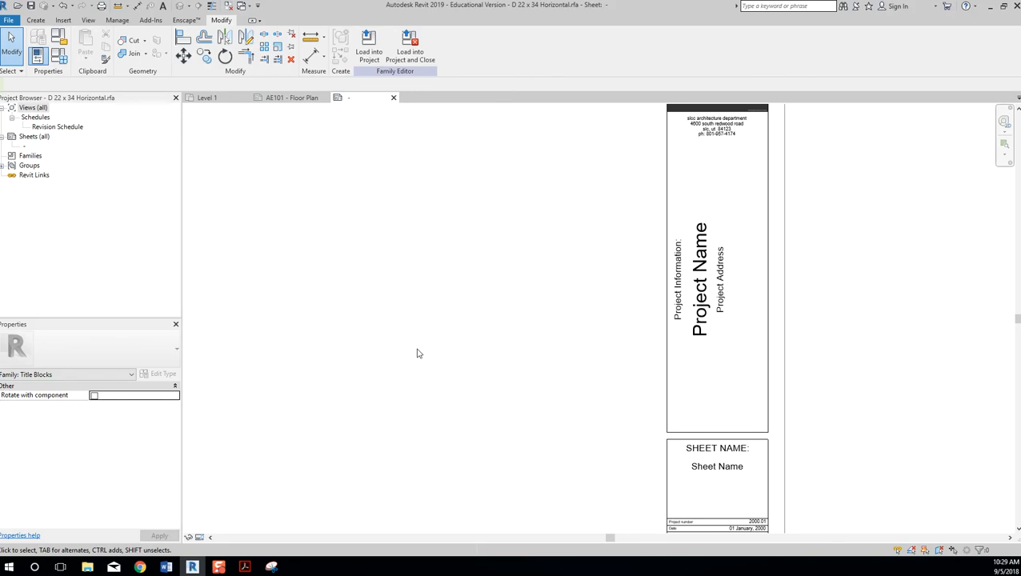
Zoom to fit the whole D 22 x 34 title block to review the logo, labels and boxes.
middle_click(449, 336)
middle_click(448, 336)
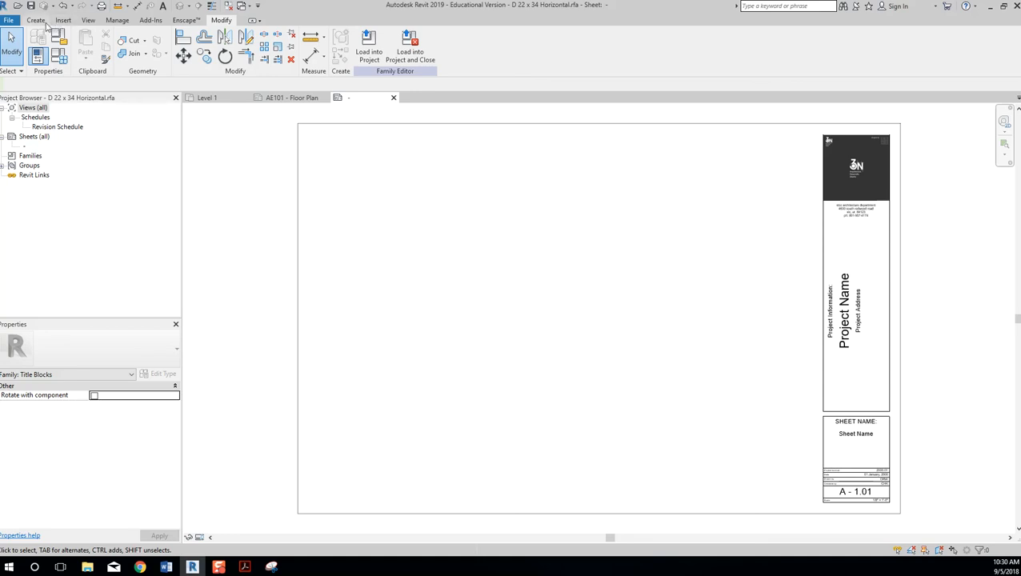
Save the family into Desktop\2510, appending _UR to name it D 22 x 34 Horizontal_UR.rfa.
left_click(8, 19)
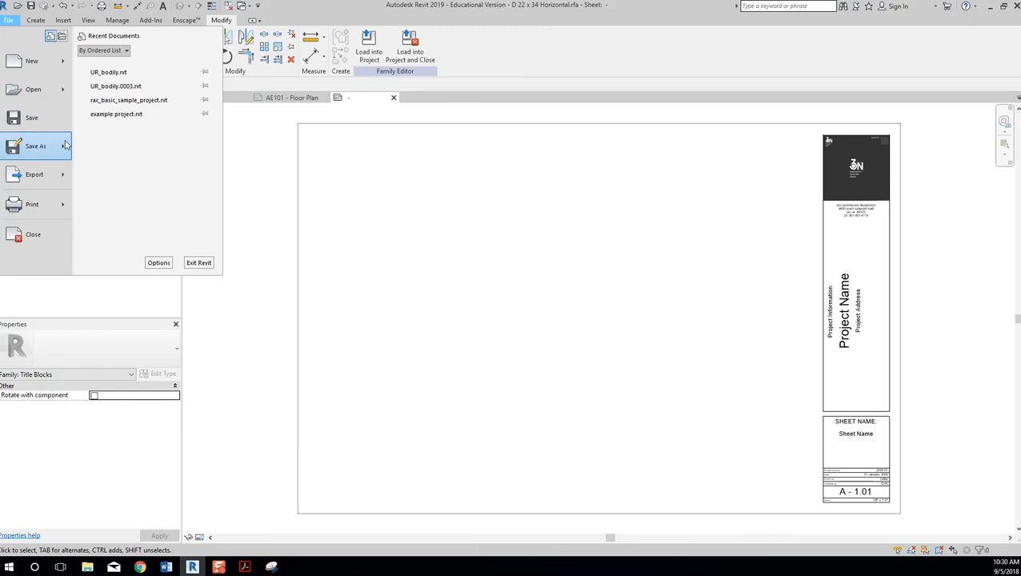
mouse_move(66, 144)
left_click(123, 116)
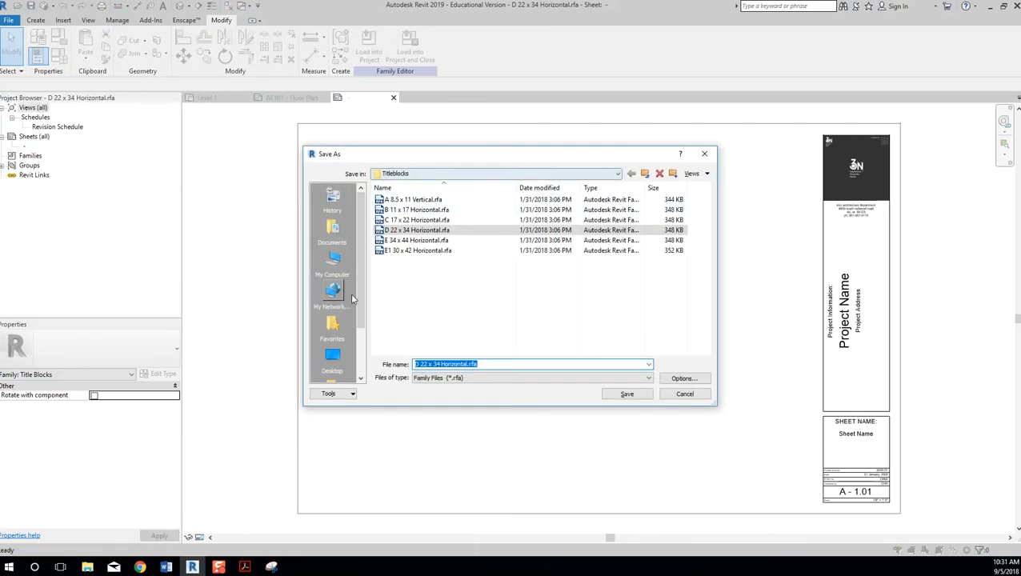
left_click(332, 359)
double_click(412, 265)
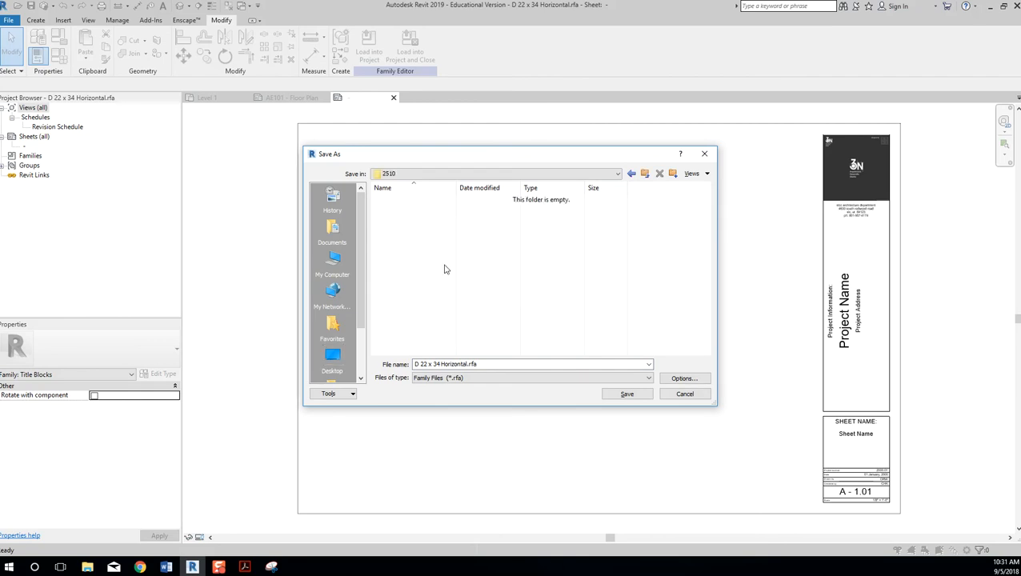
left_click(457, 364)
left_click(433, 364)
left_click(451, 363)
left_click(471, 364)
type("_UR")
left_click(627, 394)
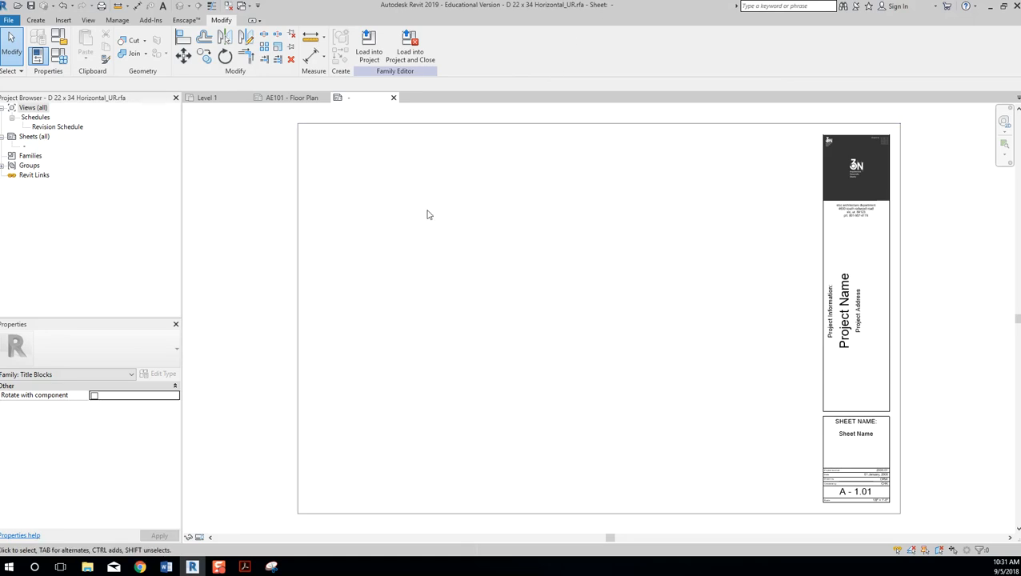
Load the family into the project and switch sheet AE101's title block to D 22 x 34 Horizontal_UR.
left_click(418, 53)
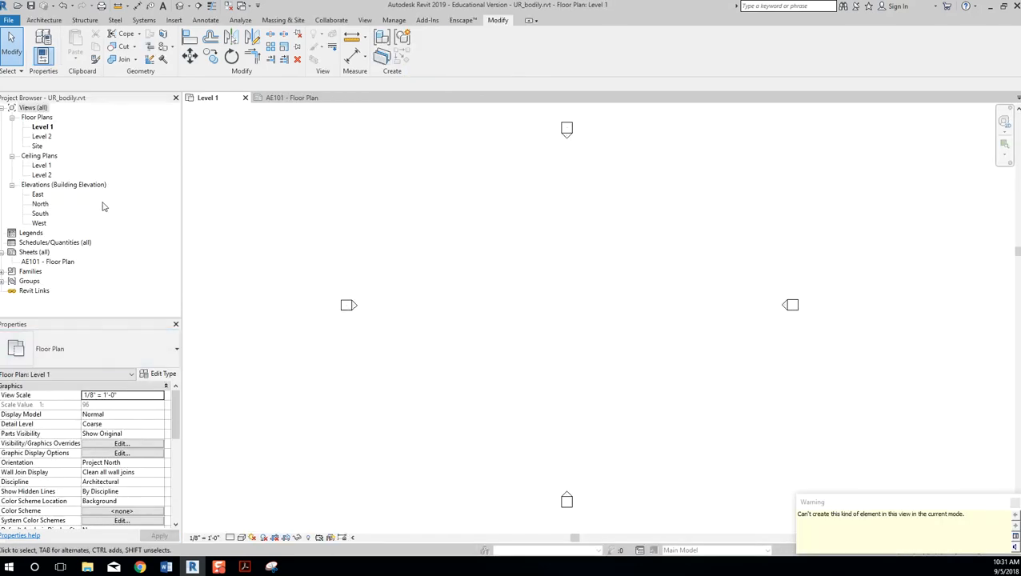
double_click(37, 262)
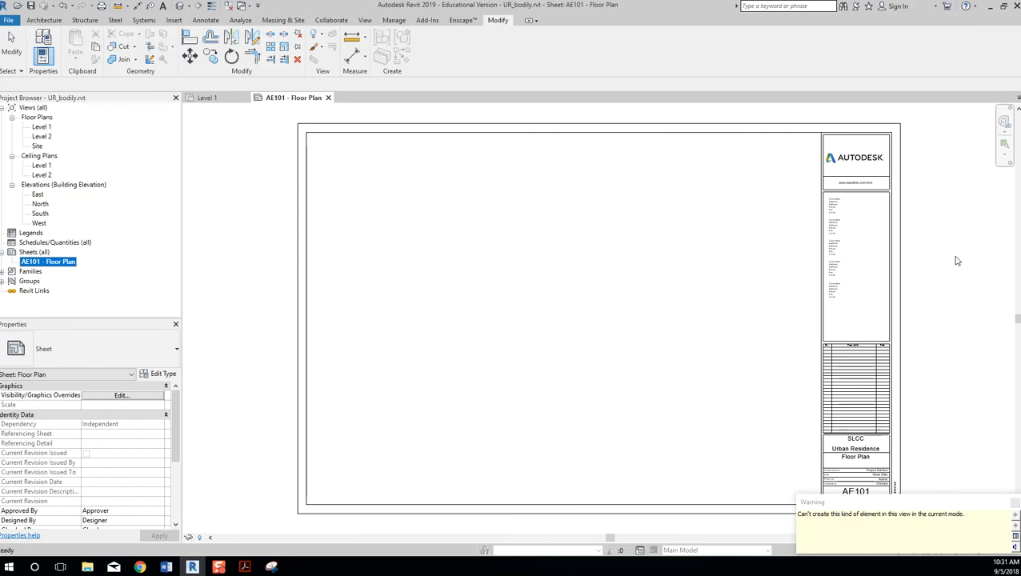
left_click(895, 260)
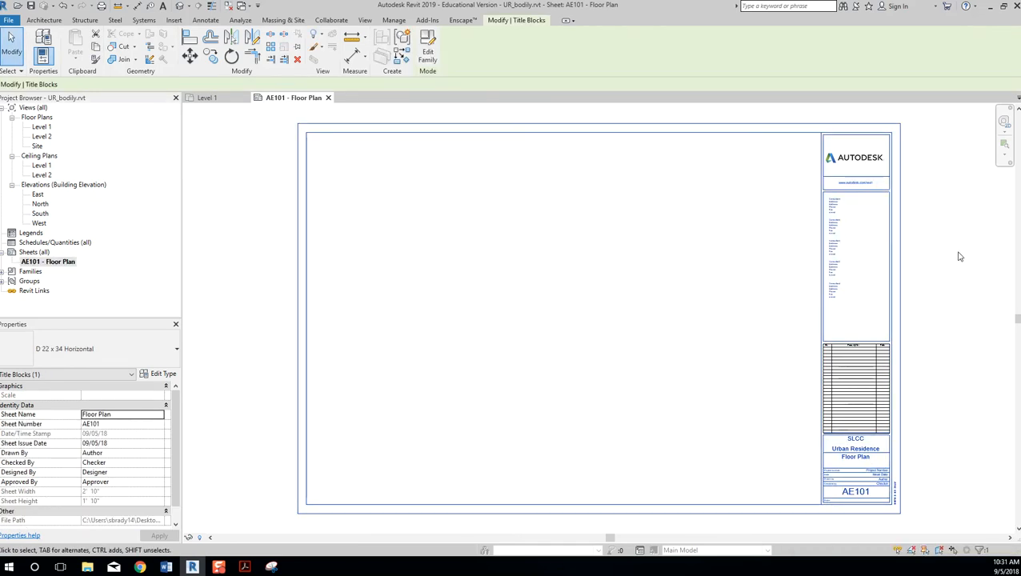
left_click(176, 350)
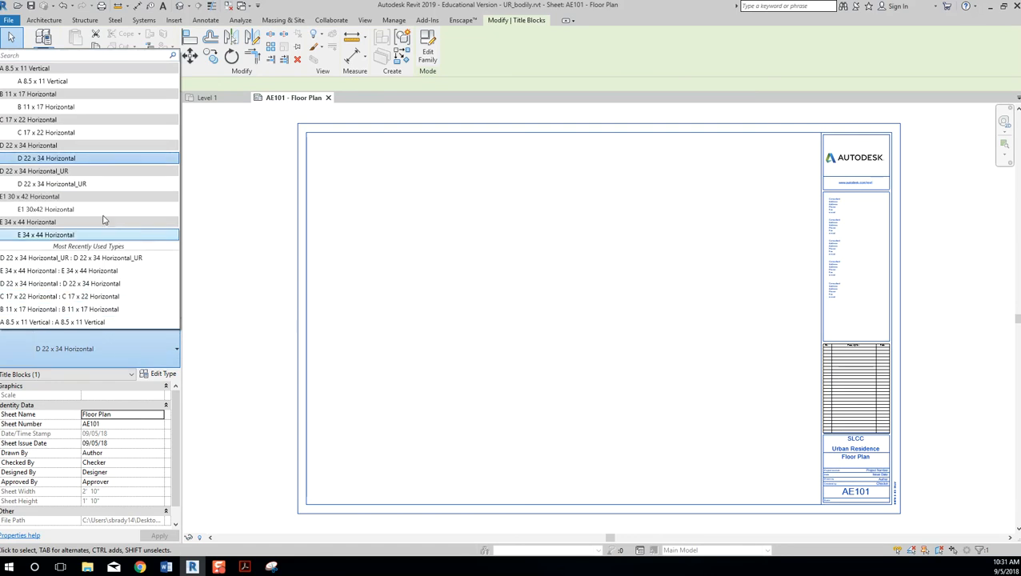
left_click(86, 185)
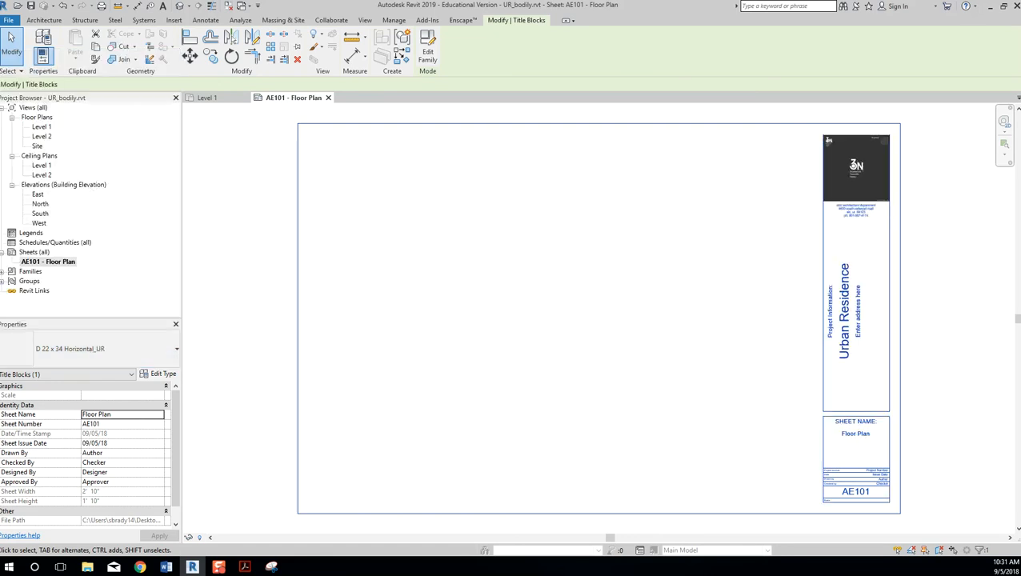
left_click(958, 321)
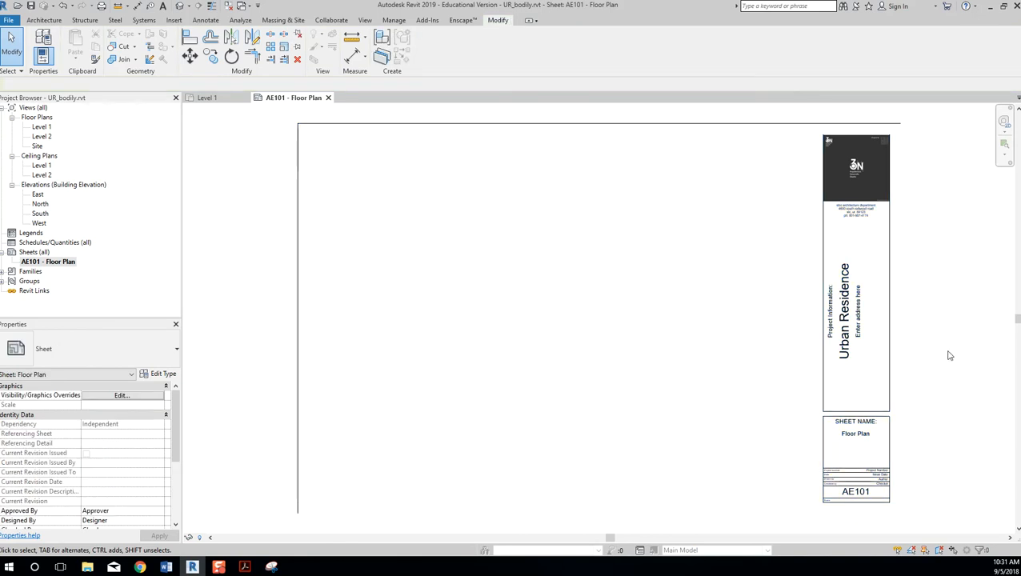
middle_click_drag(902, 364, 824, 292)
scroll(789, 245, "up", 3)
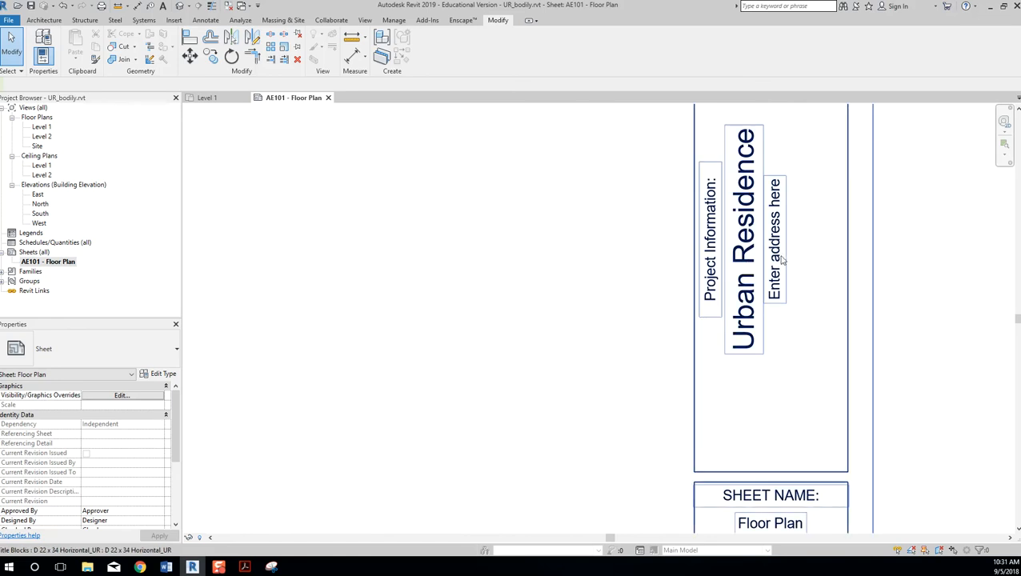
Change the Urban Residence project name to URBAN TOWN HOME RESIDENTIAL VILLAGE.
left_click(747, 268)
left_click(747, 268)
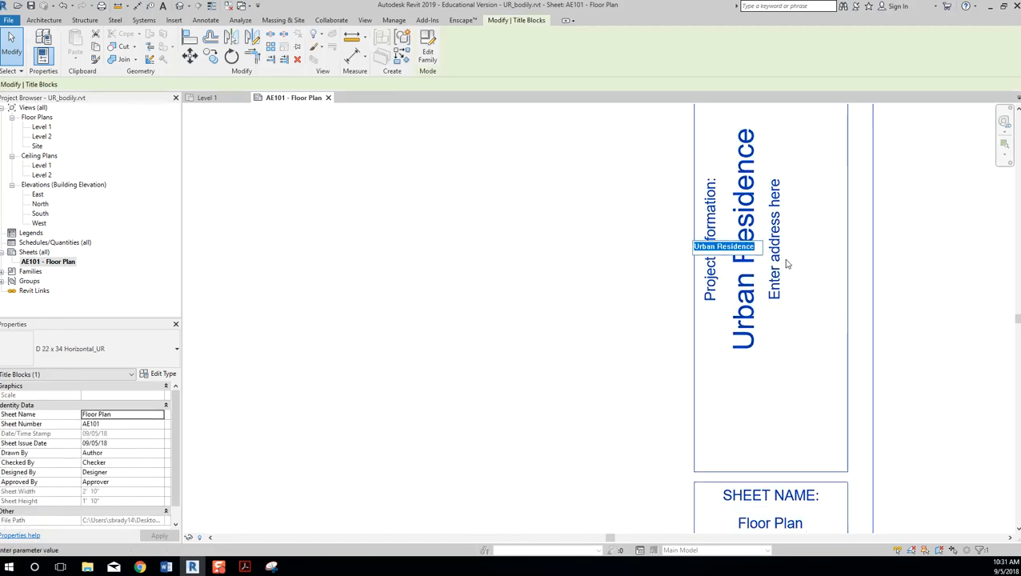
type("U")
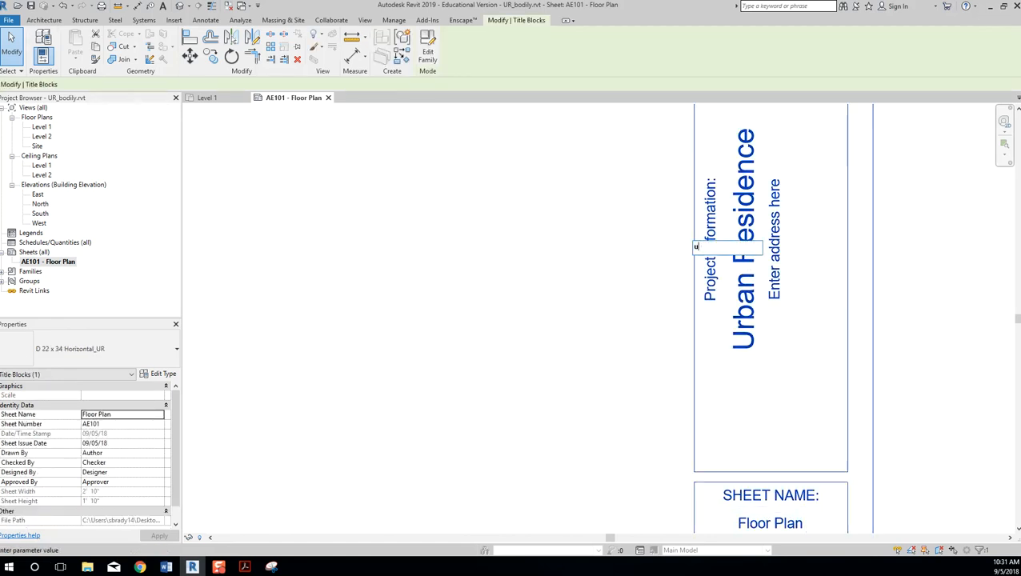
type("RBAN TOWN HOME")
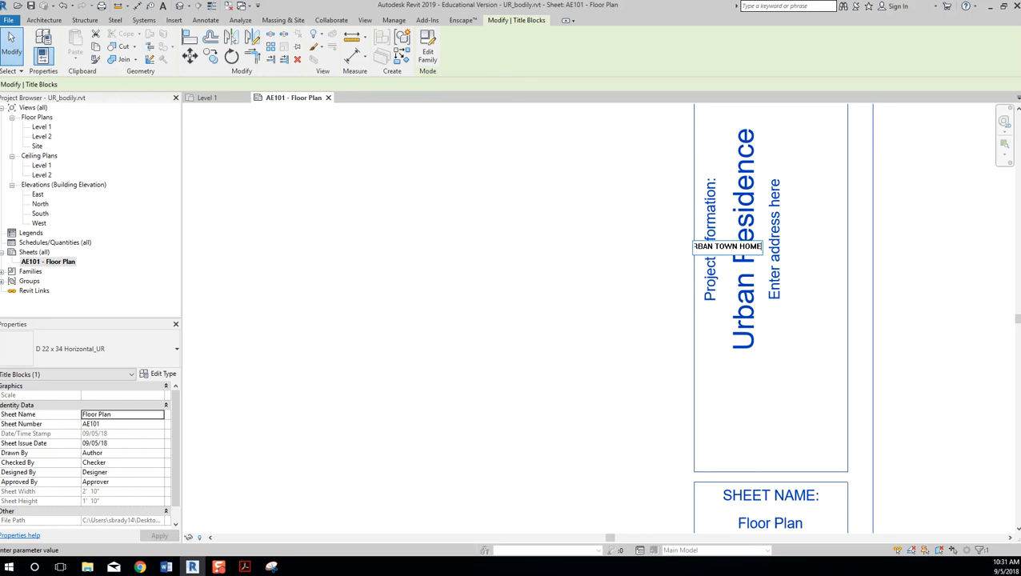
type(" RESIDENTIAL VILLAGE")
left_click(788, 264)
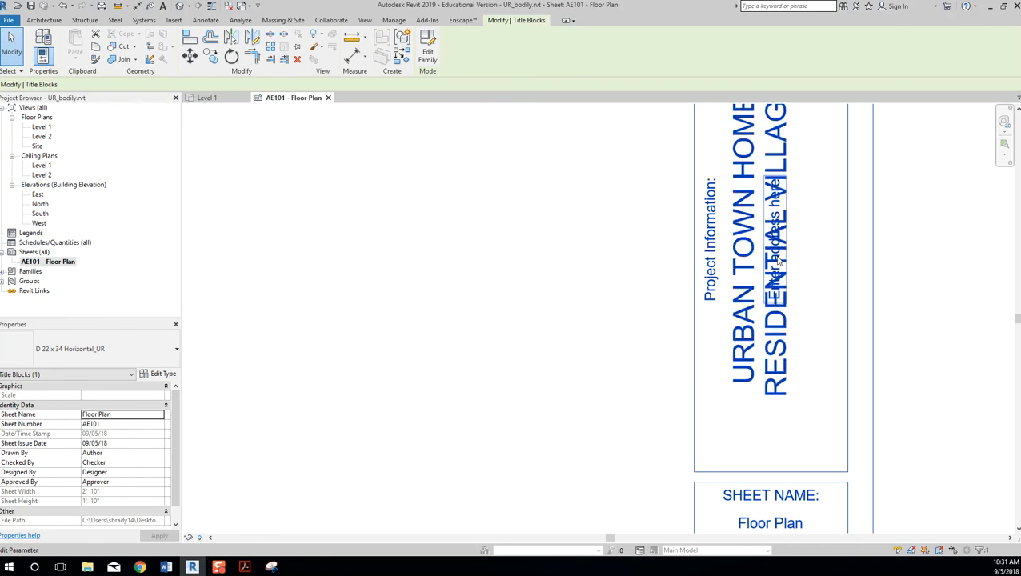
scroll(782, 335, "down", 2)
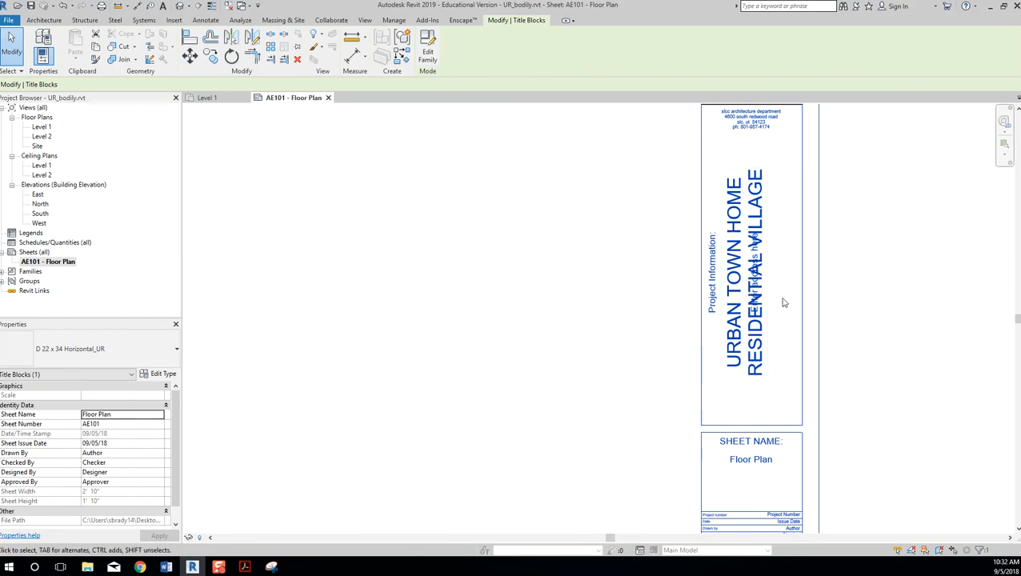
Open the sheet's D 22 x 34 Horizontal_UR title block family for editing.
left_click(930, 307)
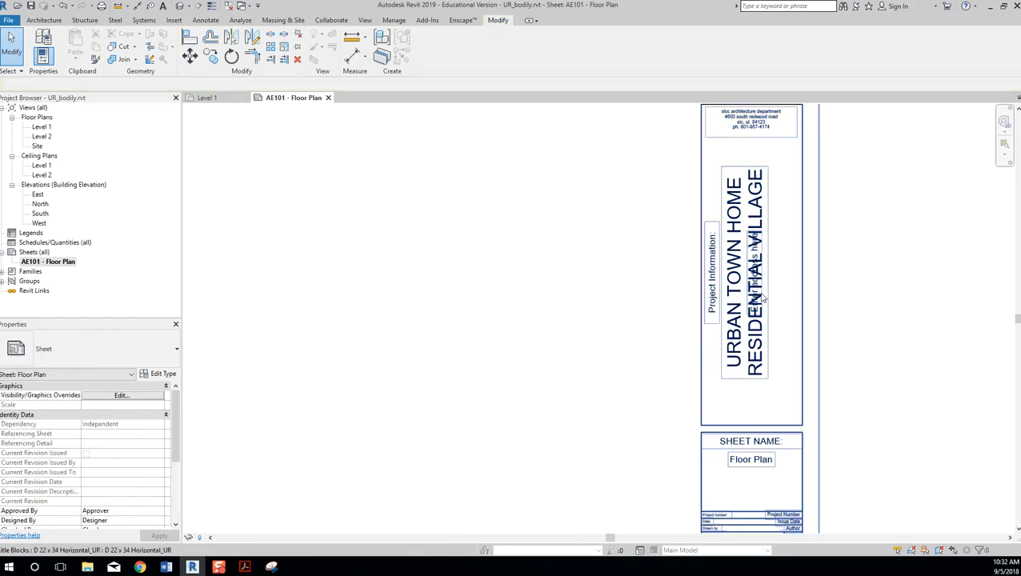
left_click(803, 287)
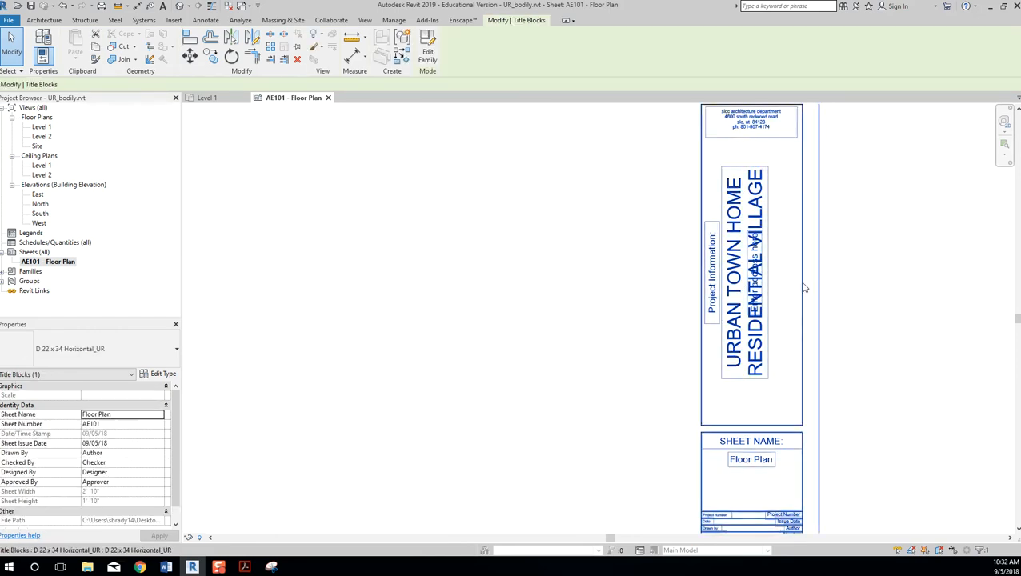
left_click(429, 50)
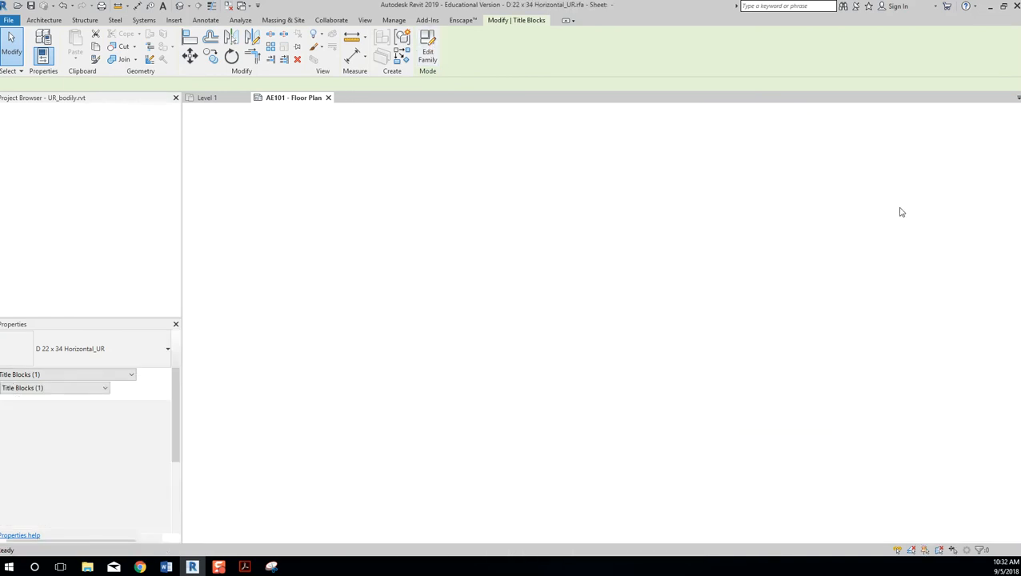
Shift the Project Address label slightly right, clear of the project name.
left_click(862, 308)
left_click_drag(862, 308, 873, 308)
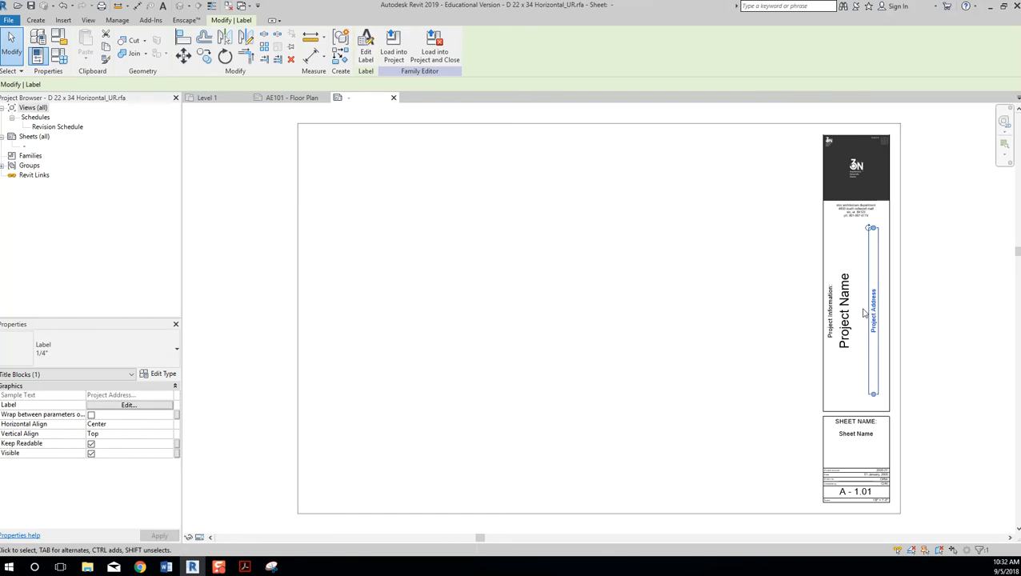
left_click(645, 301)
Reload the family into the project, saving and overwriting it with its parameter values.
left_click(410, 50)
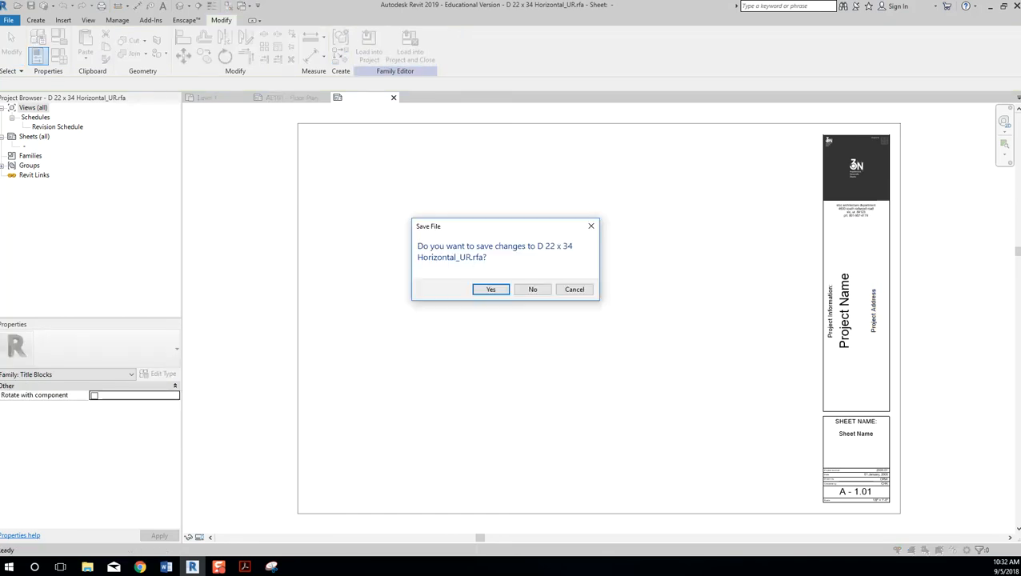
left_click(490, 290)
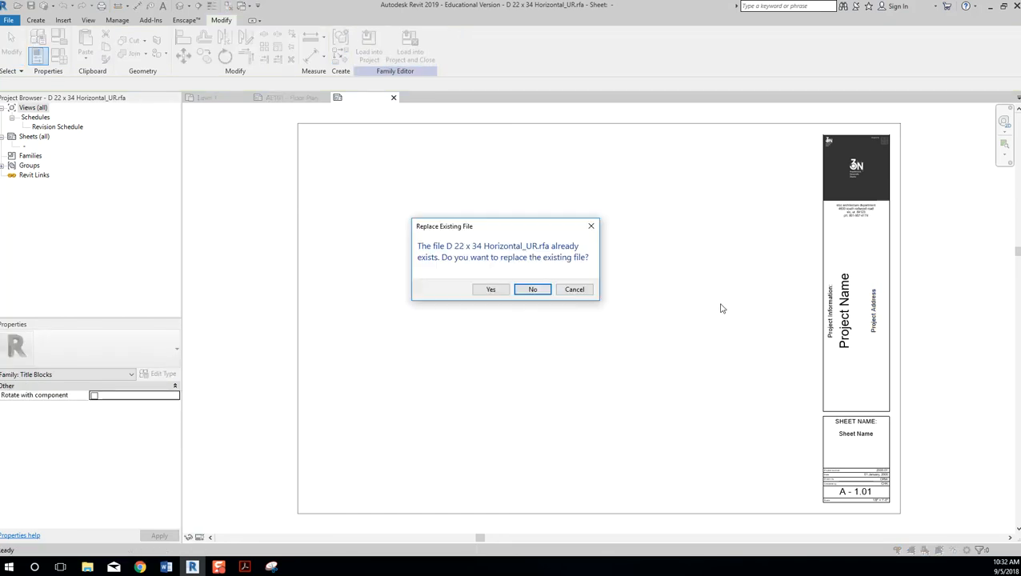
left_click(504, 289)
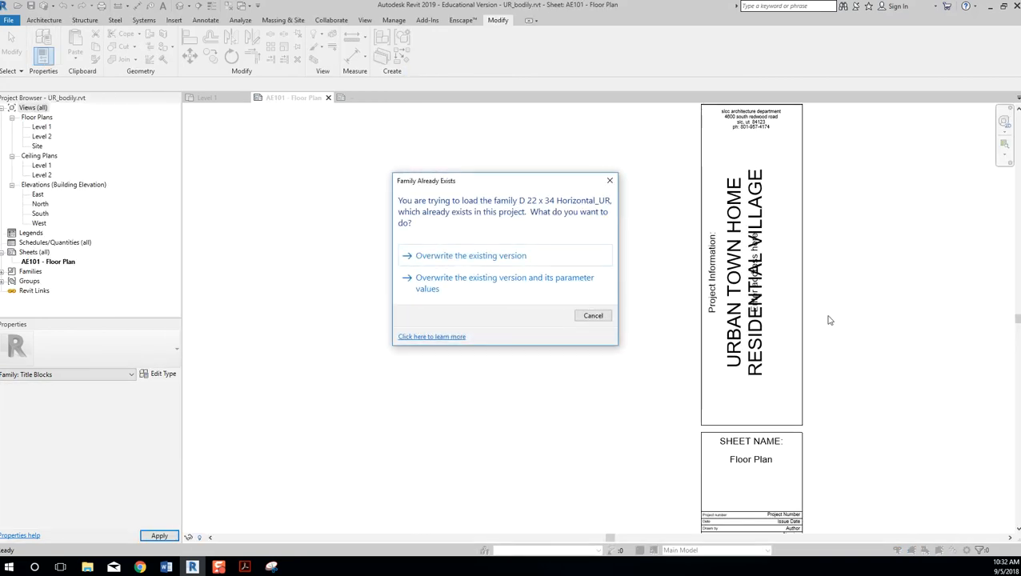
left_click(540, 282)
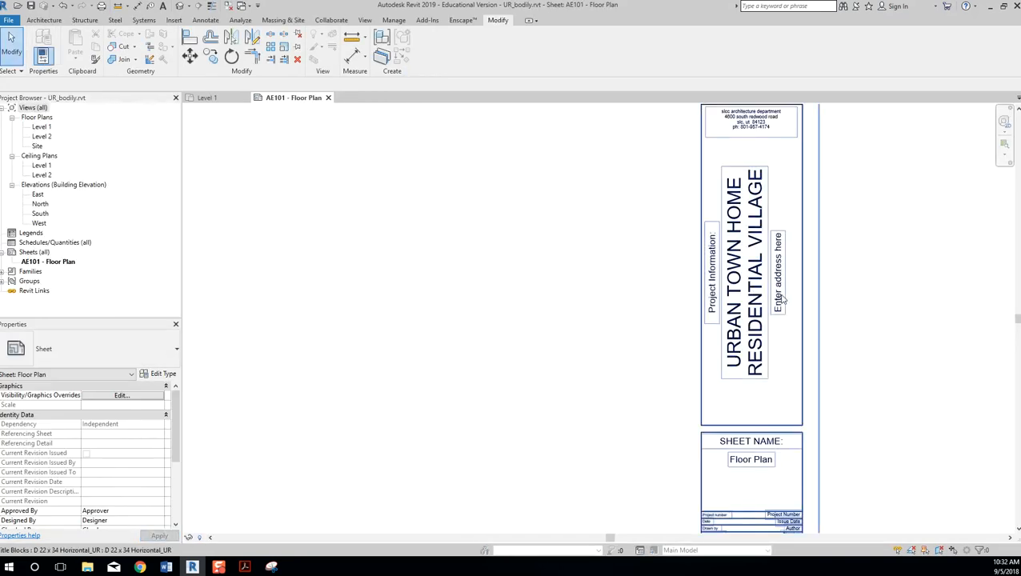
Replace the Enter address here placeholder with the project's street address and city.
left_click(785, 286)
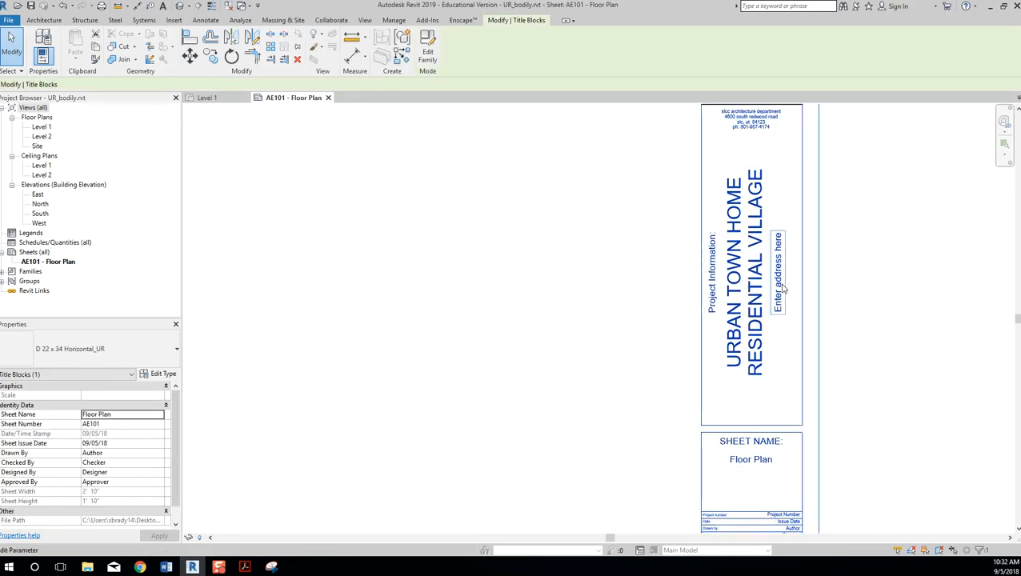
left_click(778, 285)
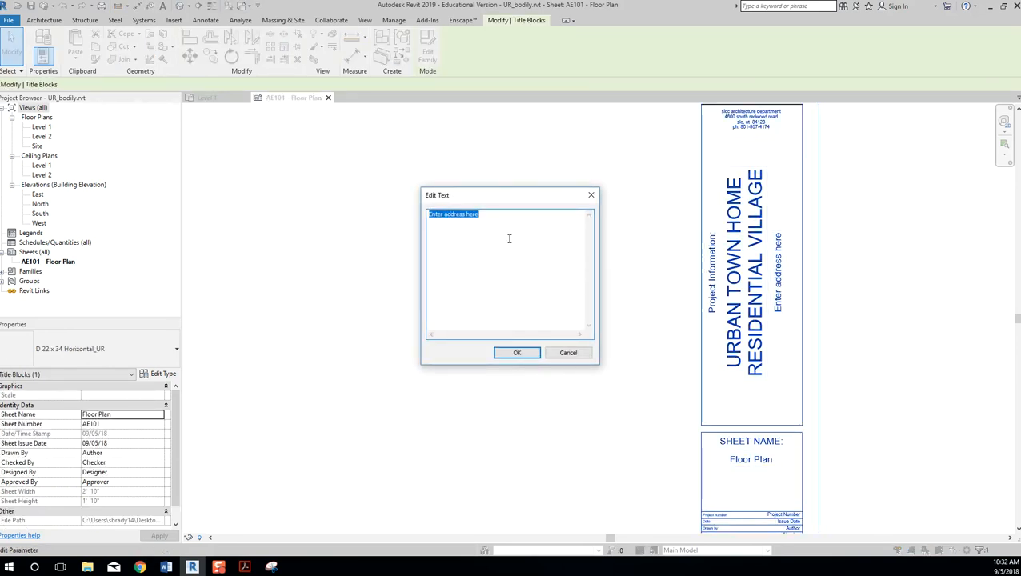
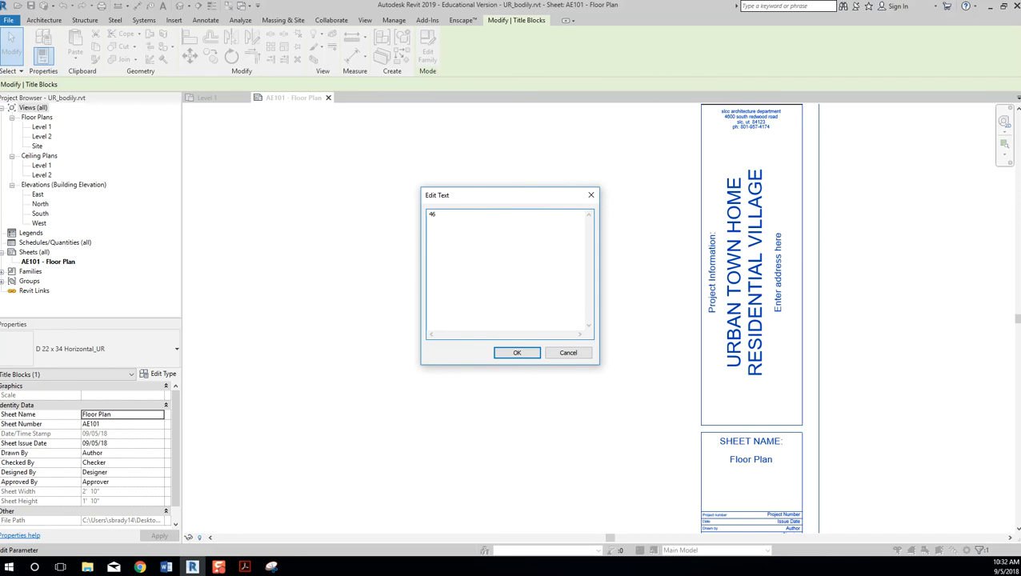
left_click(517, 352)
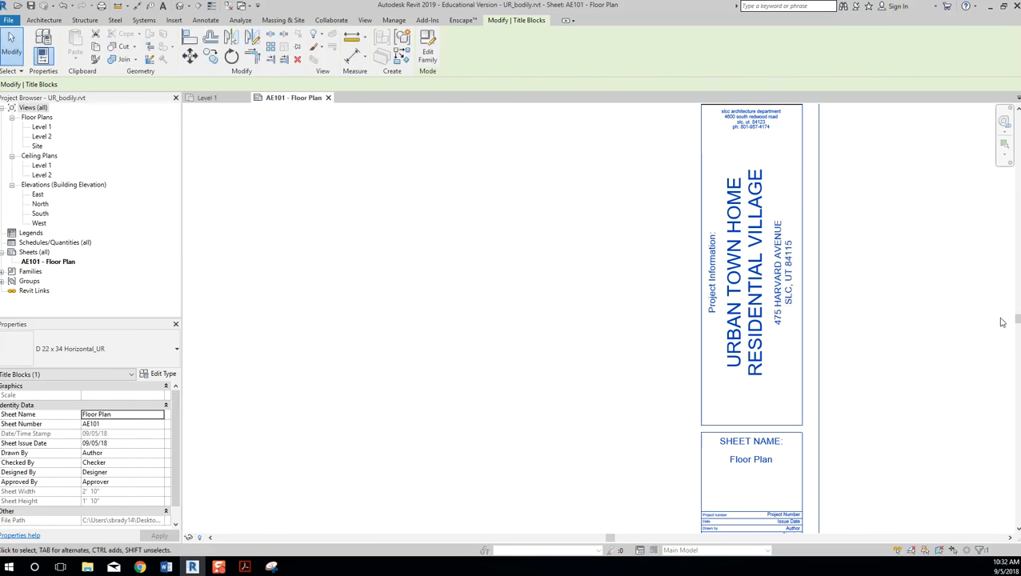
middle_click_drag(893, 317, 896, 250)
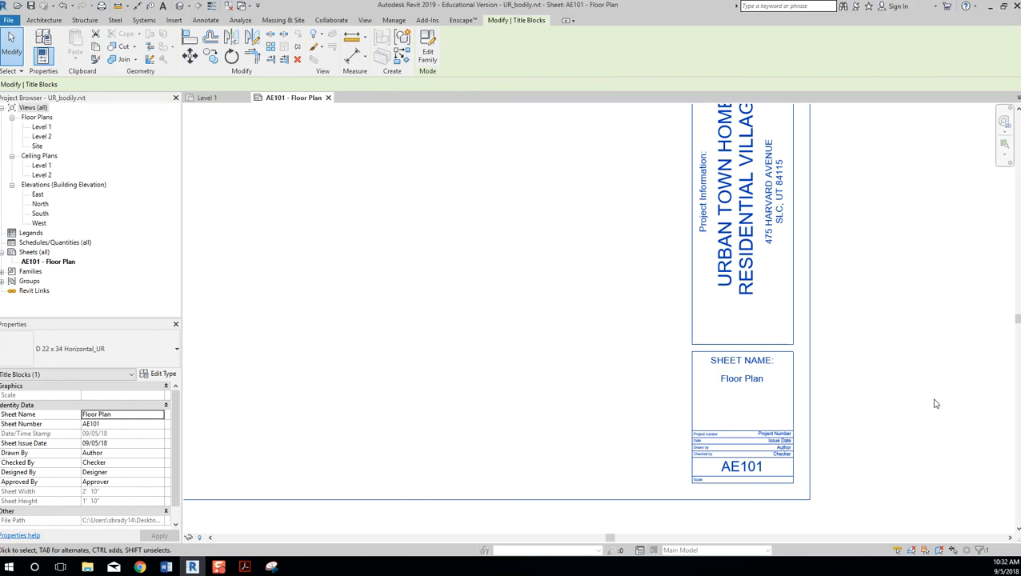
scroll(882, 368, "down", 1)
scroll(882, 368, "down", 3)
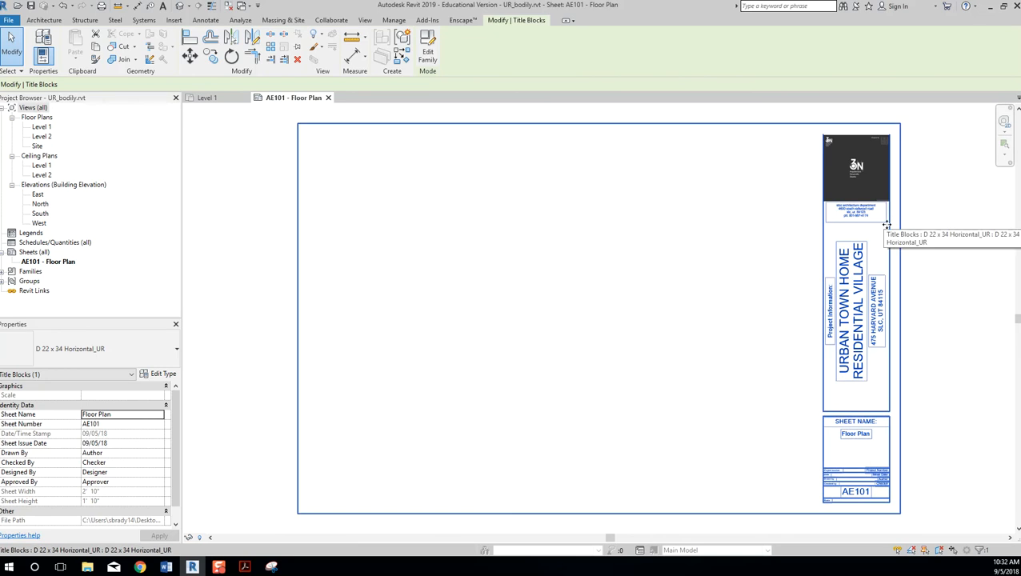
key("Escape")
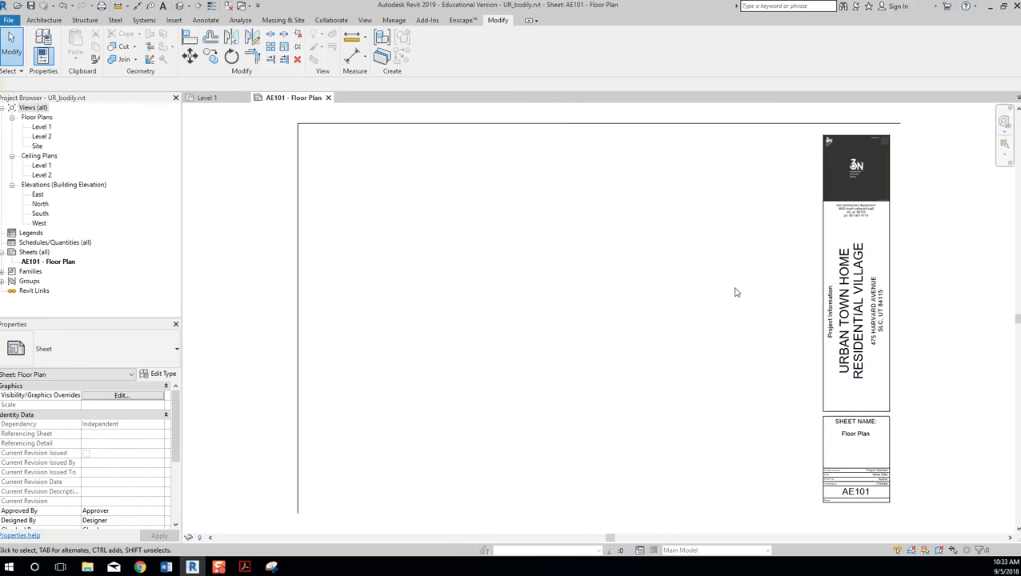
scroll(656, 344, "down", 2)
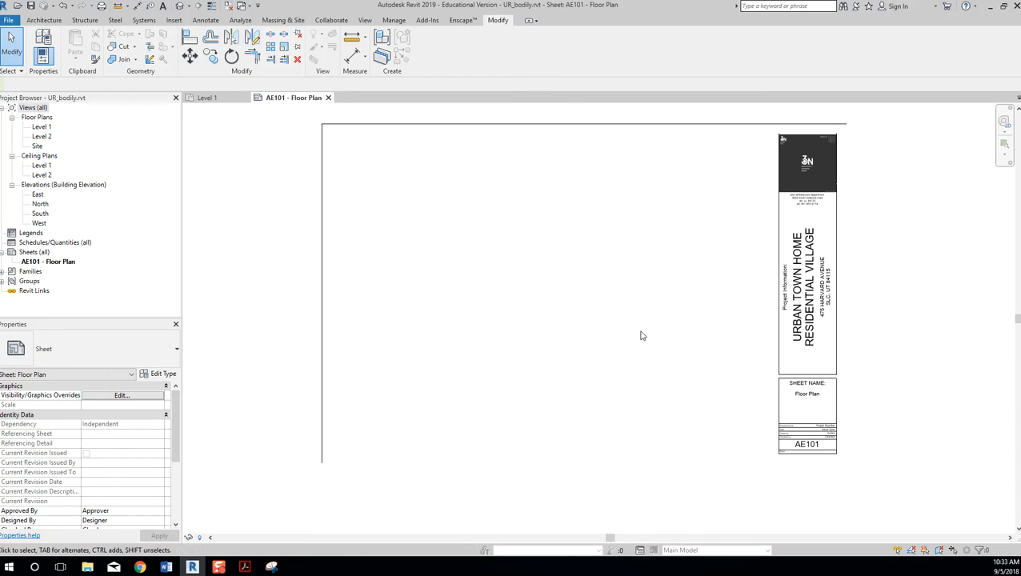